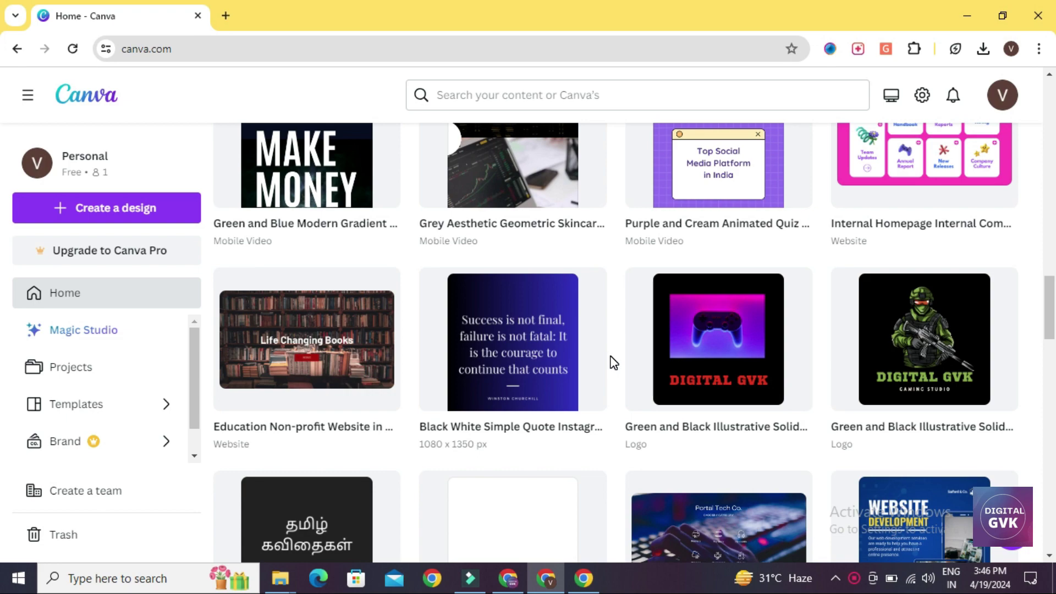
{"action": "scroll", "coordinate": [614, 363], "scroll_direction": "down", "scroll_amount": 10}
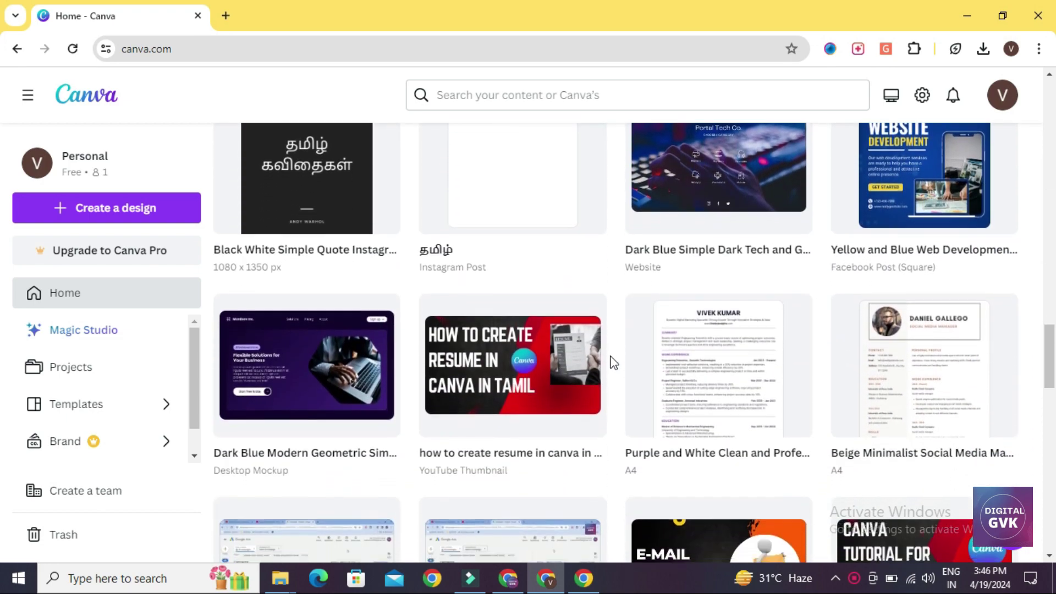
{"action": "scroll", "coordinate": [614, 363], "scroll_direction": "up", "scroll_amount": 15}
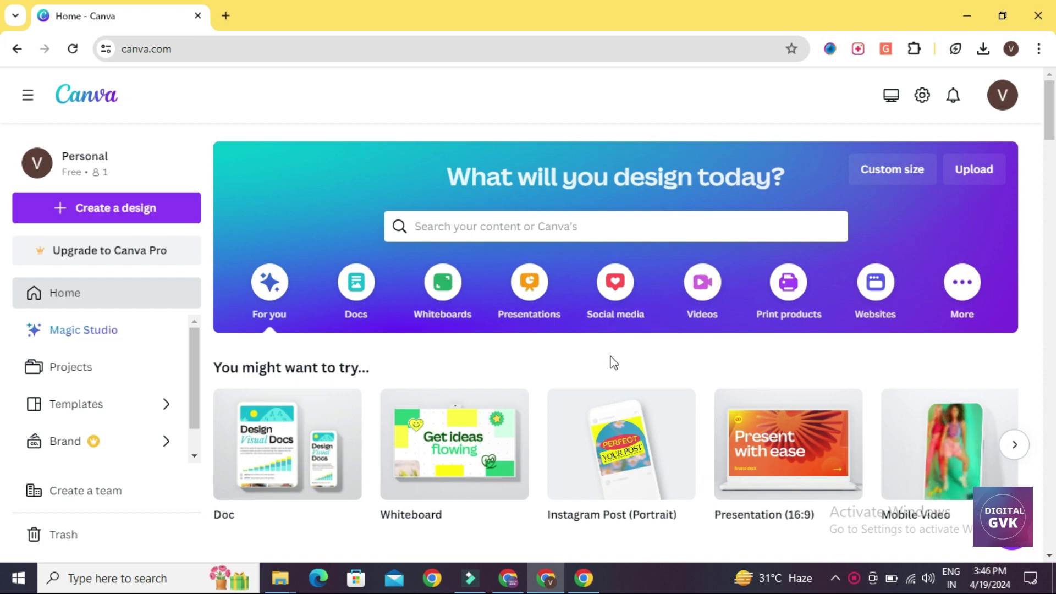
{"action": "scroll", "coordinate": [613, 363], "scroll_direction": "down", "scroll_amount": 10}
{"action": "scroll", "coordinate": [614, 363], "scroll_direction": "up", "scroll_amount": 10}
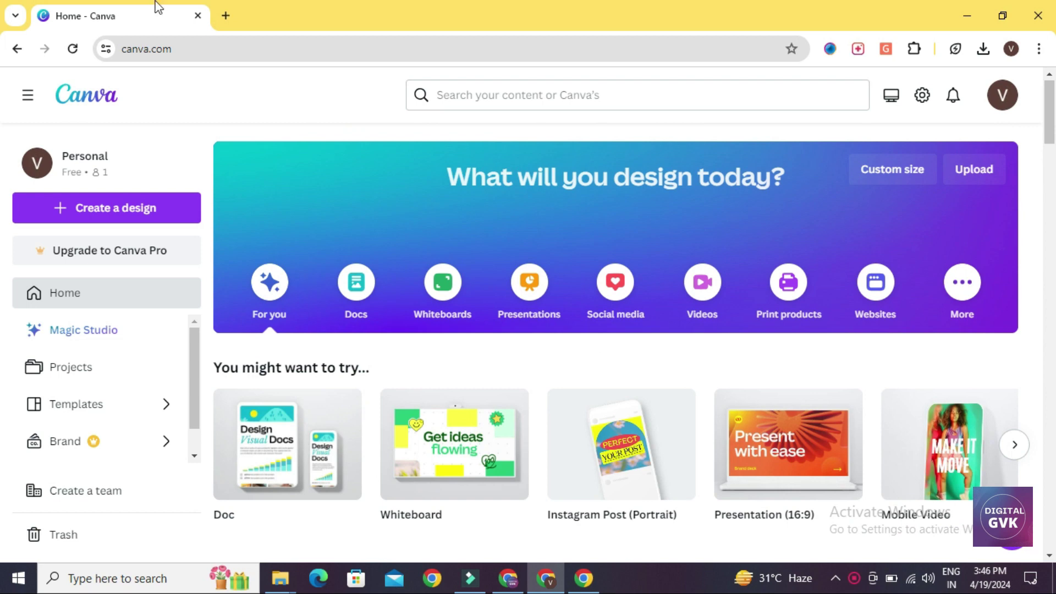
- Open the Google homepage in a new browser tab, keeping the Canva tab open
{"action": "left_click", "coordinate": [225, 15]}
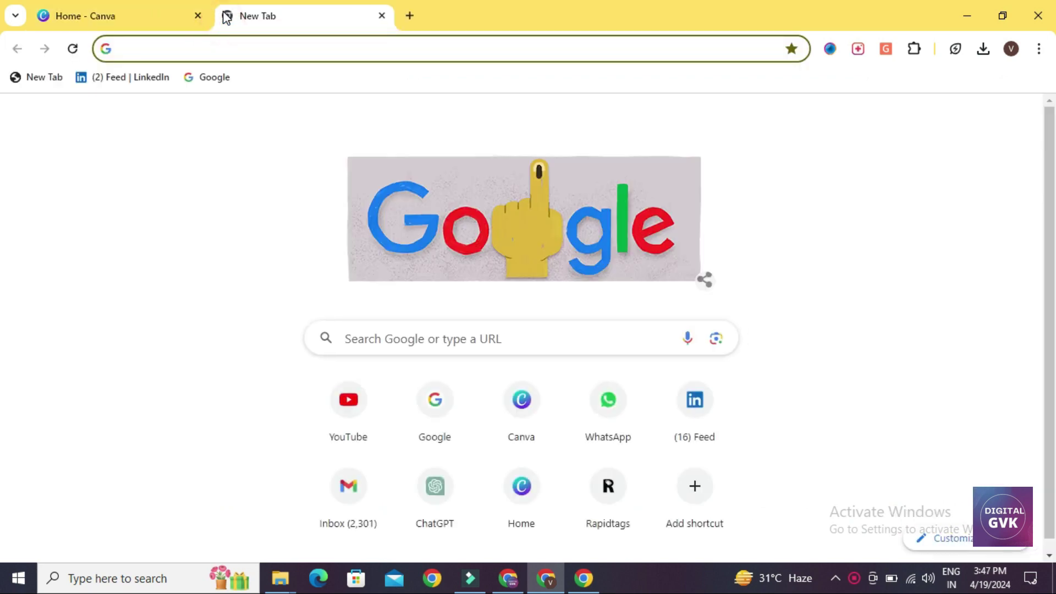
{"action": "type", "text": "goo"}
{"action": "key", "text": "Return"}
{"action": "left_click", "coordinate": [150, 15]}
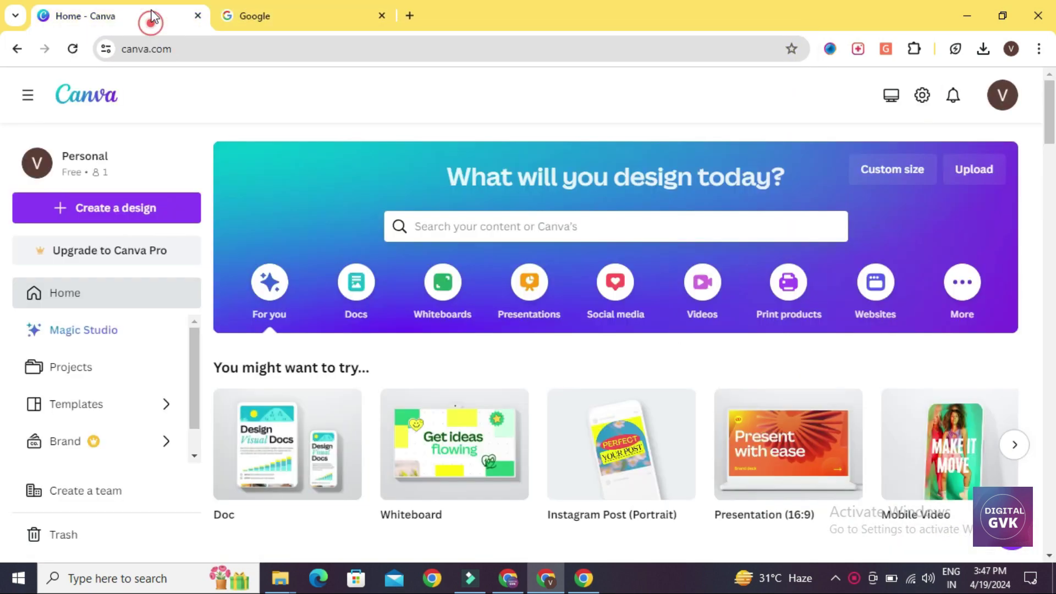
{"action": "left_click", "coordinate": [258, 15]}
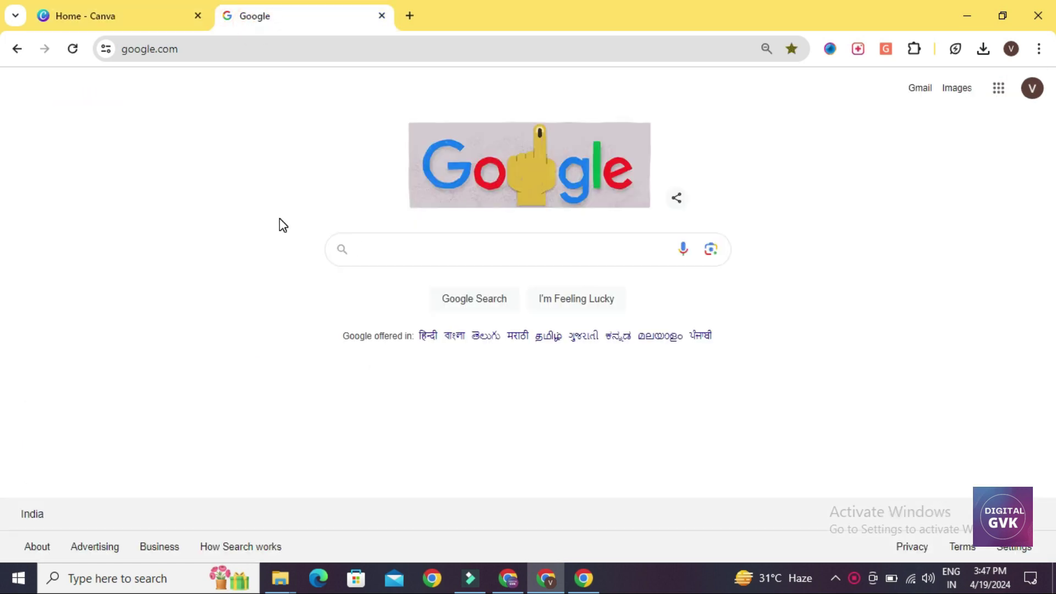
- Search Google for "canva" and open the Canva website from the results, closing the older Canva tab
{"action": "type", "text": "canva"}
{"action": "key", "text": "Return"}
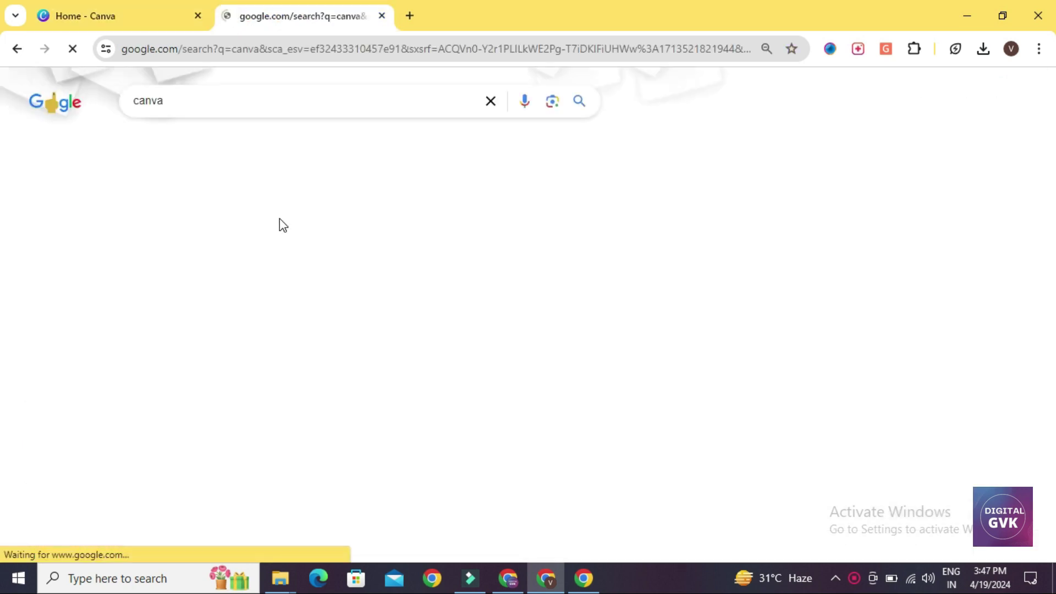
{"action": "left_click", "coordinate": [259, 235]}
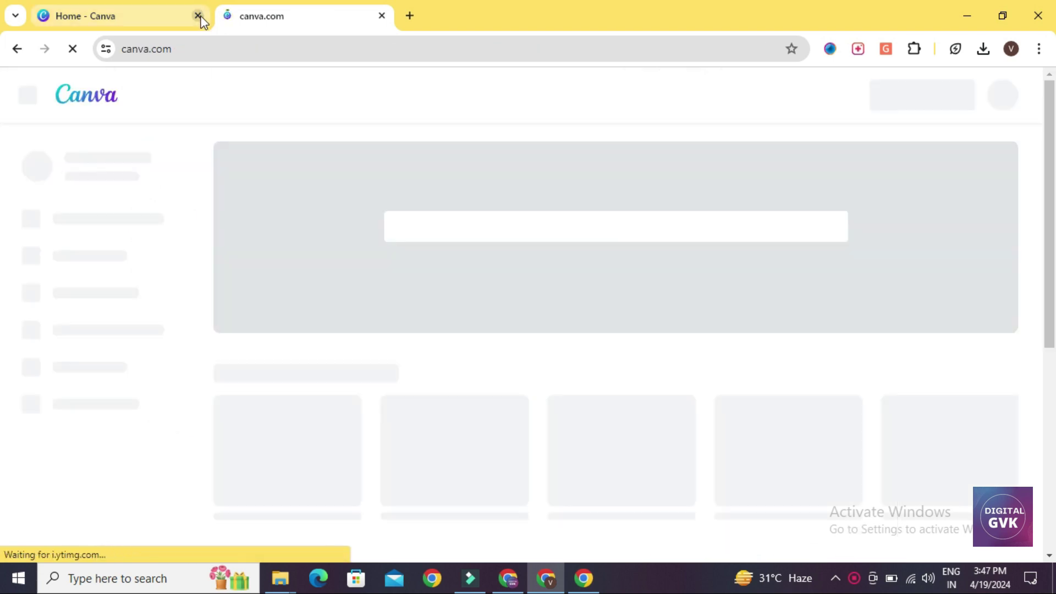
{"action": "left_click", "coordinate": [198, 16]}
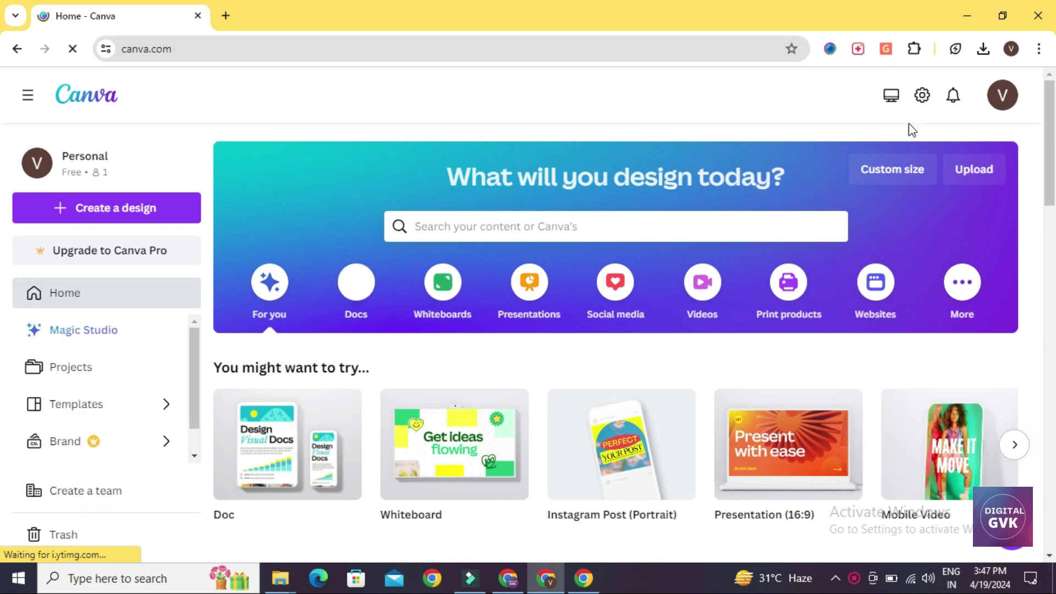
- Review the account menu's options and look over the recent designs on the Canva home page
{"action": "left_click", "coordinate": [1014, 107]}
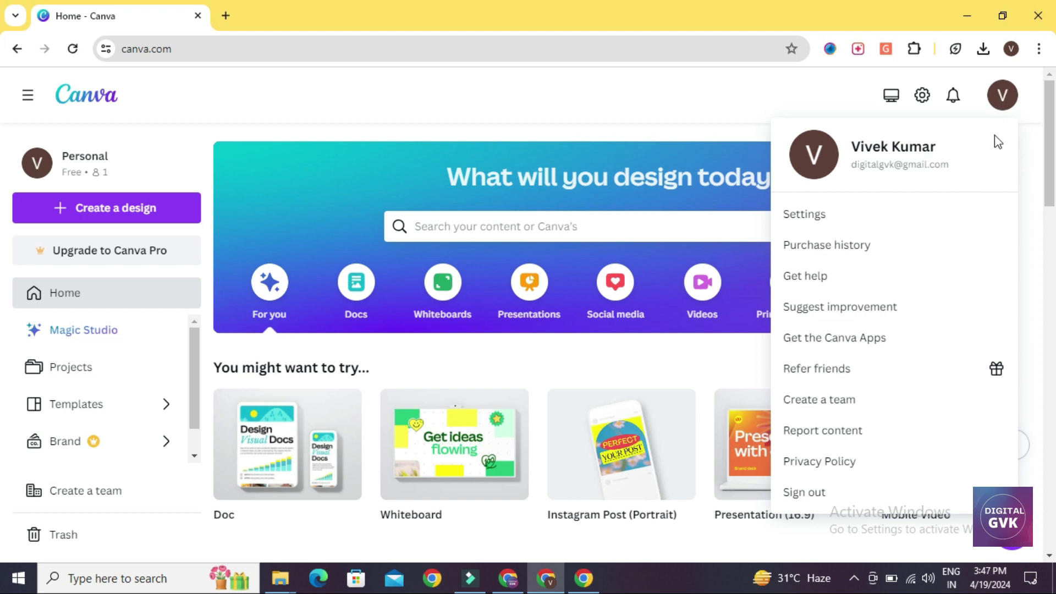
{"action": "left_click", "coordinate": [1013, 107]}
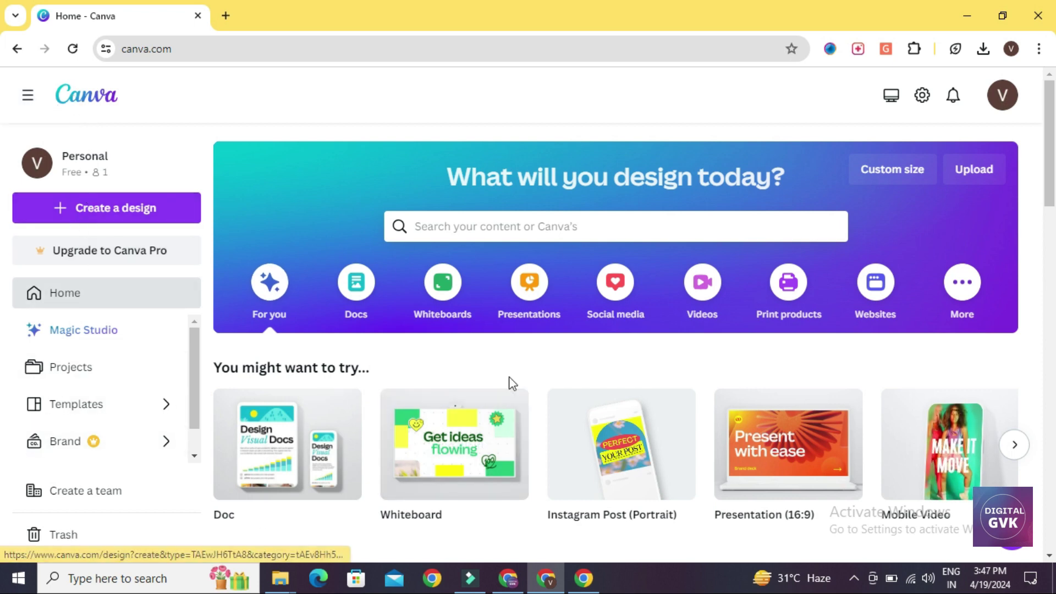
{"action": "scroll", "coordinate": [509, 376], "scroll_direction": "down", "scroll_amount": 7}
{"action": "scroll", "coordinate": [509, 381], "scroll_direction": "down", "scroll_amount": 10}
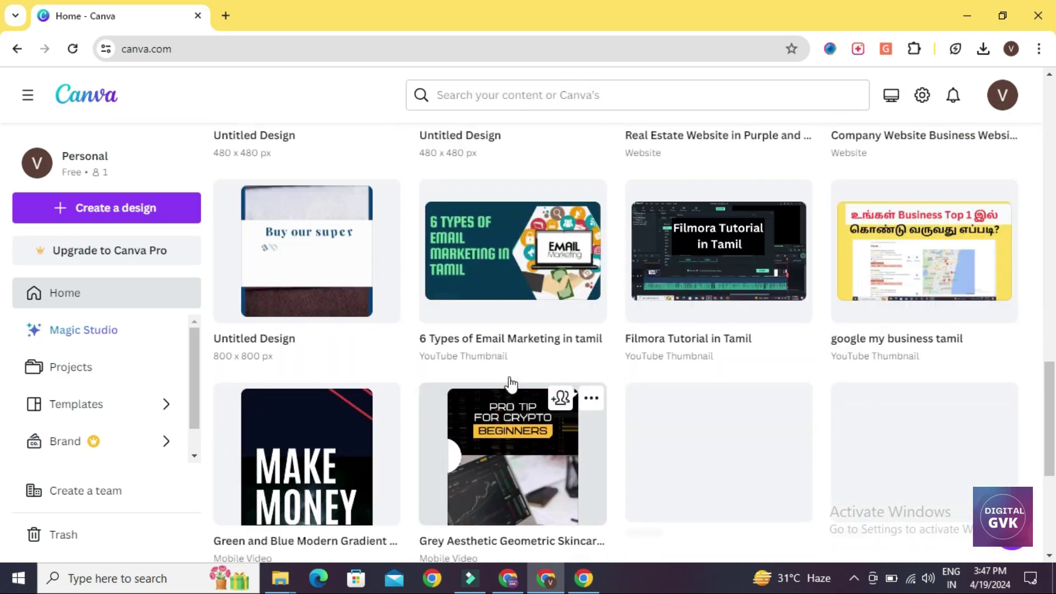
{"action": "scroll", "coordinate": [510, 382], "scroll_direction": "up", "scroll_amount": 17}
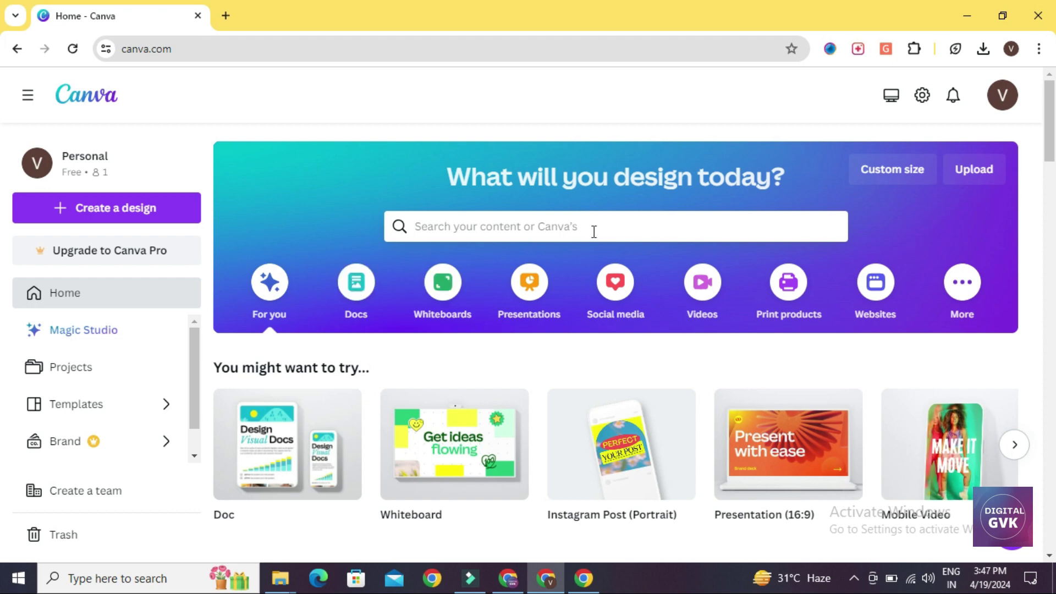
- Hide the main menu on the home page and show it again, twice
{"action": "left_click", "coordinate": [32, 106]}
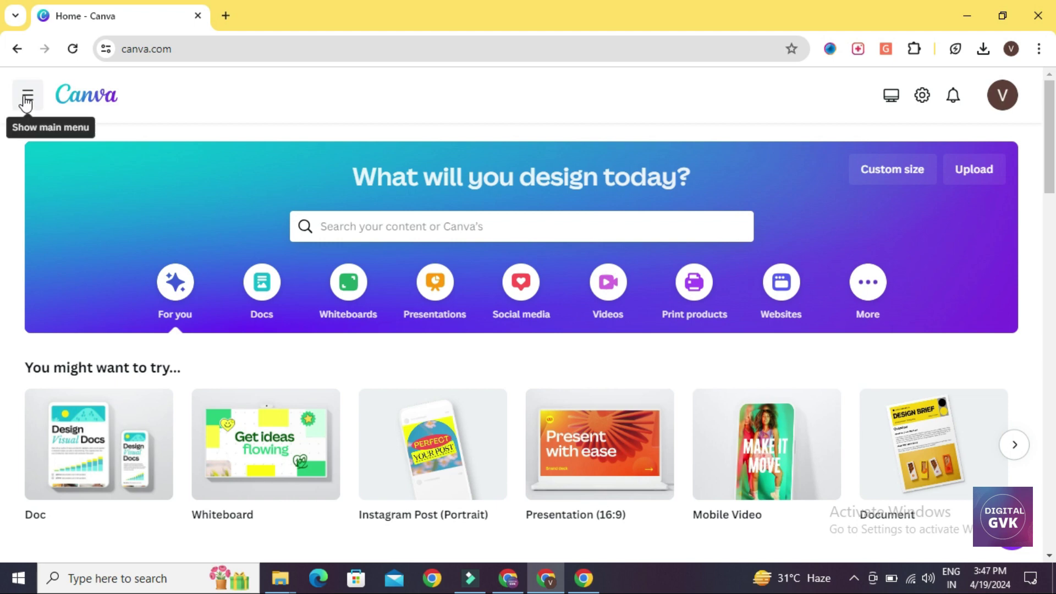
{"action": "left_click", "coordinate": [26, 102]}
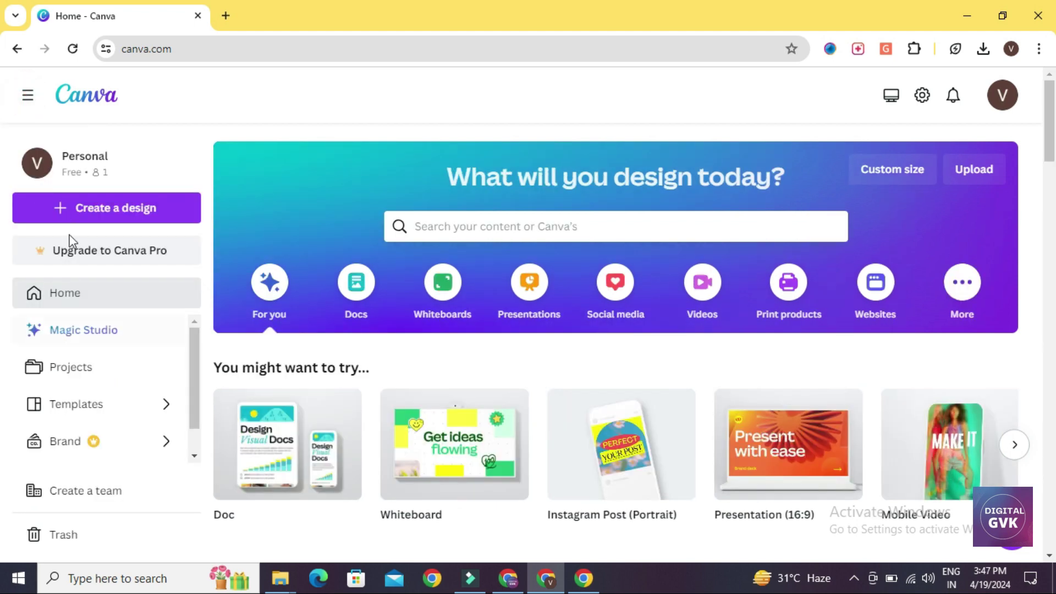
{"action": "left_click", "coordinate": [28, 100]}
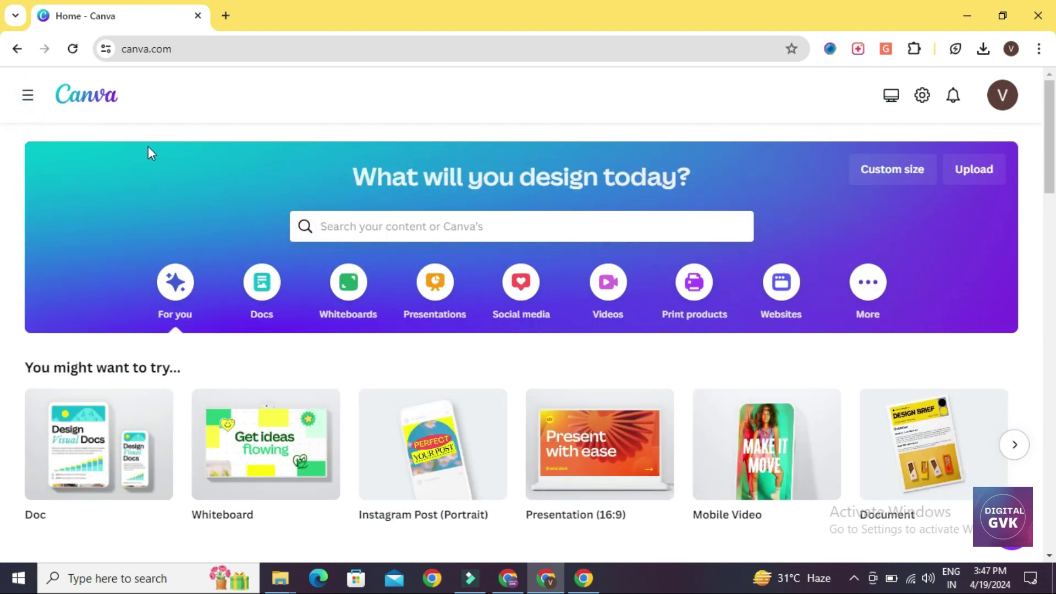
{"action": "left_click", "coordinate": [28, 99]}
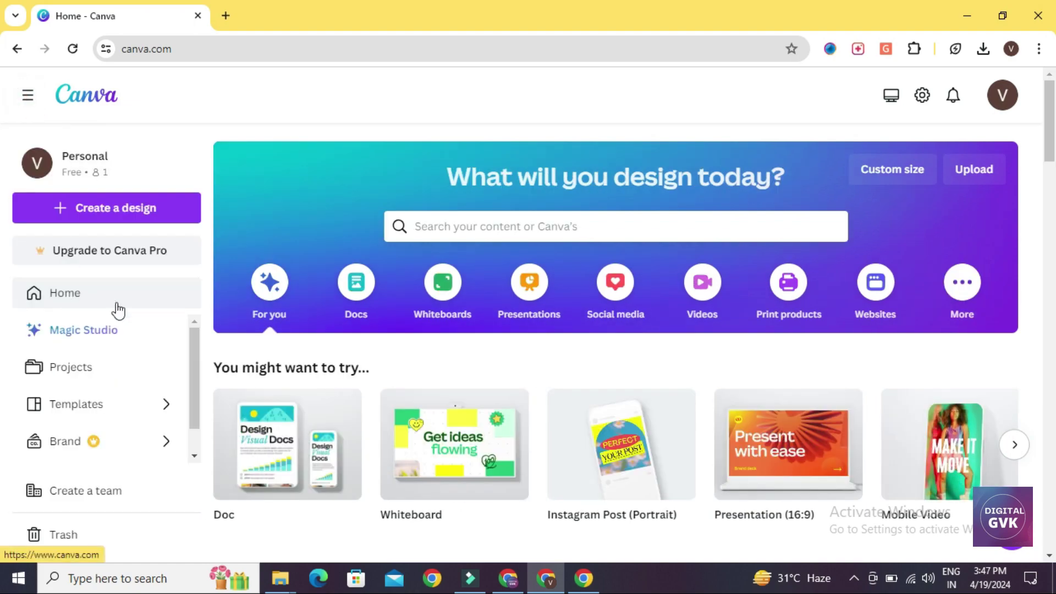
- Browse the recent designs on the home page and review the Canva Pro upgrade offer, closing it without upgrading
{"action": "scroll", "coordinate": [417, 490], "scroll_direction": "down", "scroll_amount": 15}
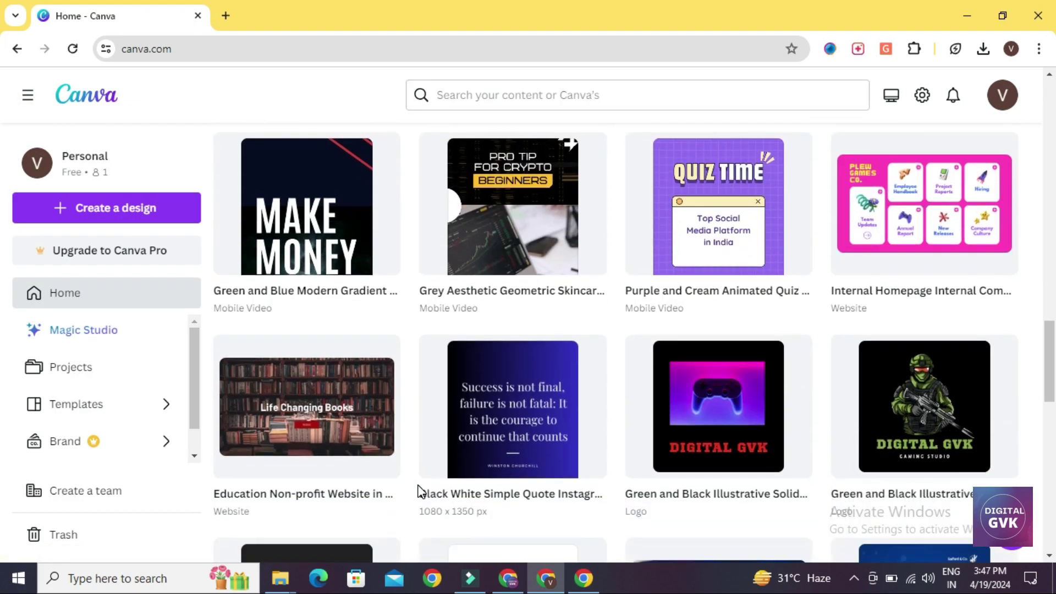
{"action": "scroll", "coordinate": [417, 490], "scroll_direction": "up", "scroll_amount": 15}
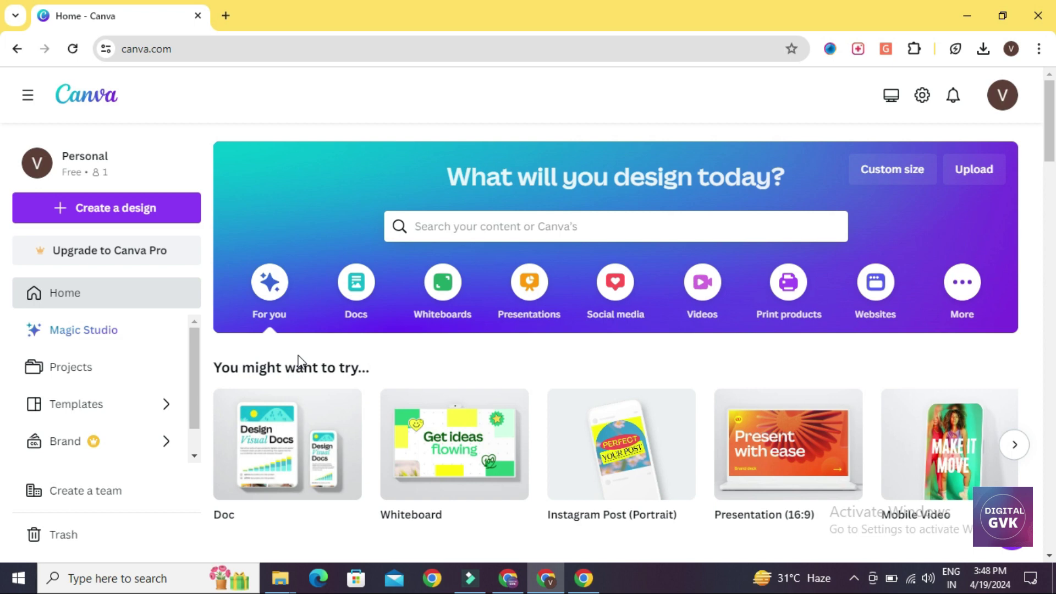
{"action": "left_click", "coordinate": [137, 253]}
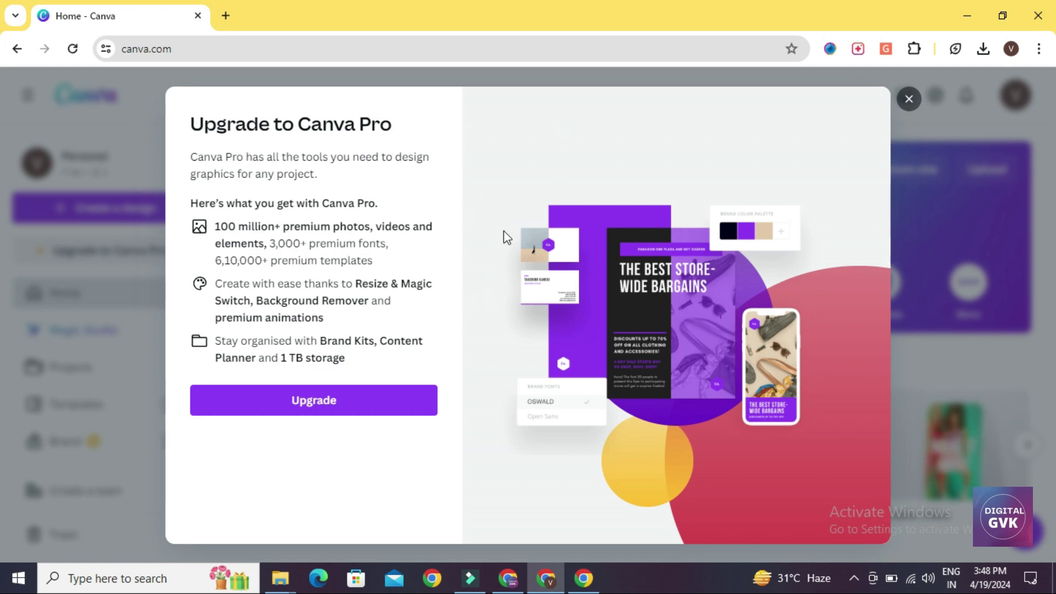
{"action": "left_click", "coordinate": [914, 102]}
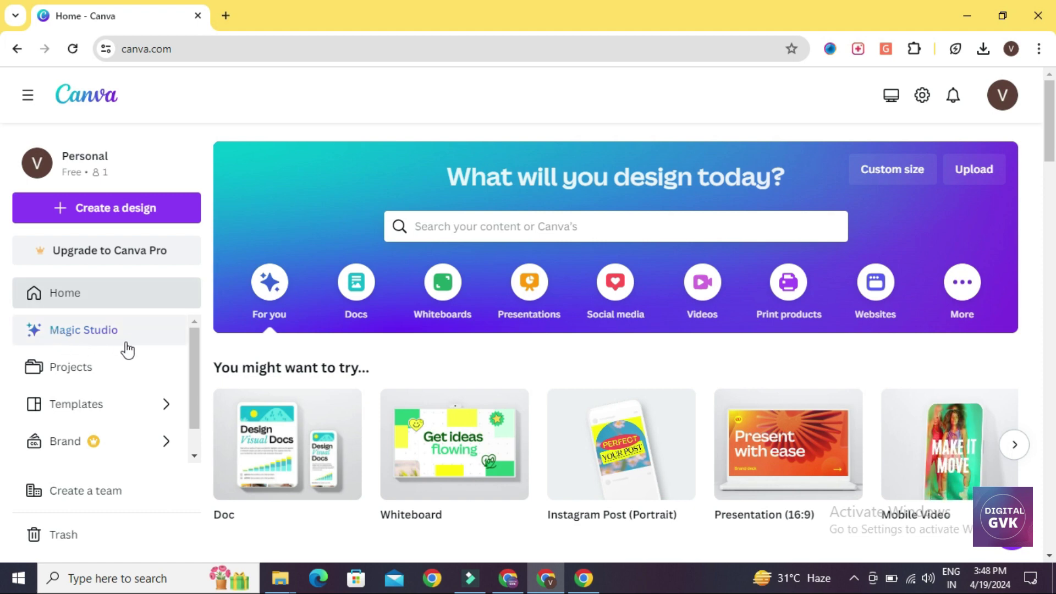
- Open Magic Studio and look through its overview of AI-powered tools
{"action": "left_click", "coordinate": [106, 348]}
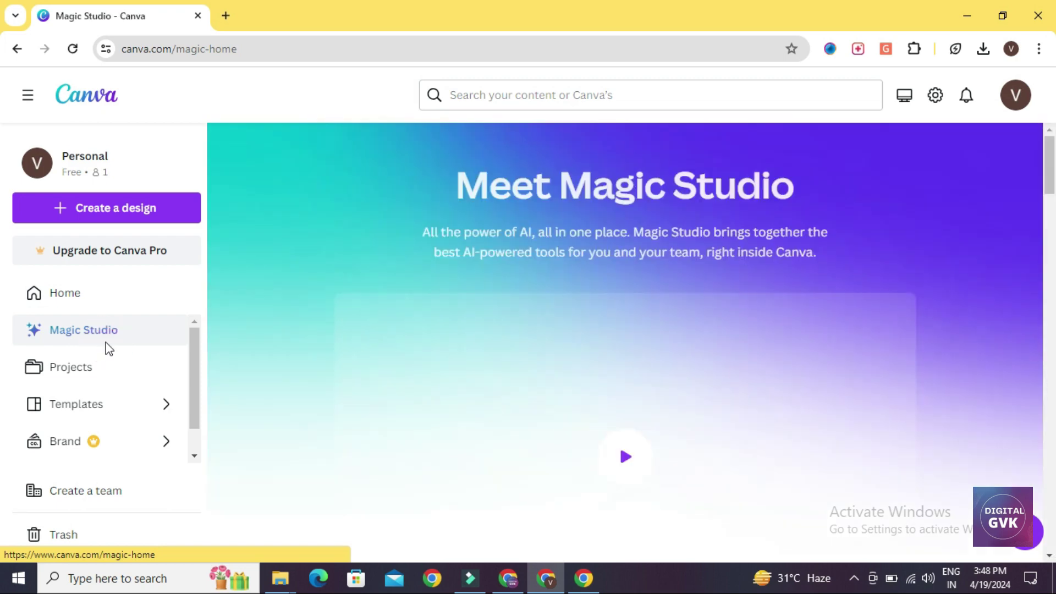
{"action": "scroll", "coordinate": [334, 368], "scroll_direction": "down", "scroll_amount": 10}
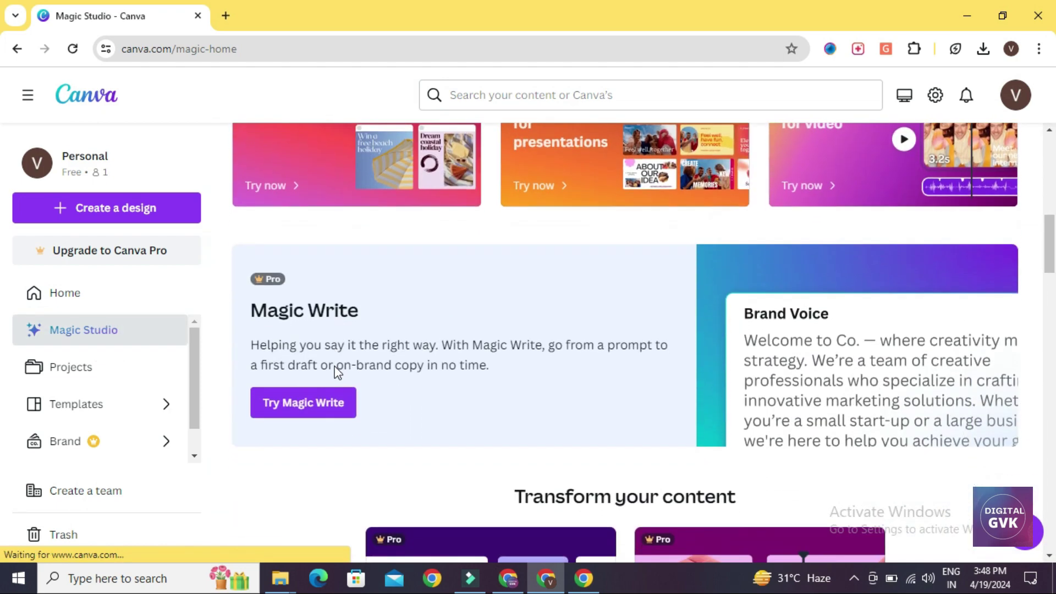
{"action": "scroll", "coordinate": [337, 372], "scroll_direction": "down", "scroll_amount": 2}
{"action": "scroll", "coordinate": [337, 372], "scroll_direction": "down", "scroll_amount": 15}
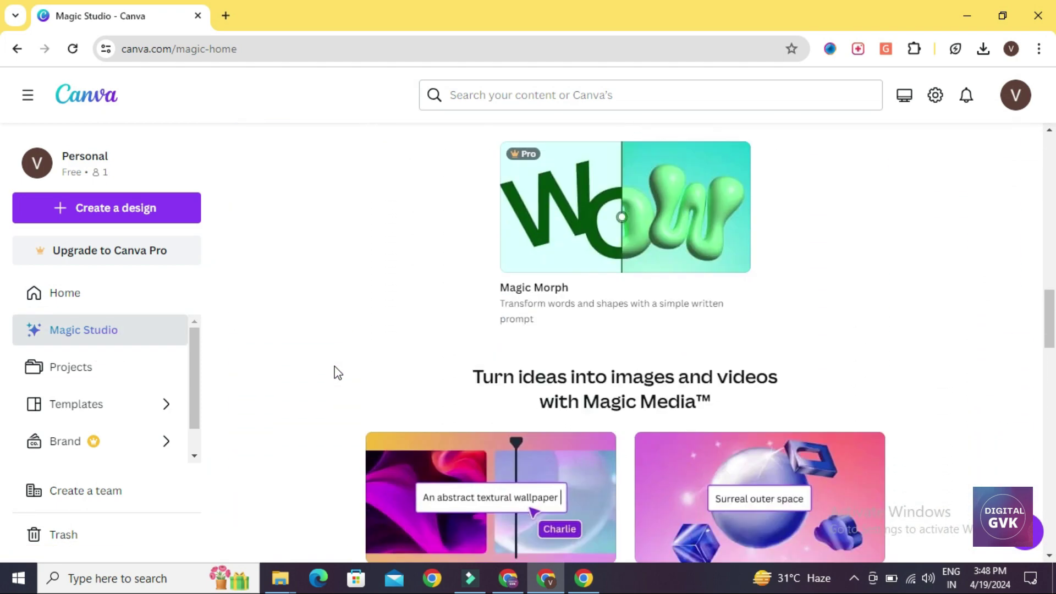
{"action": "scroll", "coordinate": [337, 372], "scroll_direction": "down", "scroll_amount": 12}
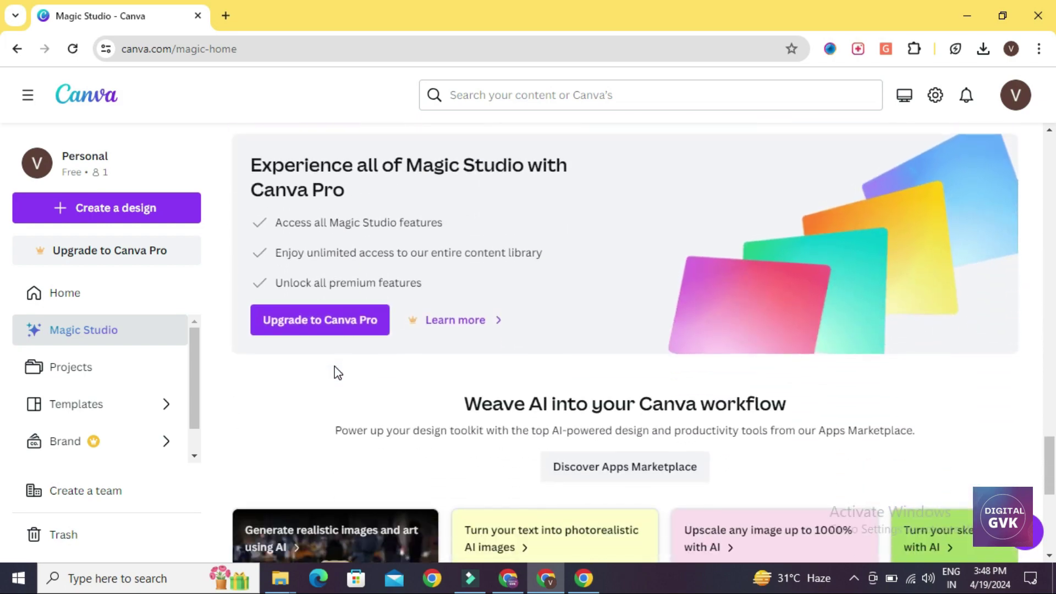
{"action": "scroll", "coordinate": [338, 373], "scroll_direction": "up", "scroll_amount": 20}
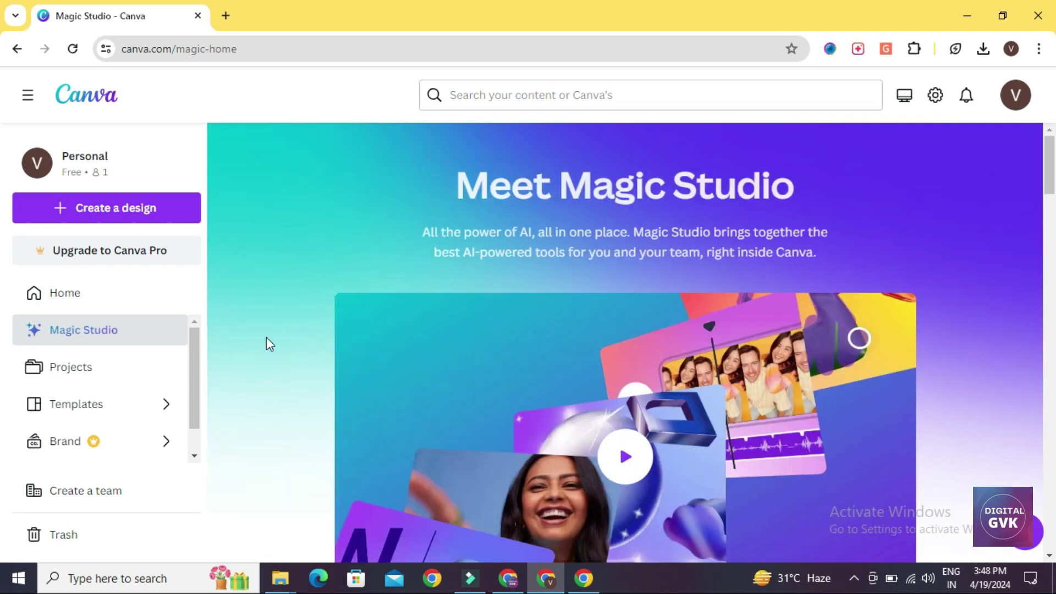
- Open Projects and look through the stored folders, designs, images and videos
{"action": "left_click", "coordinate": [94, 369]}
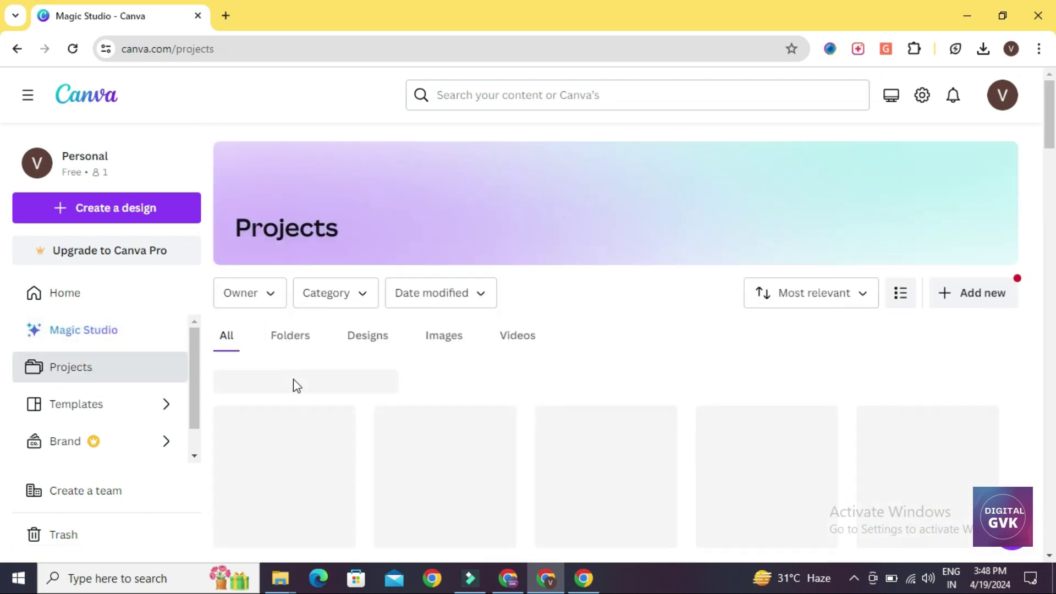
{"action": "scroll", "coordinate": [297, 386], "scroll_direction": "down", "scroll_amount": 5}
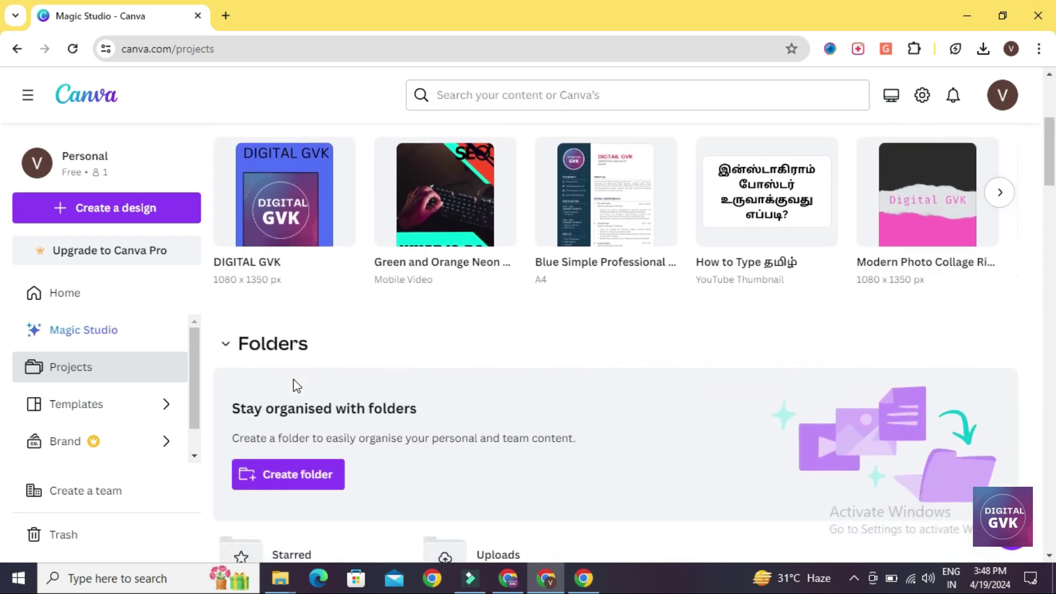
{"action": "scroll", "coordinate": [297, 386], "scroll_direction": "down", "scroll_amount": 10}
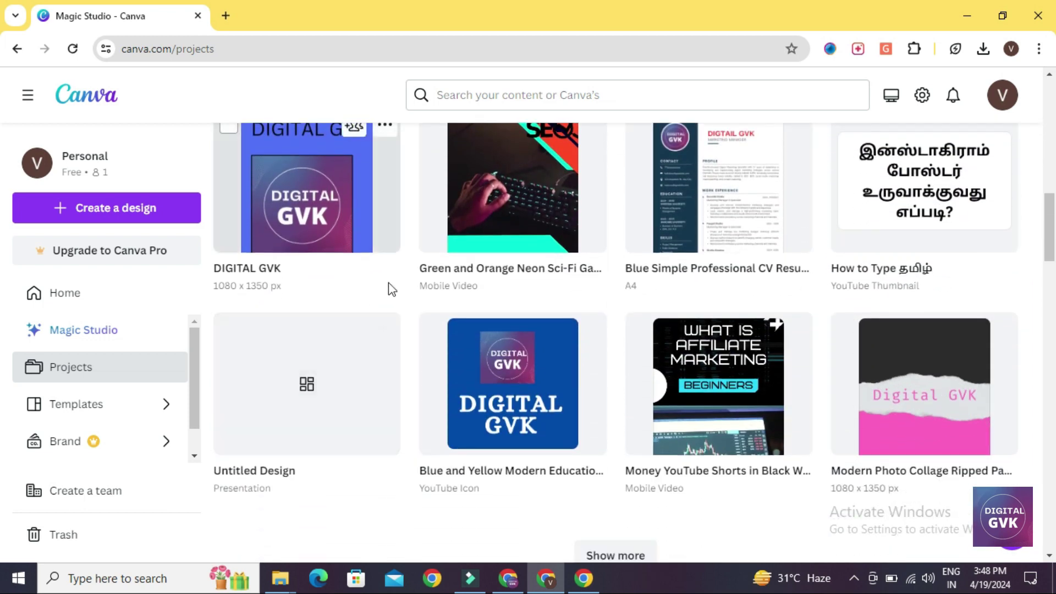
{"action": "scroll", "coordinate": [440, 314], "scroll_direction": "down", "scroll_amount": 10}
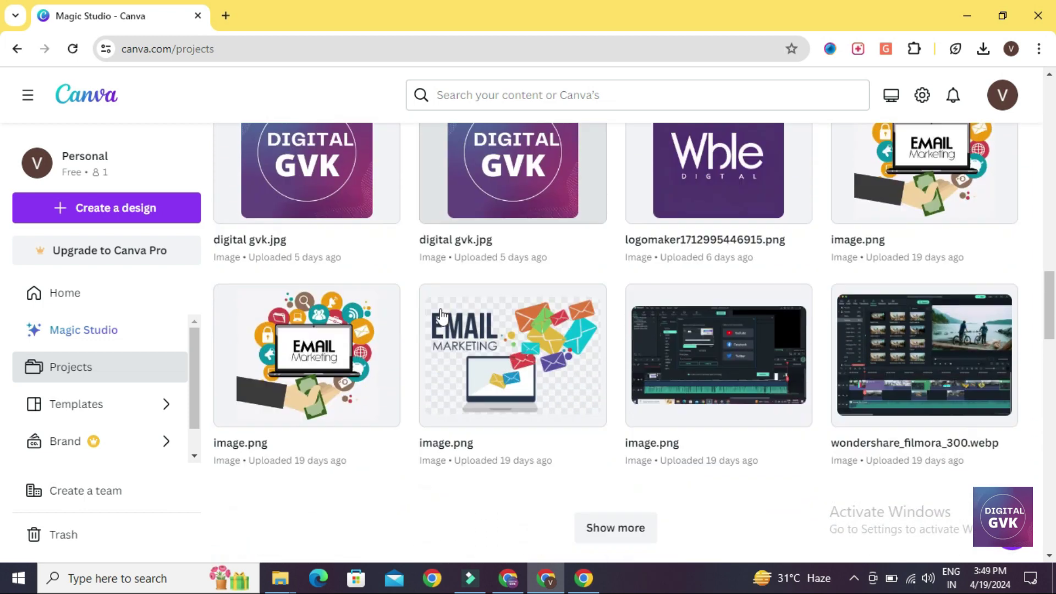
{"action": "scroll", "coordinate": [440, 314], "scroll_direction": "down", "scroll_amount": 3}
{"action": "scroll", "coordinate": [415, 333], "scroll_direction": "down", "scroll_amount": 11}
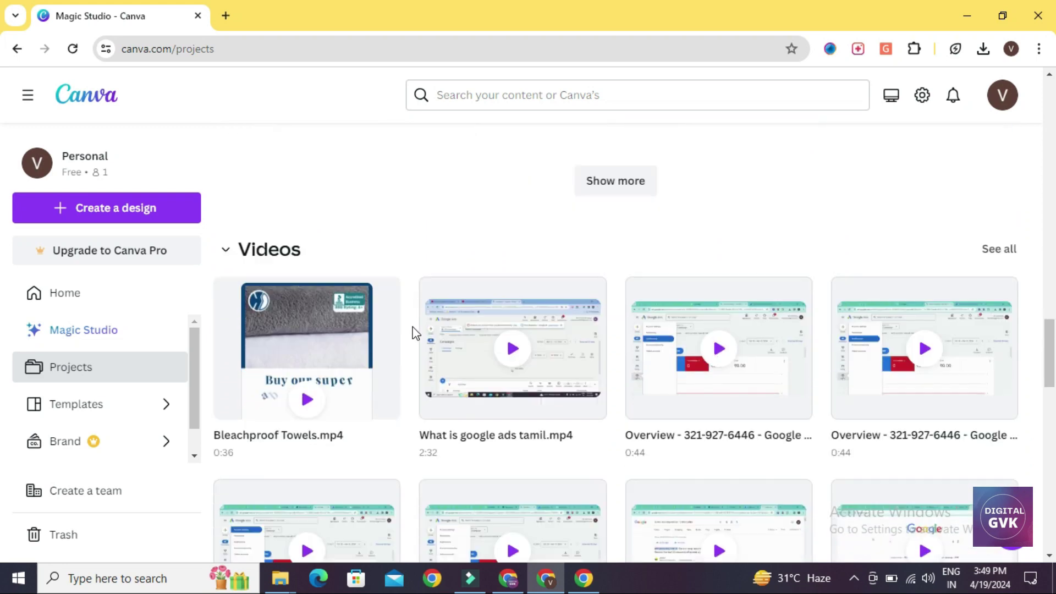
{"action": "scroll", "coordinate": [415, 333], "scroll_direction": "down", "scroll_amount": 9}
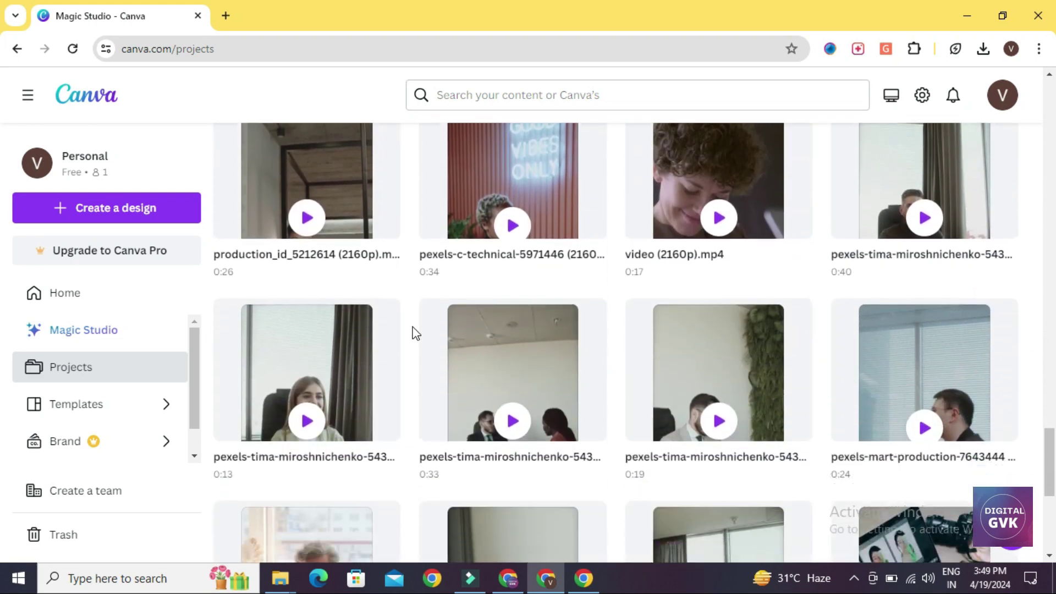
{"action": "scroll", "coordinate": [416, 333], "scroll_direction": "down", "scroll_amount": 12}
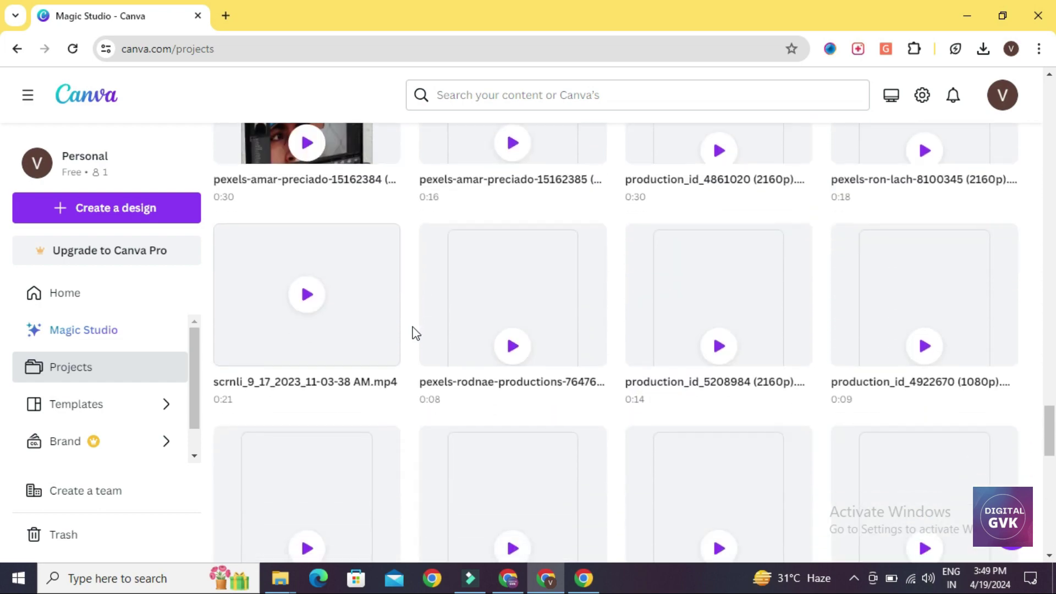
{"action": "scroll", "coordinate": [416, 333], "scroll_direction": "down", "scroll_amount": 10}
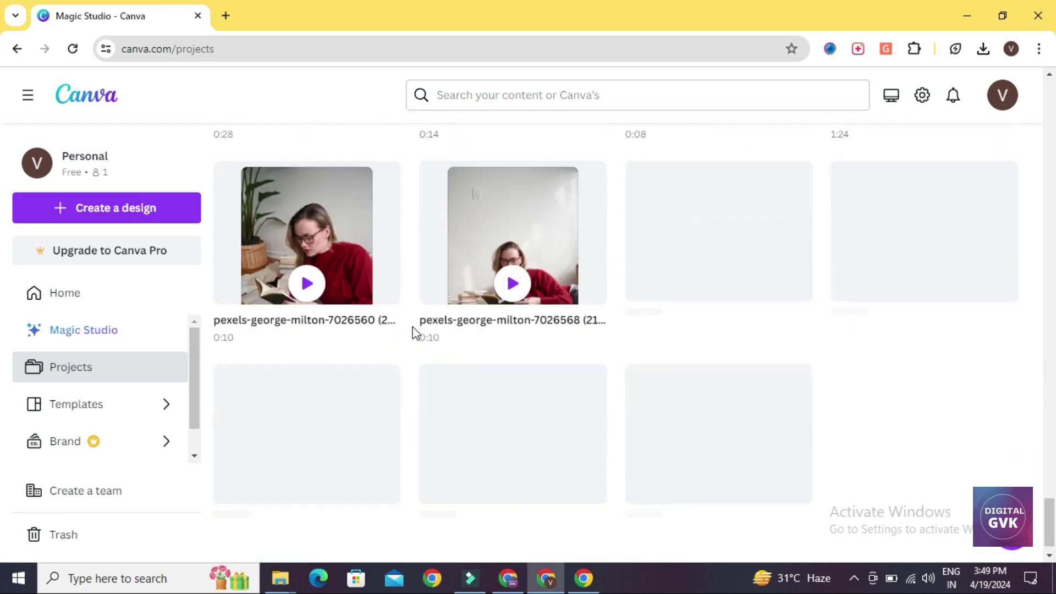
{"action": "scroll", "coordinate": [413, 325], "scroll_direction": "down", "scroll_amount": 4}
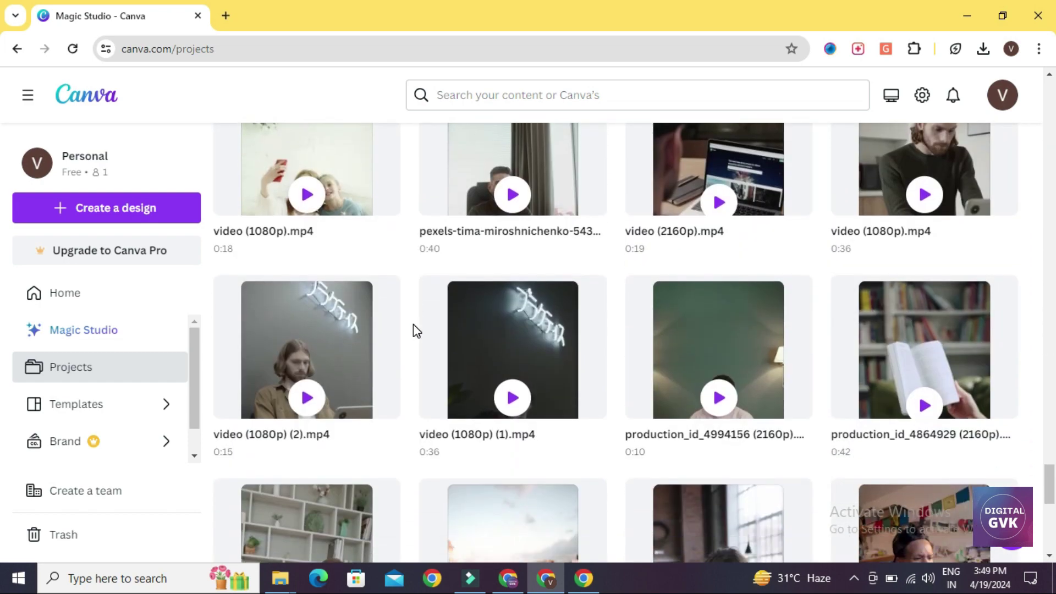
- Open Templates and look through the Recommended and Presentations template types
{"action": "key", "text": "Home"}
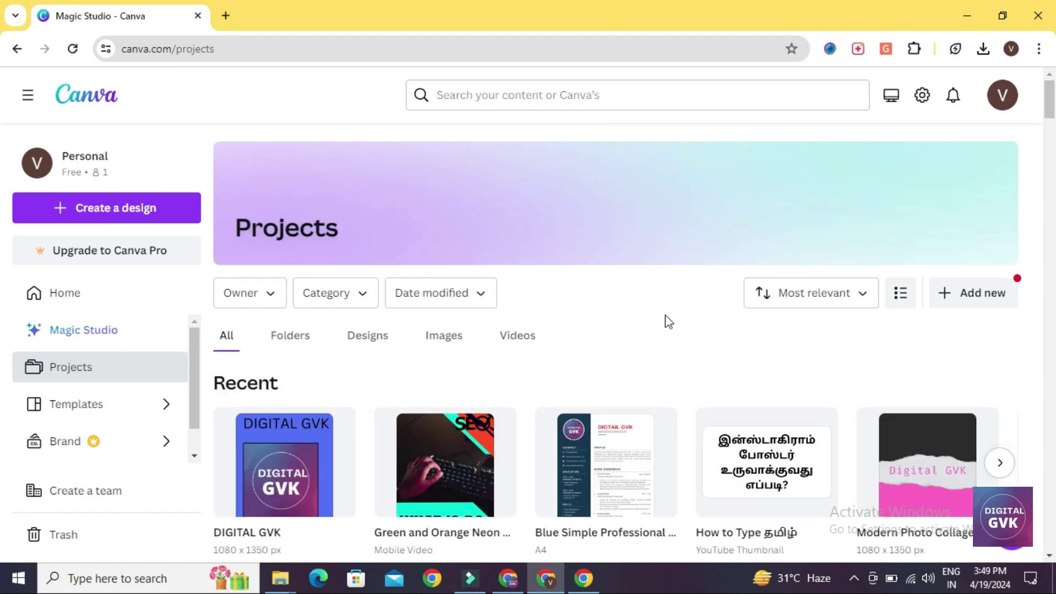
{"action": "scroll", "coordinate": [108, 392], "scroll_direction": "down", "scroll_amount": 1}
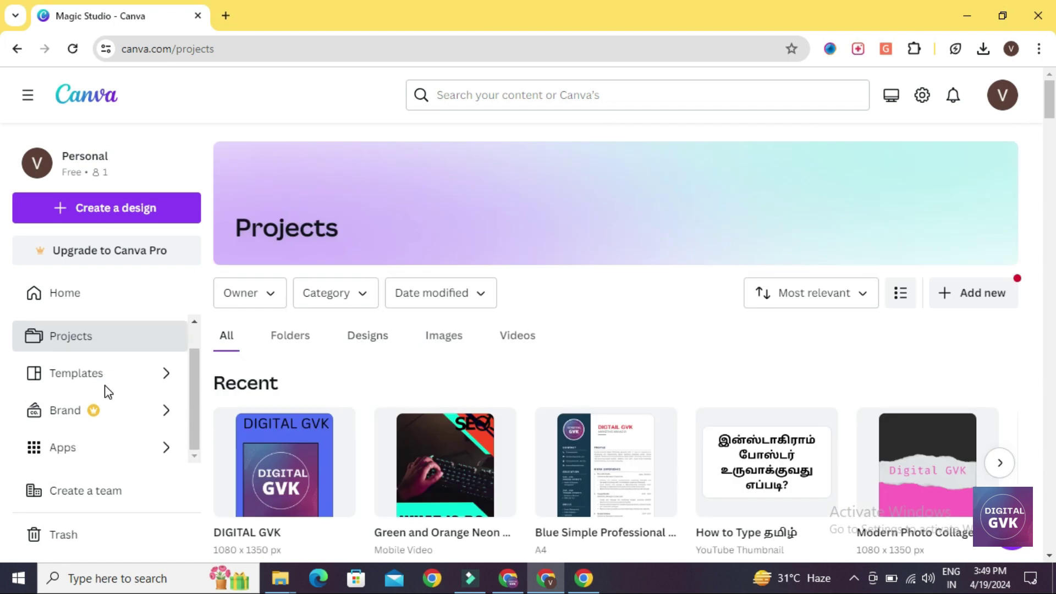
{"action": "left_click", "coordinate": [101, 381]}
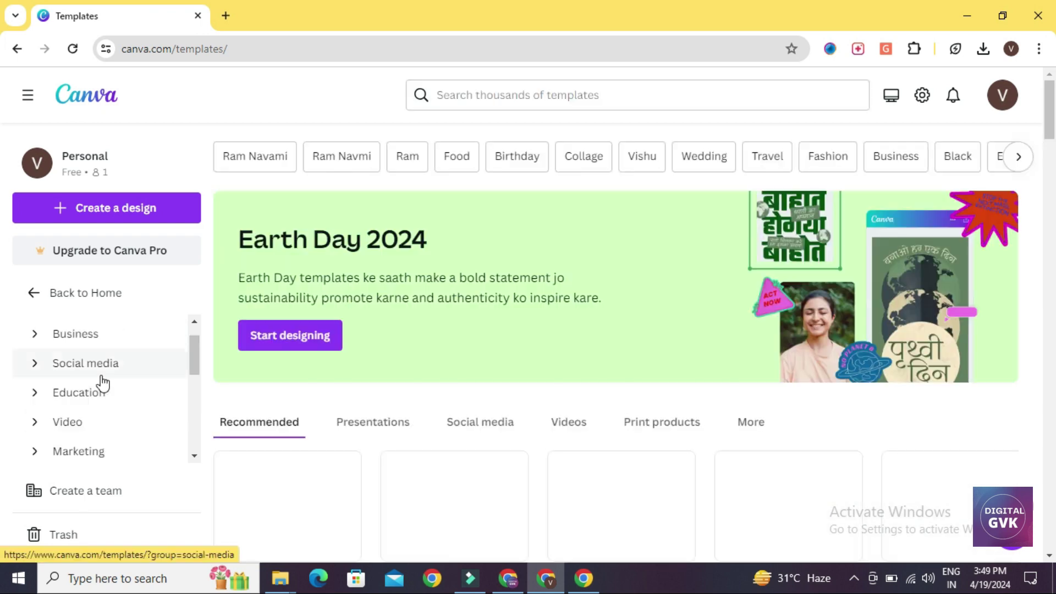
{"action": "scroll", "coordinate": [315, 366], "scroll_direction": "down", "scroll_amount": 1}
{"action": "scroll", "coordinate": [313, 364], "scroll_direction": "down", "scroll_amount": 5}
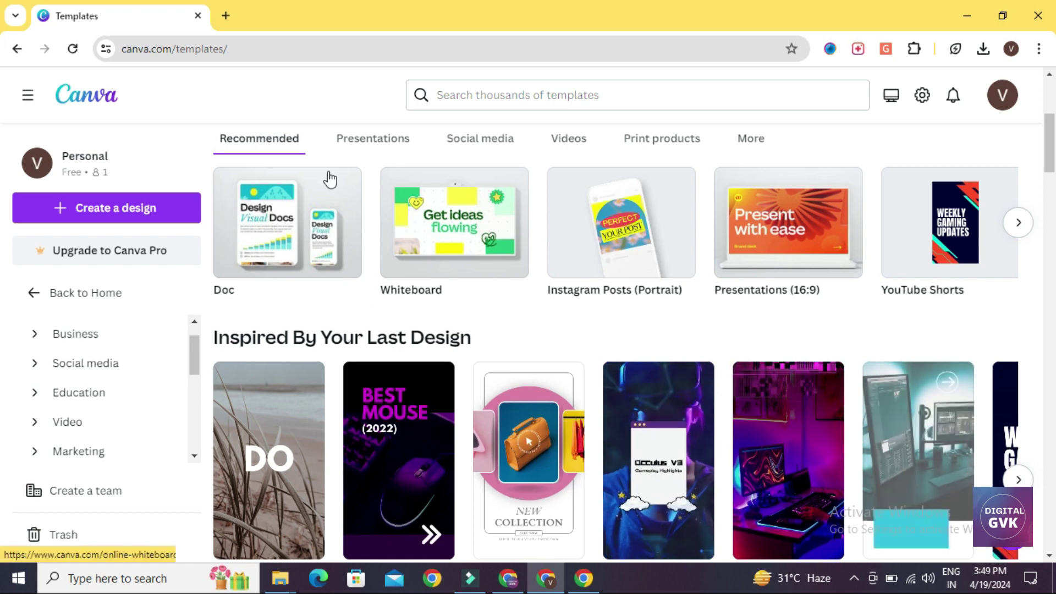
{"action": "left_click", "coordinate": [371, 144]}
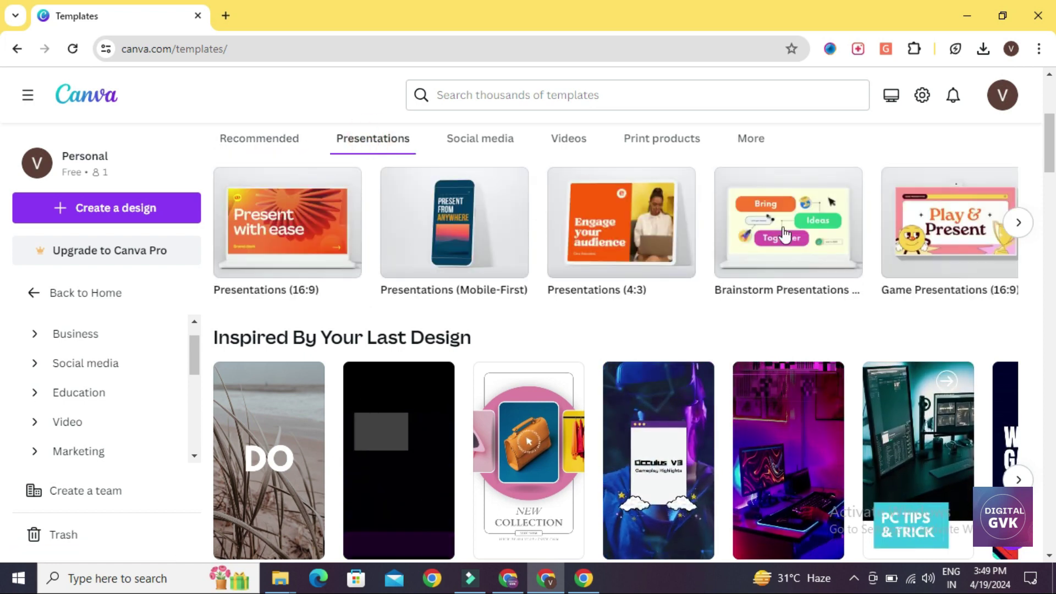
{"action": "scroll", "coordinate": [749, 243], "scroll_direction": "right", "scroll_amount": 1}
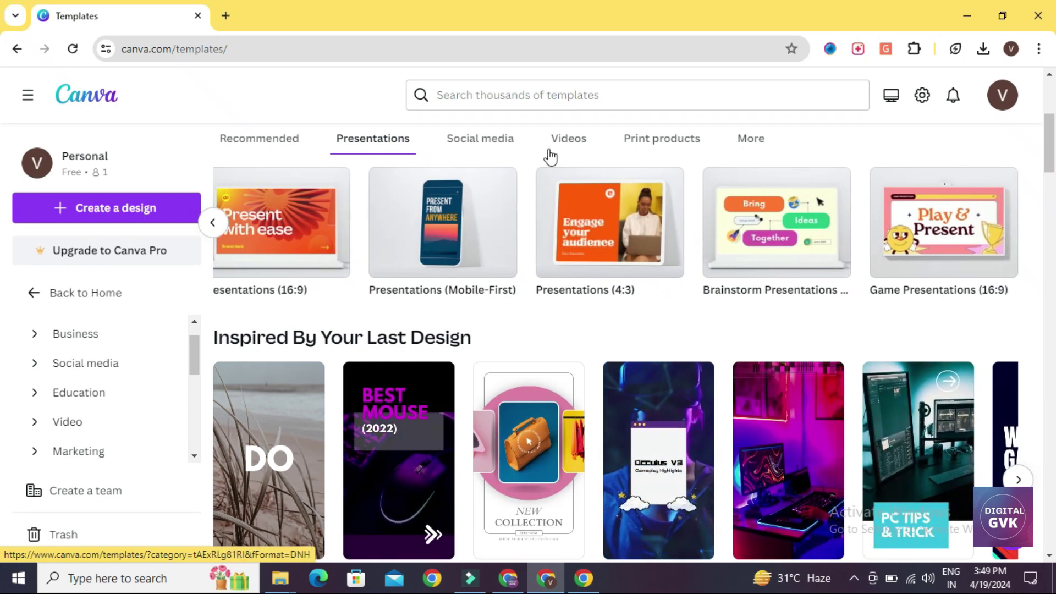
- Browse the Social media template types as far as Facebook Ads and go back to YouTube Thumbnails
{"action": "left_click", "coordinate": [492, 144]}
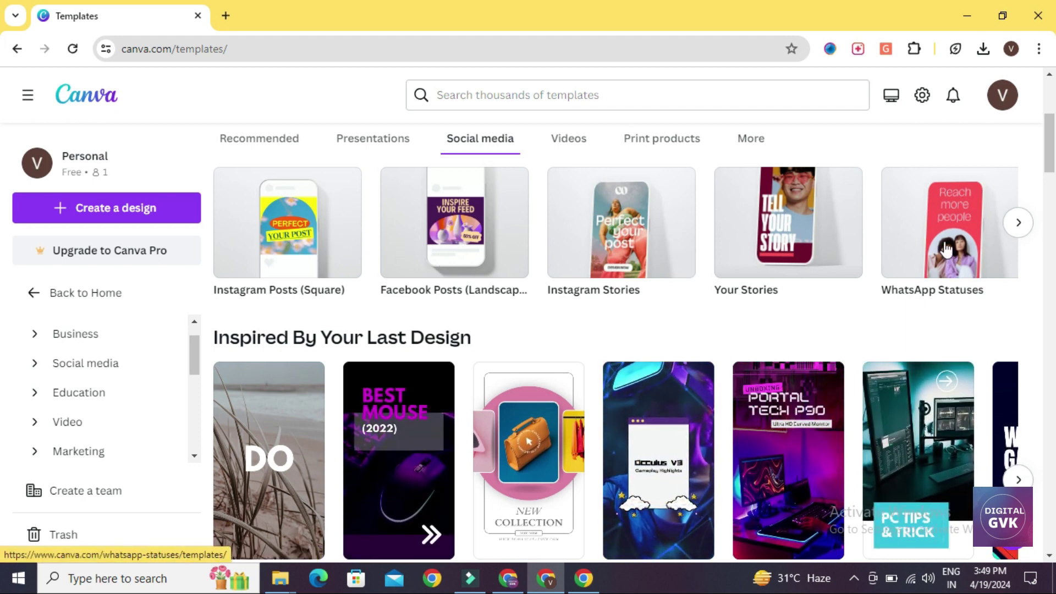
{"action": "left_click", "coordinate": [1019, 224]}
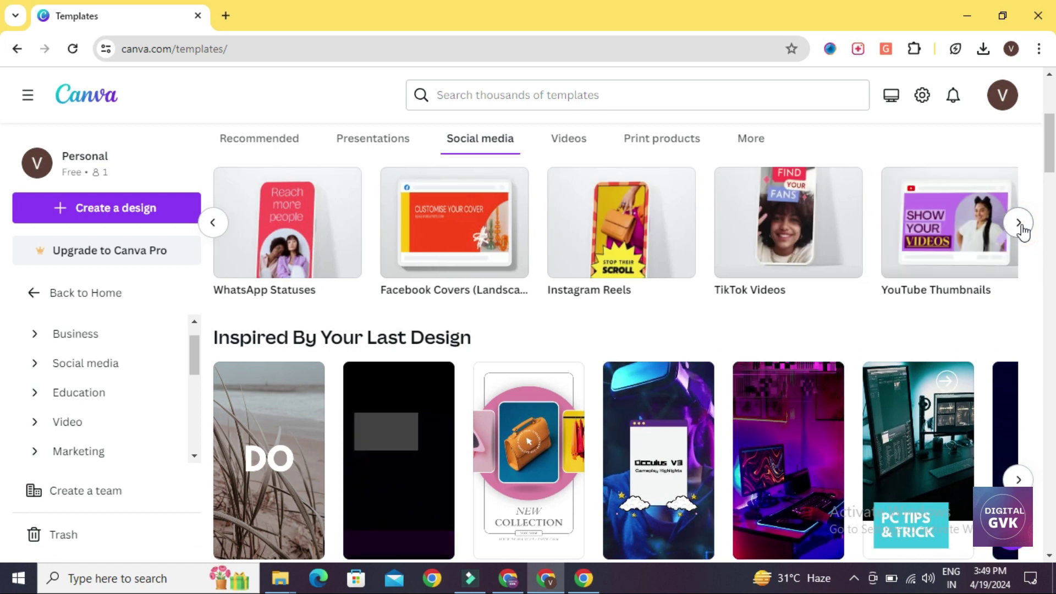
{"action": "left_click", "coordinate": [1018, 223]}
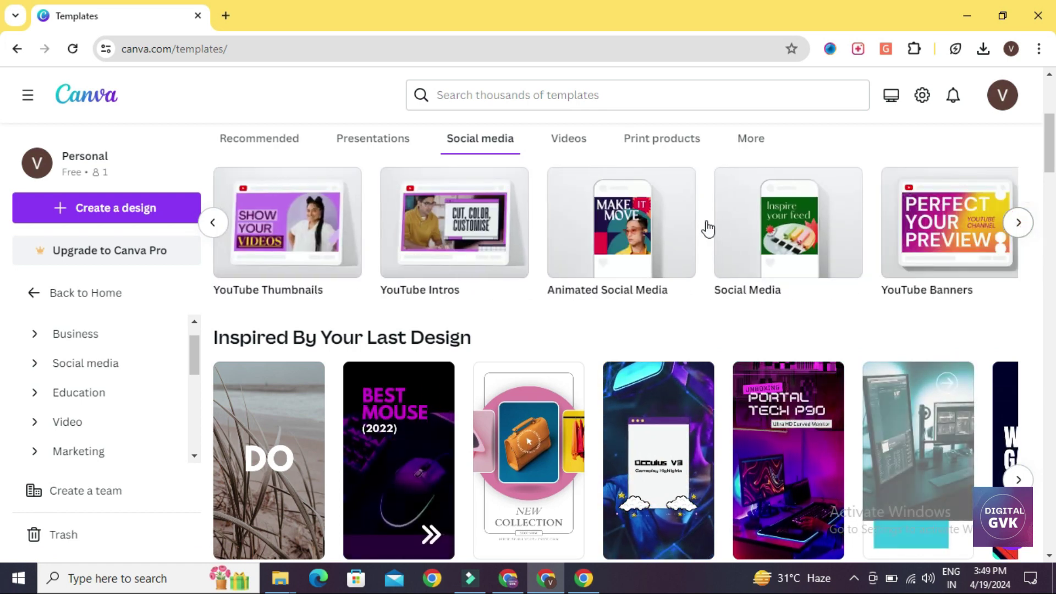
{"action": "left_click", "coordinate": [1017, 224]}
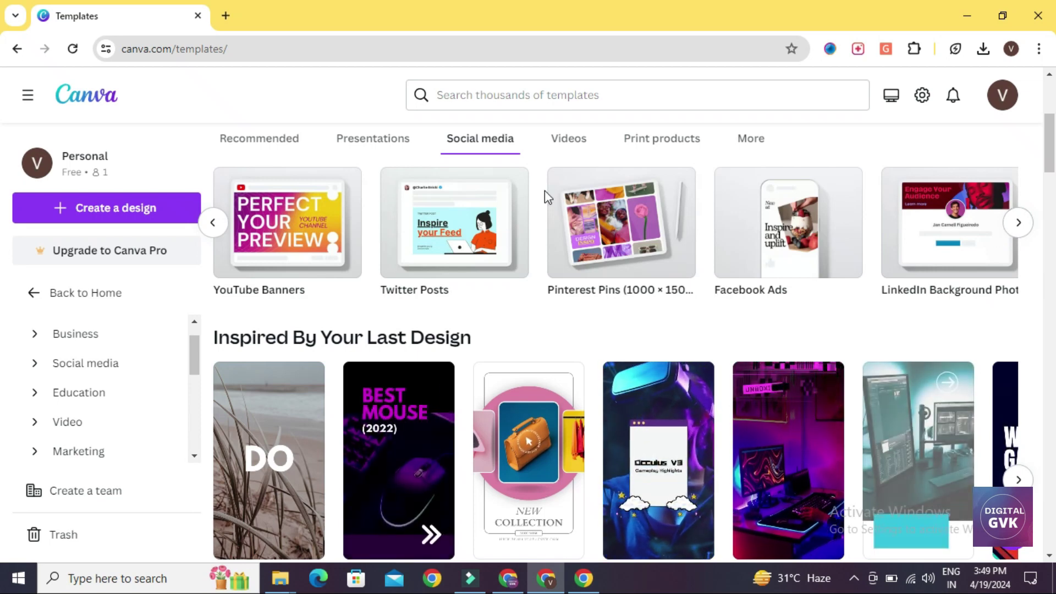
{"action": "left_click", "coordinate": [221, 230]}
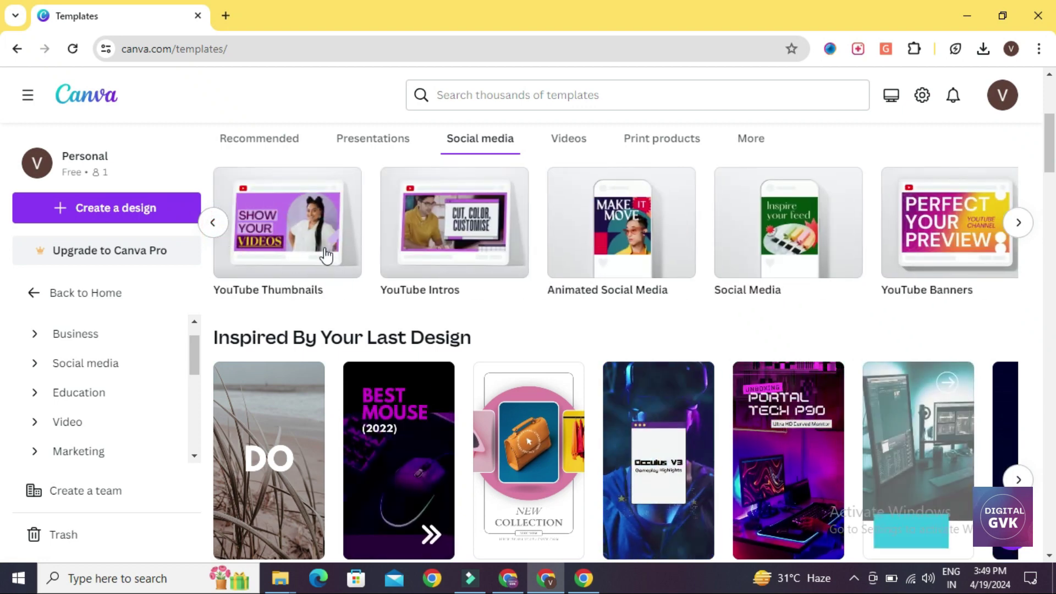
- Open the YouTube Thumbnails templates in a new browser tab, look them over and return to the Templates tab
{"action": "right_click", "coordinate": [283, 226]}
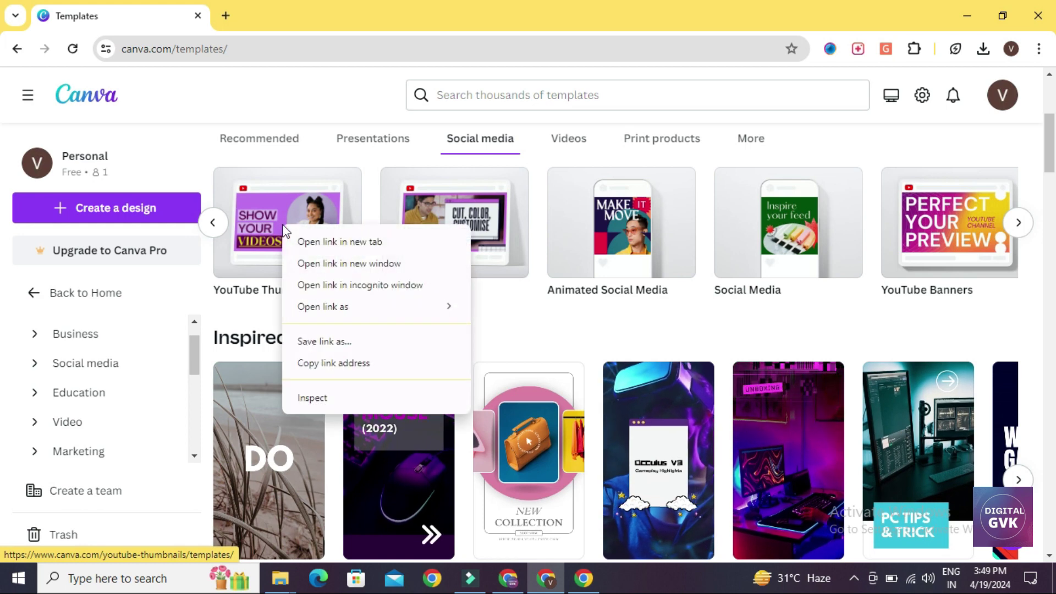
{"action": "left_click", "coordinate": [295, 240]}
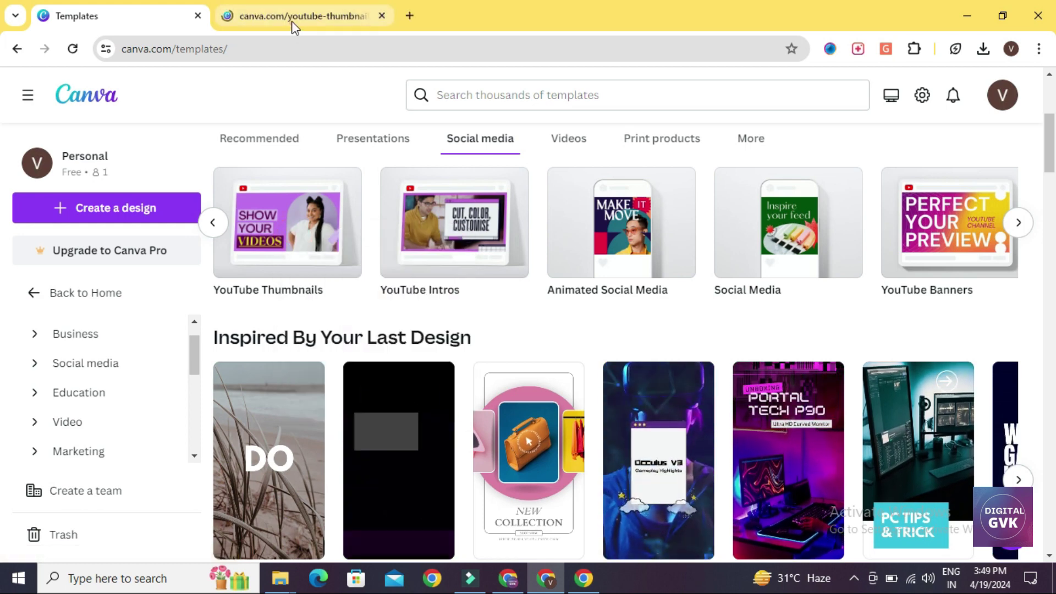
{"action": "left_click", "coordinate": [291, 21]}
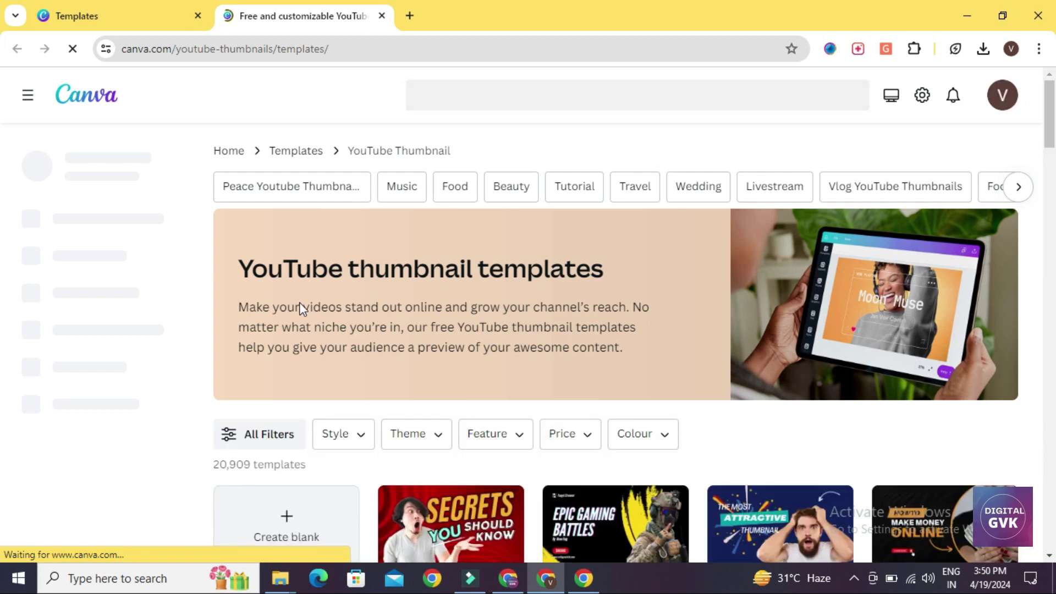
{"action": "scroll", "coordinate": [300, 303], "scroll_direction": "down", "scroll_amount": 3}
{"action": "left_click", "coordinate": [138, 7]}
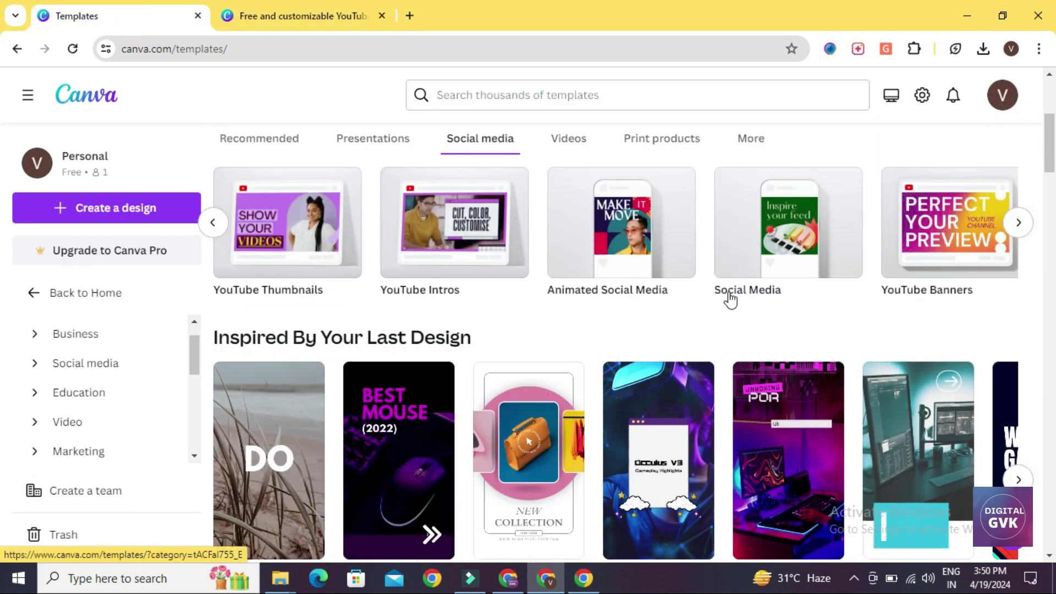
- Look through the remaining Social media template types up to Instagram Ads (Square)
{"action": "left_click", "coordinate": [1021, 225]}
{"action": "left_click", "coordinate": [1020, 225]}
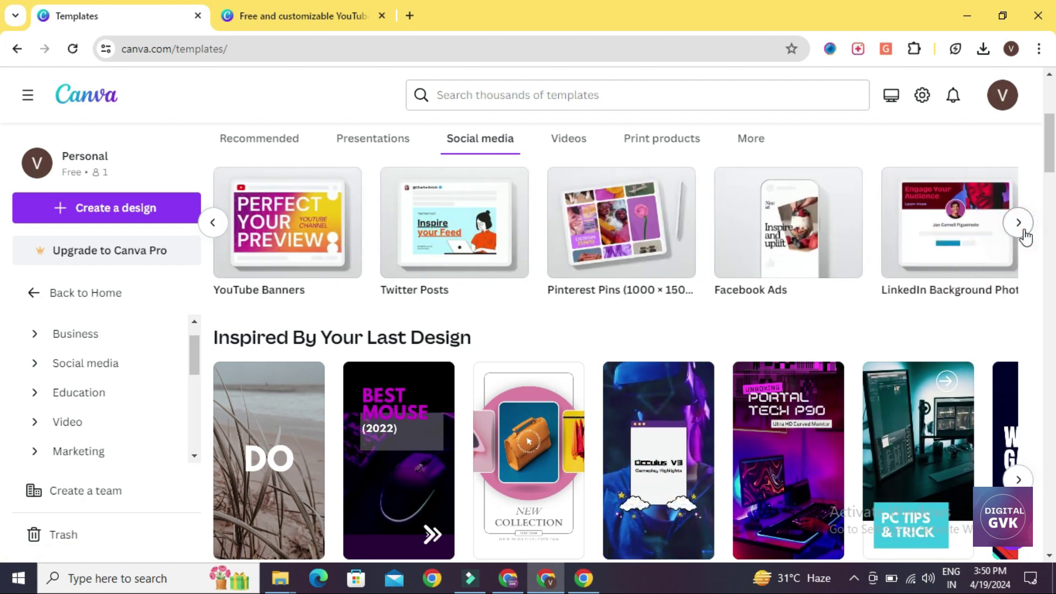
{"action": "left_click", "coordinate": [1020, 226]}
{"action": "left_click", "coordinate": [1020, 226]}
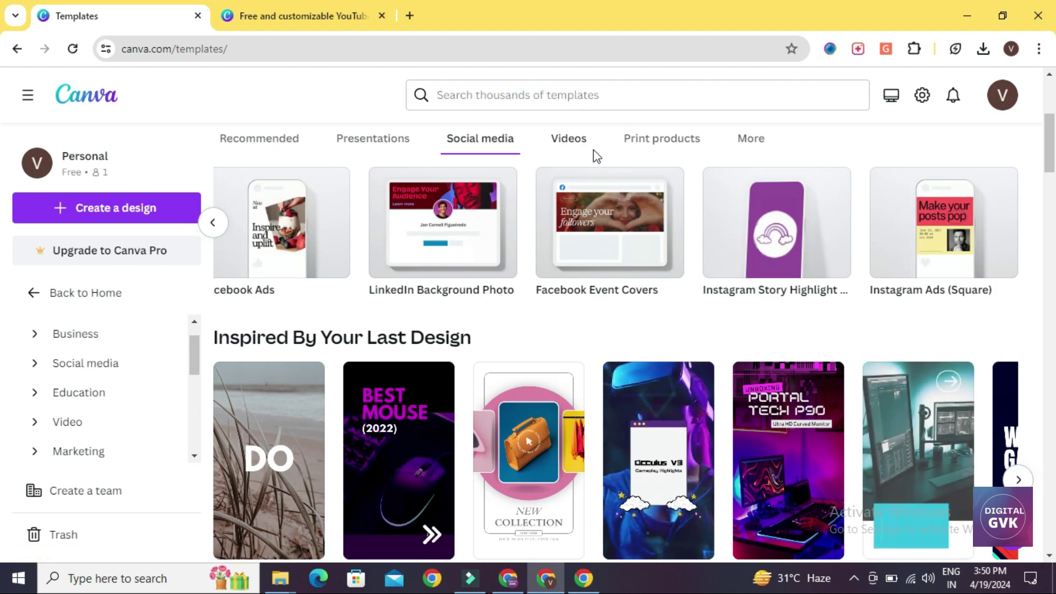
- Look through the template types offered for Videos and for Print products
{"action": "left_click", "coordinate": [568, 147]}
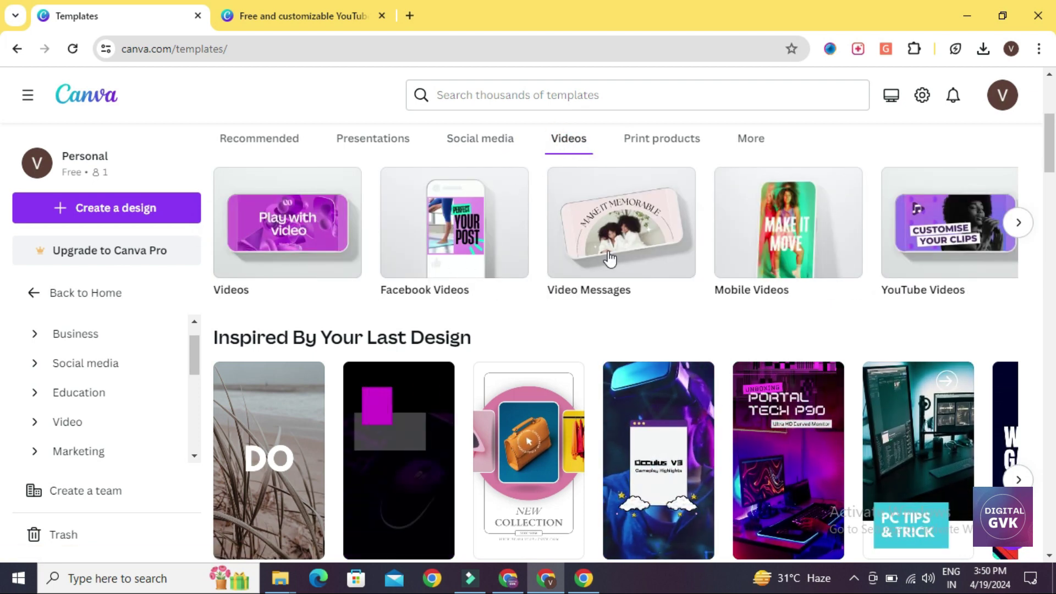
{"action": "left_click", "coordinate": [1018, 222]}
{"action": "left_click", "coordinate": [1018, 222]}
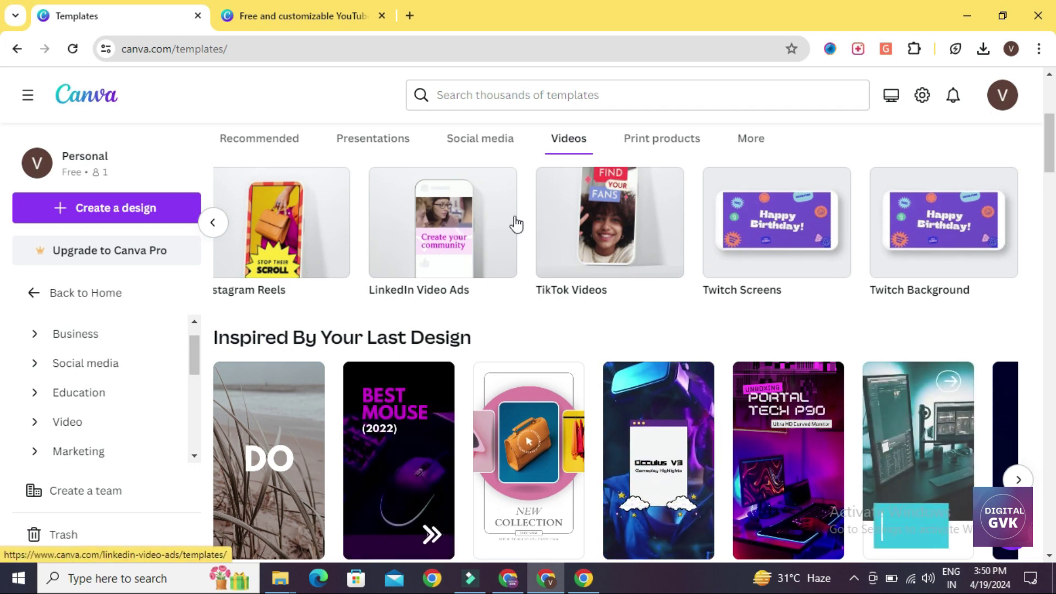
{"action": "left_click", "coordinate": [680, 149]}
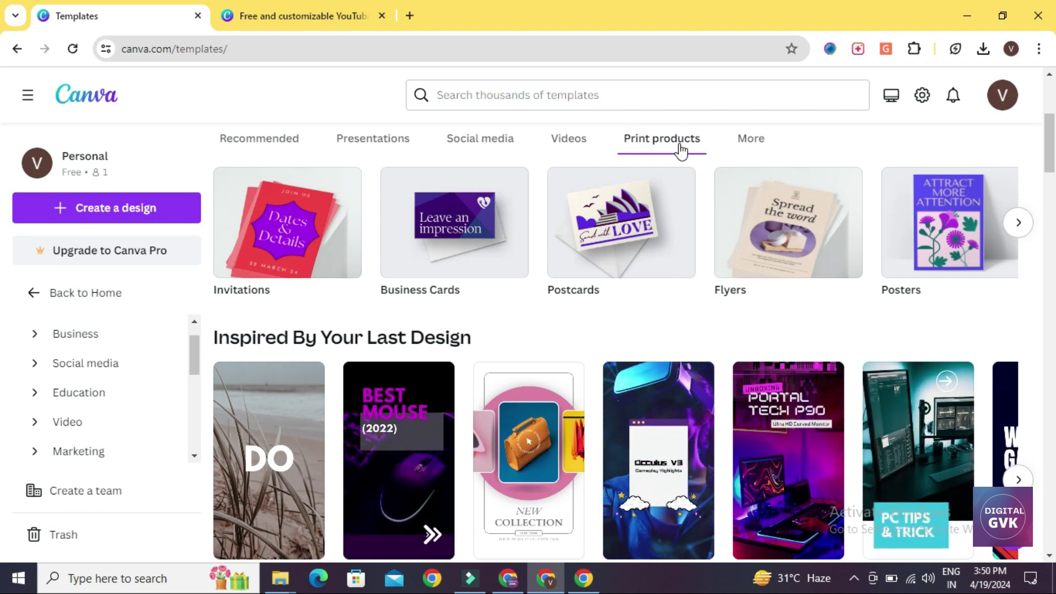
{"action": "left_click", "coordinate": [1018, 223]}
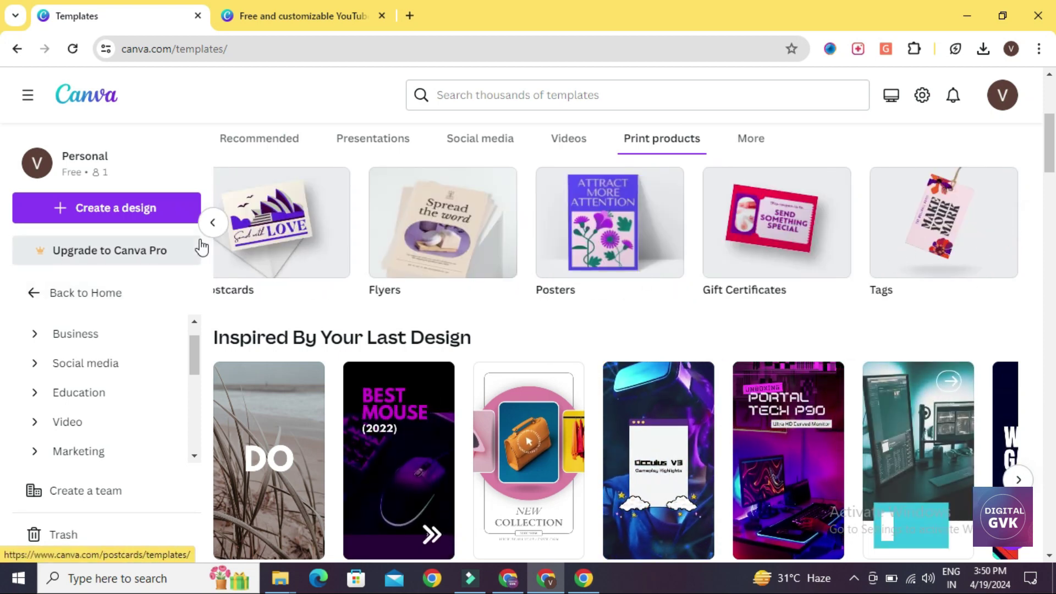
- Look through the list of template categories and content options, and return to the home page
{"action": "scroll", "coordinate": [108, 357], "scroll_direction": "down", "scroll_amount": 1}
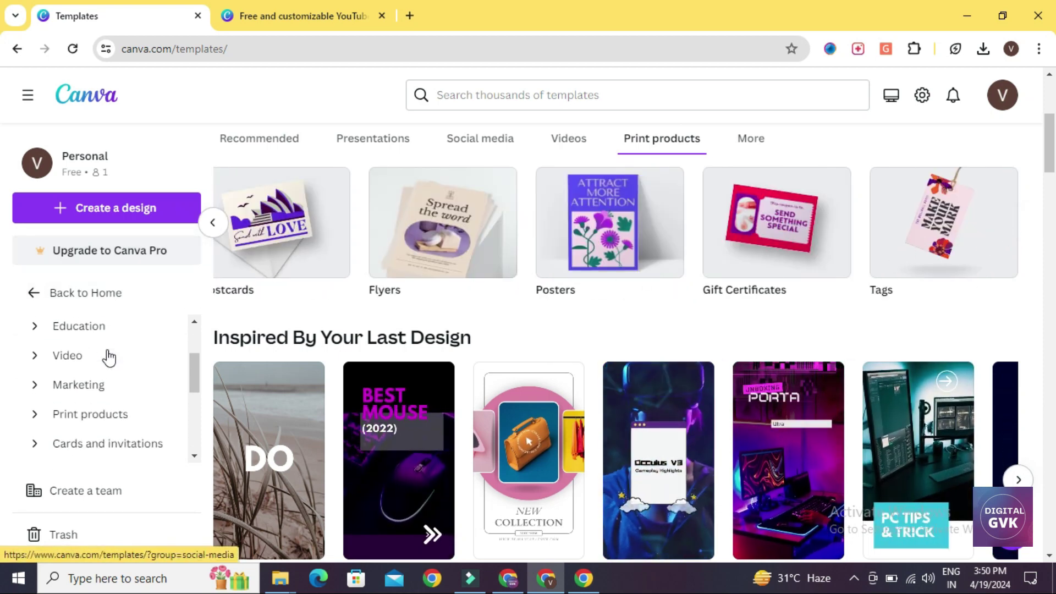
{"action": "scroll", "coordinate": [108, 358], "scroll_direction": "down", "scroll_amount": 3}
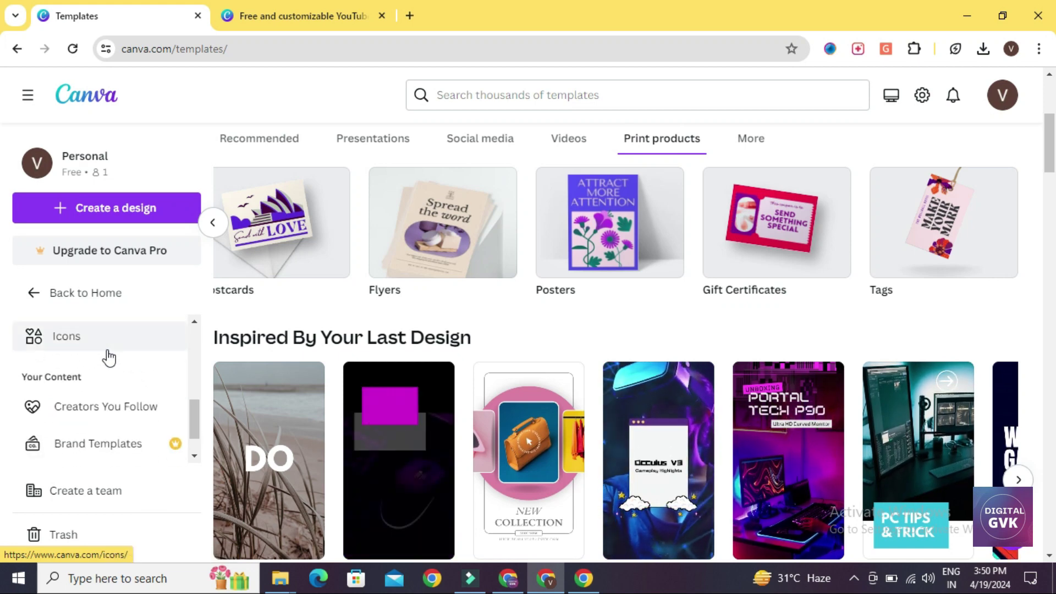
{"action": "scroll", "coordinate": [108, 357], "scroll_direction": "down", "scroll_amount": 1}
{"action": "left_click", "coordinate": [31, 297]}
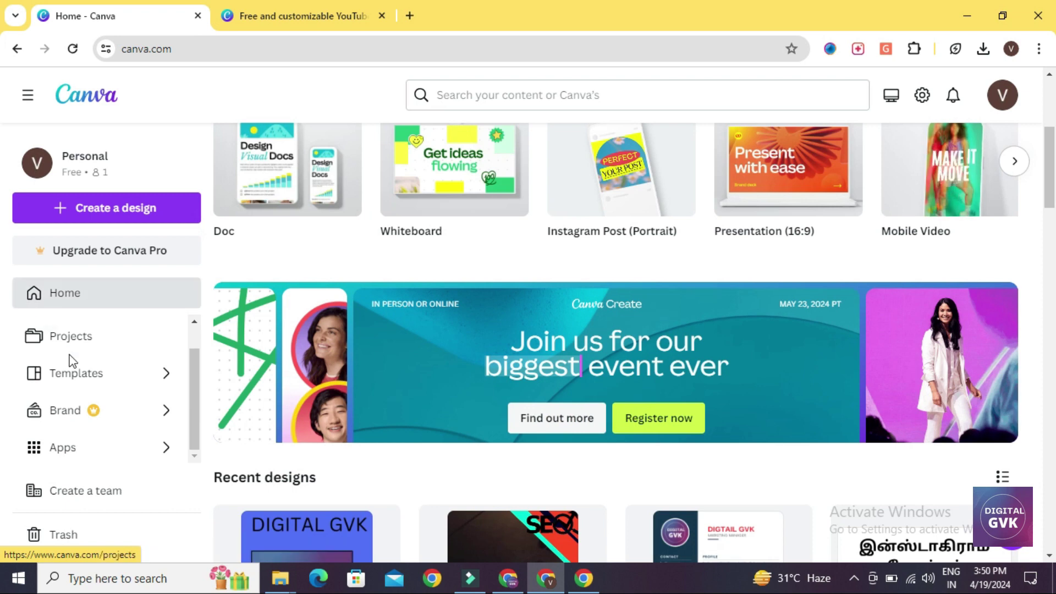
- Open the Brand page, review its Brand Templates and Brand Kits sections, and return to the home page
{"action": "scroll", "coordinate": [72, 360], "scroll_direction": "down", "scroll_amount": 3}
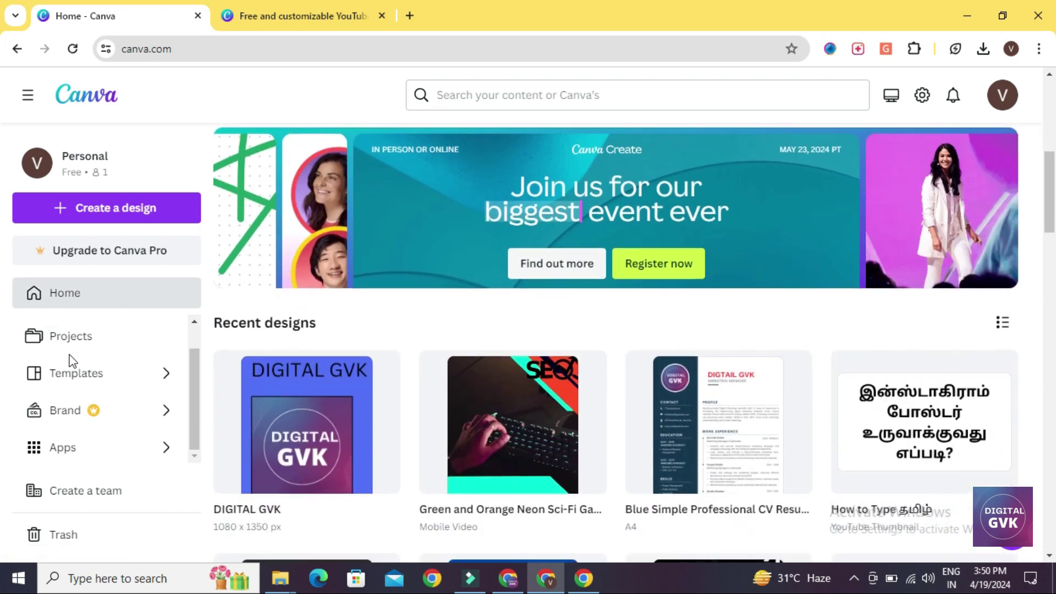
{"action": "left_click", "coordinate": [94, 423]}
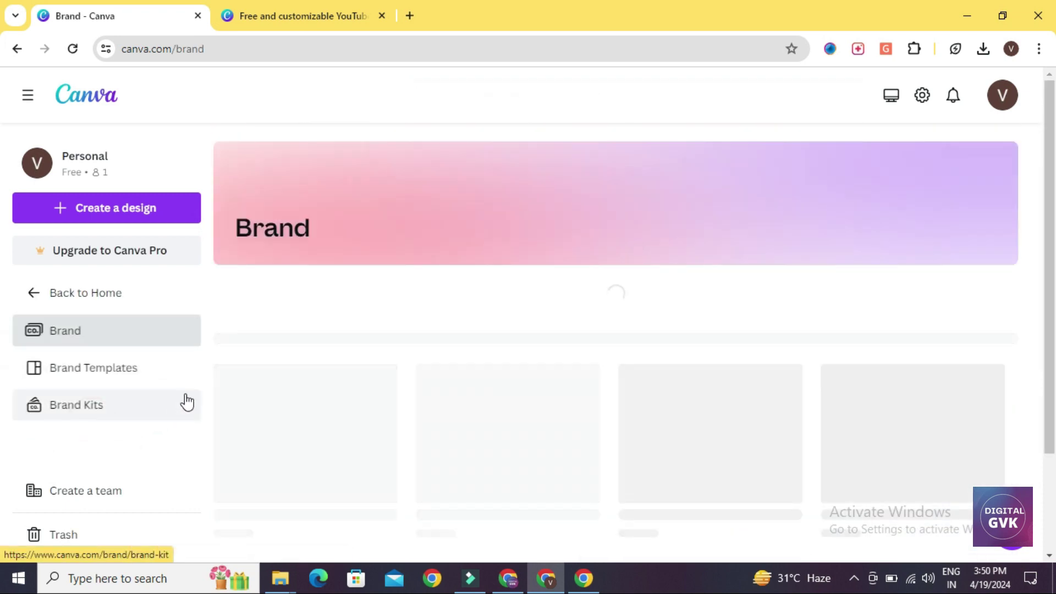
{"action": "scroll", "coordinate": [322, 353], "scroll_direction": "down", "scroll_amount": 4}
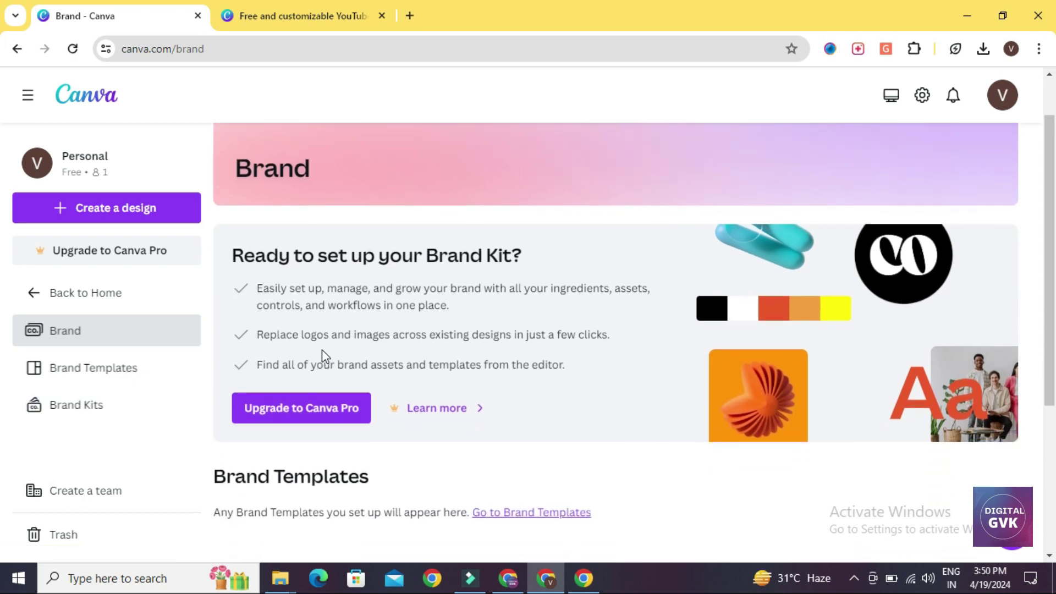
{"action": "scroll", "coordinate": [322, 355], "scroll_direction": "down", "scroll_amount": 2}
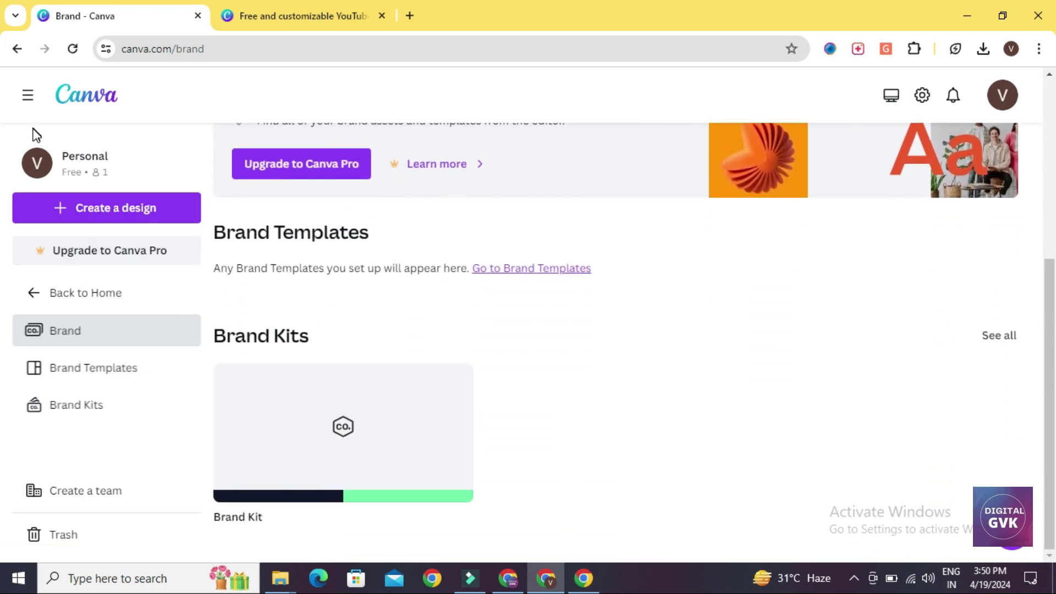
{"action": "left_click", "coordinate": [29, 292]}
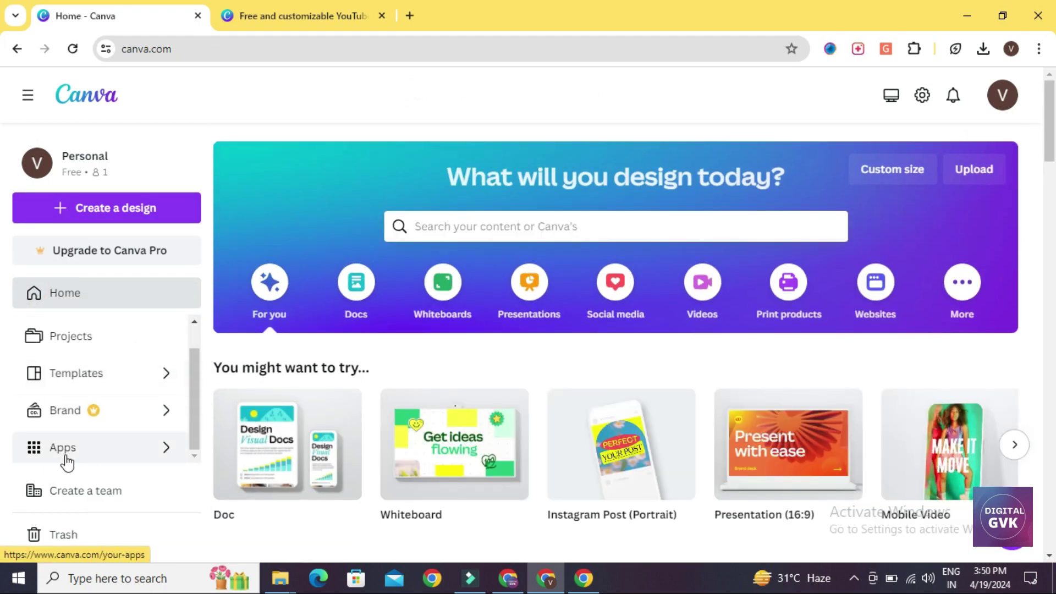
- Open the team creation offer, review the 12-month and 1-month plans, and close it without choosing one
{"action": "scroll", "coordinate": [94, 469], "scroll_direction": "down", "scroll_amount": 9}
{"action": "scroll", "coordinate": [94, 469], "scroll_direction": "up", "scroll_amount": 1}
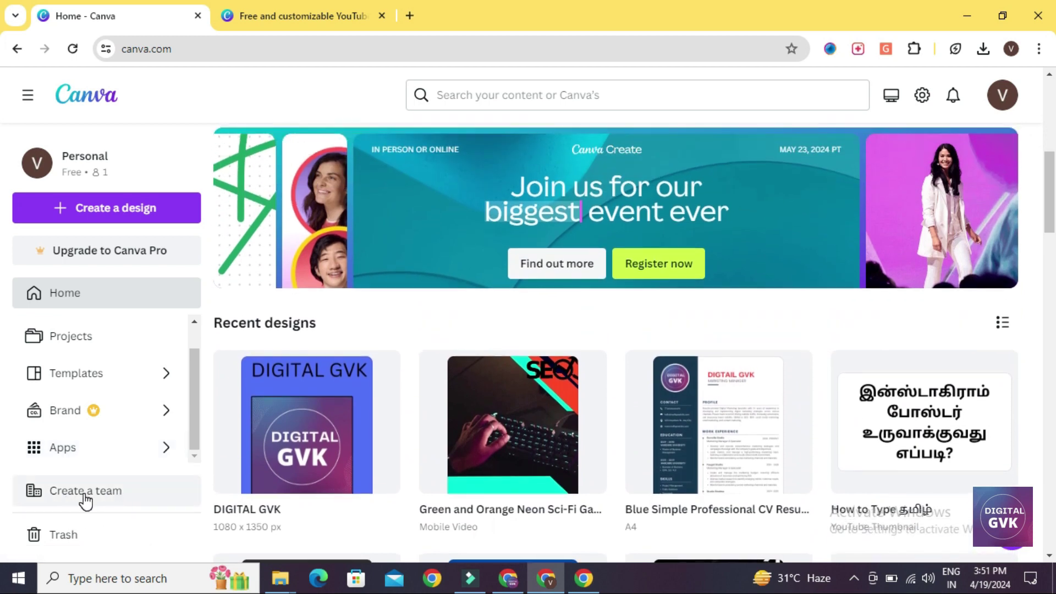
{"action": "left_click", "coordinate": [85, 494]}
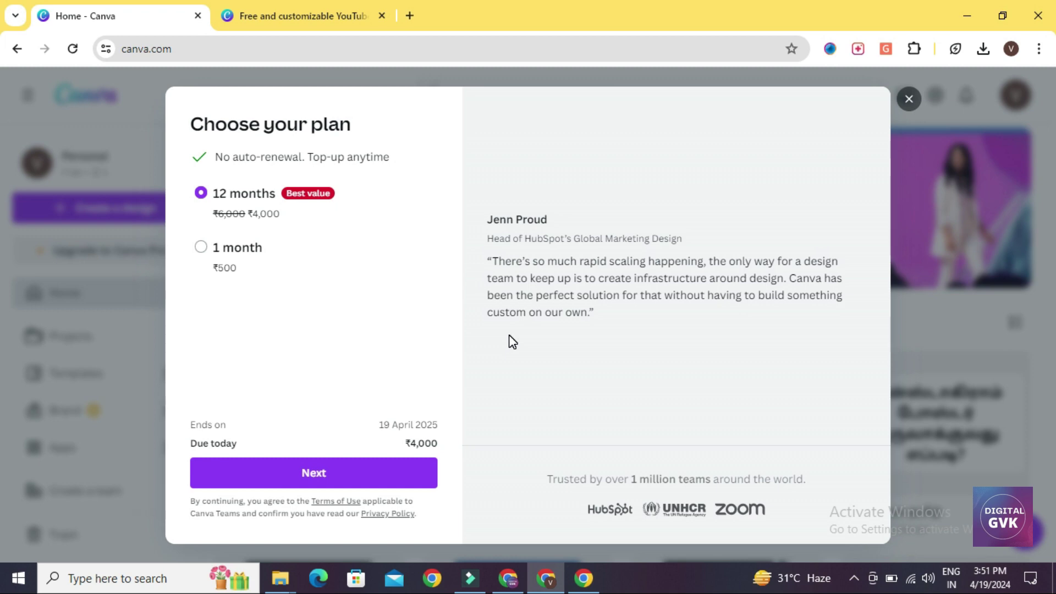
{"action": "left_click", "coordinate": [908, 99]}
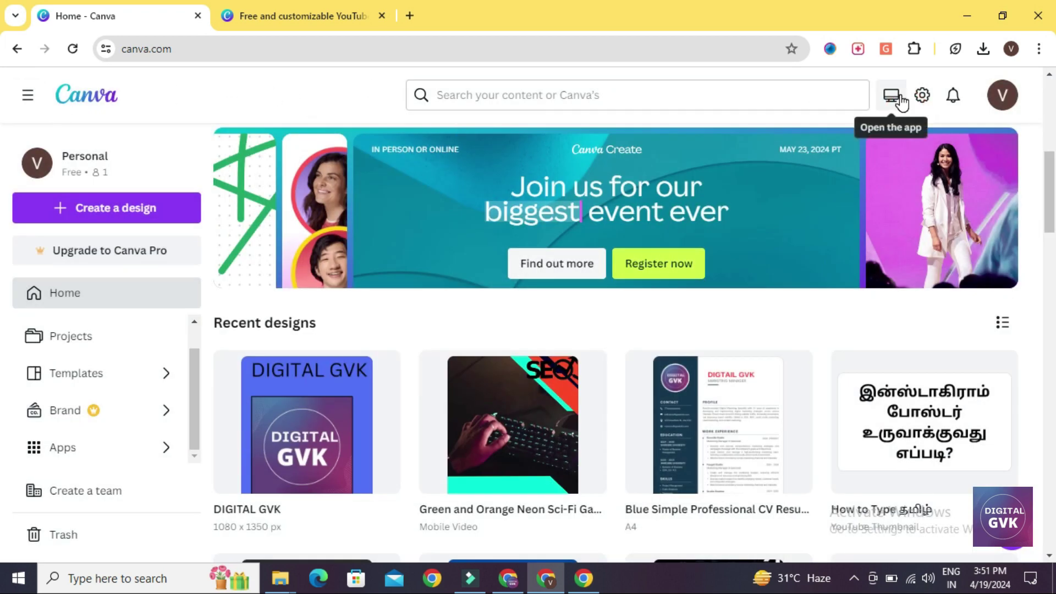
- Request the Canva desktop app but cancel its launch, and open the account settings
{"action": "left_click", "coordinate": [891, 98]}
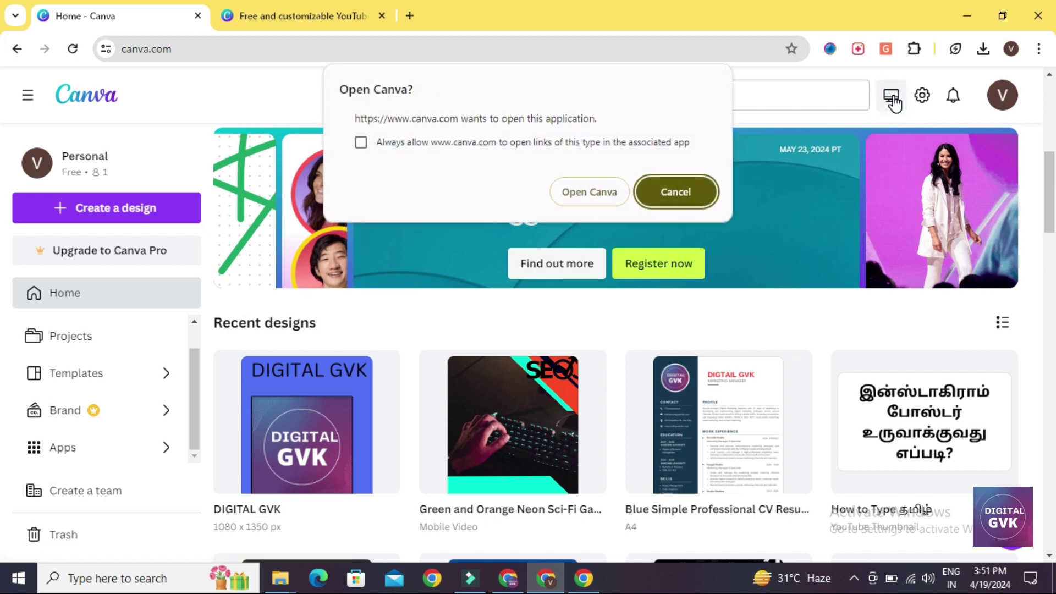
{"action": "left_click", "coordinate": [687, 182]}
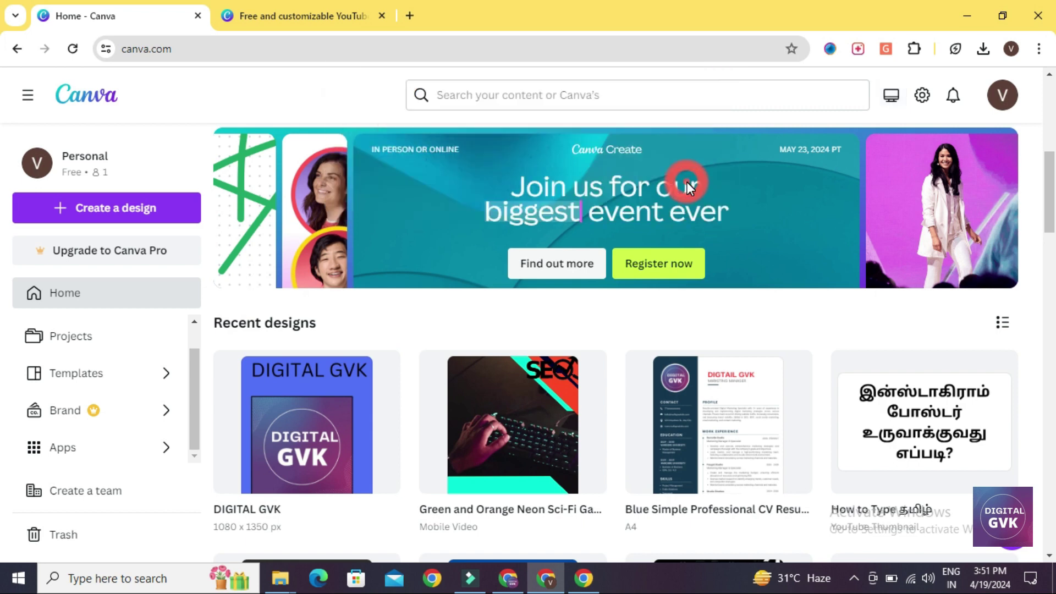
{"action": "left_click", "coordinate": [922, 97]}
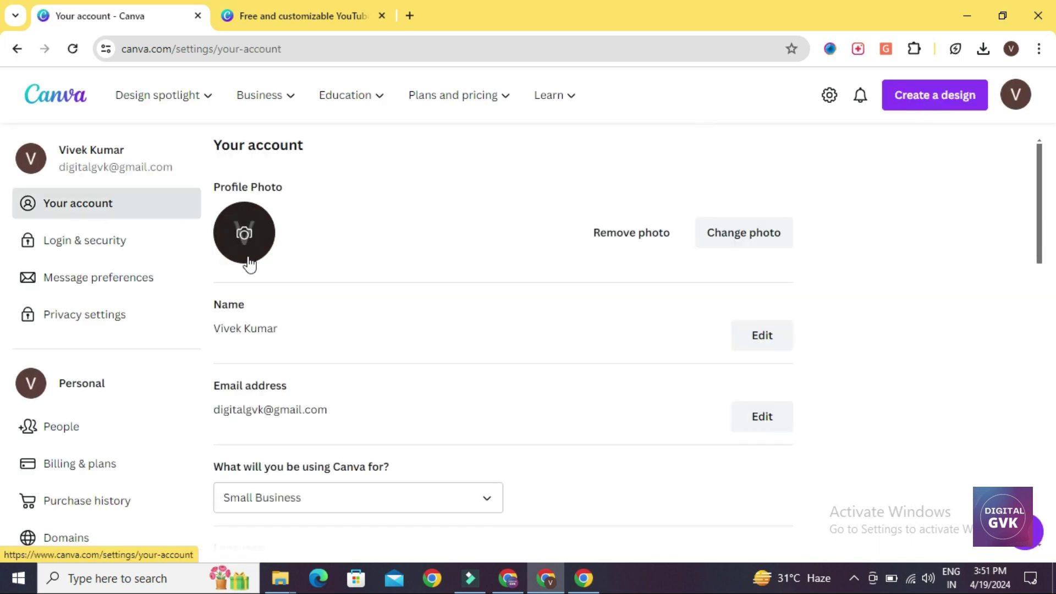
- Review the profile, language, theme, accessibility and link-opening options on the Your account settings page
{"action": "scroll", "coordinate": [297, 297], "scroll_direction": "down", "scroll_amount": 6}
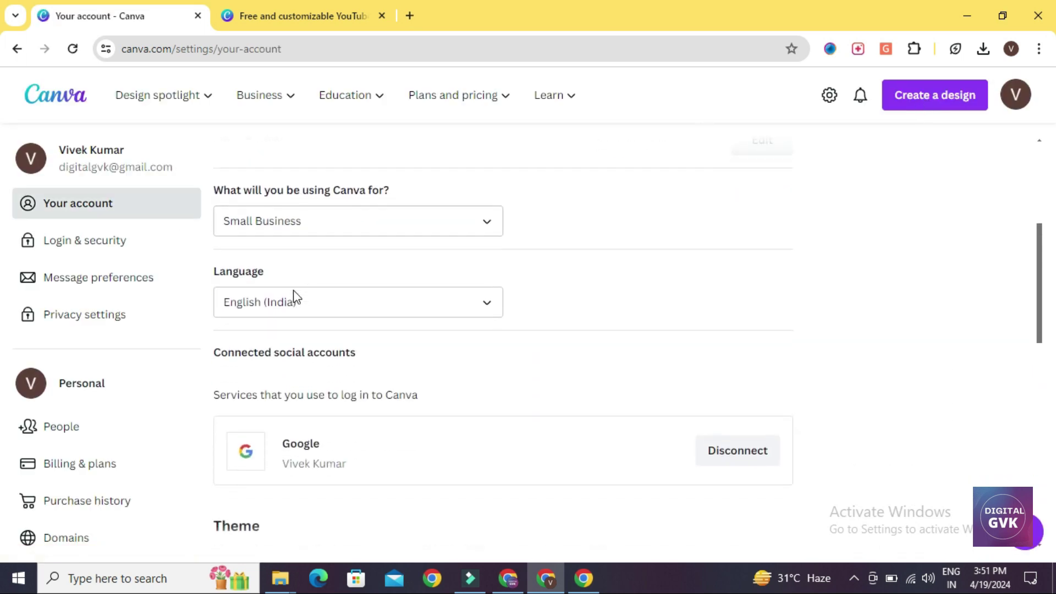
{"action": "scroll", "coordinate": [297, 297], "scroll_direction": "down", "scroll_amount": 9}
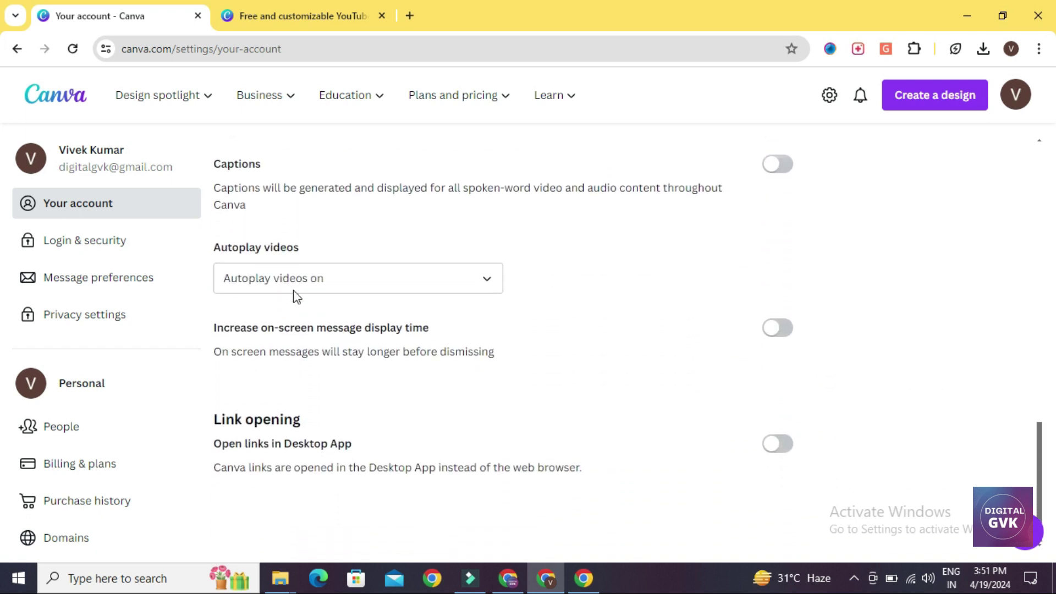
{"action": "scroll", "coordinate": [292, 289], "scroll_direction": "up", "scroll_amount": 17}
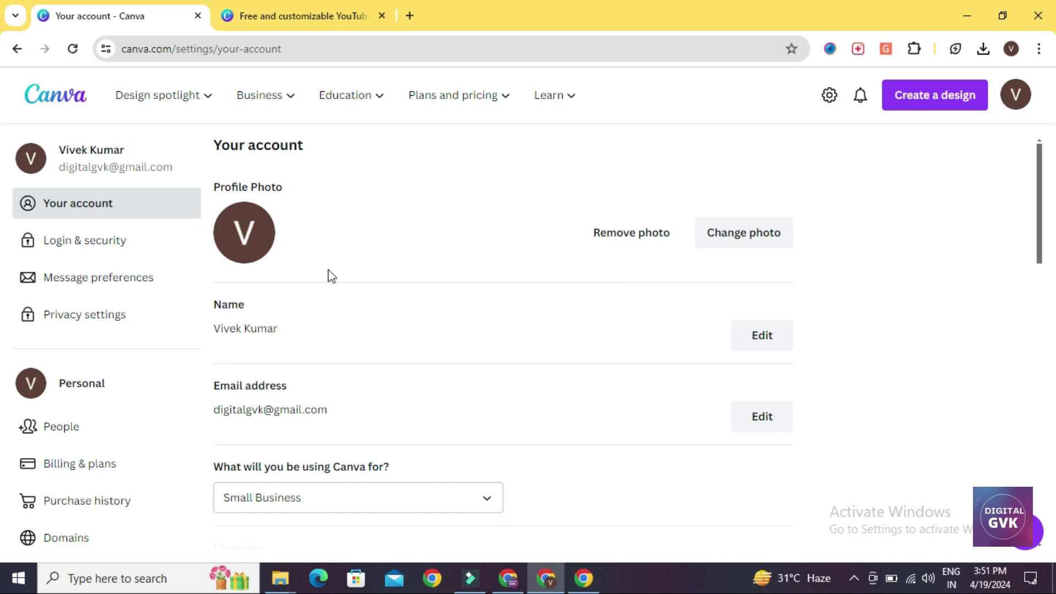
- Review the Login & security settings, and go through the topics and frequency options under Message preferences
{"action": "left_click", "coordinate": [93, 249]}
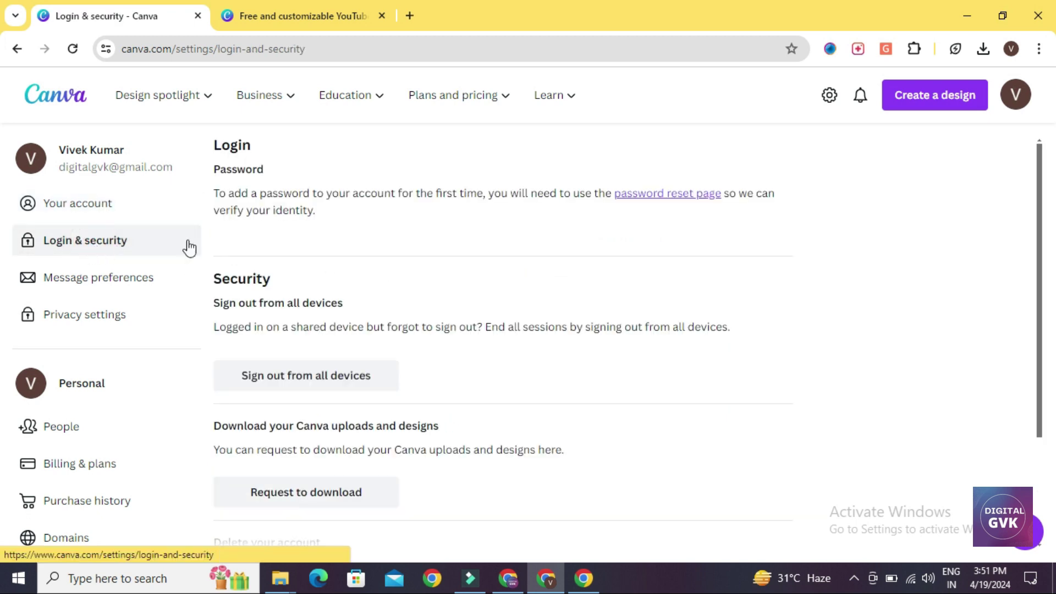
{"action": "scroll", "coordinate": [264, 273], "scroll_direction": "down", "scroll_amount": 3}
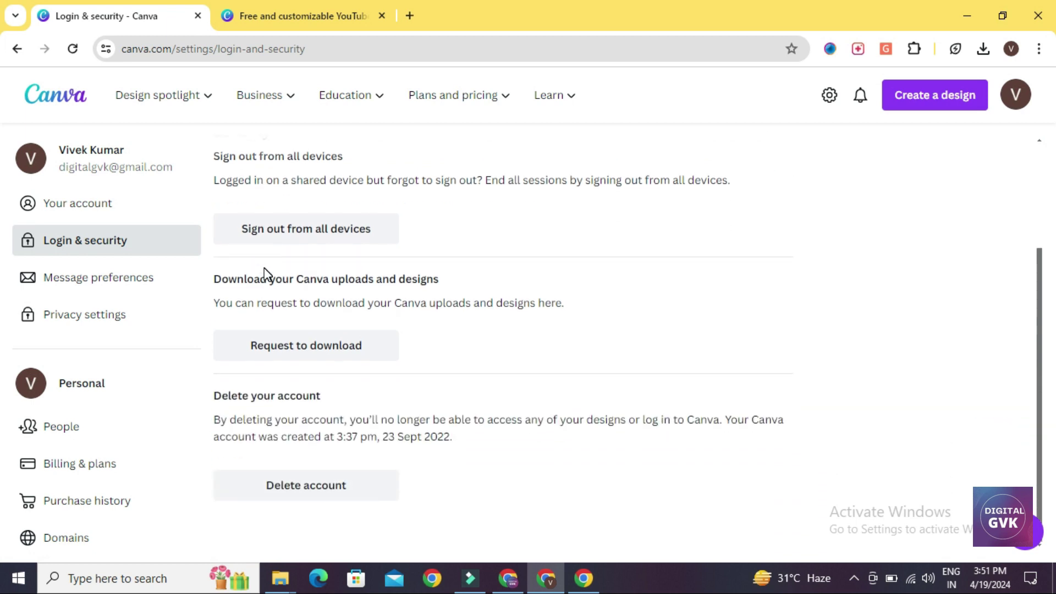
{"action": "scroll", "coordinate": [266, 273], "scroll_direction": "up", "scroll_amount": 3}
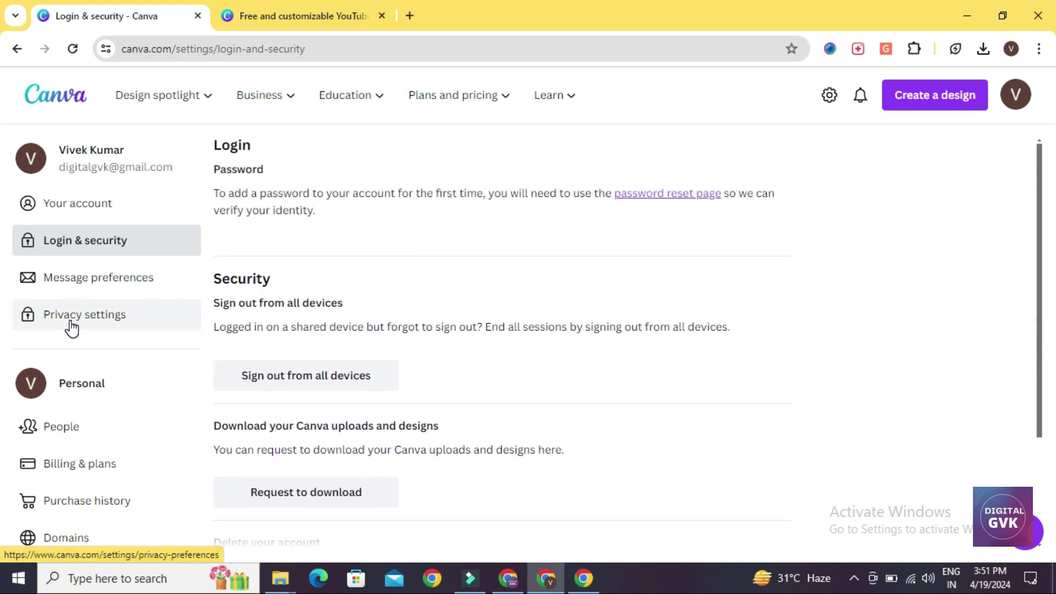
{"action": "left_click", "coordinate": [125, 279]}
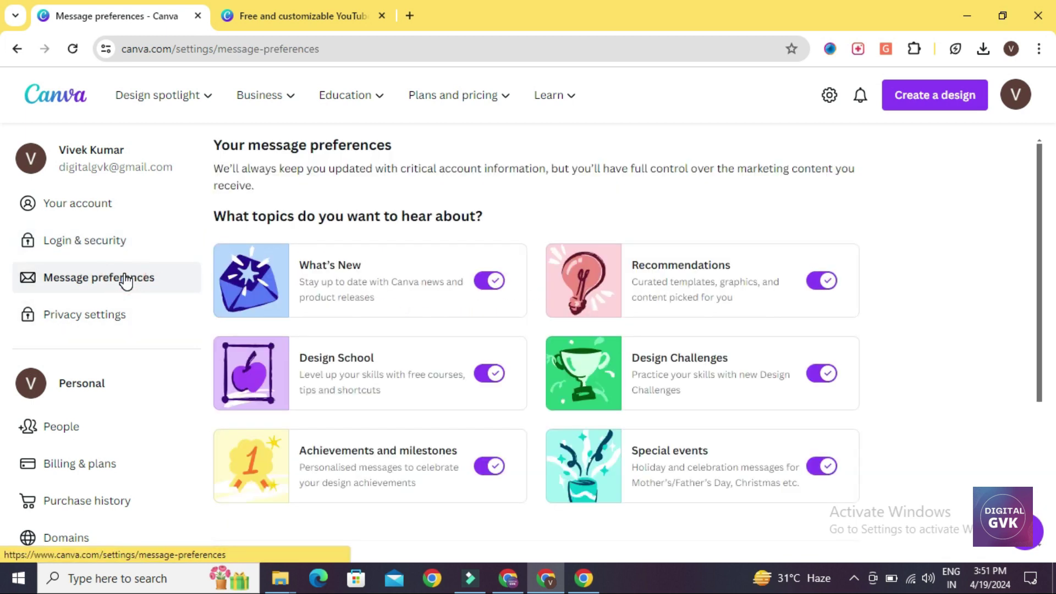
{"action": "scroll", "coordinate": [285, 295], "scroll_direction": "down", "scroll_amount": 4}
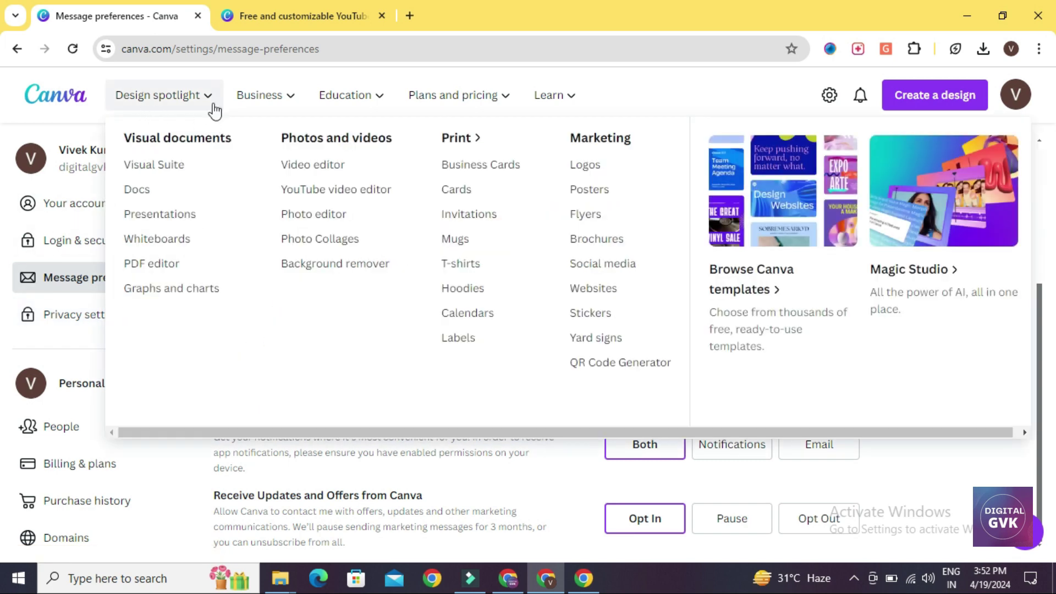
- Look over the Design spotlight, Business, Education and Learn offerings, and return to the home page
{"action": "mouse_move", "coordinate": [150, 100]}
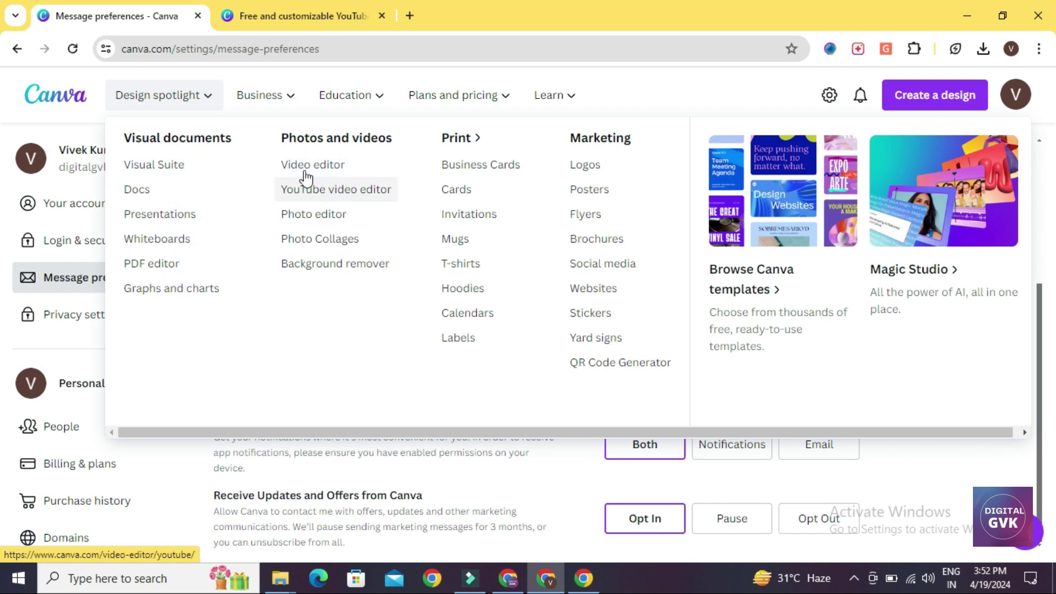
{"action": "mouse_move", "coordinate": [266, 110]}
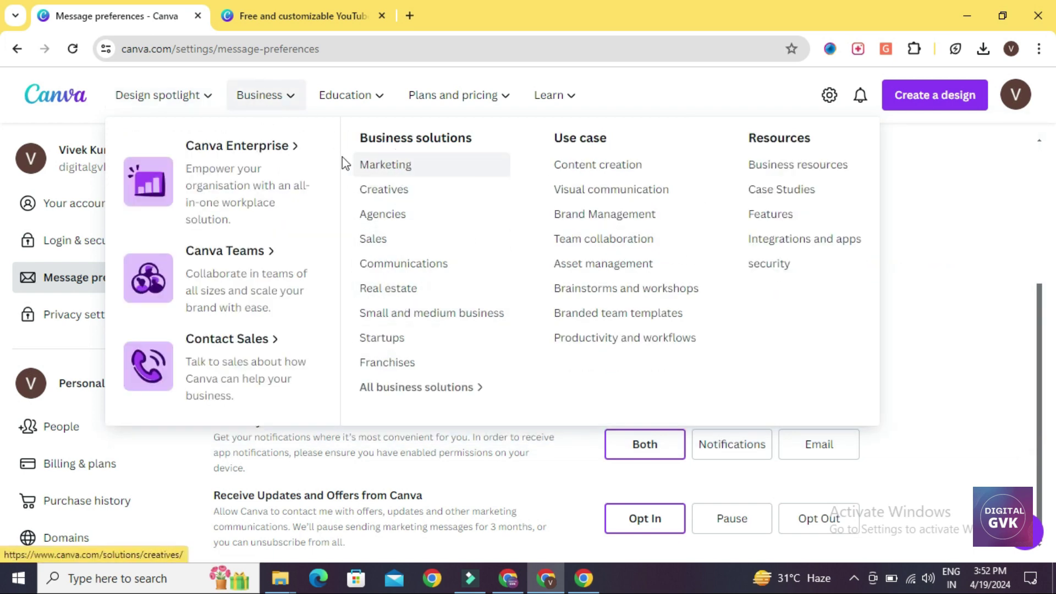
{"action": "mouse_move", "coordinate": [363, 113]}
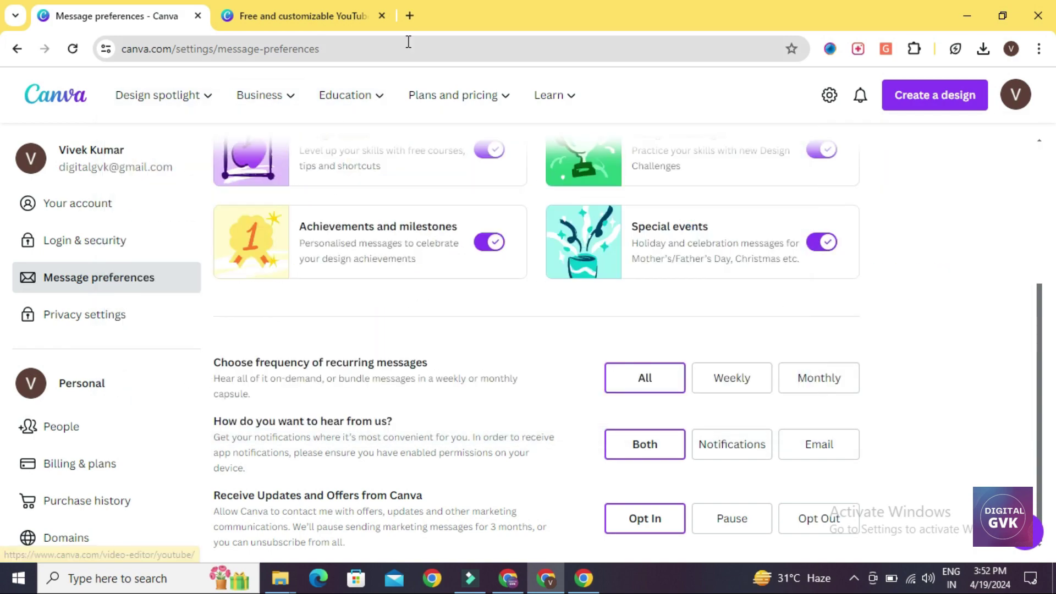
{"action": "mouse_move", "coordinate": [558, 105]}
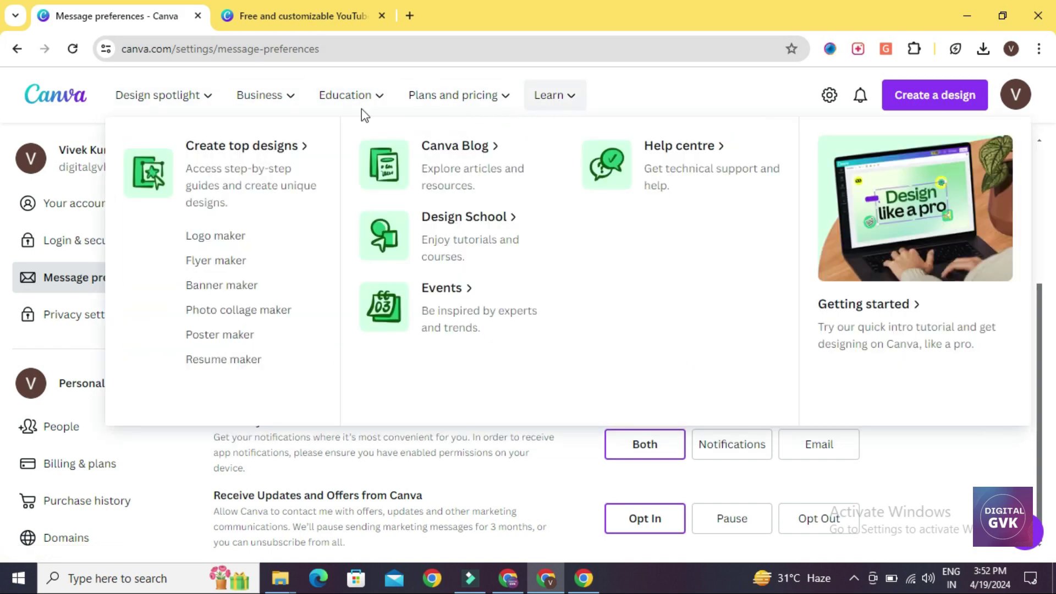
{"action": "scroll", "coordinate": [728, 257], "scroll_direction": "up", "scroll_amount": 4}
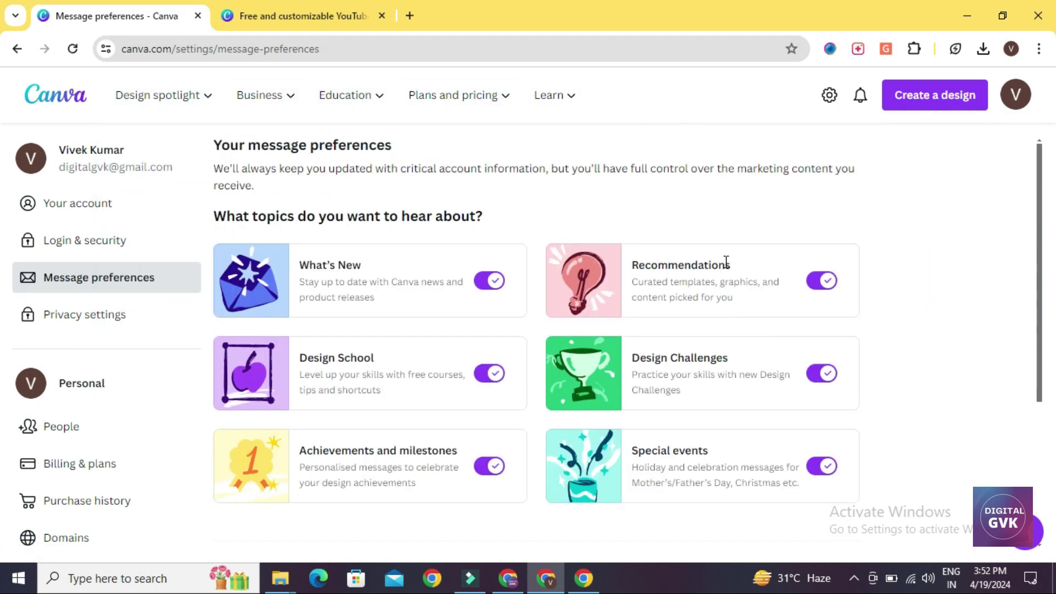
{"action": "left_click", "coordinate": [46, 102]}
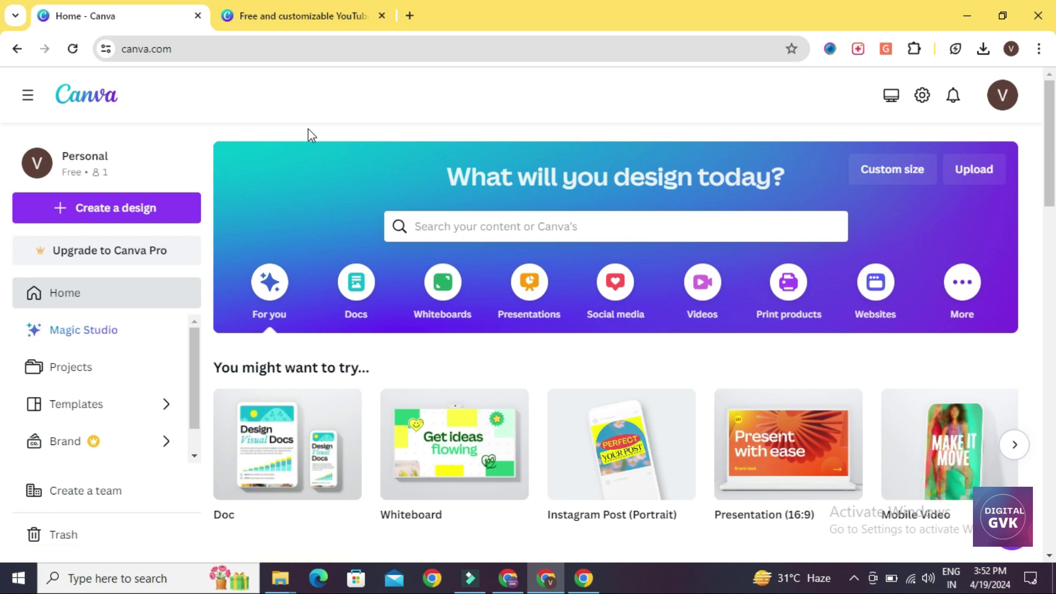
- Create a new custom-size design 1200 px wide and 1200 px high
{"action": "left_click", "coordinate": [869, 179]}
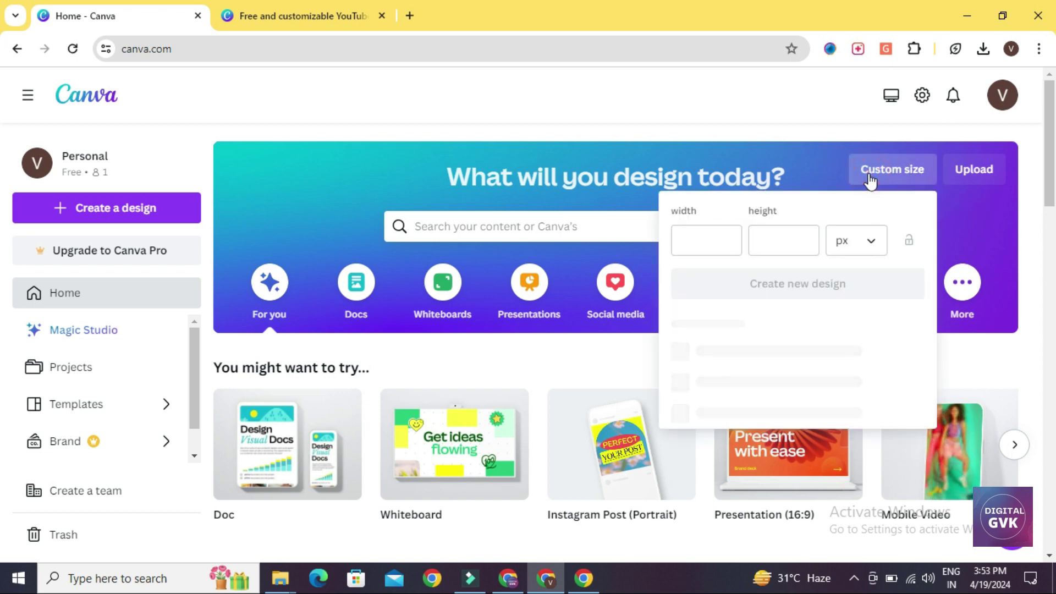
{"action": "left_click", "coordinate": [716, 250]}
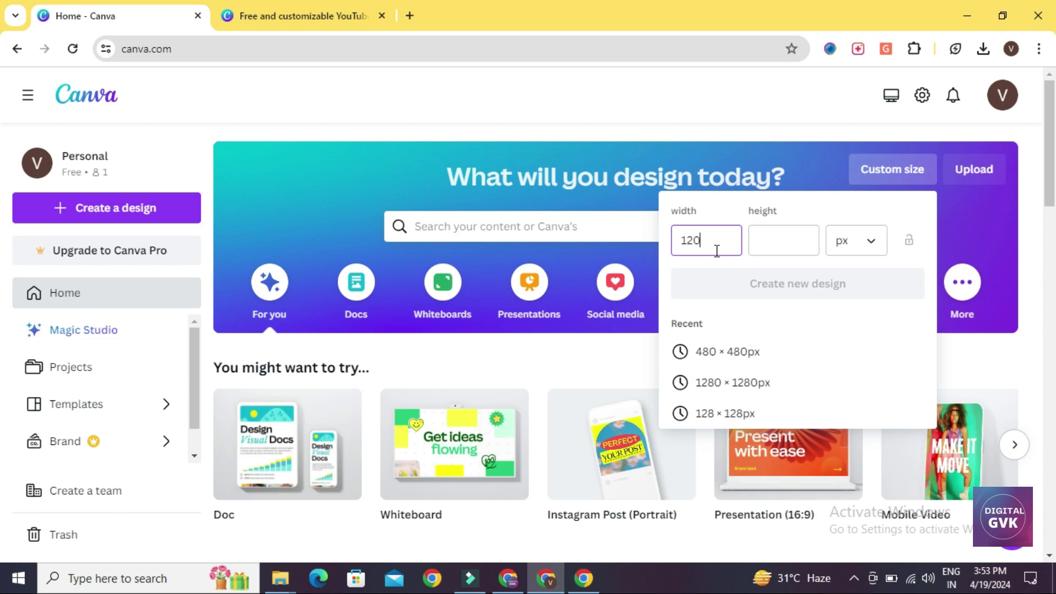
{"action": "type", "text": "1200"}
{"action": "key", "text": "ctrl+a"}
{"action": "key", "text": "ctrl+c"}
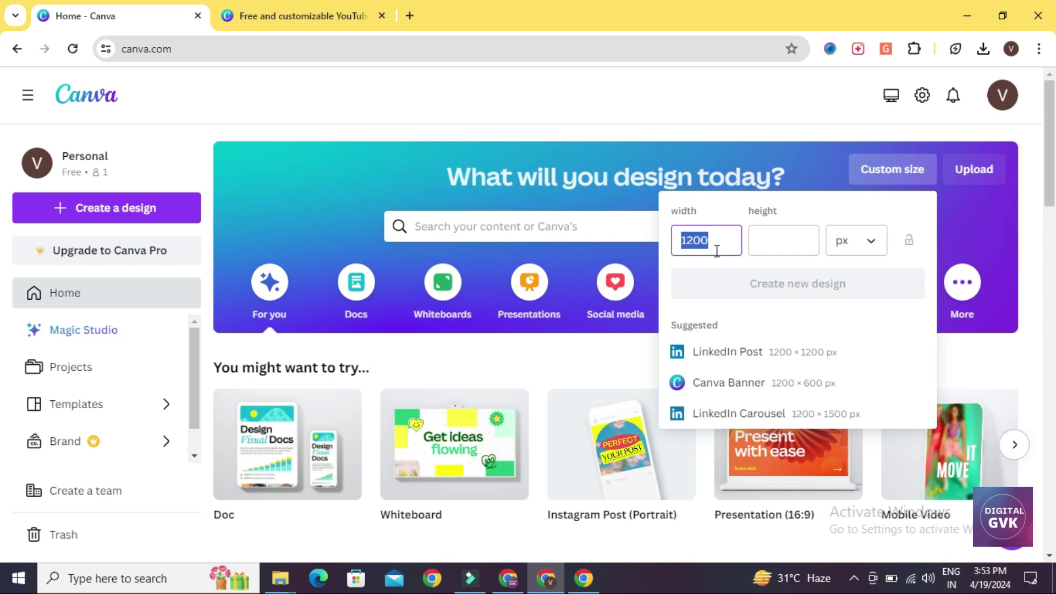
{"action": "key", "text": "Tab"}
{"action": "key", "text": "ctrl+v"}
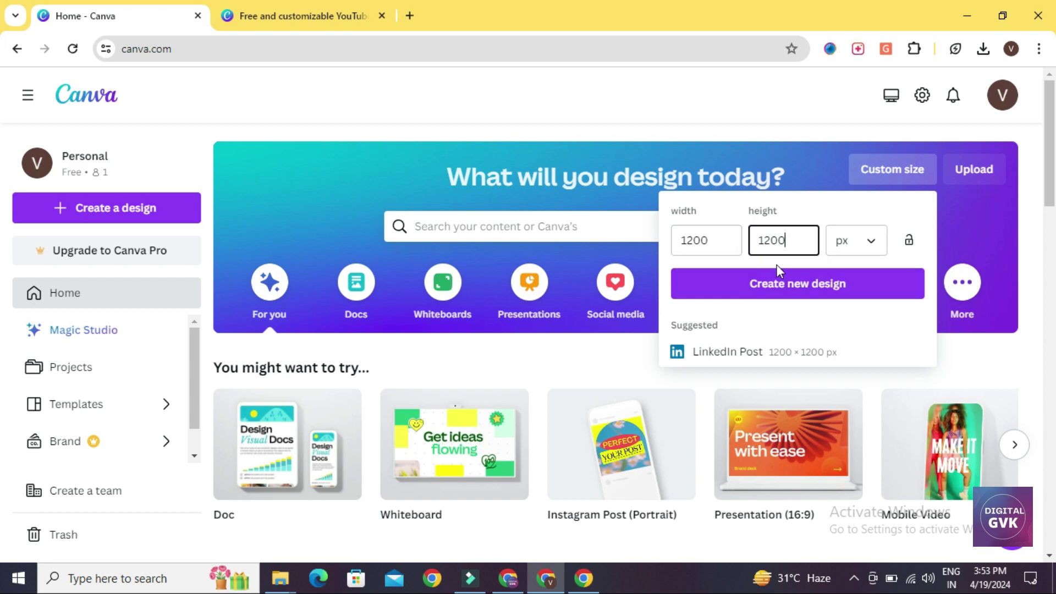
{"action": "left_click", "coordinate": [783, 290]}
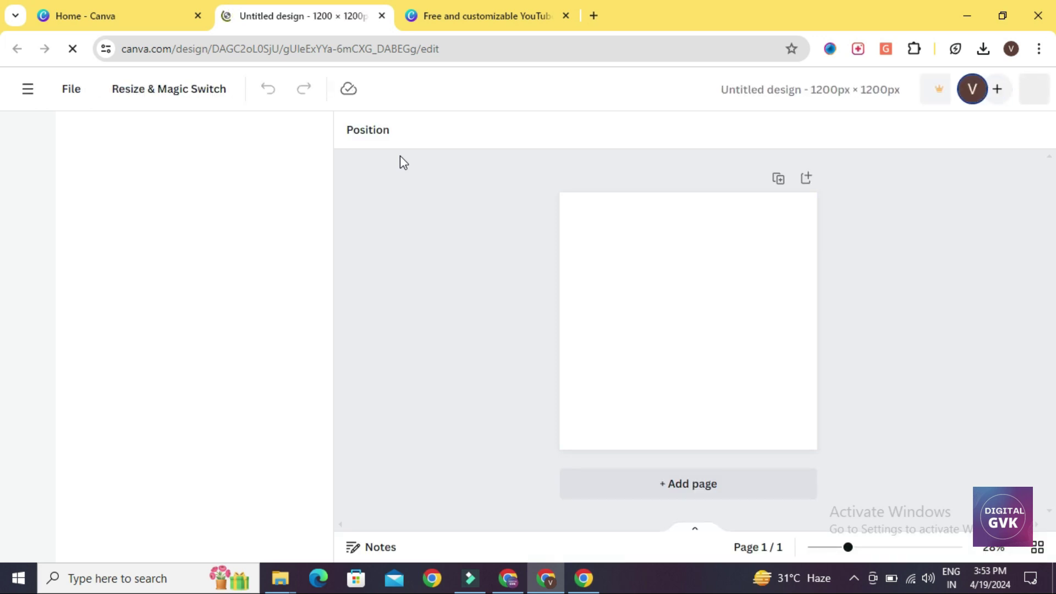
- Return to the untitled 1200 × 1200 px design and decline opening it in the Canva app
{"action": "left_click", "coordinate": [103, 16]}
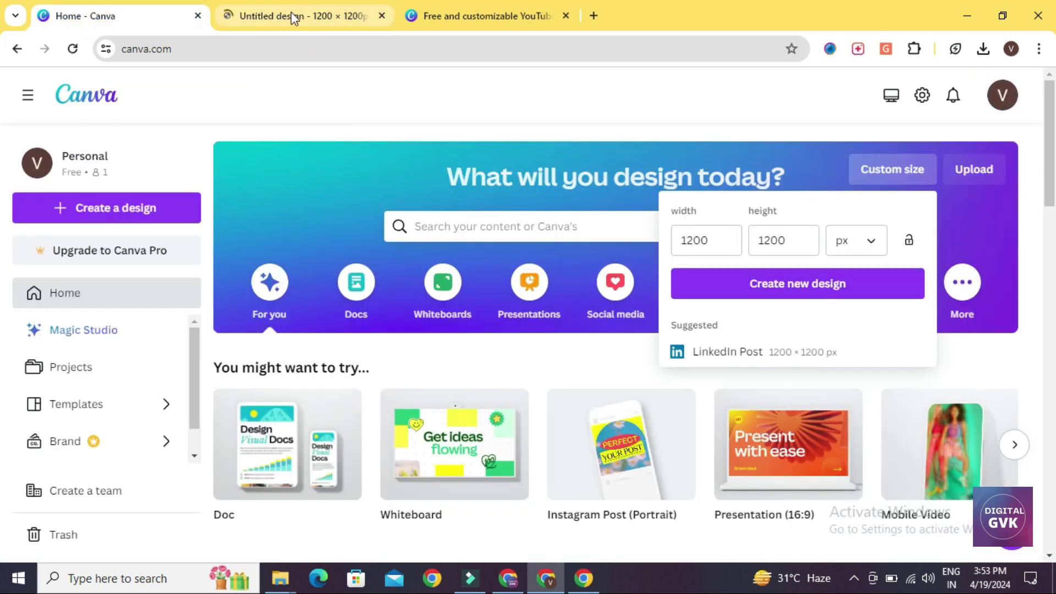
{"action": "left_click", "coordinate": [293, 16]}
{"action": "left_click", "coordinate": [599, 357]}
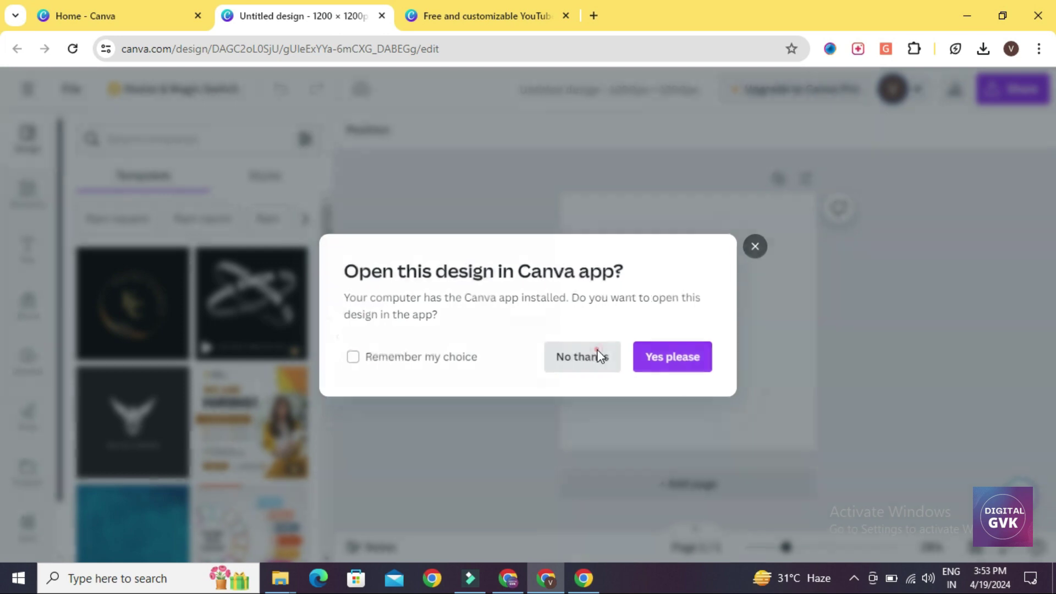
- Go back to the home page, dismiss the custom size options and look through the existing designs
{"action": "left_click", "coordinate": [98, 20]}
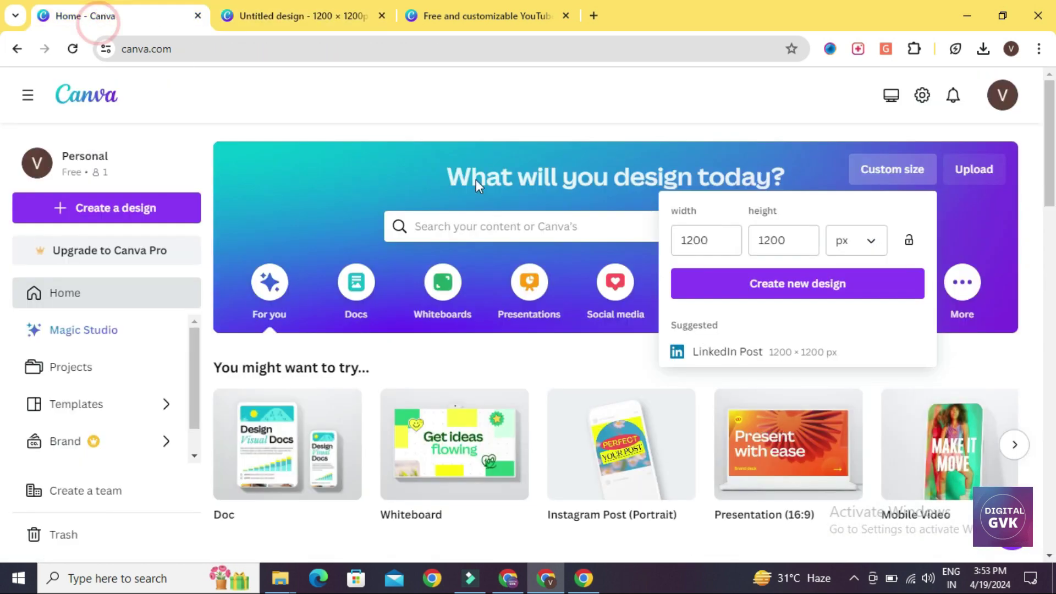
{"action": "left_click", "coordinate": [528, 175]}
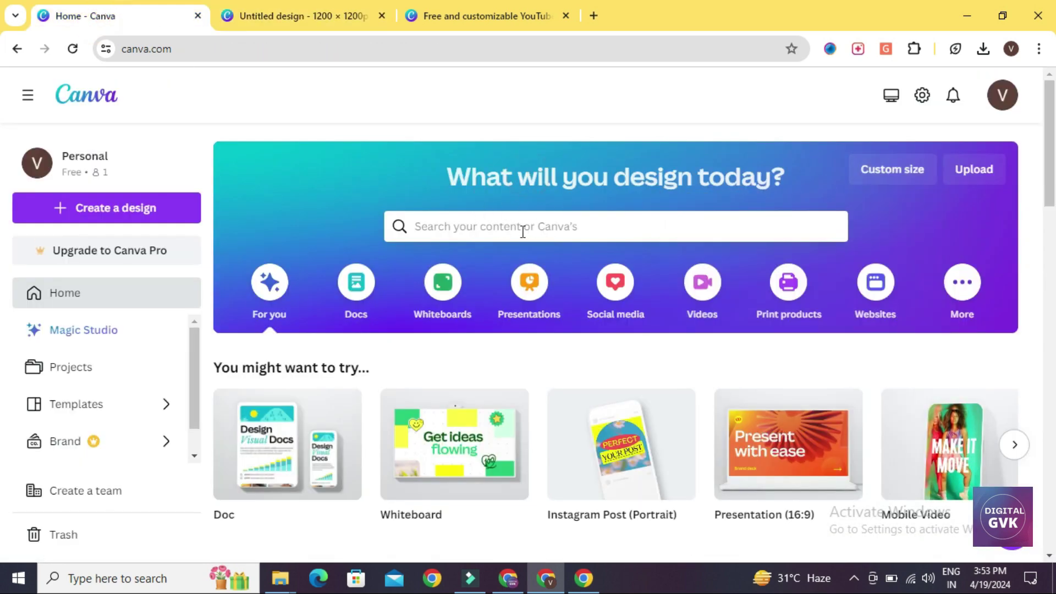
{"action": "scroll", "coordinate": [522, 231], "scroll_direction": "down", "scroll_amount": 10}
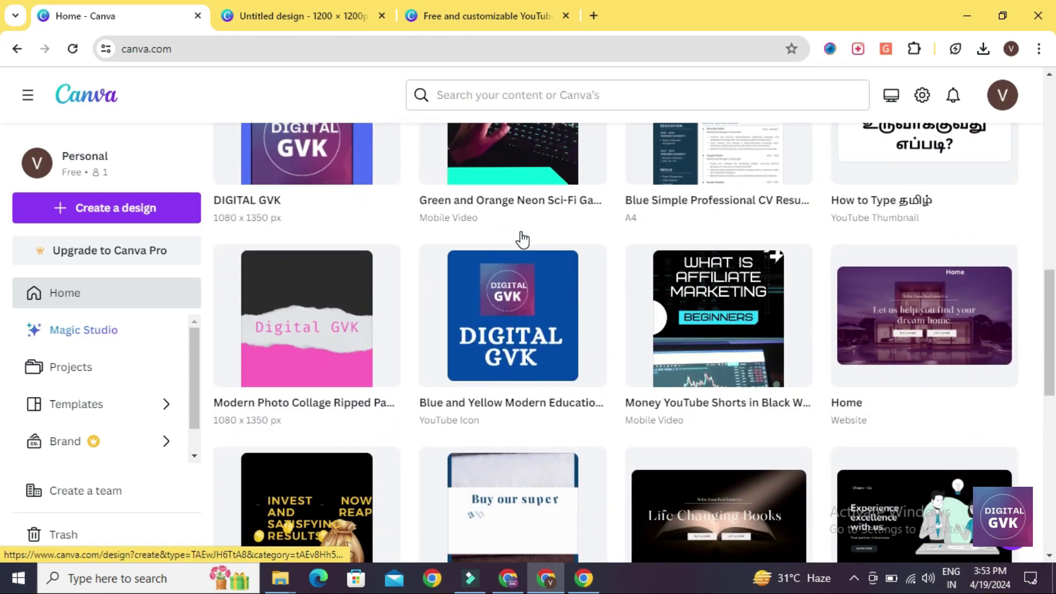
{"action": "scroll", "coordinate": [522, 234], "scroll_direction": "down", "scroll_amount": 3}
{"action": "scroll", "coordinate": [521, 234], "scroll_direction": "up", "scroll_amount": 13}
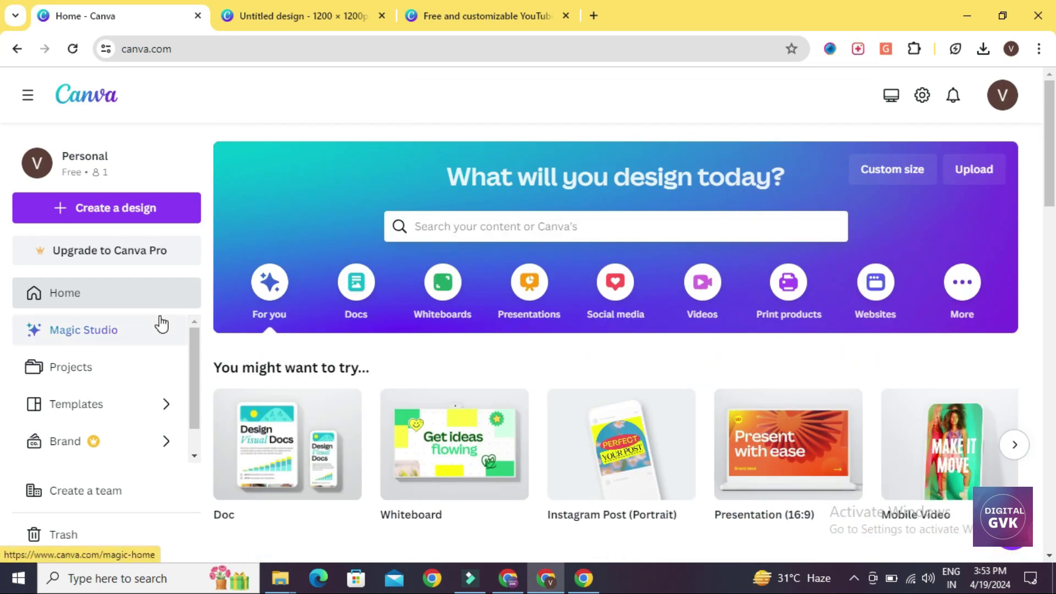
{"action": "scroll", "coordinate": [74, 384], "scroll_direction": "down", "scroll_amount": 1}
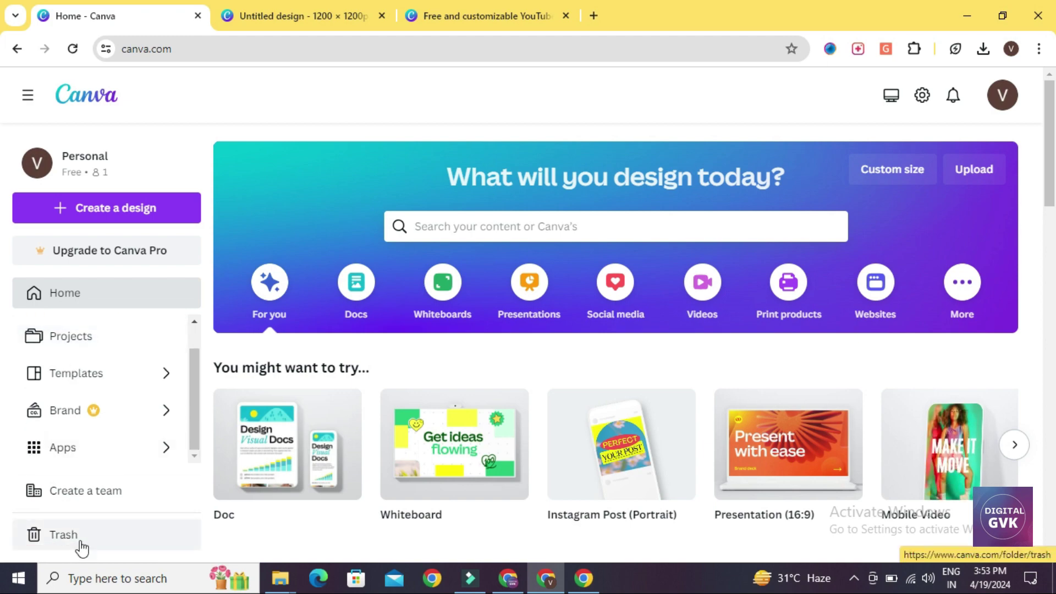
{"action": "scroll", "coordinate": [123, 446], "scroll_direction": "down", "scroll_amount": 10}
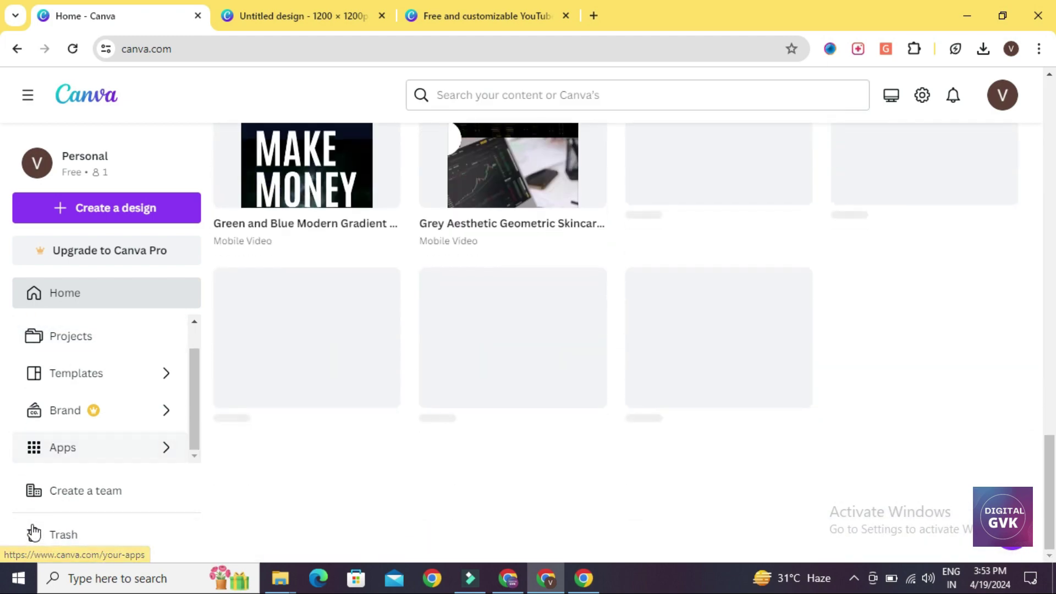
- Open the Trash and review its deleted designs, videos and images, ending with the images
{"action": "left_click", "coordinate": [72, 539]}
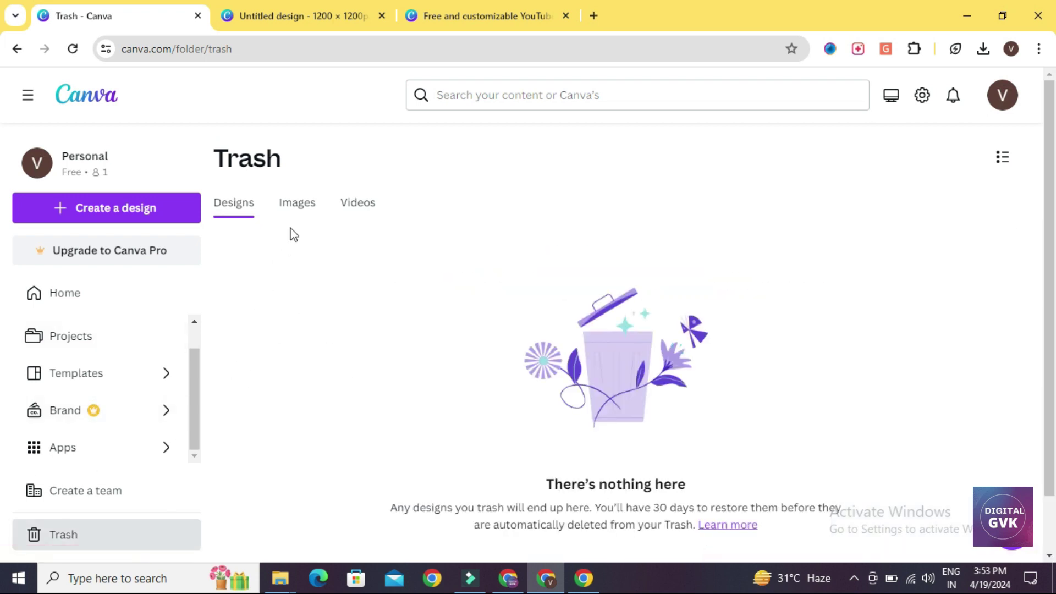
{"action": "left_click", "coordinate": [303, 212]}
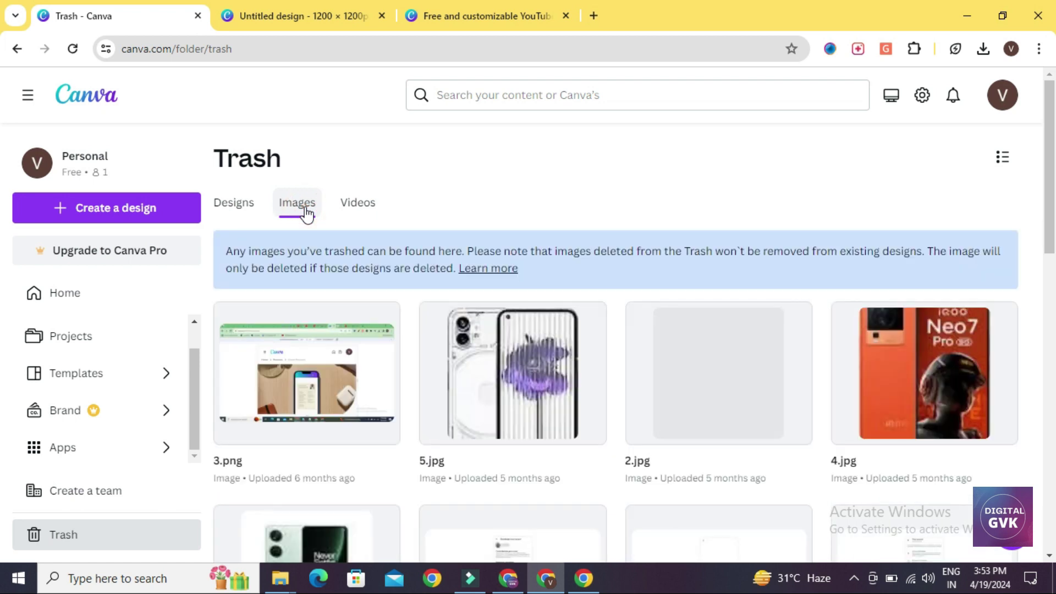
{"action": "left_click", "coordinate": [358, 204]}
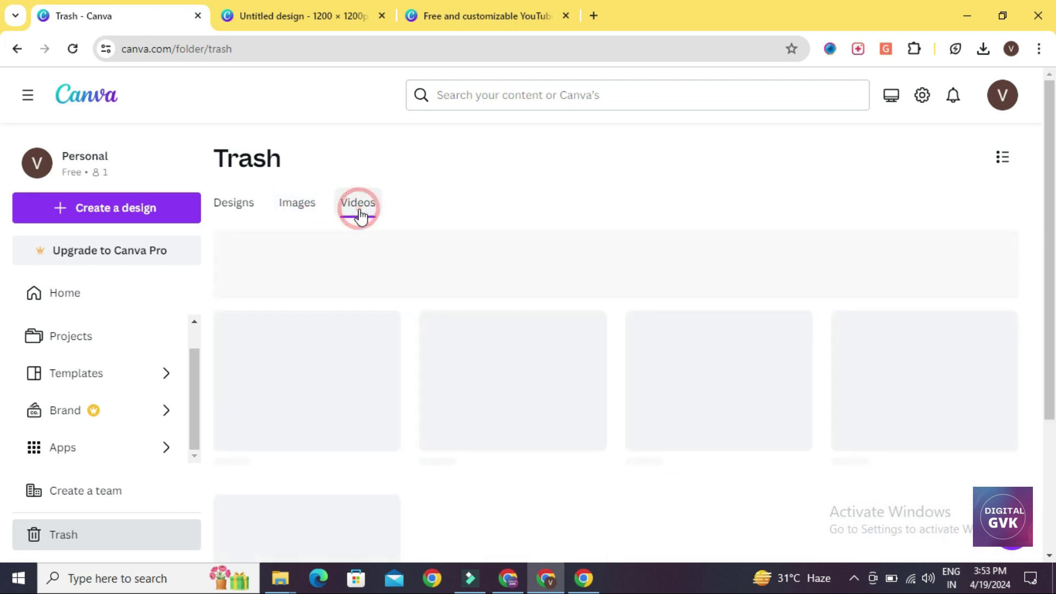
{"action": "left_click", "coordinate": [311, 212]}
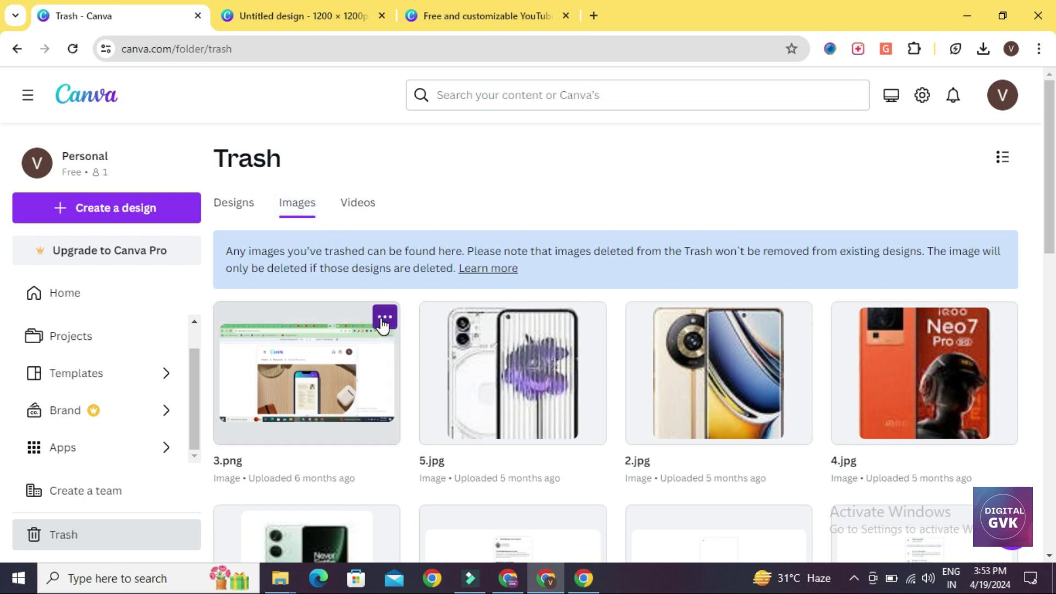
- Permanently delete the image 3.png from the Trash and return to the home page
{"action": "left_click", "coordinate": [384, 318]}
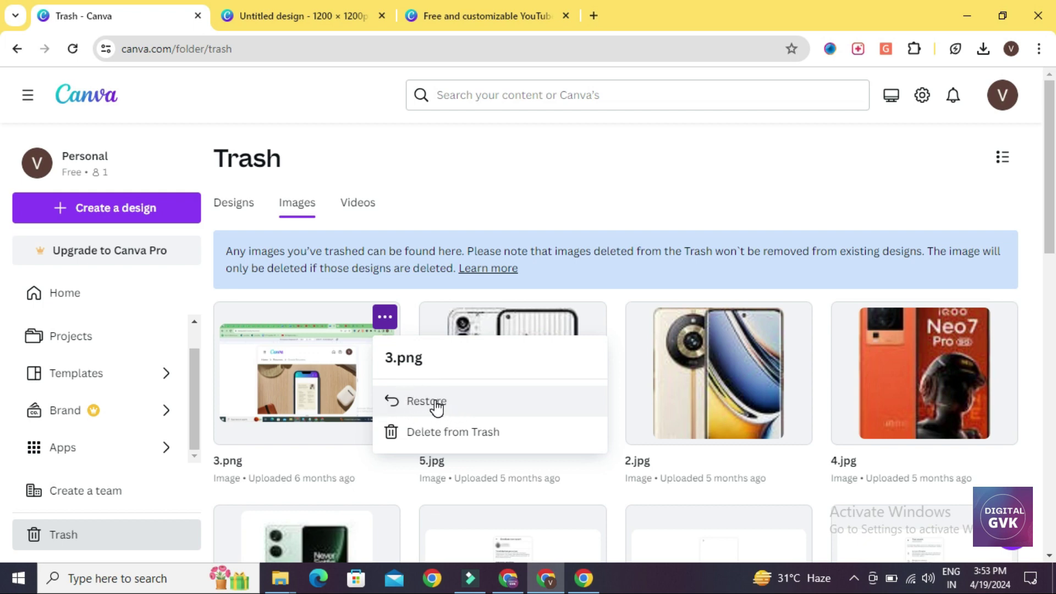
{"action": "left_click", "coordinate": [427, 439]}
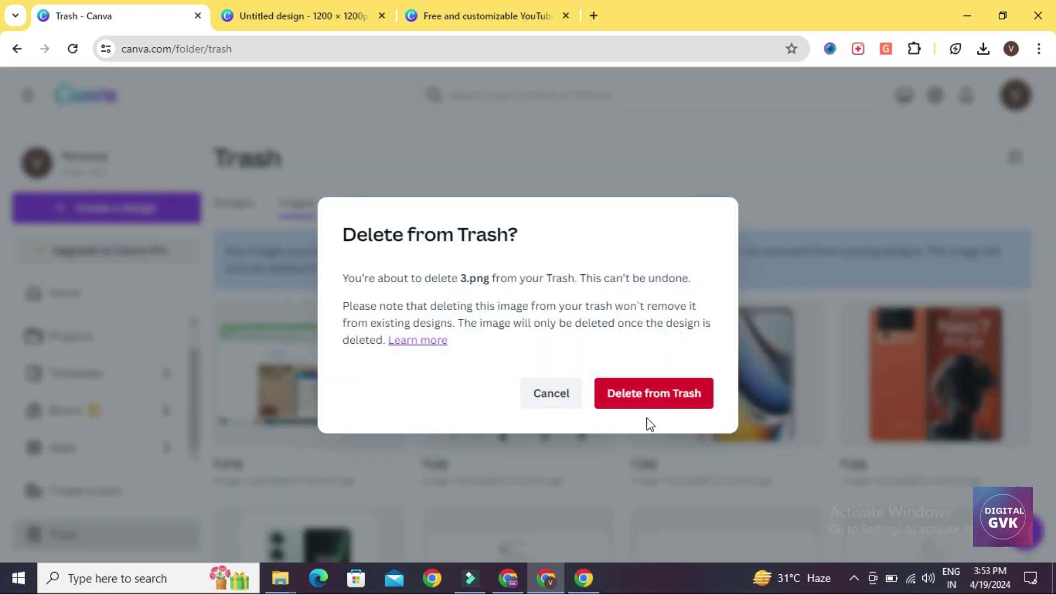
{"action": "left_click", "coordinate": [652, 407]}
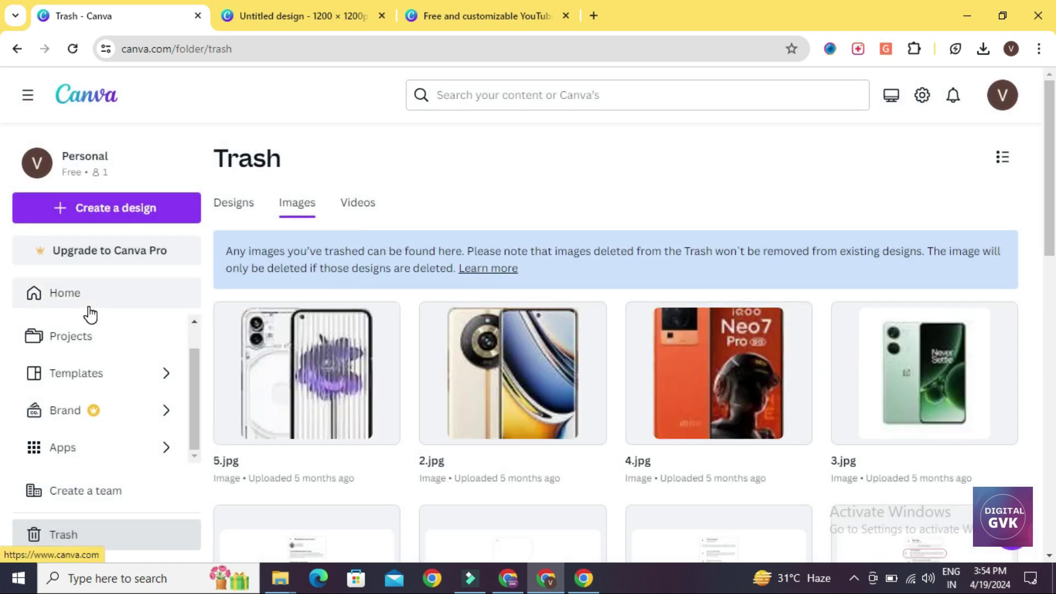
{"action": "left_click", "coordinate": [98, 104]}
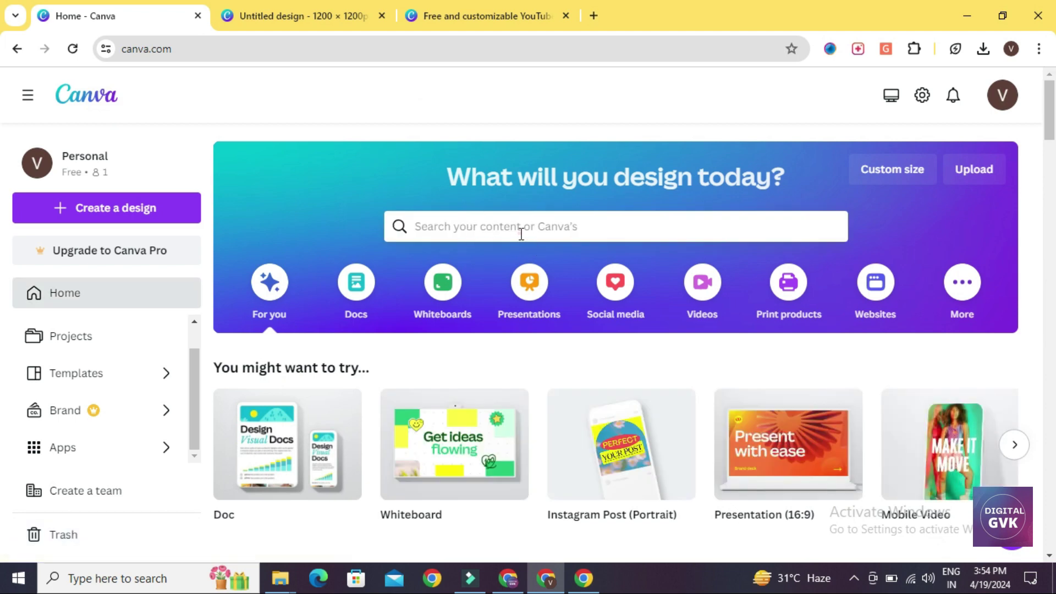
- Search the templates for "instagram post" and open the Instagram Post (Portrait) templates
{"action": "left_click", "coordinate": [521, 233]}
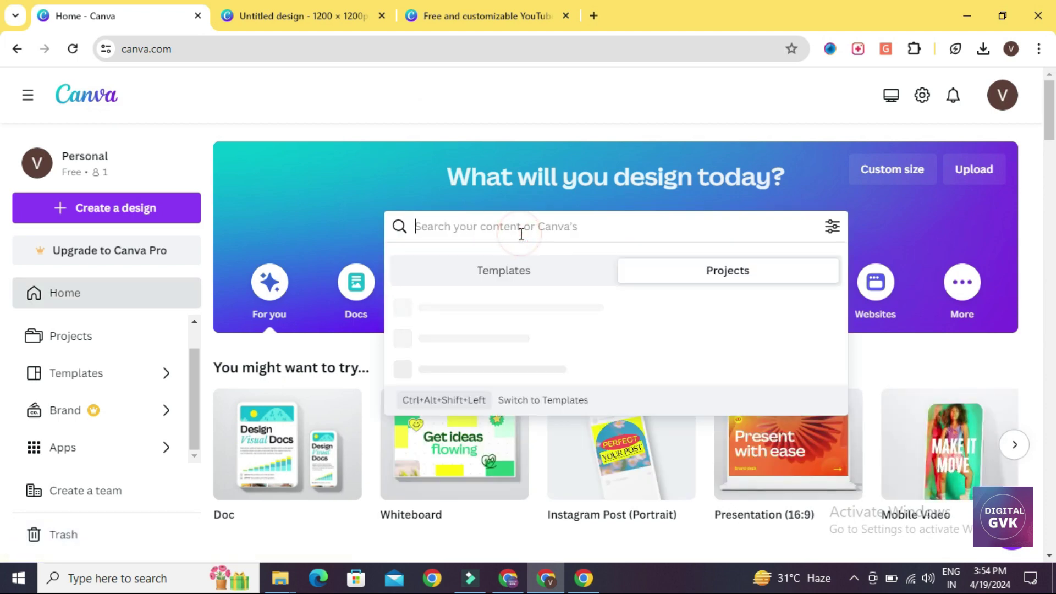
{"action": "left_click", "coordinate": [499, 274]}
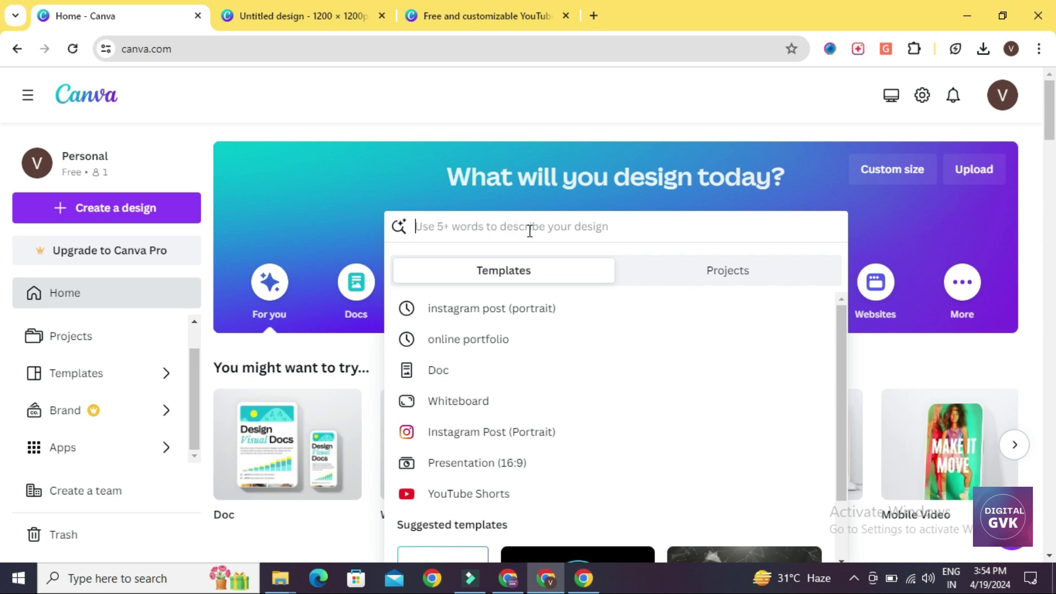
{"action": "type", "text": "yout"}
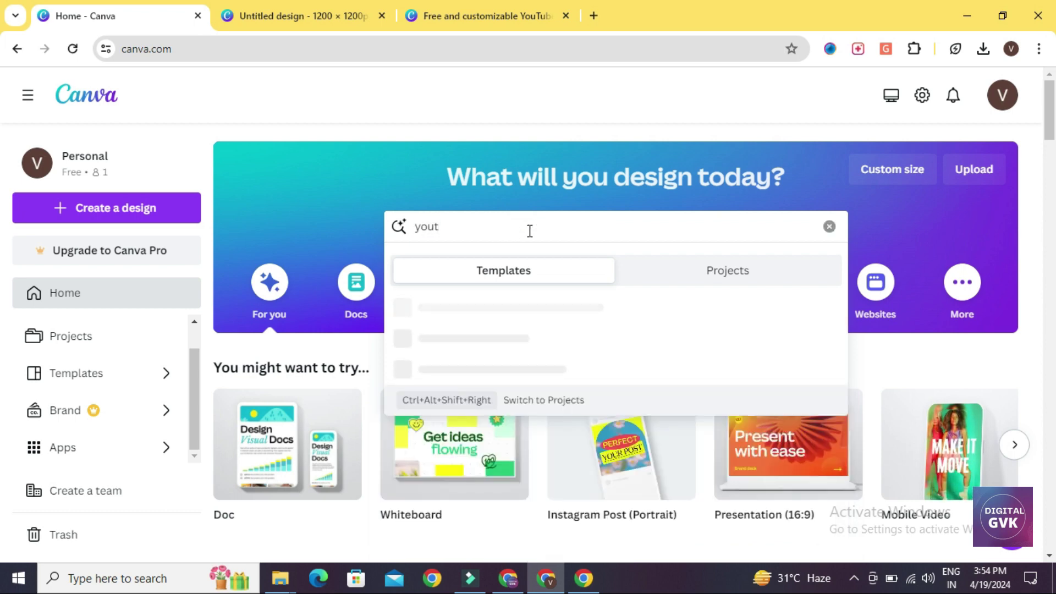
{"action": "key", "text": "BackSpace"}
{"action": "key", "text": "BackSpace"}
{"action": "key", "text": "BackSpace"}
{"action": "key", "text": "BackSpace"}
{"action": "type", "text": "instagram "}
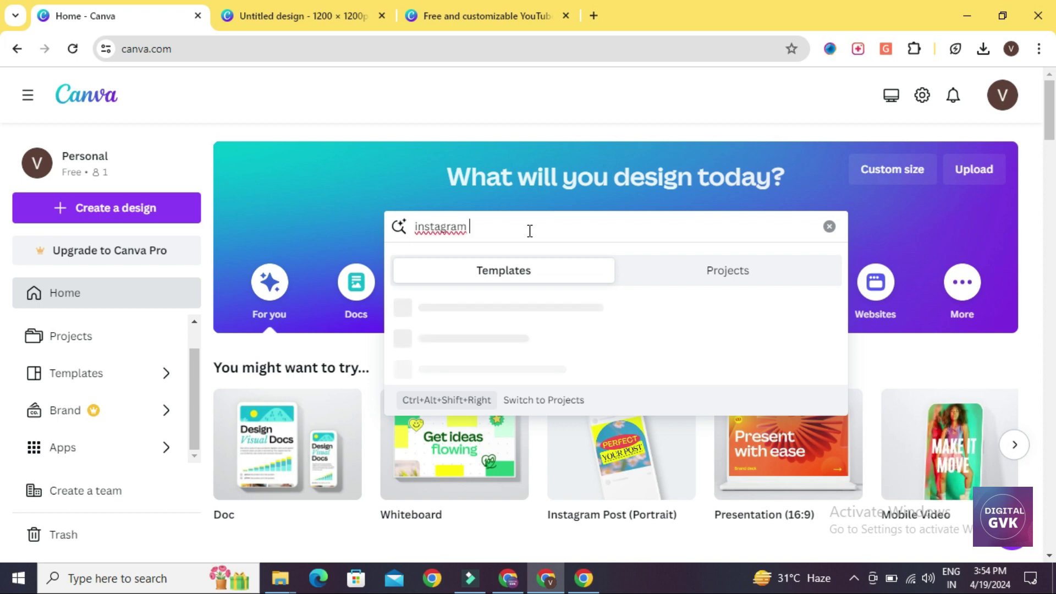
{"action": "type", "text": "post"}
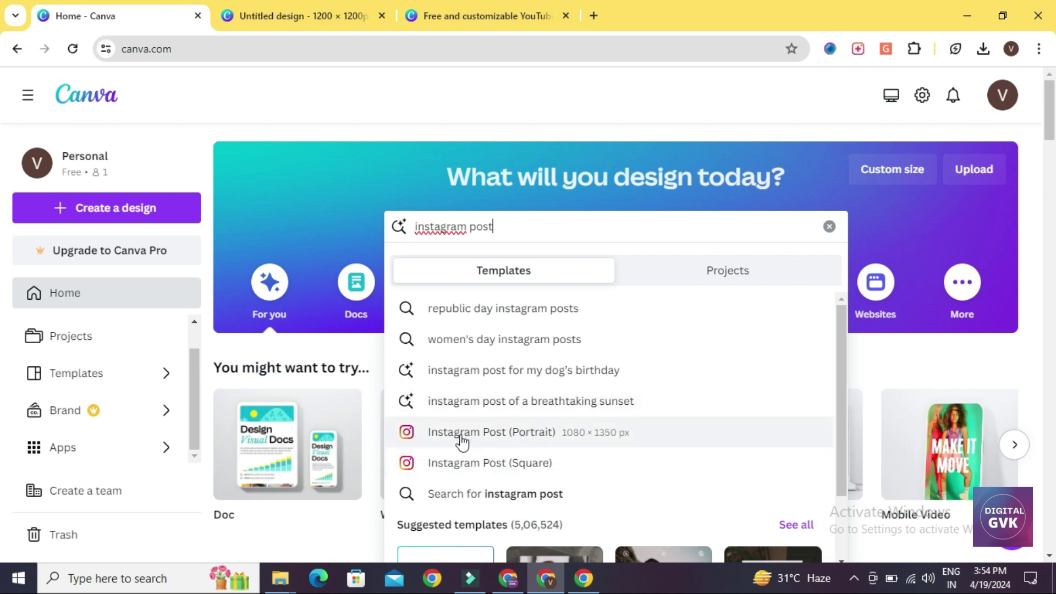
{"action": "left_click", "coordinate": [502, 437]}
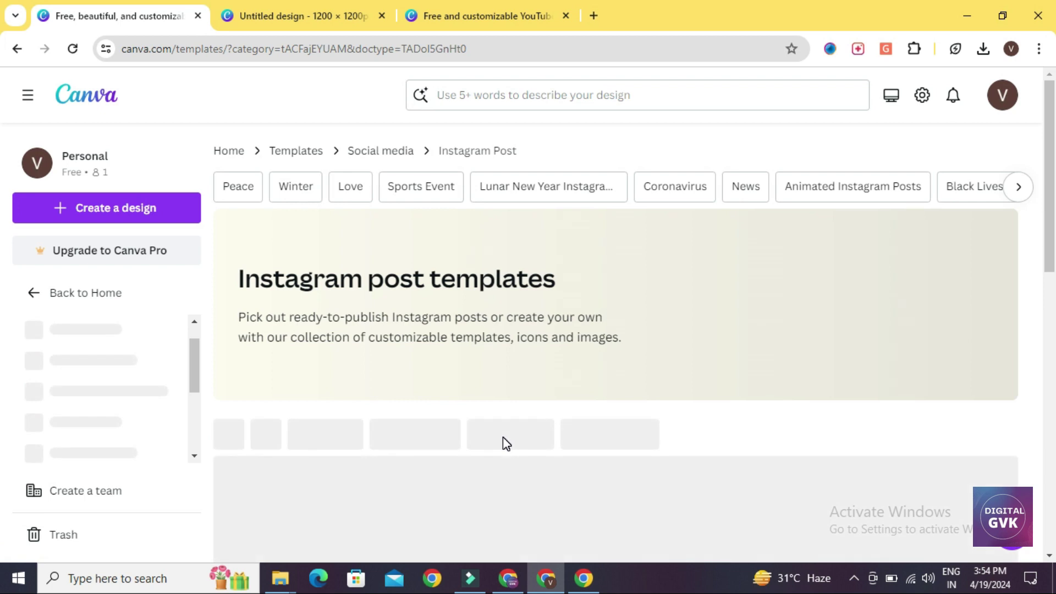
- Look through the portrait Instagram post templates, comparing free and Pro designs and the available filters
{"action": "scroll", "coordinate": [503, 438], "scroll_direction": "down", "scroll_amount": 1}
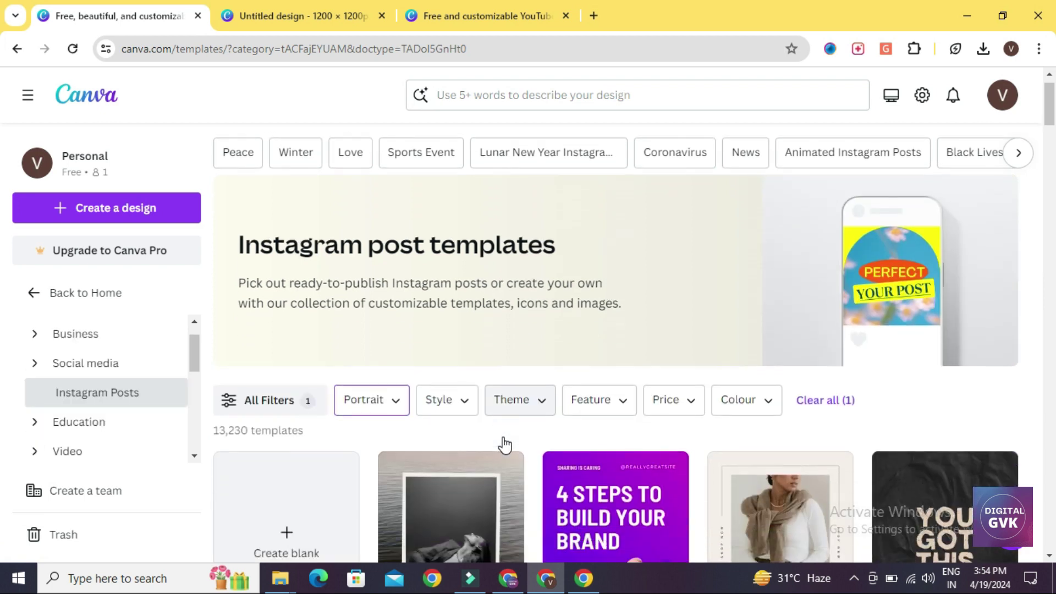
{"action": "scroll", "coordinate": [503, 438], "scroll_direction": "down", "scroll_amount": 3}
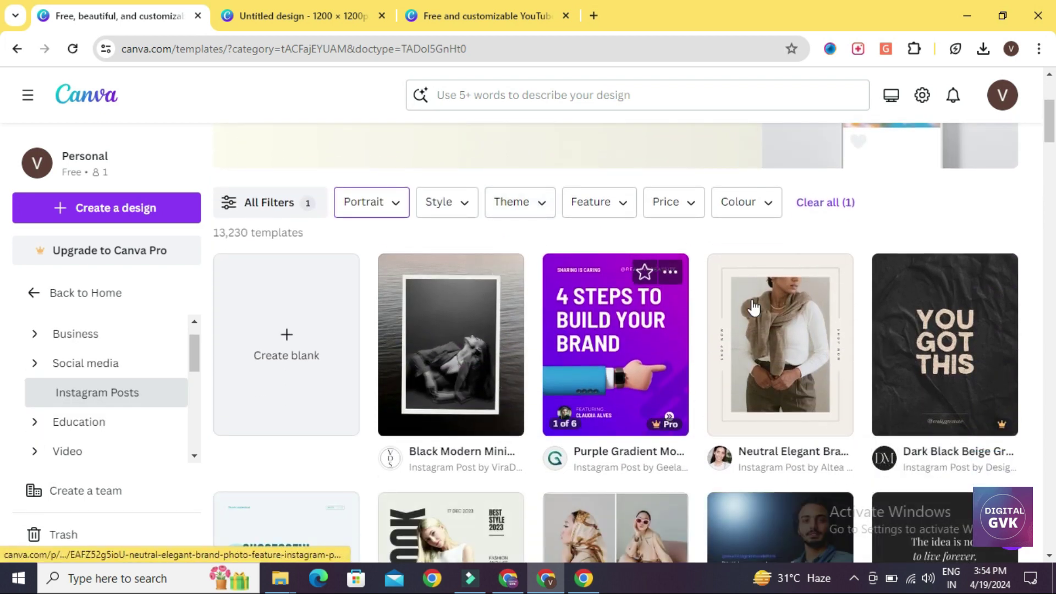
{"action": "scroll", "coordinate": [740, 378], "scroll_direction": "down", "scroll_amount": 3}
{"action": "scroll", "coordinate": [738, 372], "scroll_direction": "down", "scroll_amount": 3}
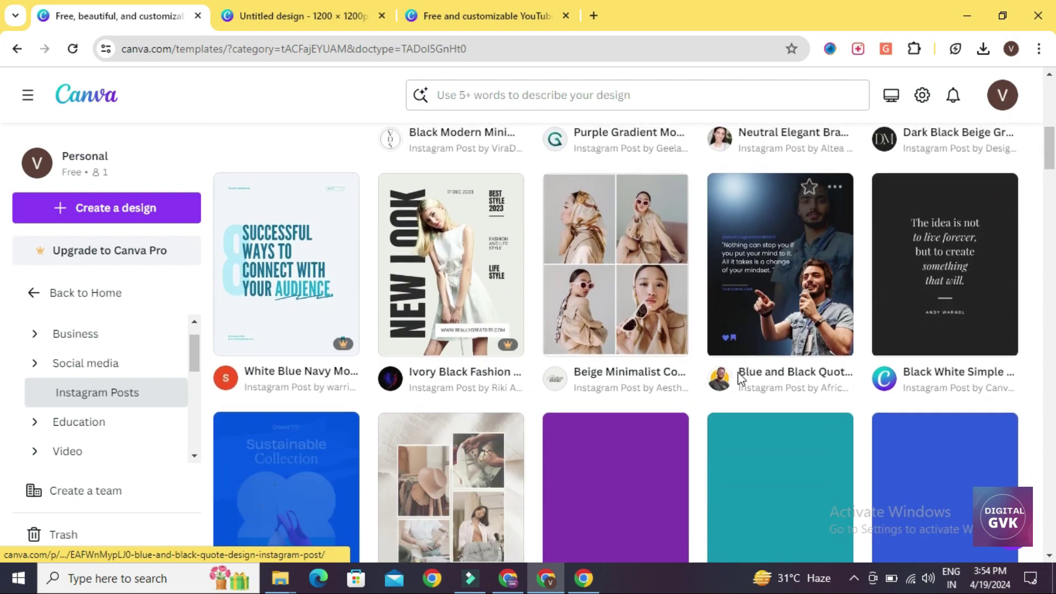
{"action": "scroll", "coordinate": [737, 372], "scroll_direction": "up", "scroll_amount": 3}
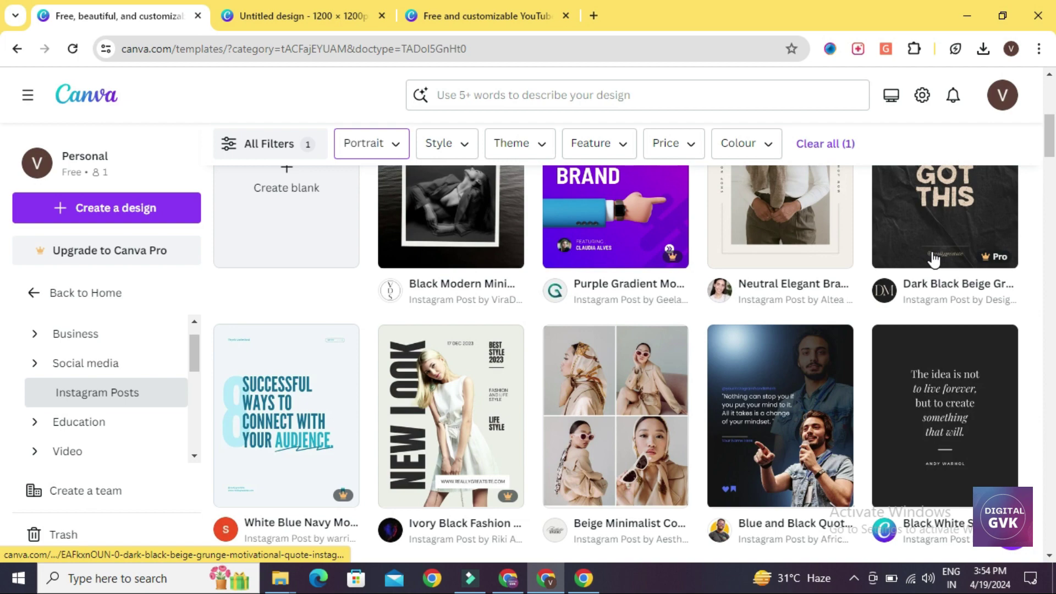
{"action": "scroll", "coordinate": [933, 259], "scroll_direction": "up", "scroll_amount": 3}
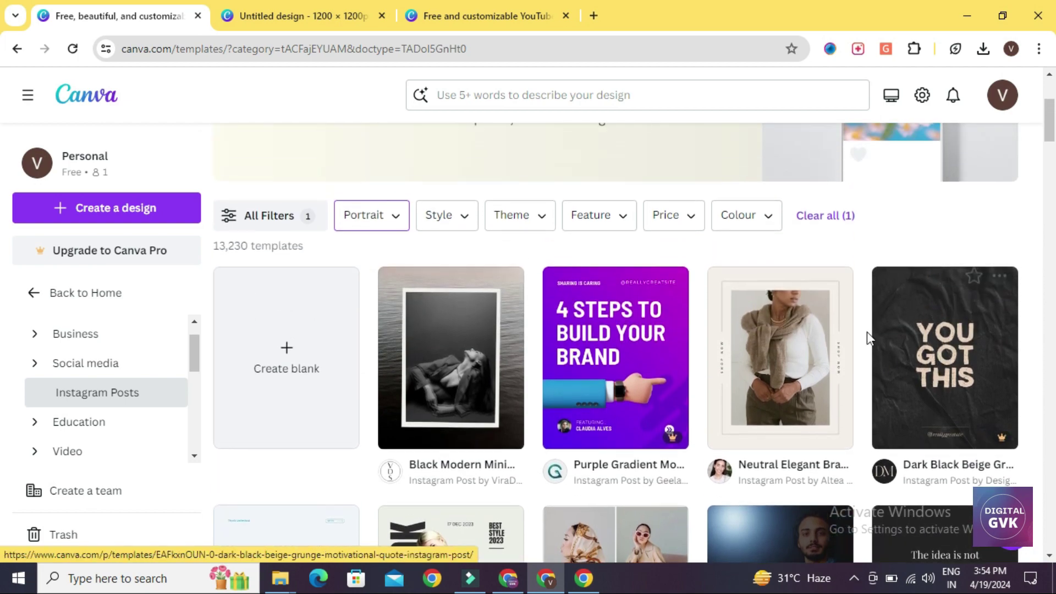
{"action": "scroll", "coordinate": [866, 332], "scroll_direction": "down", "scroll_amount": 2}
{"action": "scroll", "coordinate": [867, 337], "scroll_direction": "up", "scroll_amount": 6}
{"action": "scroll", "coordinate": [348, 473], "scroll_direction": "down", "scroll_amount": 7}
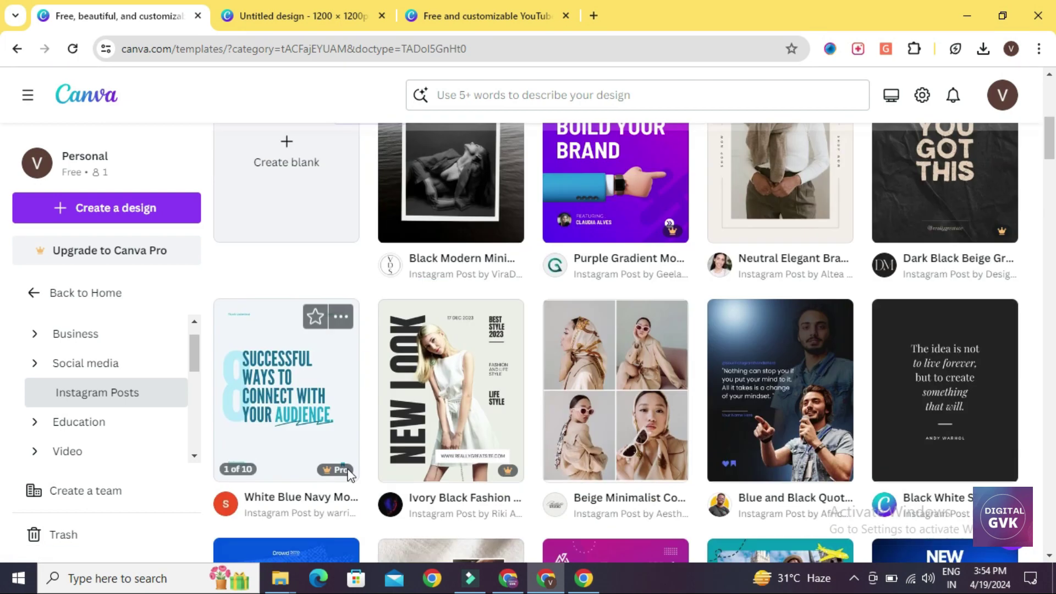
{"action": "scroll", "coordinate": [275, 264], "scroll_direction": "up", "scroll_amount": 4}
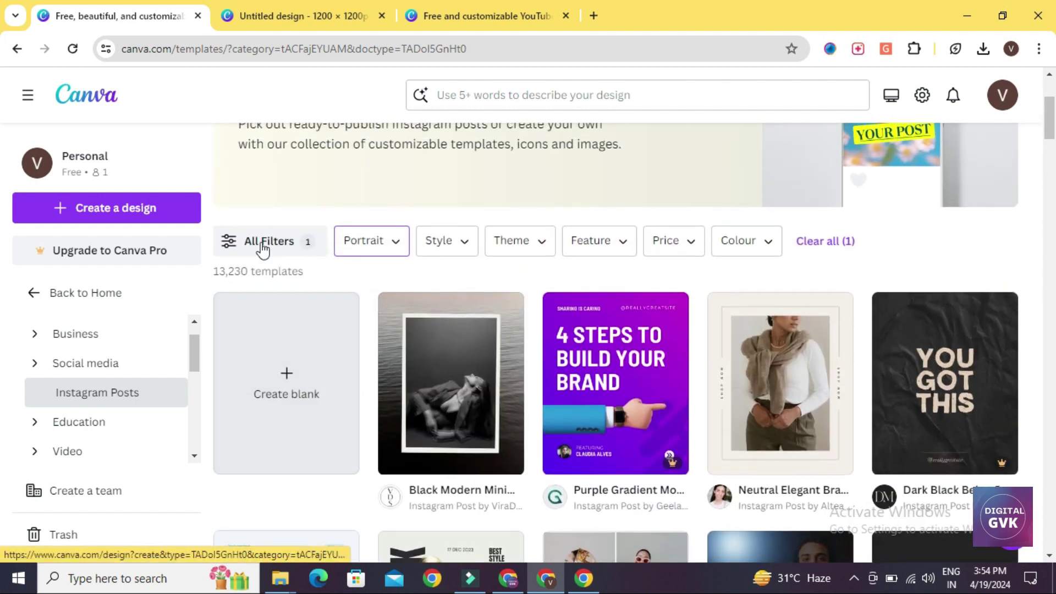
- Create a blank portrait Instagram post and decline opening it in the Canva app
{"action": "left_click", "coordinate": [285, 344]}
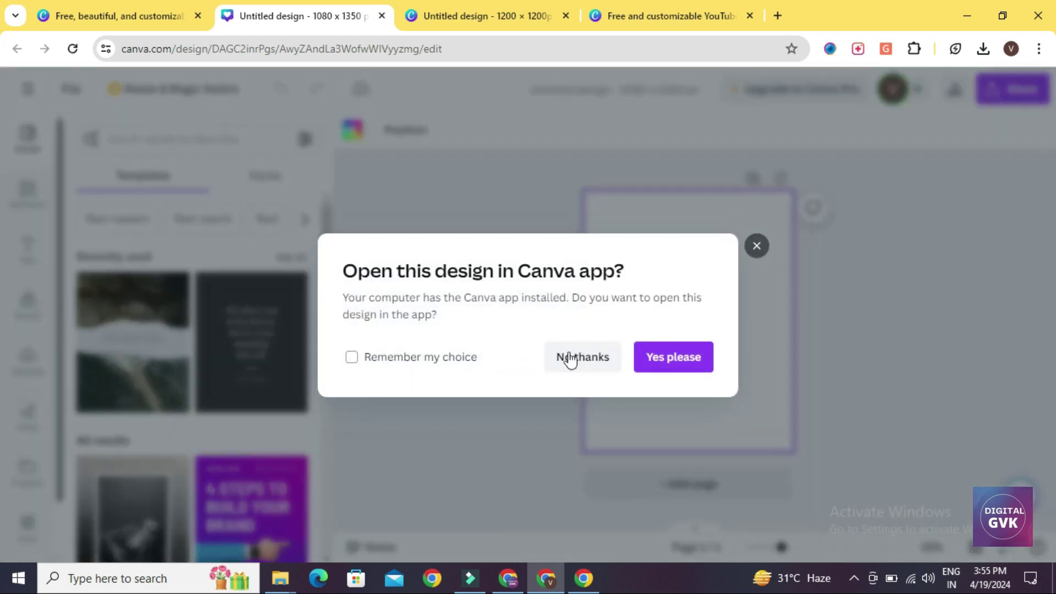
{"action": "left_click", "coordinate": [569, 359]}
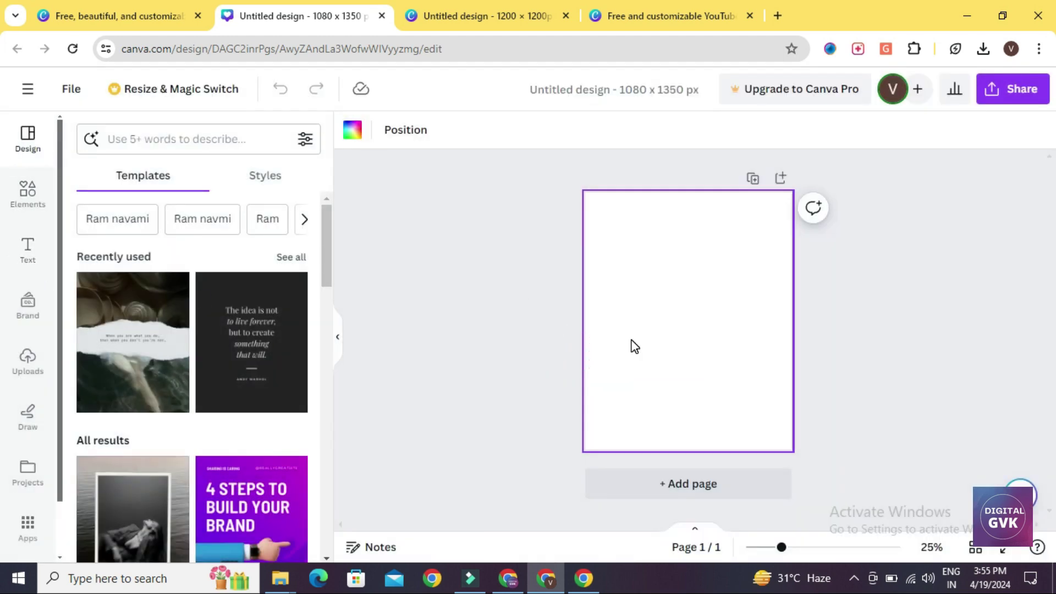
{"action": "left_click", "coordinate": [523, 339]}
{"action": "left_click", "coordinate": [642, 326]}
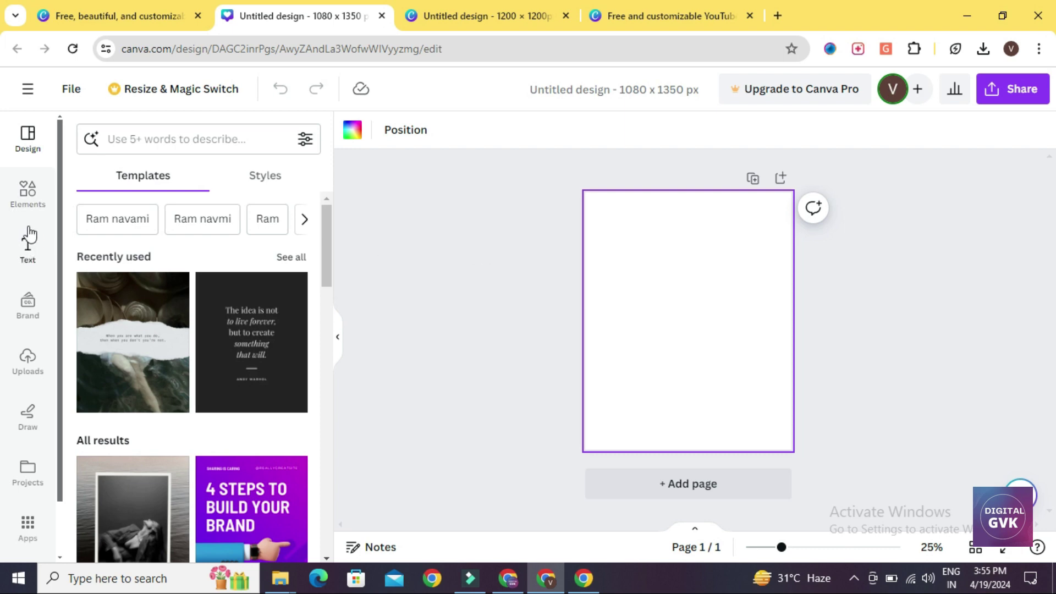
- Add a heading to the blank page with the text "DIGITAL GVK"
{"action": "left_click", "coordinate": [25, 257]}
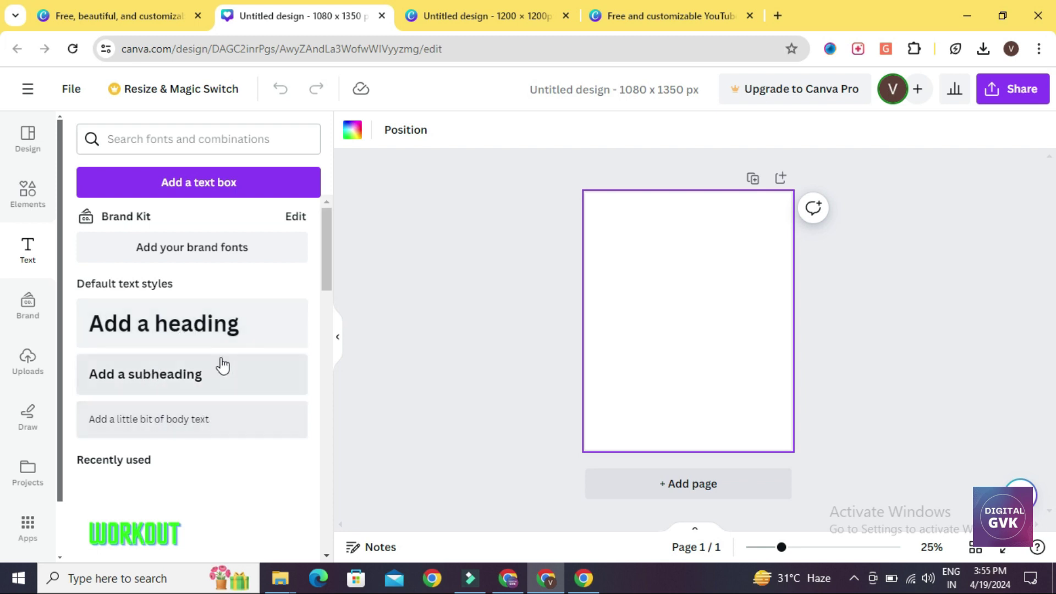
{"action": "left_click", "coordinate": [180, 327]}
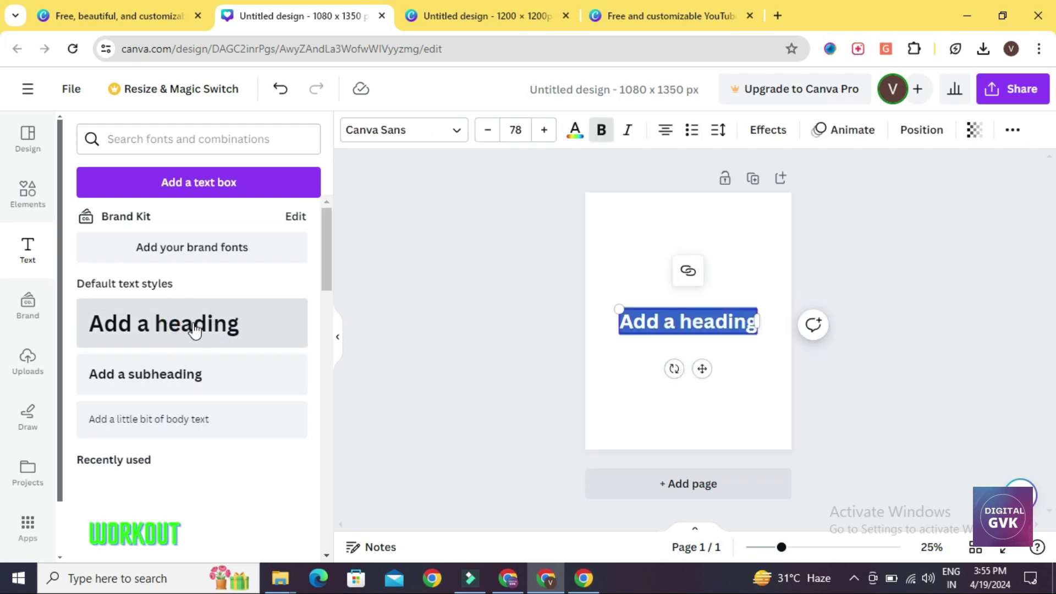
{"action": "type", "text": "DIGT"}
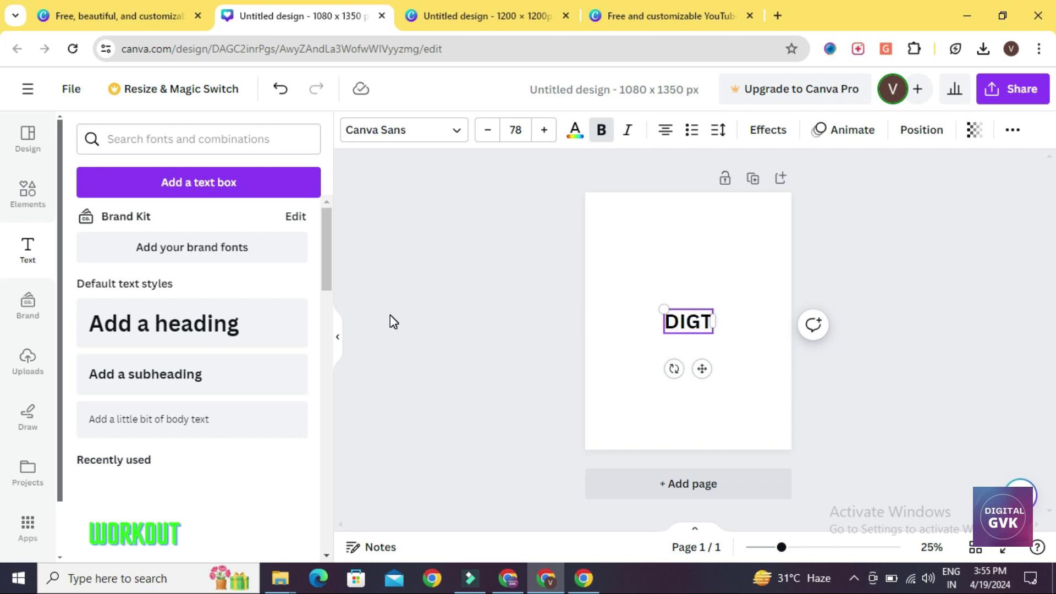
{"action": "key", "text": "shift+Left"}
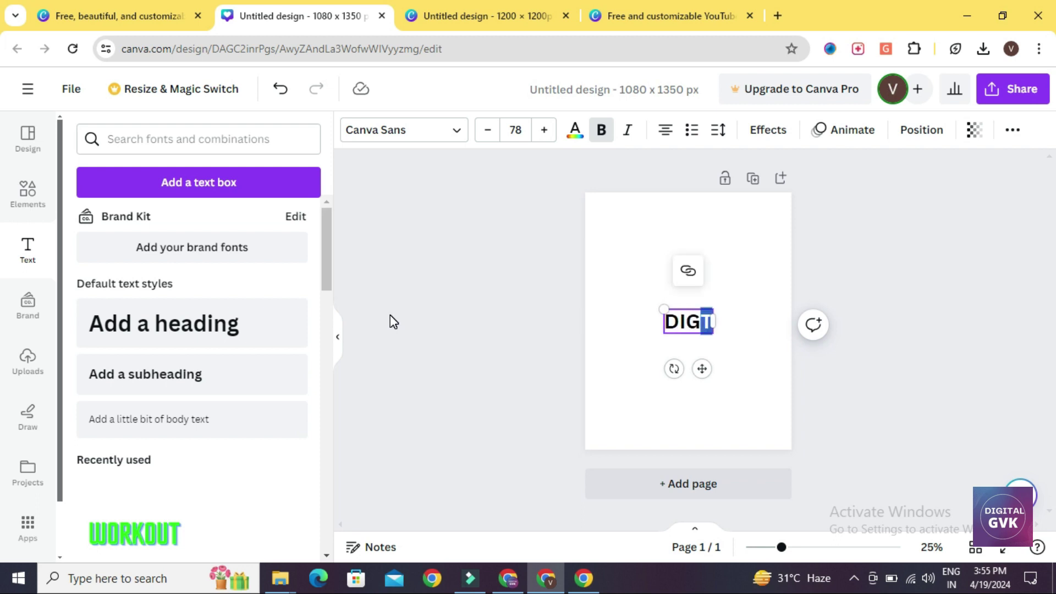
{"action": "type", "text": "ITAL GVK"}
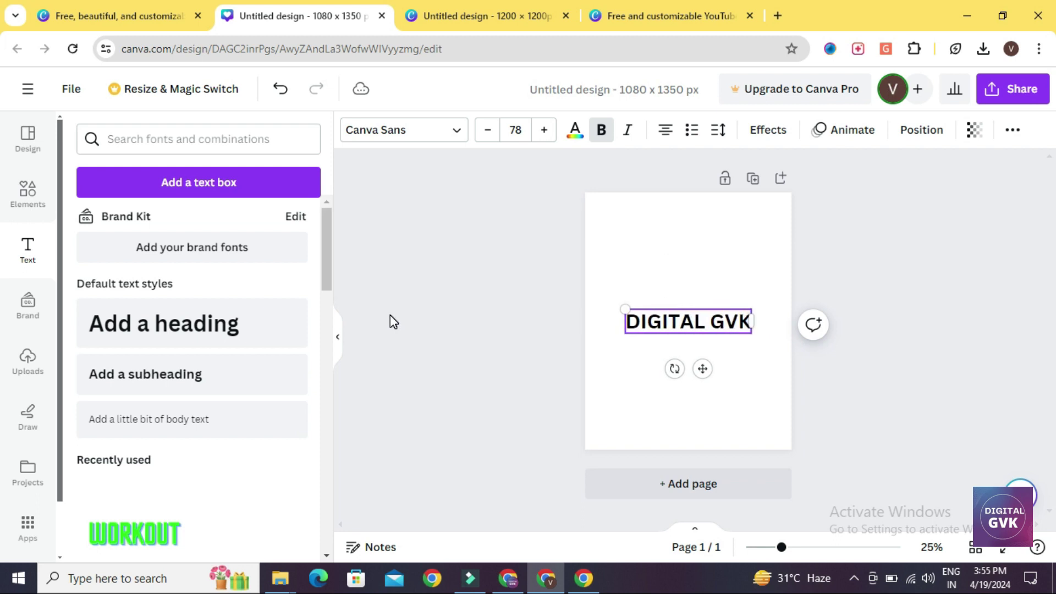
{"action": "left_click", "coordinate": [645, 231]}
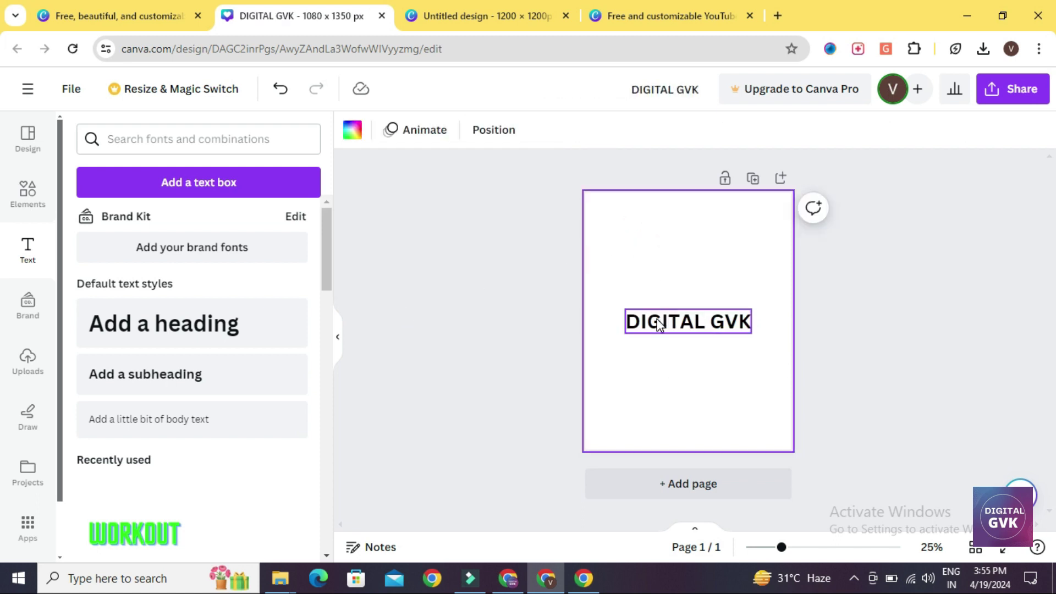
- Enlarge the DIGITAL GVK heading and raise its font size to 110
{"action": "left_click", "coordinate": [656, 323]}
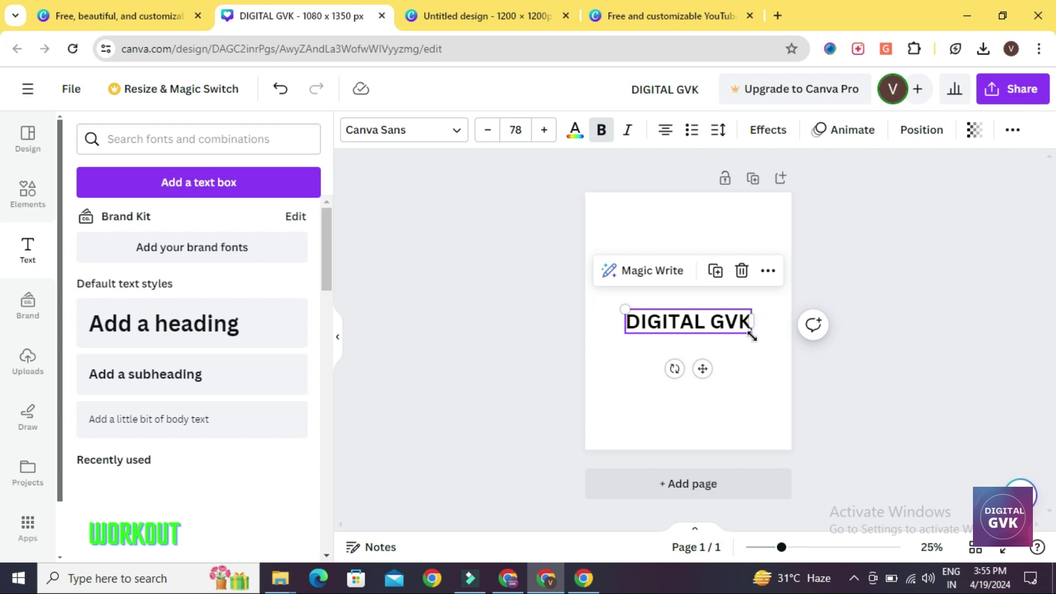
{"action": "left_click_drag", "start_coordinate": [751, 333], "coordinate": [783, 353]}
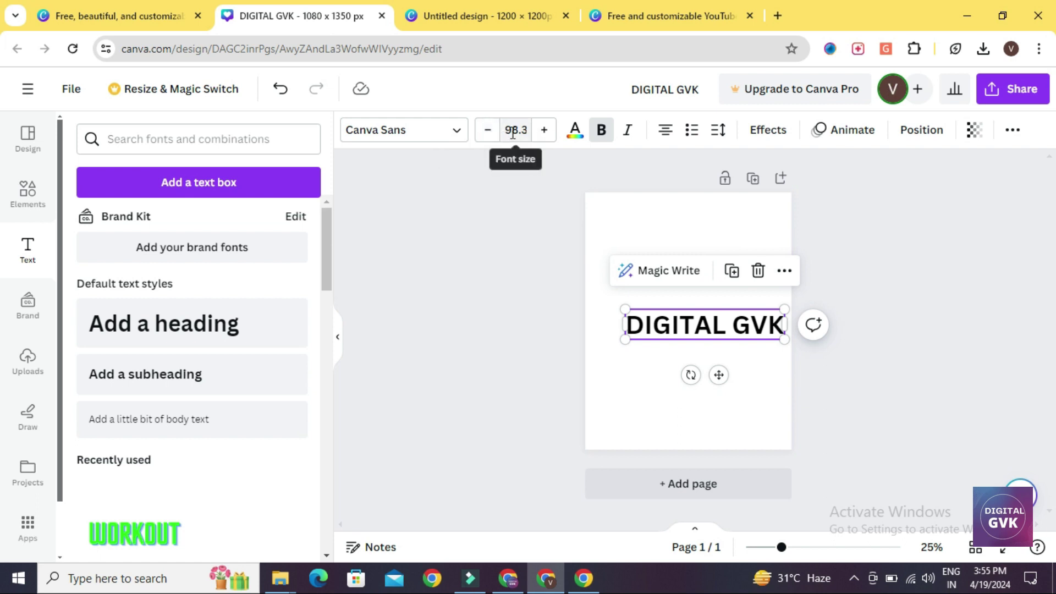
{"action": "left_click", "coordinate": [544, 130]}
{"action": "left_click", "coordinate": [544, 130]}
{"action": "left_click", "coordinate": [544, 130]}
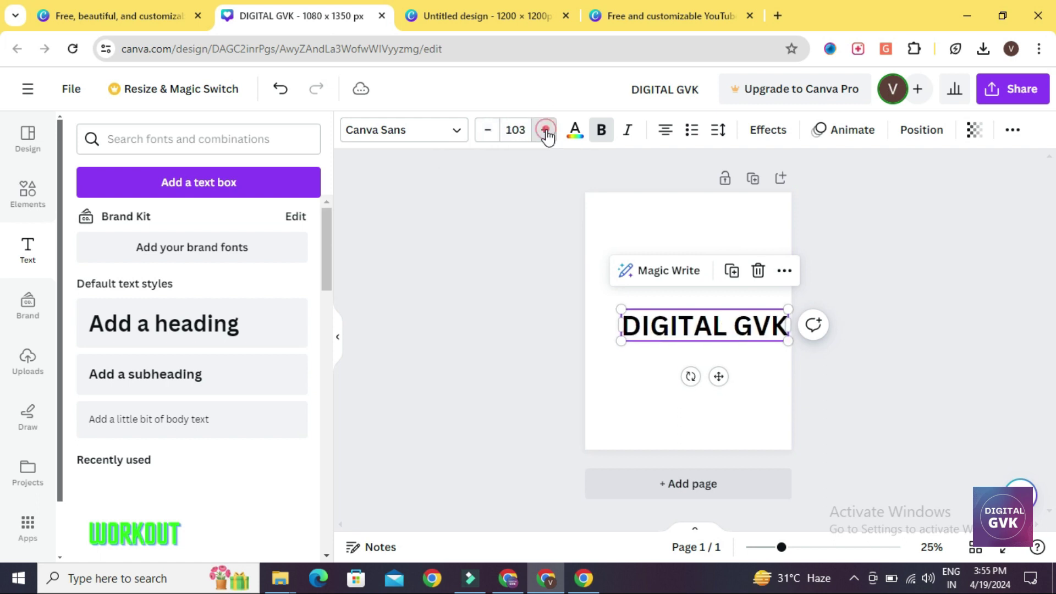
{"action": "left_click", "coordinate": [544, 130]}
{"action": "left_click", "coordinate": [544, 130]}
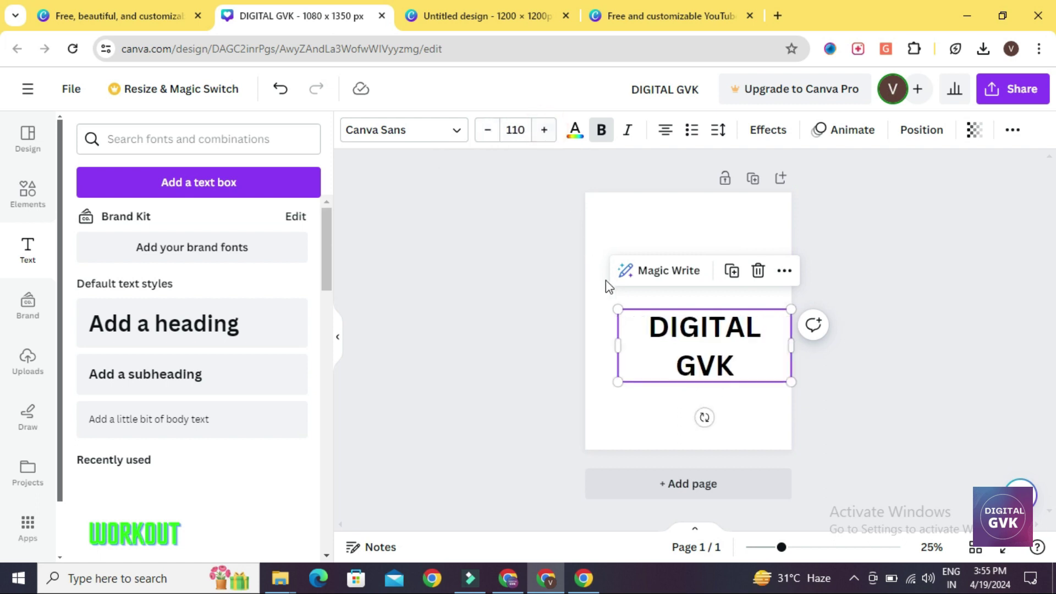
- Scale the heading up to the full page width, then reduce its font size to 123
{"action": "left_click_drag", "start_coordinate": [617, 383], "coordinate": [568, 368]}
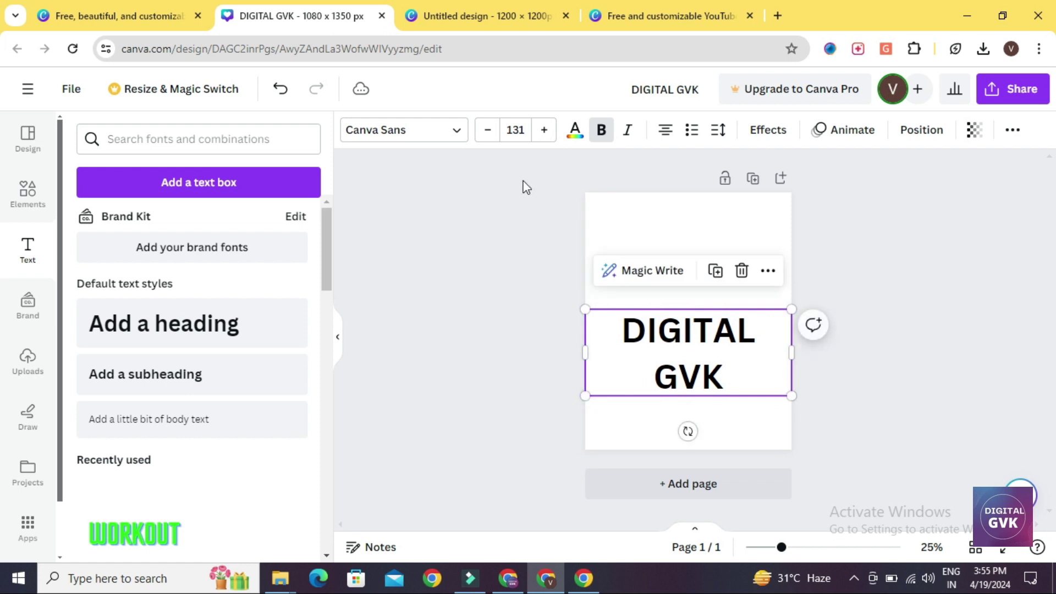
{"action": "left_click", "coordinate": [485, 139]}
{"action": "left_click", "coordinate": [485, 138]}
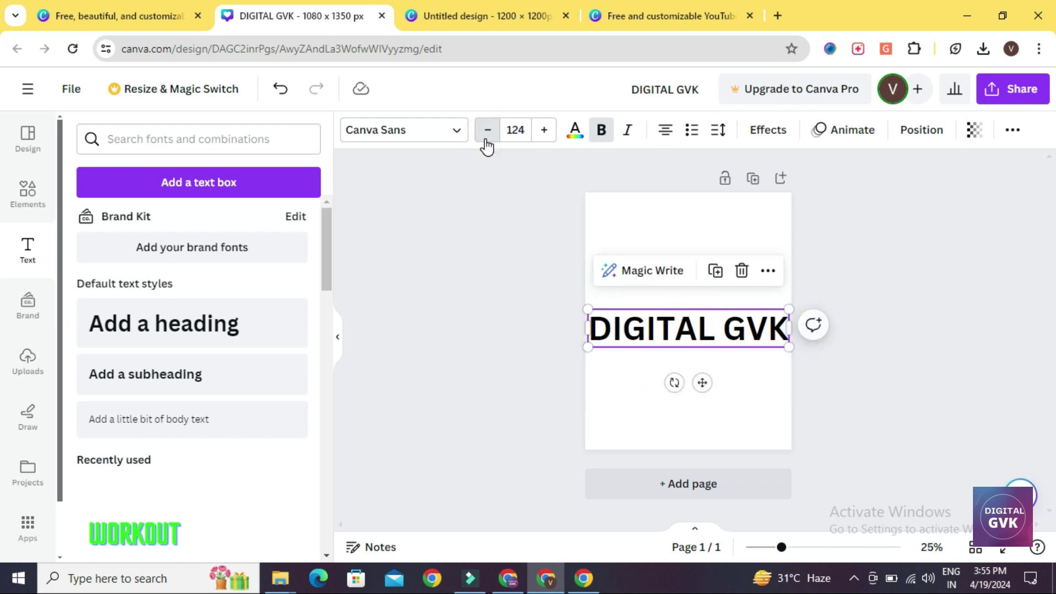
{"action": "left_click", "coordinate": [485, 139]}
- Move the DIGITAL GVK heading up to the top of the page
{"action": "left_click", "coordinate": [511, 331]}
{"action": "left_click", "coordinate": [632, 335]}
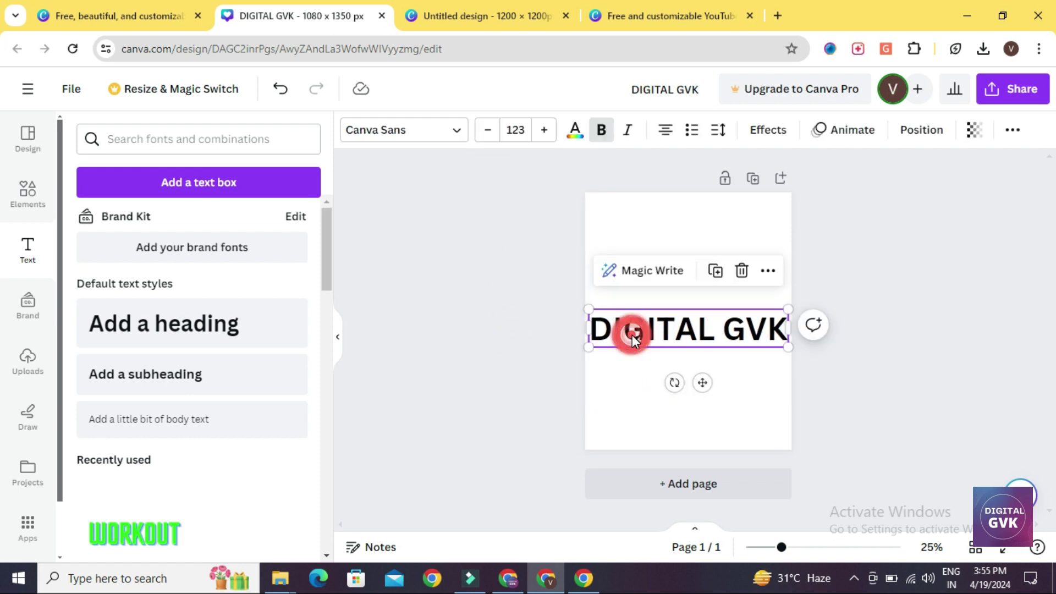
{"action": "left_click_drag", "start_coordinate": [635, 332], "coordinate": [630, 234]}
{"action": "left_click", "coordinate": [509, 285]}
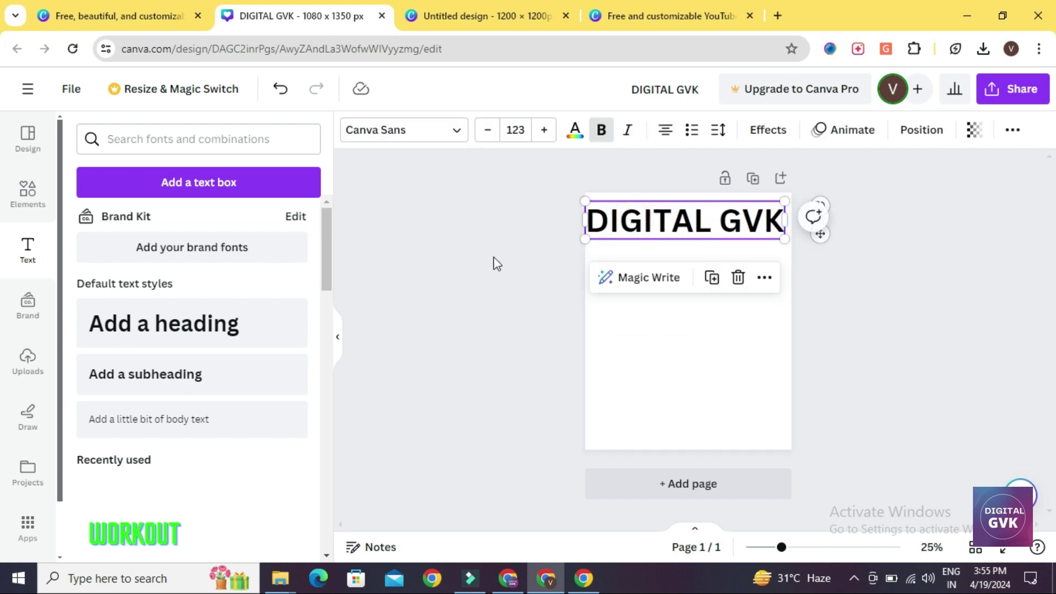
- Try popular fonts such as Open Sans and Glacial Indifference on the DIGITAL GVK heading, returning it to Canva Sans
{"action": "left_click", "coordinate": [492, 256]}
{"action": "left_click", "coordinate": [630, 236]}
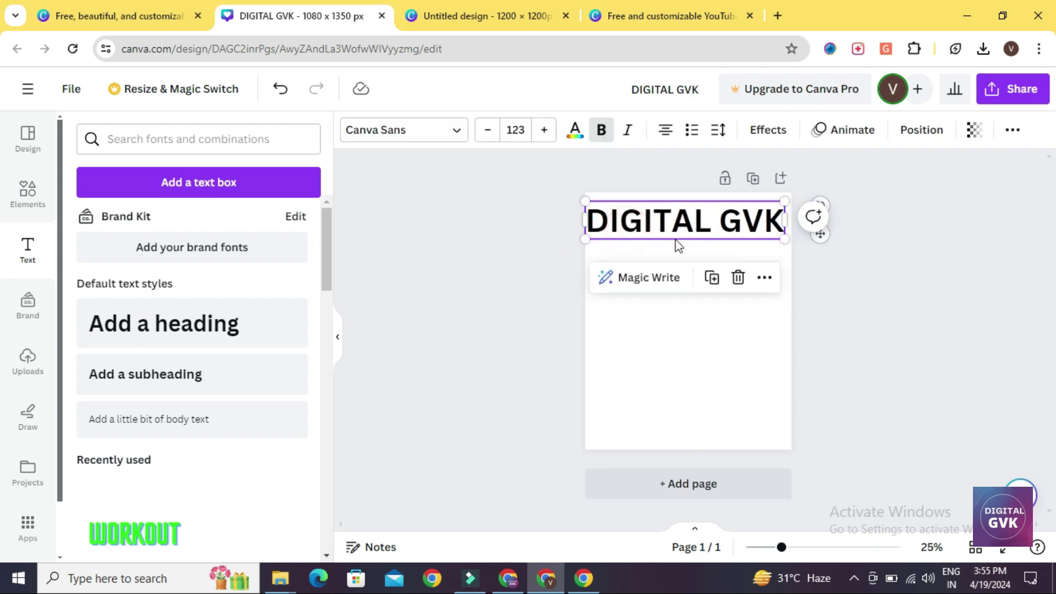
{"action": "left_click", "coordinate": [408, 142]}
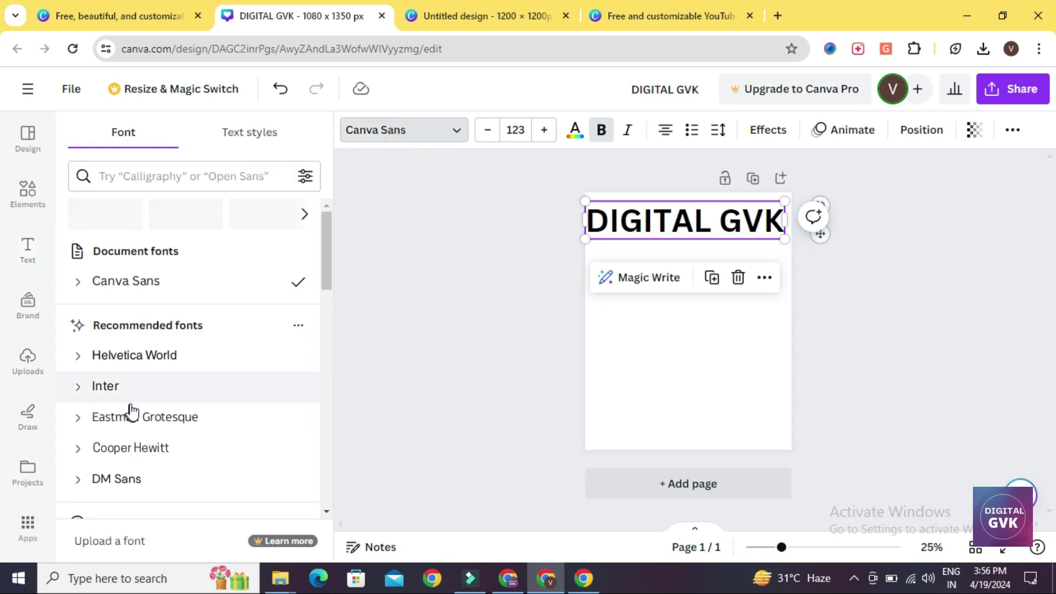
{"action": "scroll", "coordinate": [148, 393], "scroll_direction": "down", "scroll_amount": 10}
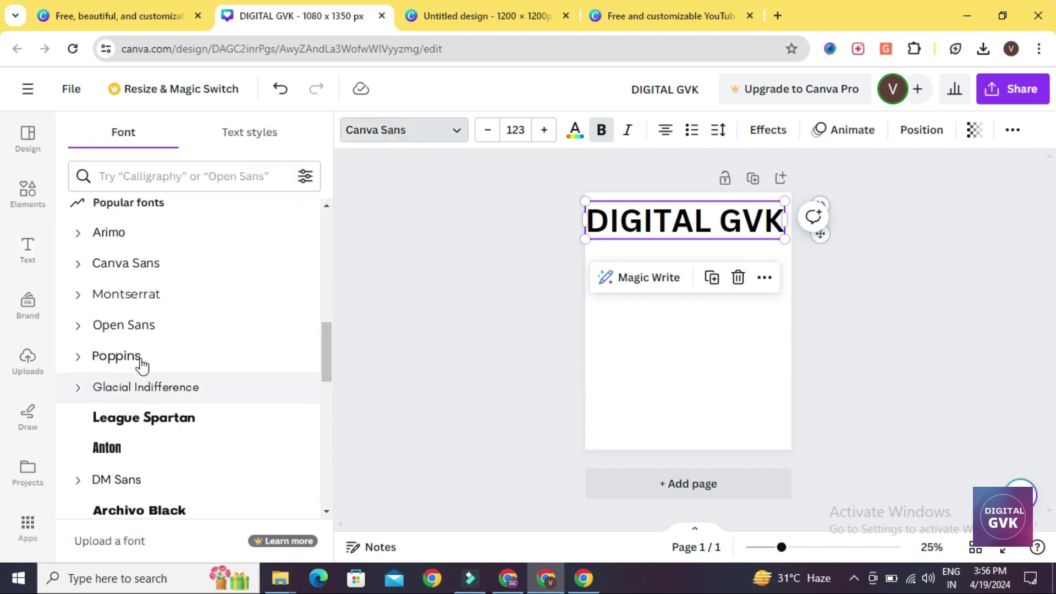
{"action": "left_click", "coordinate": [166, 332]}
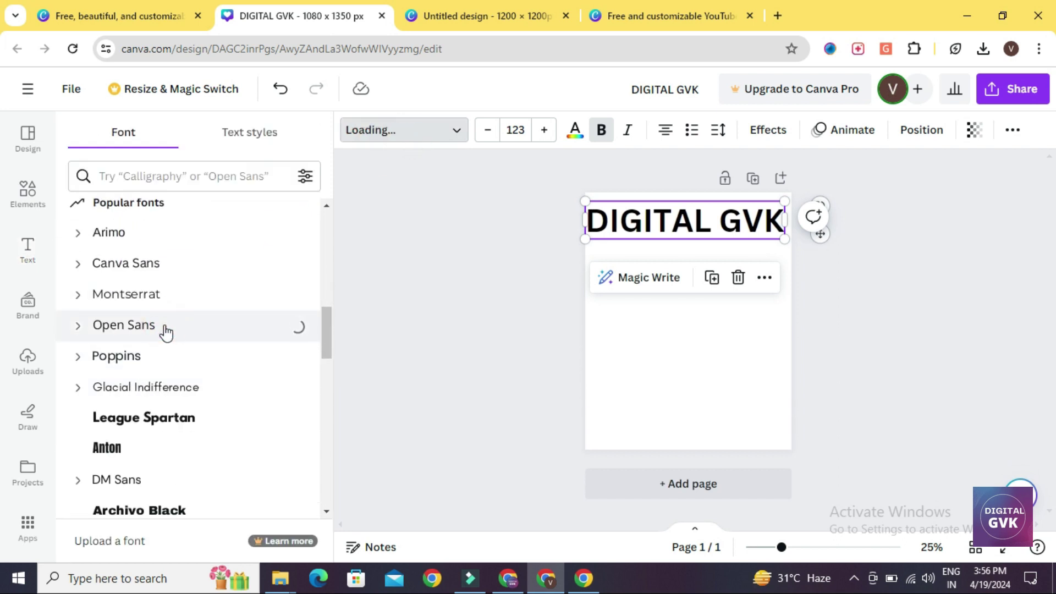
{"action": "left_click", "coordinate": [166, 280]}
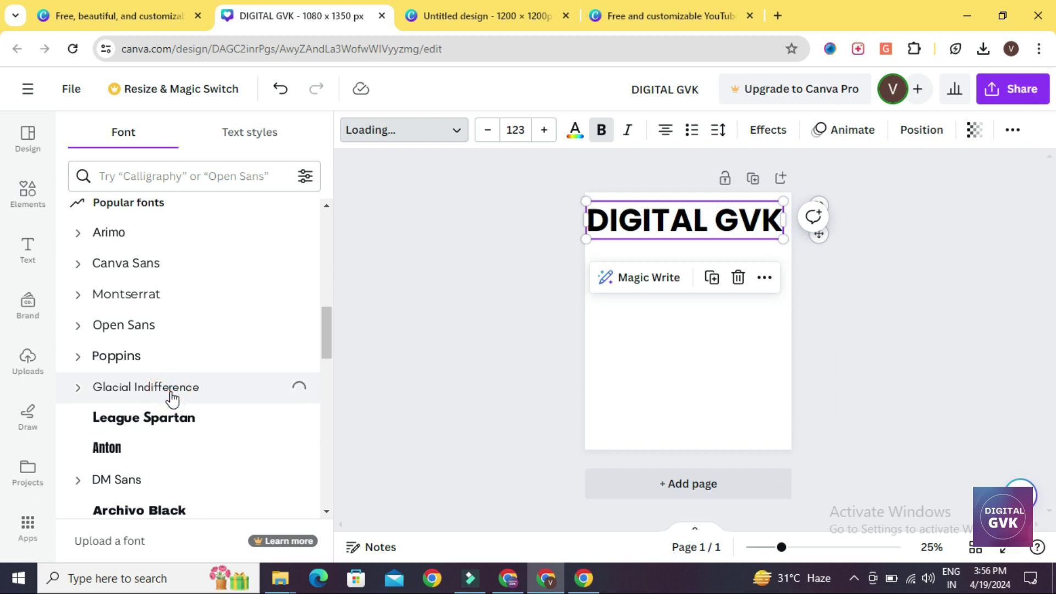
{"action": "left_click", "coordinate": [167, 260]}
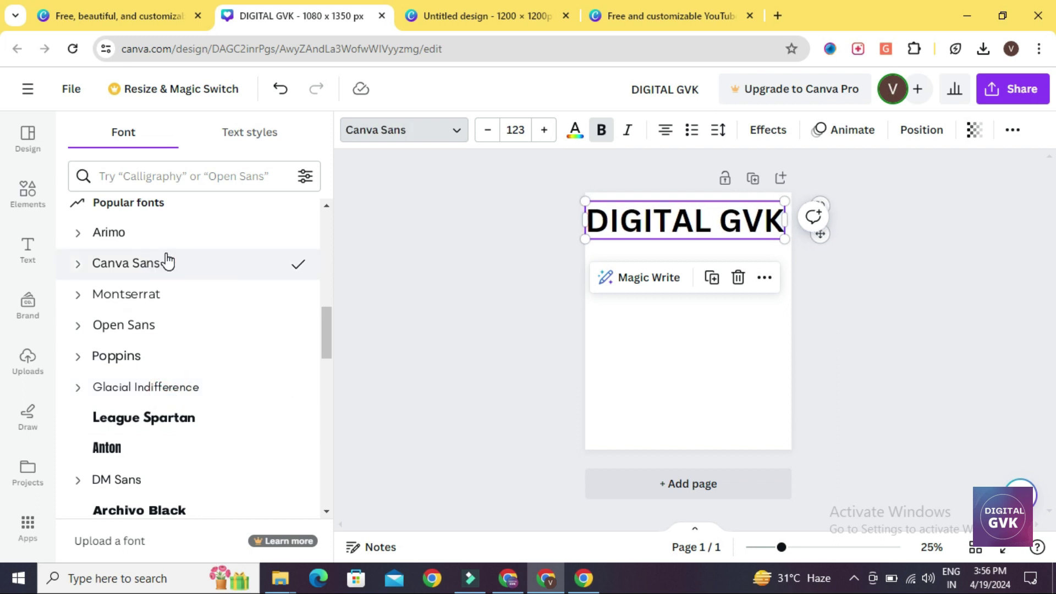
- Try the recommended fonts Eastman Grotesque, Cooper Hewitt and DM Sans on the heading
{"action": "scroll", "coordinate": [165, 260], "scroll_direction": "up", "scroll_amount": 6}
{"action": "left_click", "coordinate": [161, 300]}
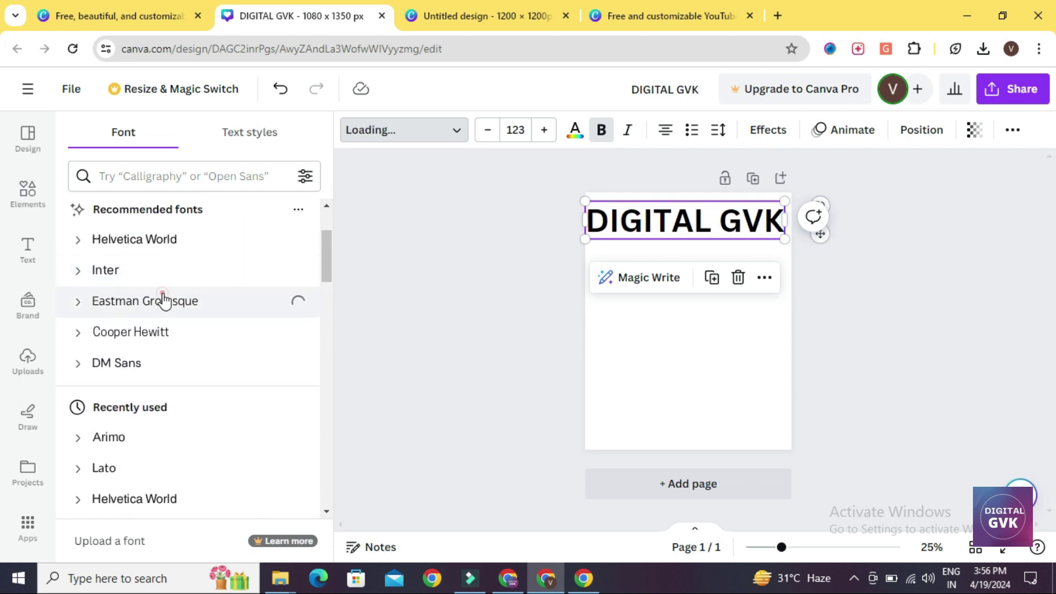
{"action": "left_click", "coordinate": [160, 345]}
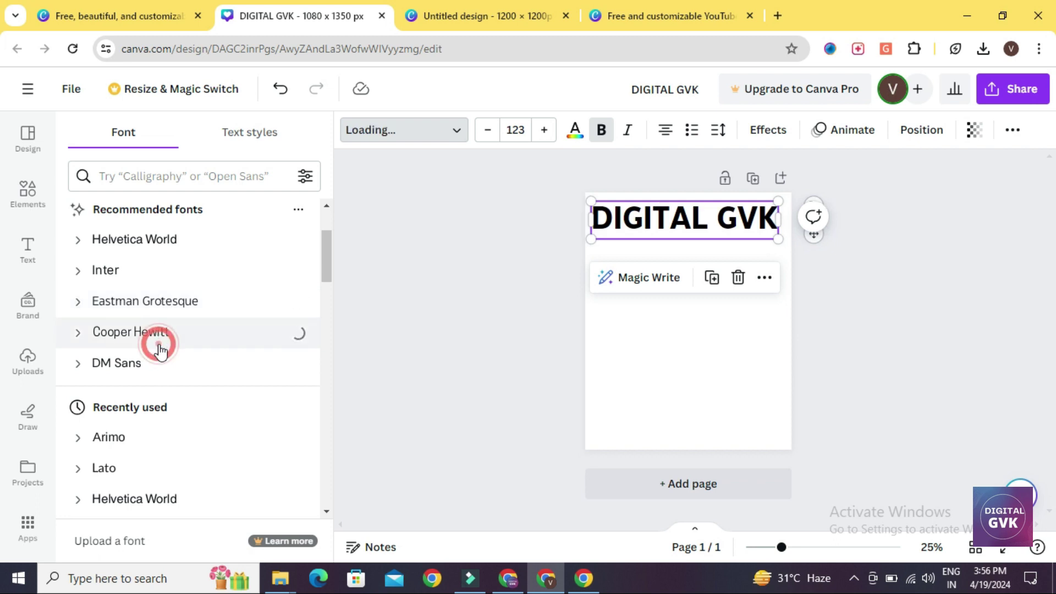
{"action": "left_click", "coordinate": [149, 375]}
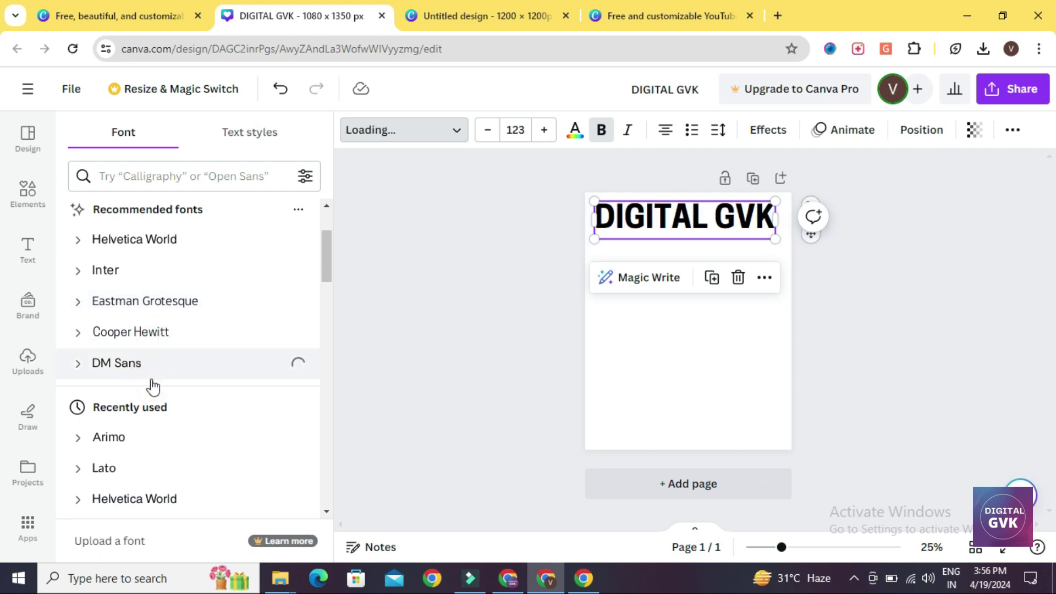
{"action": "scroll", "coordinate": [151, 379], "scroll_direction": "up", "scroll_amount": 2}
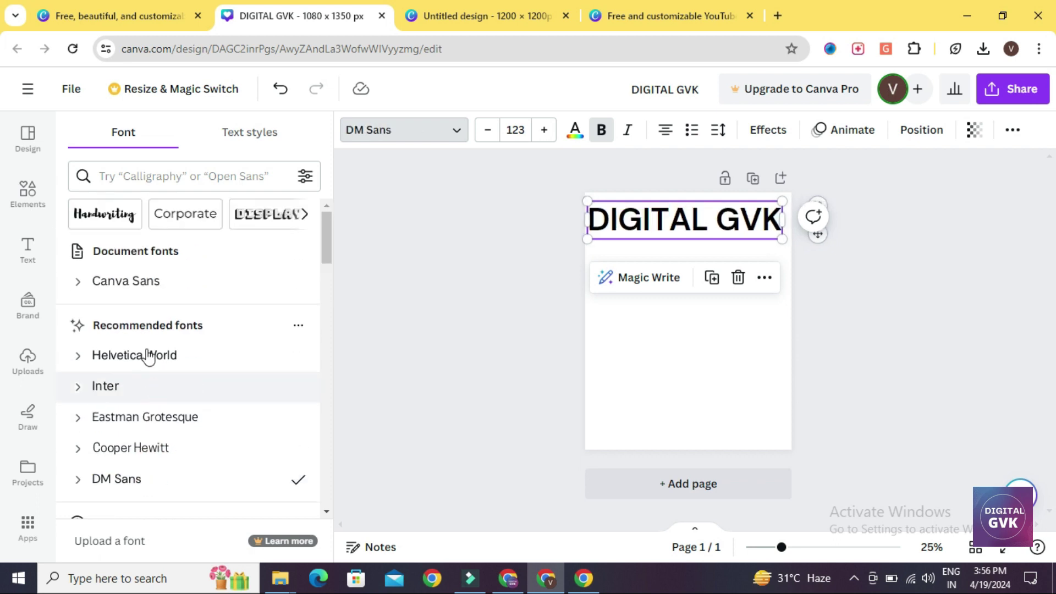
- Compare Canva Sans, Inter and Helvetica World on the heading and set its font to Eastman Grotesque
{"action": "left_click", "coordinate": [146, 292]}
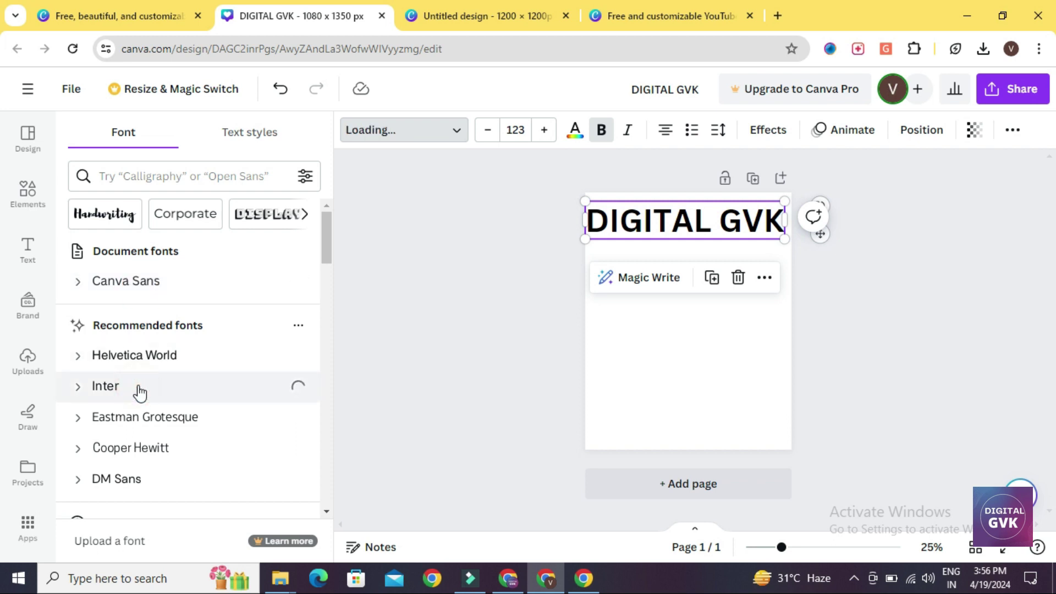
{"action": "left_click", "coordinate": [144, 358]}
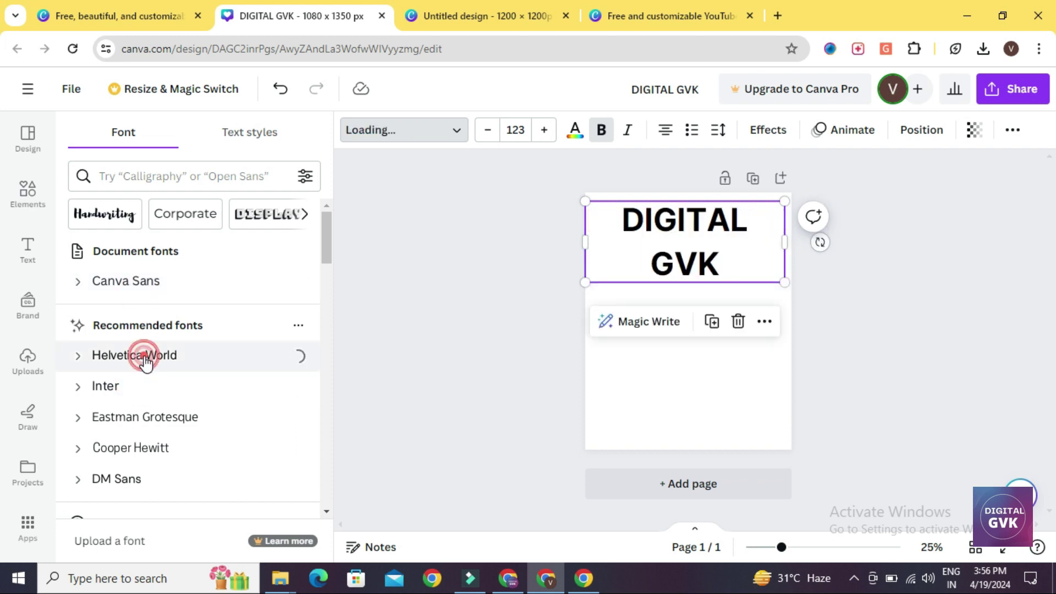
{"action": "left_click", "coordinate": [142, 418]}
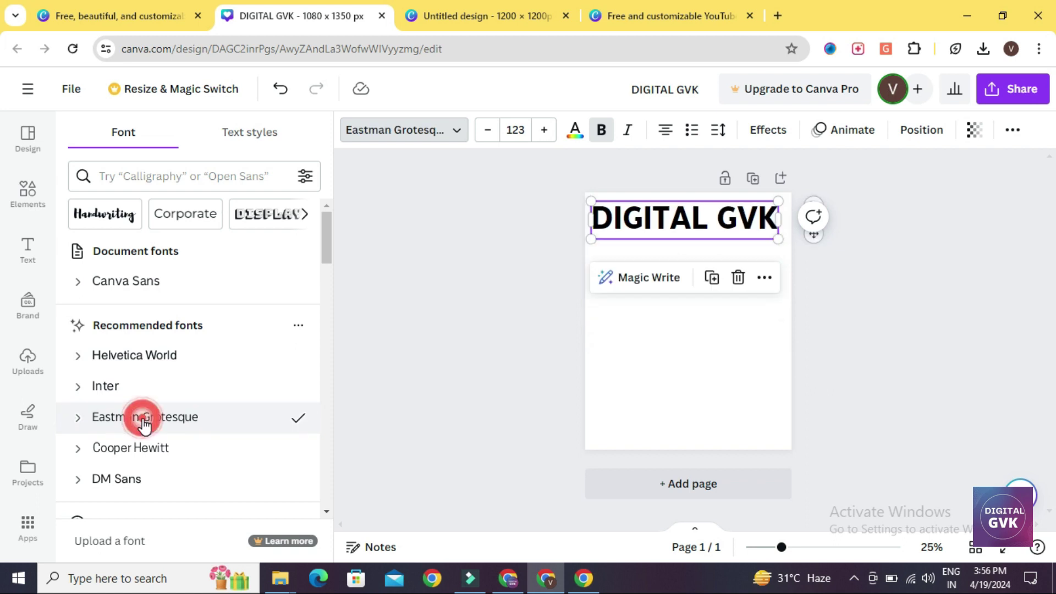
{"action": "left_click", "coordinate": [467, 299]}
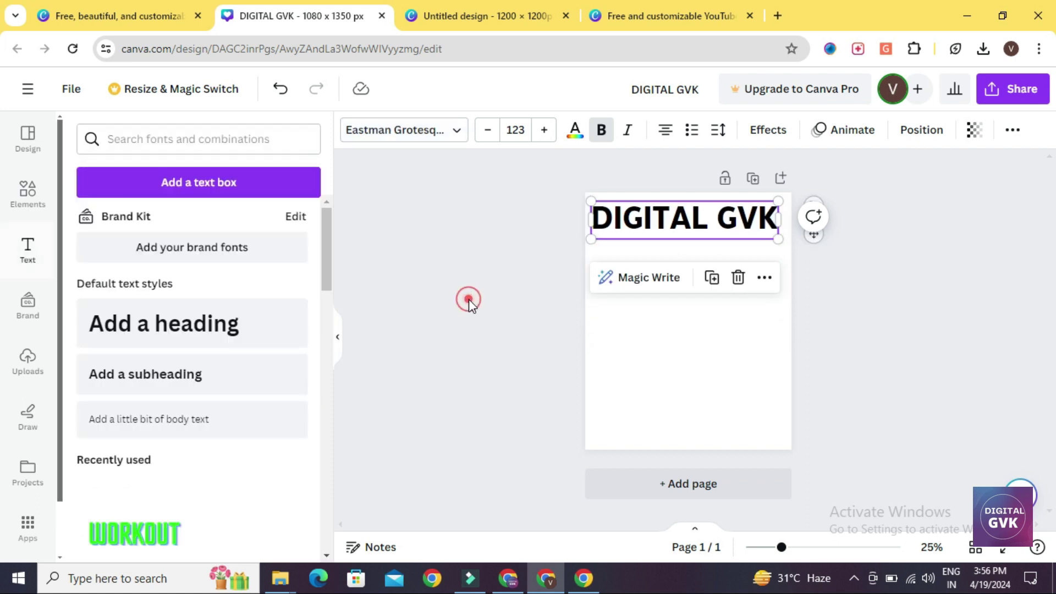
{"action": "left_click", "coordinate": [641, 224]}
{"action": "left_click", "coordinate": [512, 296]}
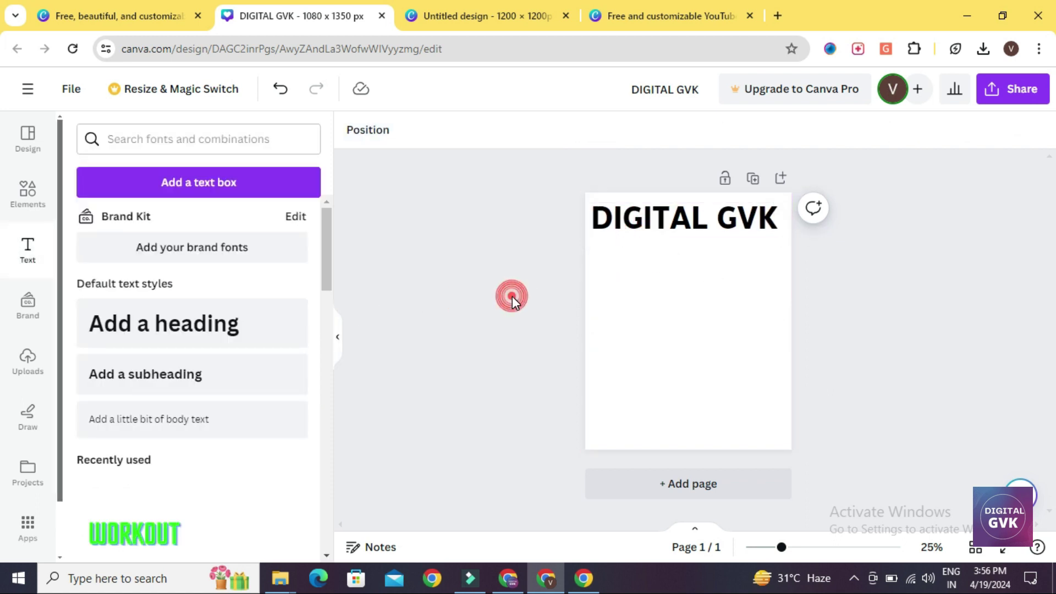
- Recolour all of the DIGITAL GVK heading text bright red
{"action": "left_click", "coordinate": [643, 235]}
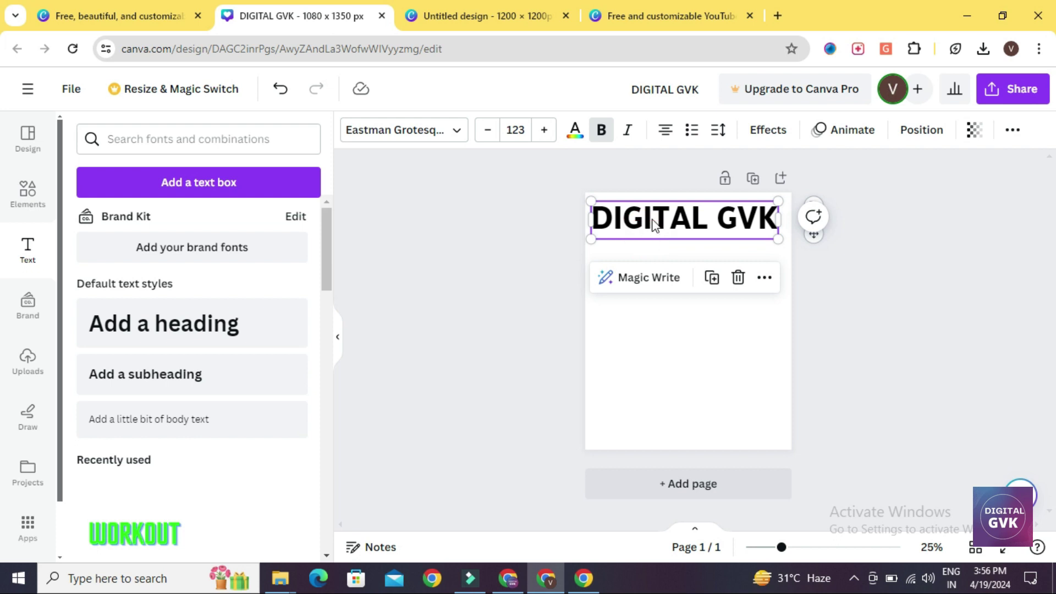
{"action": "triple_click", "coordinate": [661, 218]}
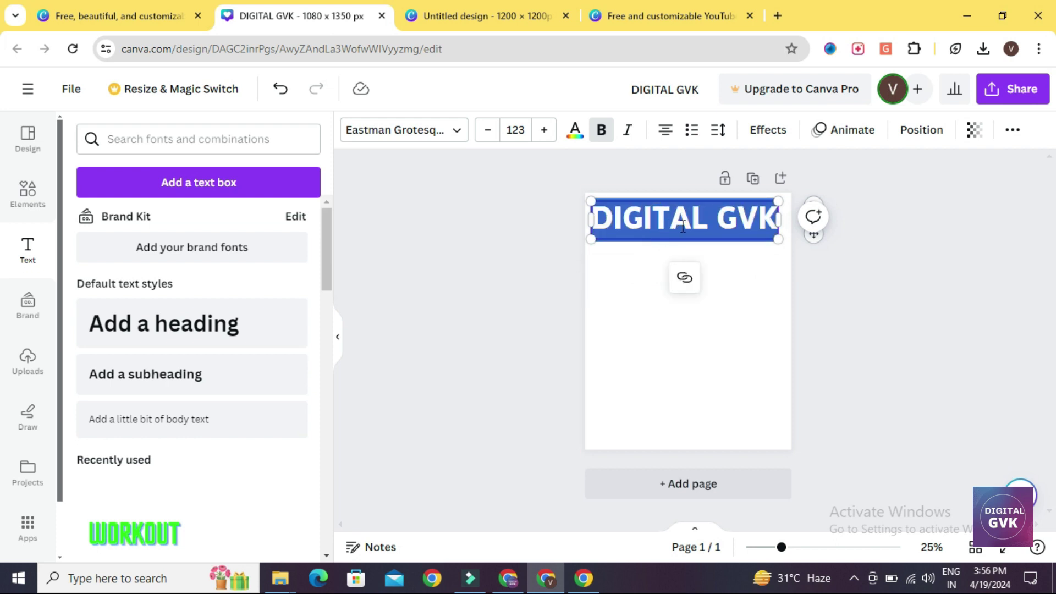
{"action": "left_click", "coordinate": [574, 136]}
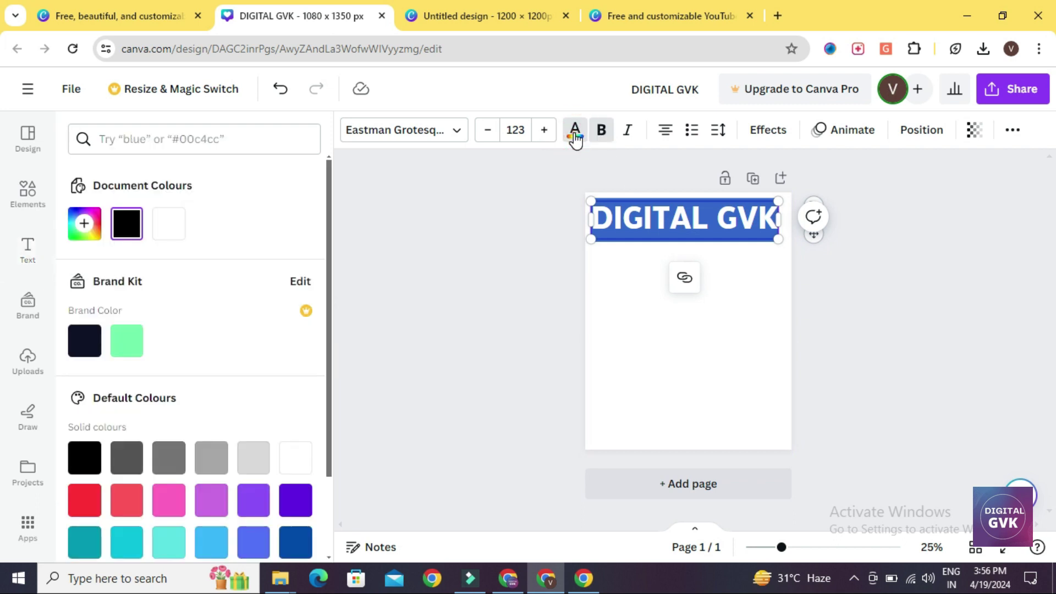
{"action": "scroll", "coordinate": [205, 363], "scroll_direction": "down", "scroll_amount": 2}
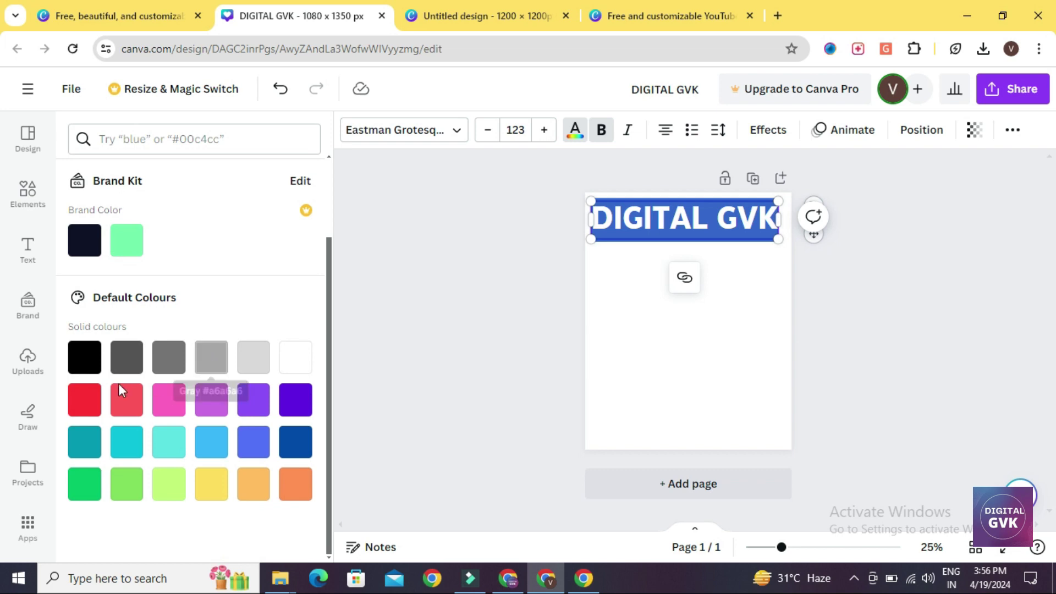
{"action": "left_click", "coordinate": [84, 410]}
{"action": "left_click", "coordinate": [513, 291]}
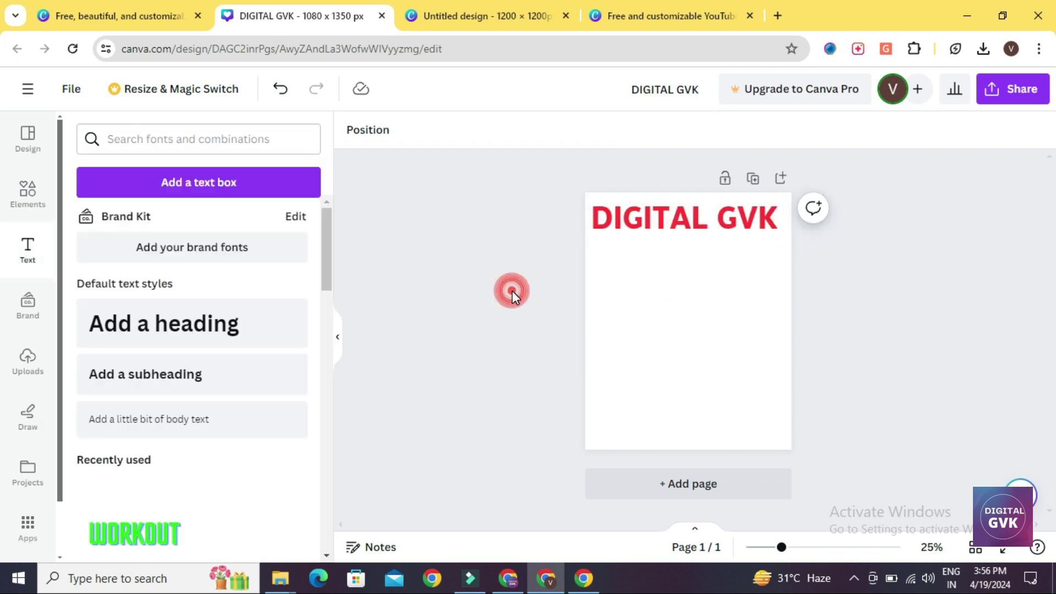
- Try several default colours on the heading and set its text colour to cobalt blue #004aad
{"action": "left_click", "coordinate": [631, 214]}
{"action": "left_click", "coordinate": [575, 131]}
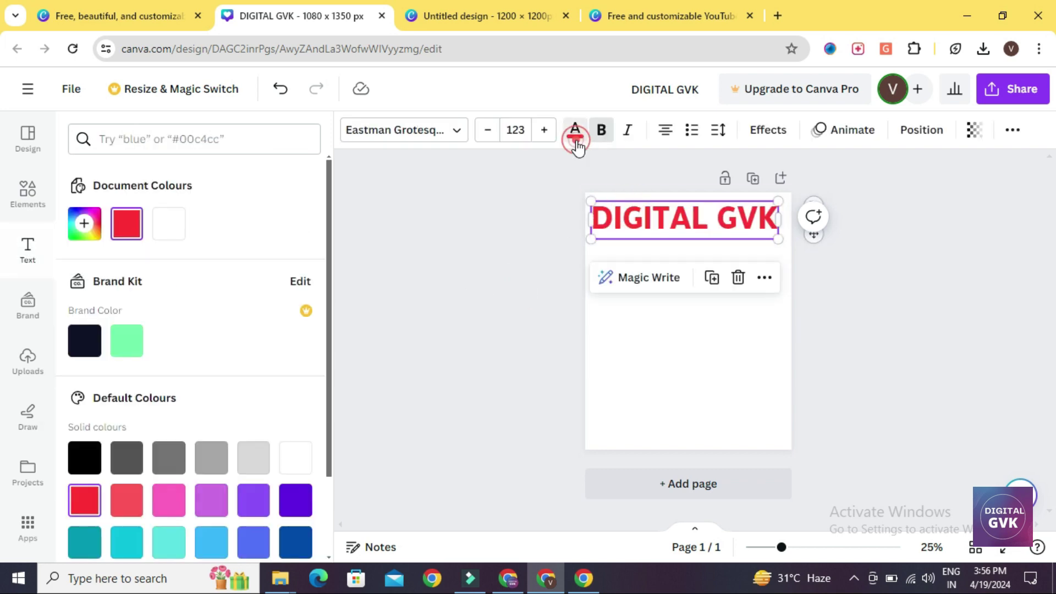
{"action": "scroll", "coordinate": [302, 348], "scroll_direction": "down", "scroll_amount": 3}
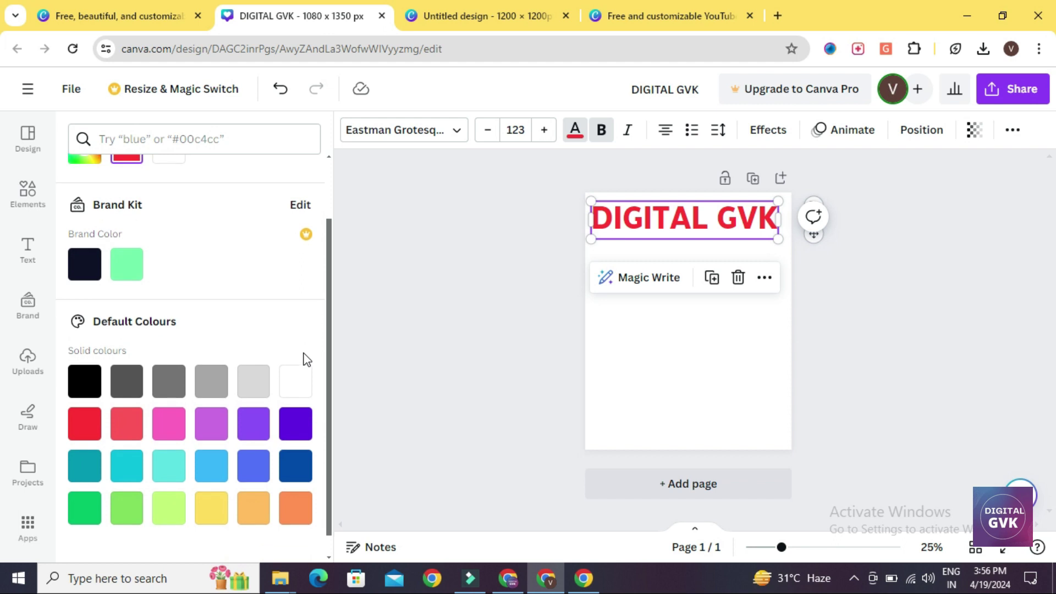
{"action": "left_click", "coordinate": [209, 492]}
{"action": "left_click", "coordinate": [295, 454]}
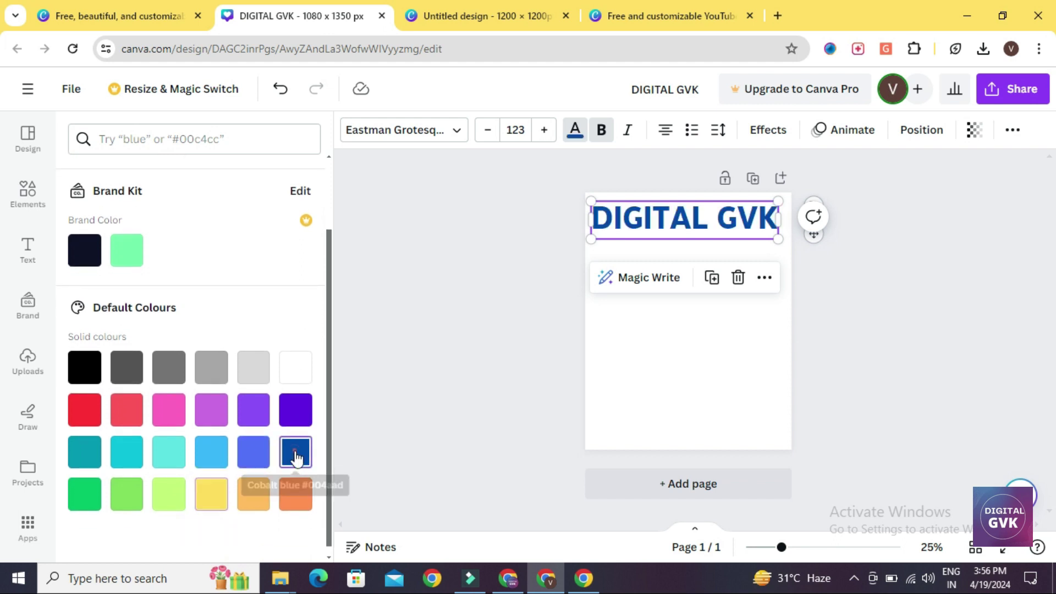
{"action": "left_click", "coordinate": [304, 406]}
{"action": "left_click", "coordinate": [86, 409]}
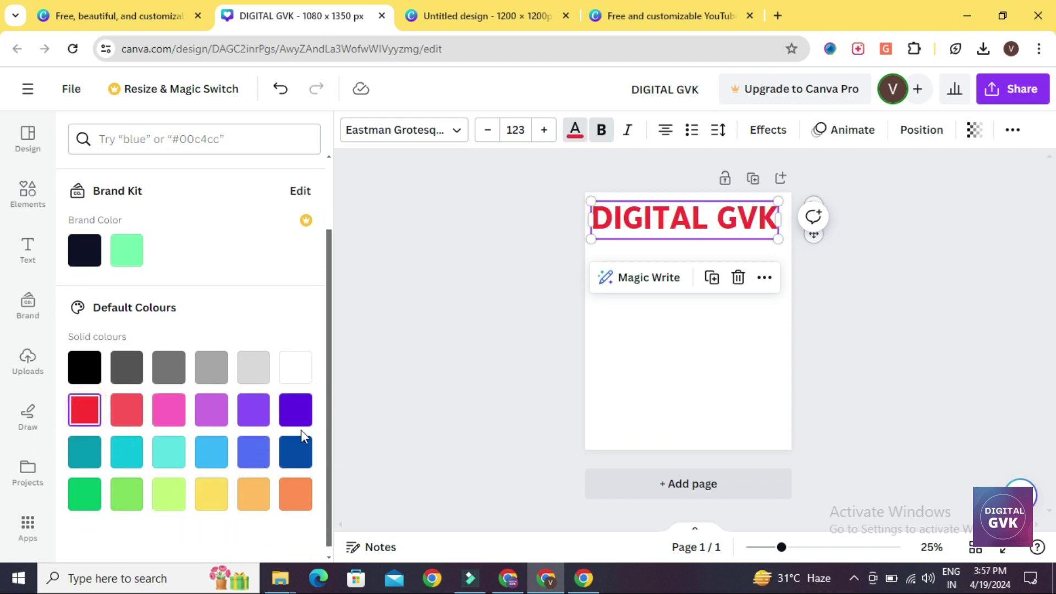
{"action": "left_click", "coordinate": [297, 452]}
{"action": "key", "text": "Escape"}
{"action": "left_click", "coordinate": [513, 301]}
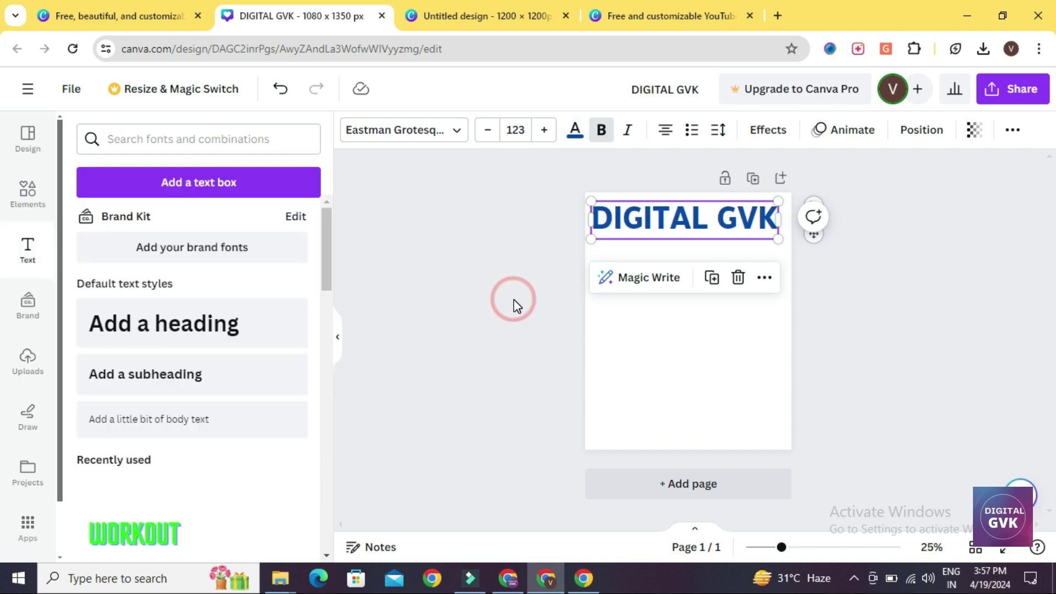
- Try the heading without bold and with italics, restoring its bold, non-italic style
{"action": "left_click", "coordinate": [634, 229]}
{"action": "left_click", "coordinate": [600, 140]}
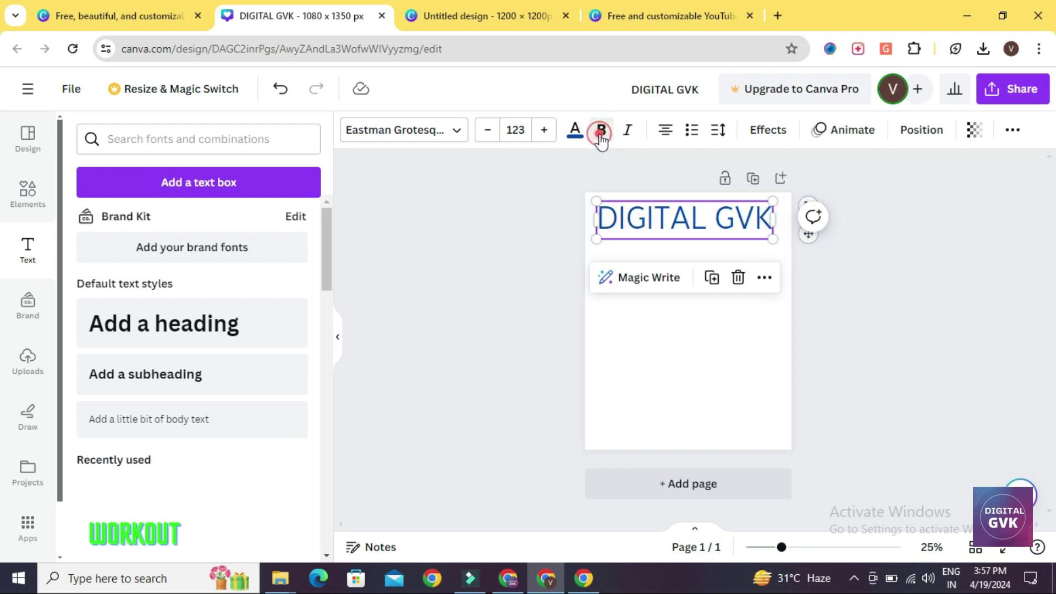
{"action": "left_click", "coordinate": [601, 140]}
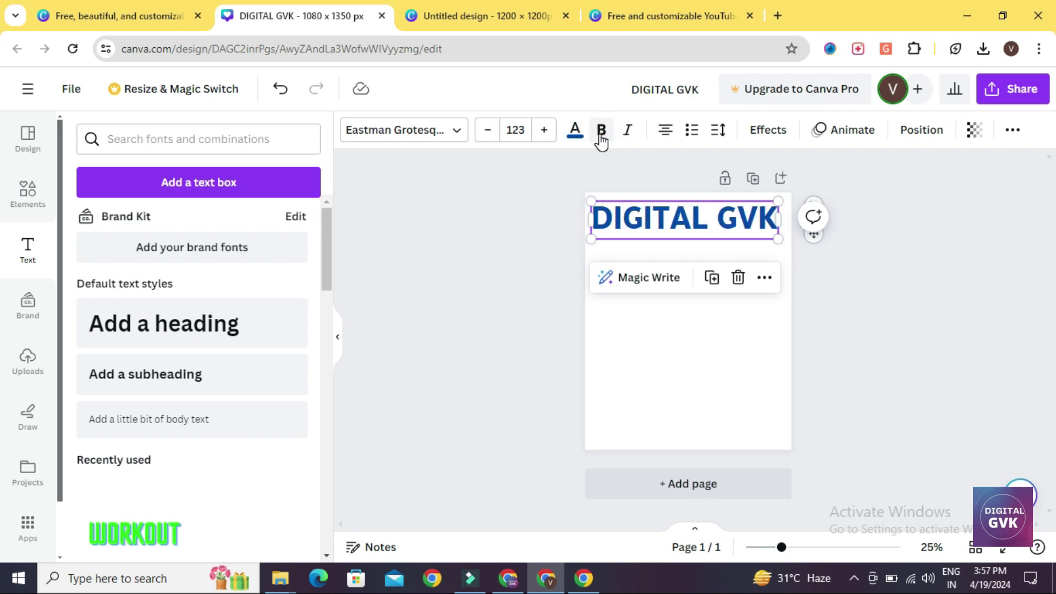
{"action": "left_click", "coordinate": [601, 140]}
{"action": "left_click", "coordinate": [601, 140]}
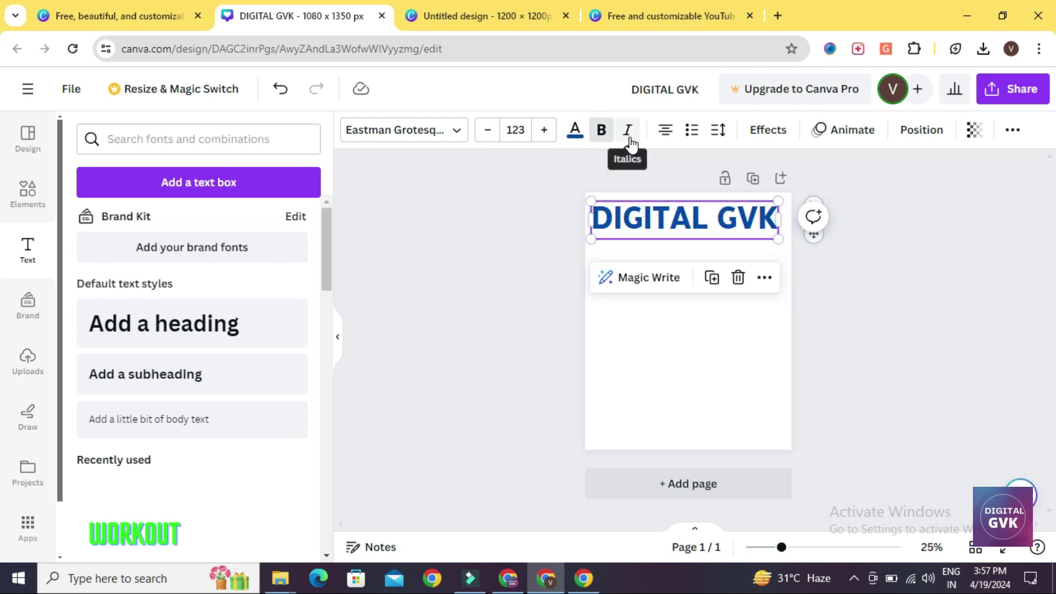
{"action": "left_click", "coordinate": [627, 132]}
{"action": "left_click", "coordinate": [627, 132]}
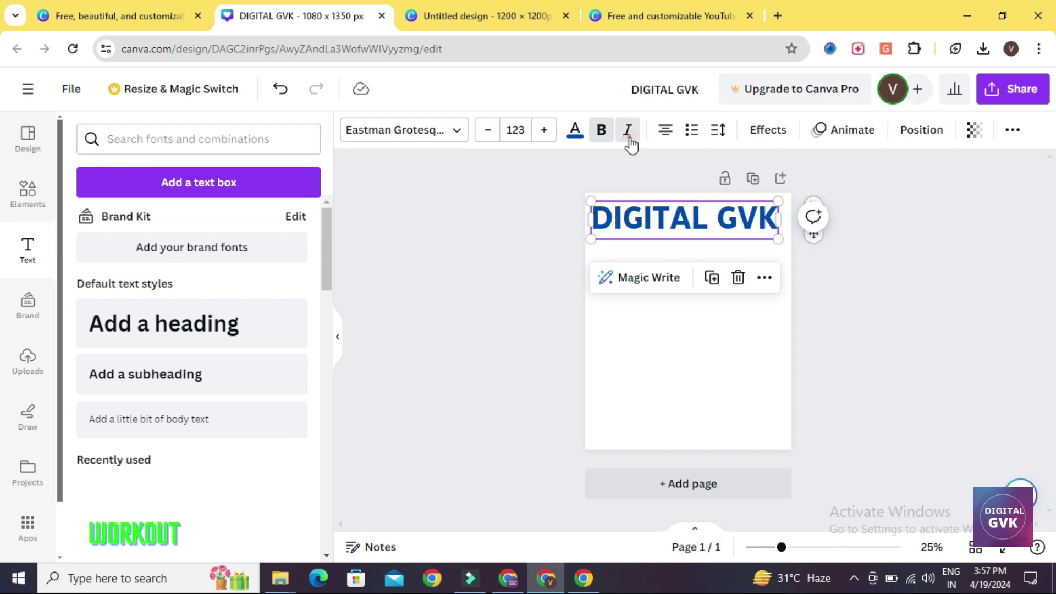
- Left-align the heading text, try list formatting on it, and turn the list off again
{"action": "left_click", "coordinate": [668, 137]}
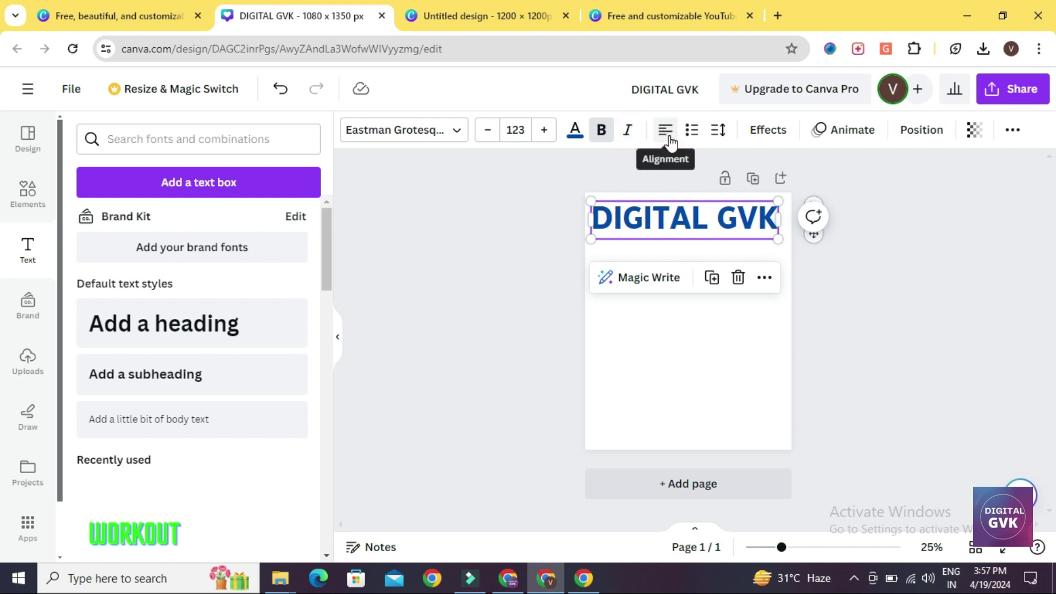
{"action": "left_click", "coordinate": [692, 136]}
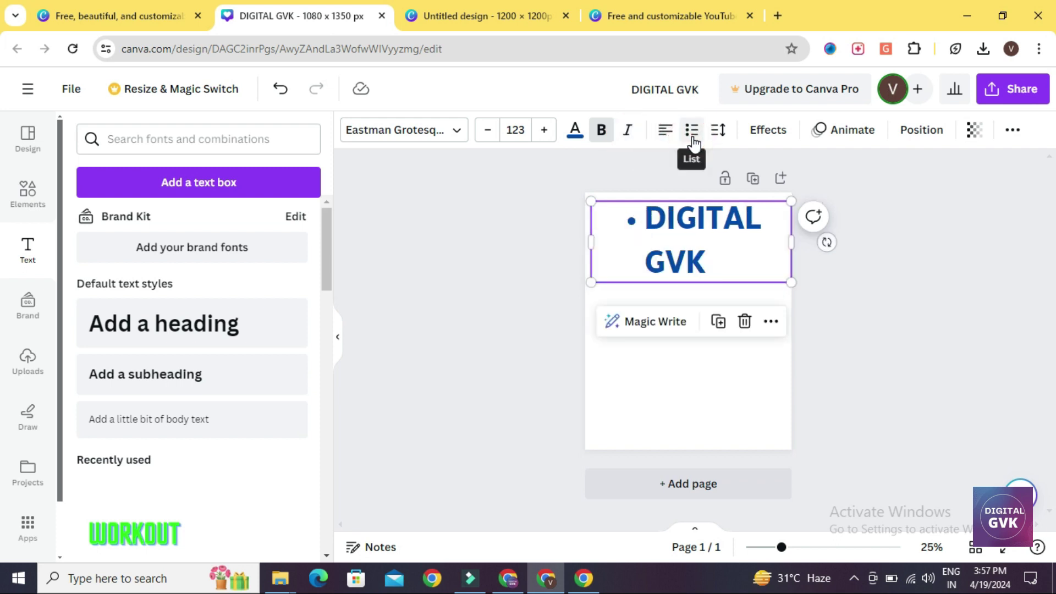
{"action": "left_click", "coordinate": [692, 136]}
{"action": "left_click", "coordinate": [692, 137]}
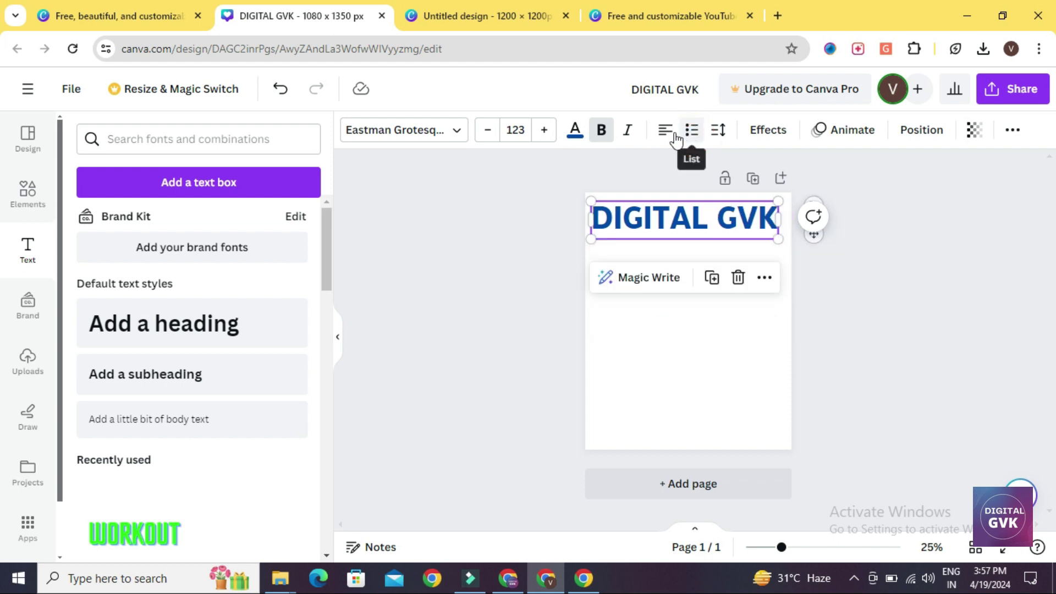
- Try a numbered list on the DIGITAL GVK heading and look briefly at its spacing options
{"action": "left_click", "coordinate": [705, 140]}
{"action": "left_click", "coordinate": [705, 139]}
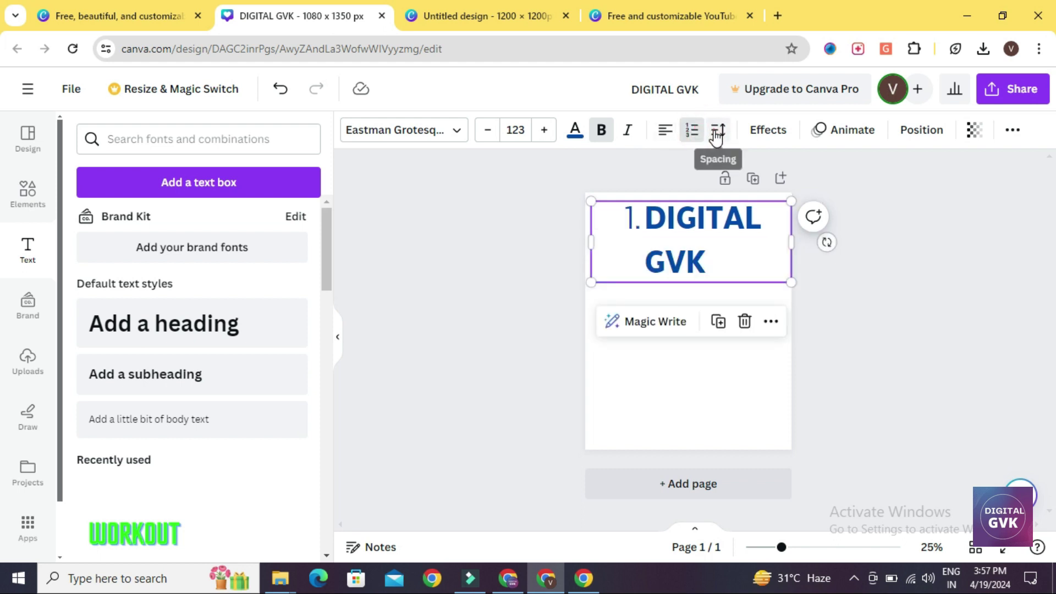
{"action": "left_click", "coordinate": [716, 134]}
{"action": "left_click", "coordinate": [635, 165]}
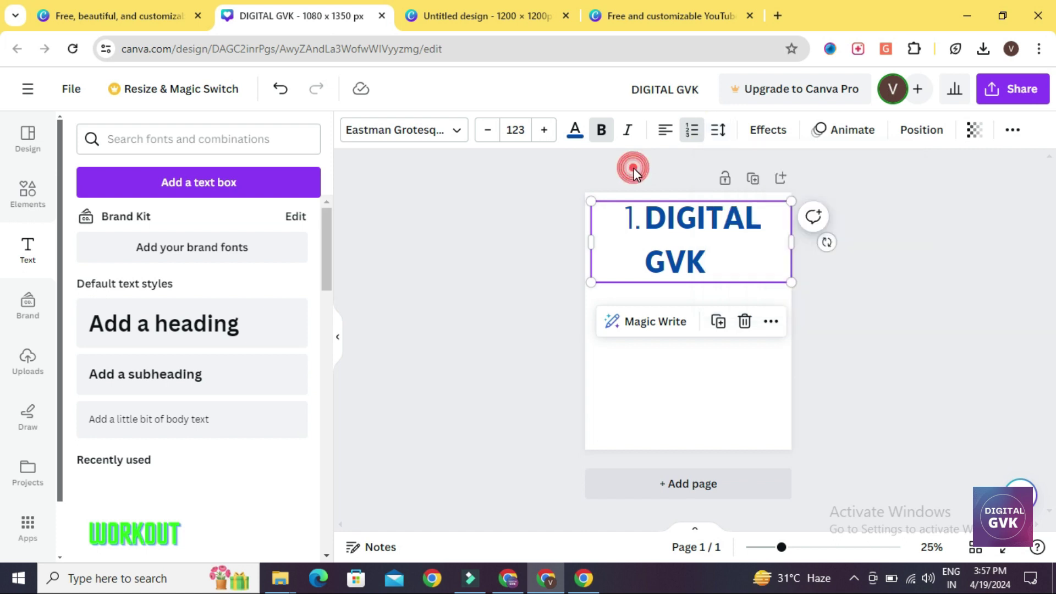
{"action": "left_click", "coordinate": [718, 129]}
- Cycle the numbered heading through the available text alignments, ending on left alignment
{"action": "left_click", "coordinate": [666, 130]}
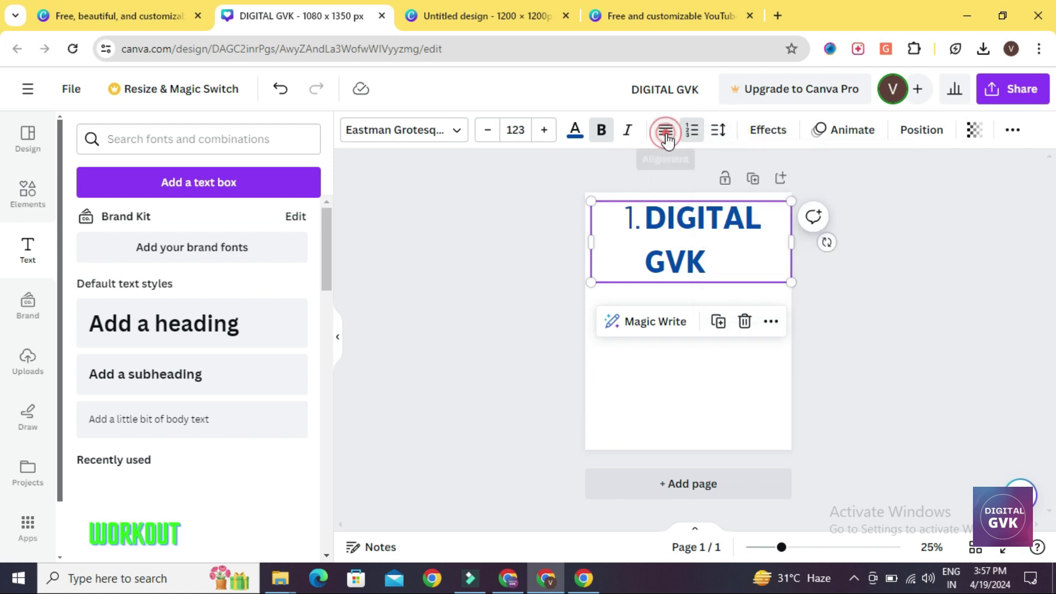
{"action": "left_click", "coordinate": [666, 131]}
{"action": "left_click", "coordinate": [666, 132]}
{"action": "left_click", "coordinate": [666, 132]}
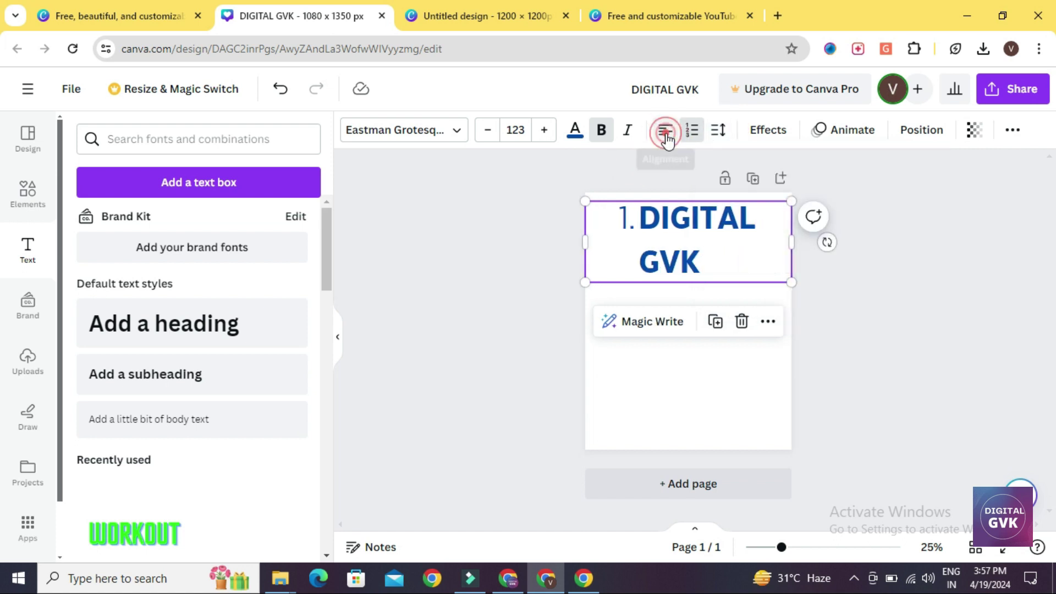
- Undo the alignment and list changes until the heading is plain text on one line, and deselect it
{"action": "left_click", "coordinate": [666, 132]}
{"action": "left_click", "coordinate": [666, 132]}
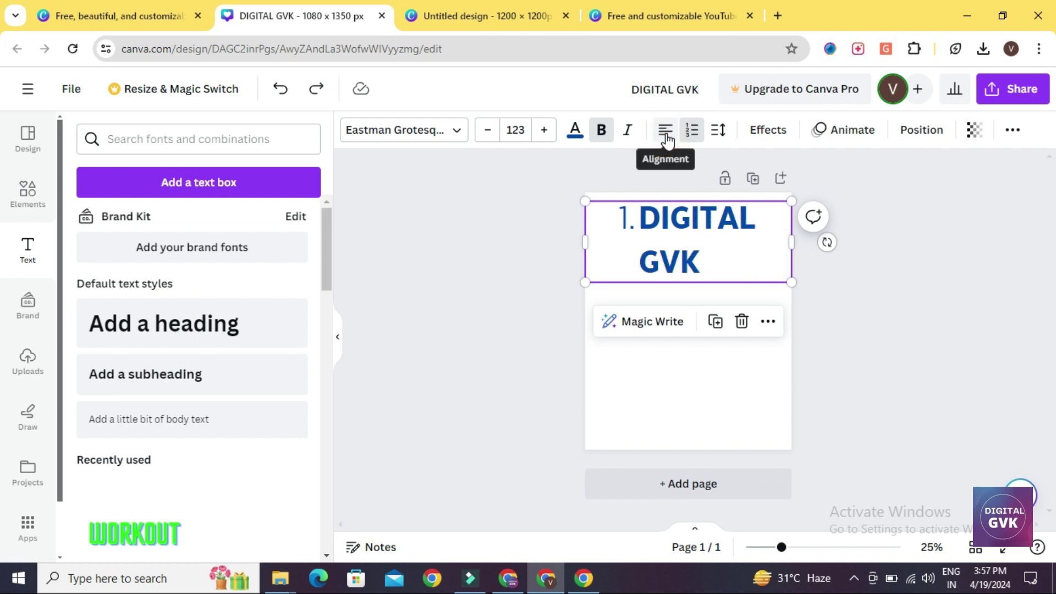
{"action": "left_click", "coordinate": [666, 132]}
{"action": "left_click", "coordinate": [665, 132]}
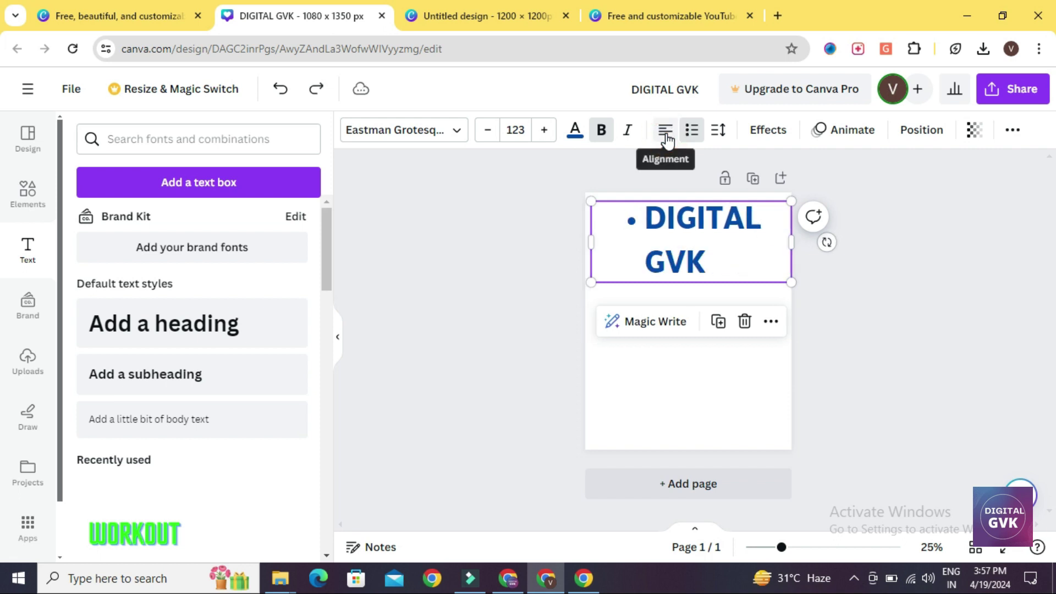
{"action": "left_click", "coordinate": [666, 132]}
{"action": "left_click", "coordinate": [547, 237]}
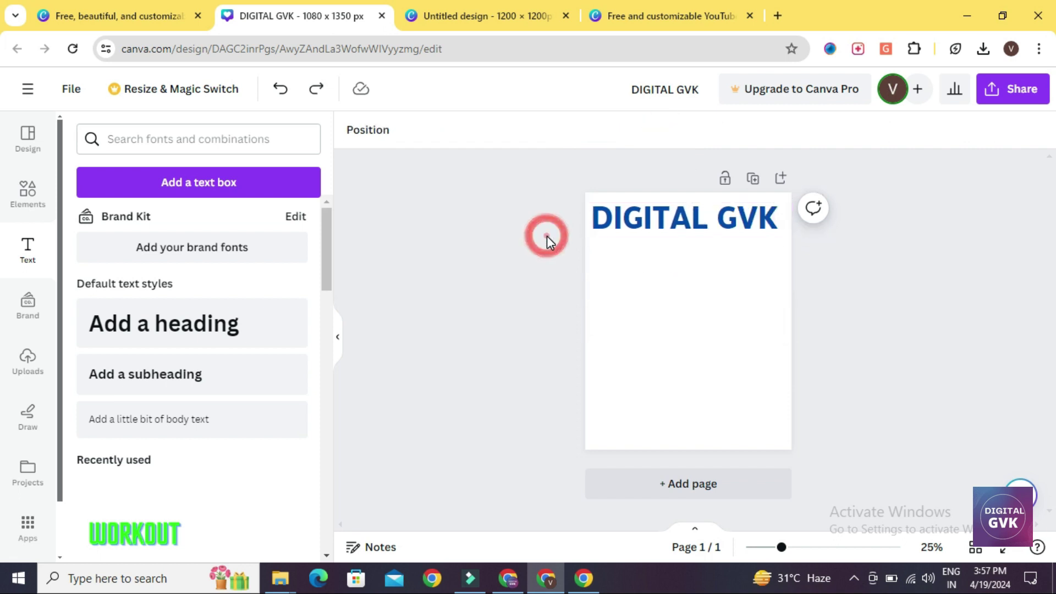
- Try widening the heading's letter spacing to about 132 and loosening its line spacing before tightening it
{"action": "left_click", "coordinate": [652, 222]}
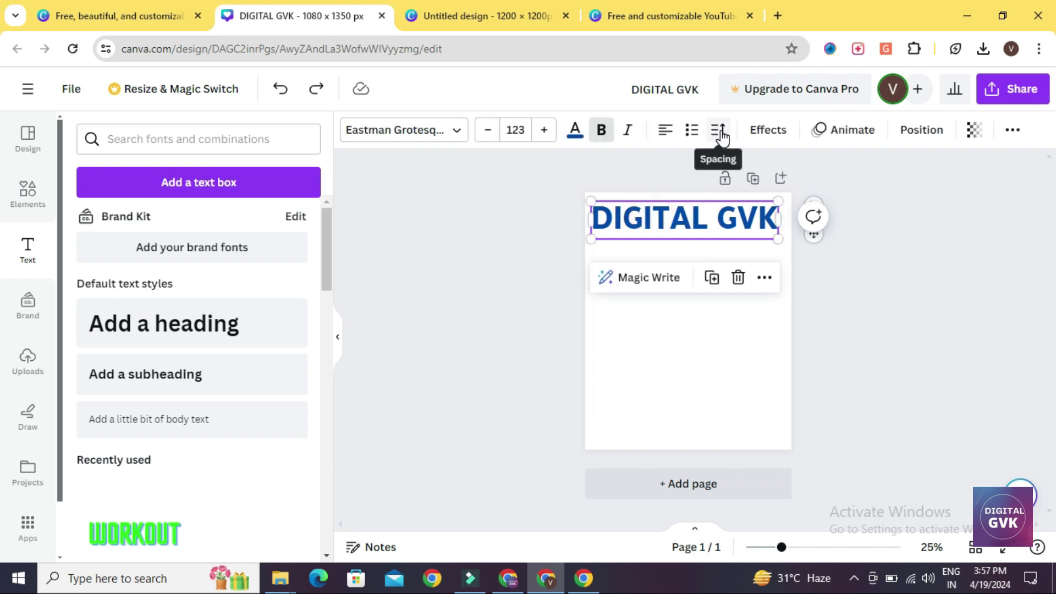
{"action": "left_click", "coordinate": [719, 132]}
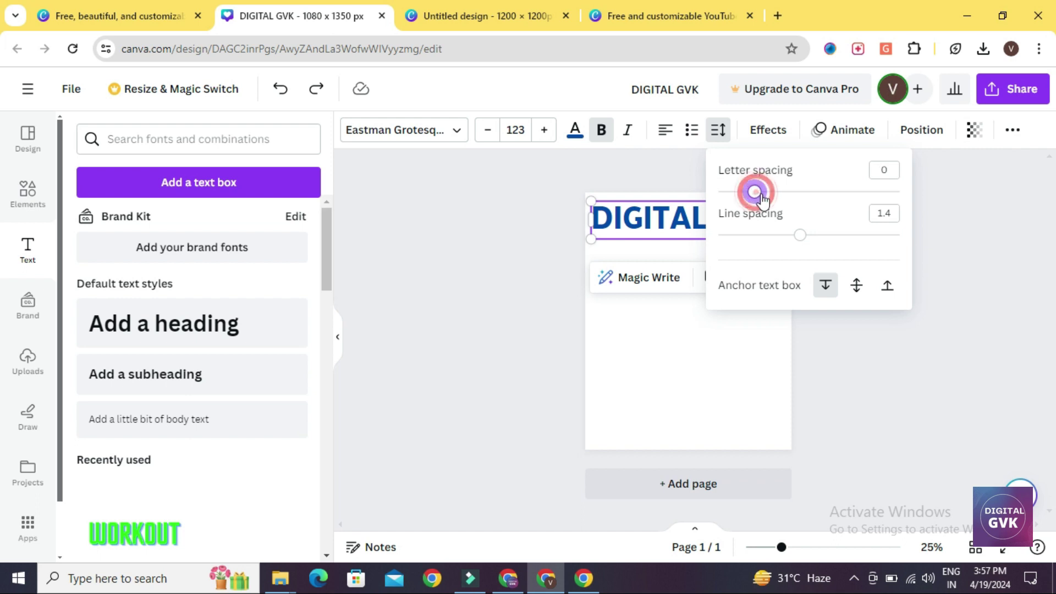
{"action": "left_click_drag", "start_coordinate": [758, 194], "coordinate": [780, 183]}
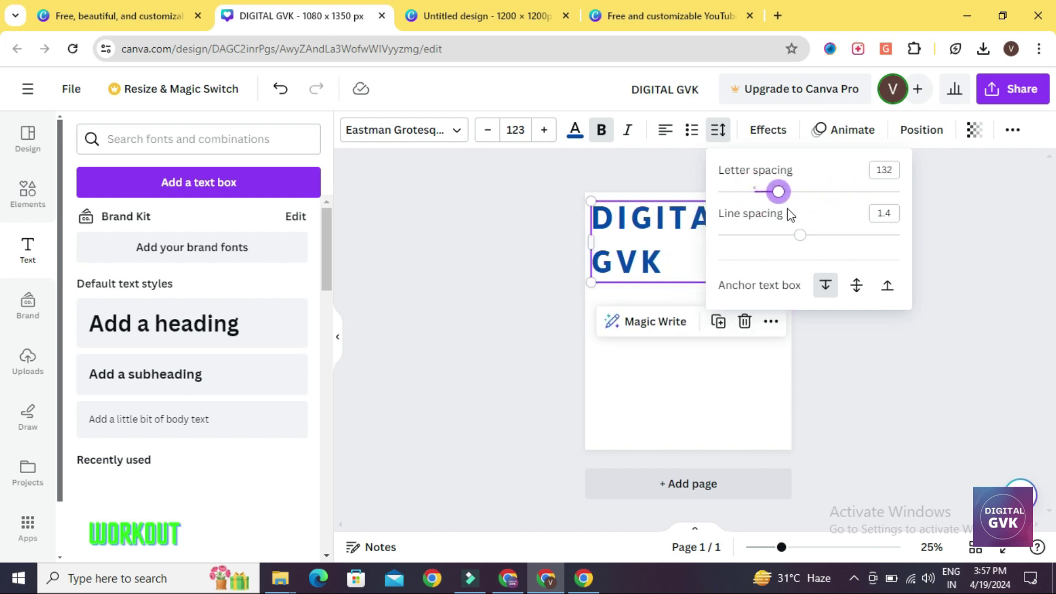
{"action": "left_click_drag", "start_coordinate": [797, 240], "coordinate": [841, 245]}
{"action": "mouse_move", "coordinate": [782, 196]}
{"action": "left_mouse_down"}
{"action": "mouse_move", "coordinate": [862, 193]}
{"action": "mouse_move", "coordinate": [780, 193]}
{"action": "left_mouse_up"}
{"action": "left_click_drag", "start_coordinate": [829, 246], "coordinate": [754, 242]}
{"action": "left_click", "coordinate": [856, 345]}
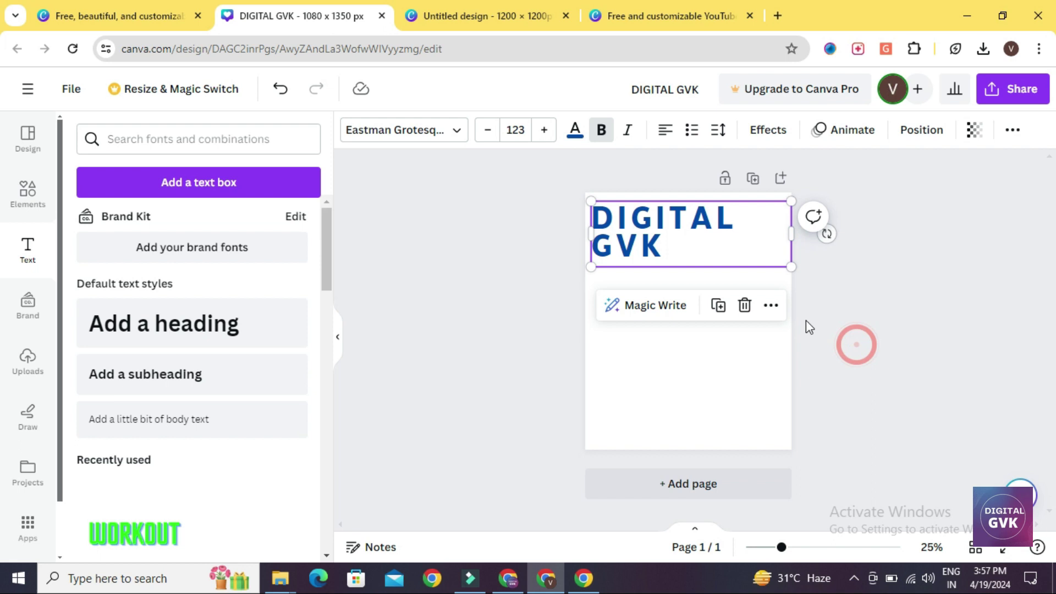
- Try the Shadow effect on the heading, switch to the Lift effect and lower its intensity to 22
{"action": "left_click", "coordinate": [489, 242]}
{"action": "left_click", "coordinate": [621, 242]}
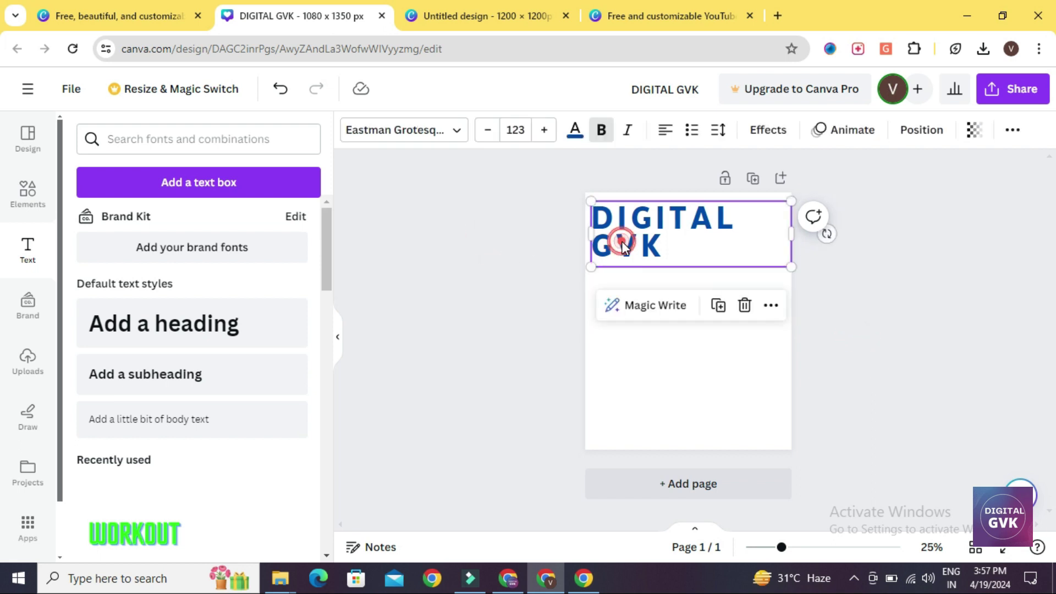
{"action": "left_click", "coordinate": [768, 131]}
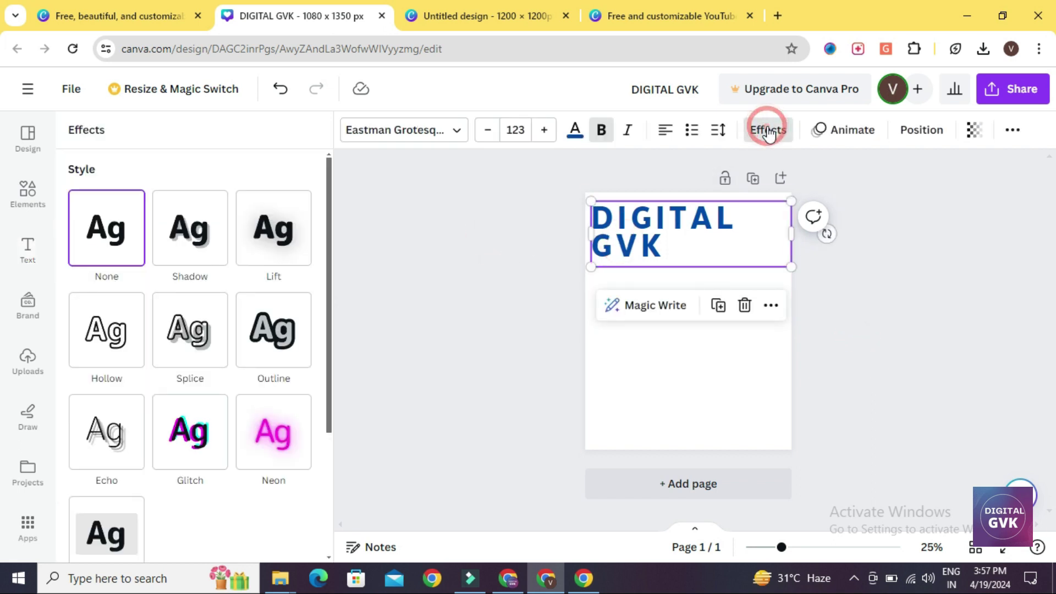
{"action": "left_click", "coordinate": [190, 233]}
{"action": "left_click", "coordinate": [262, 242]}
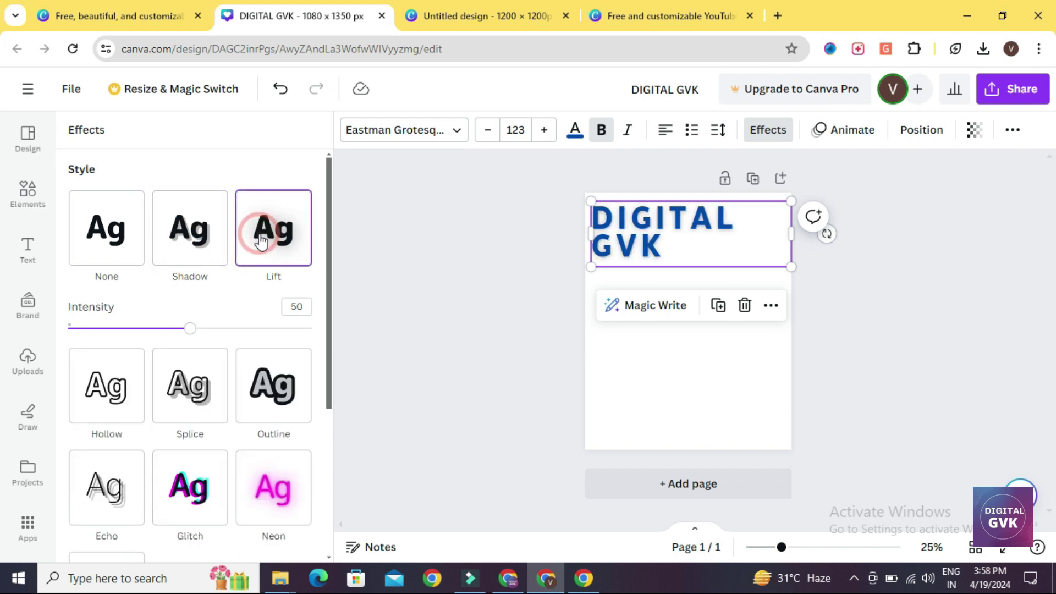
{"action": "left_click_drag", "start_coordinate": [166, 333], "coordinate": [139, 326]}
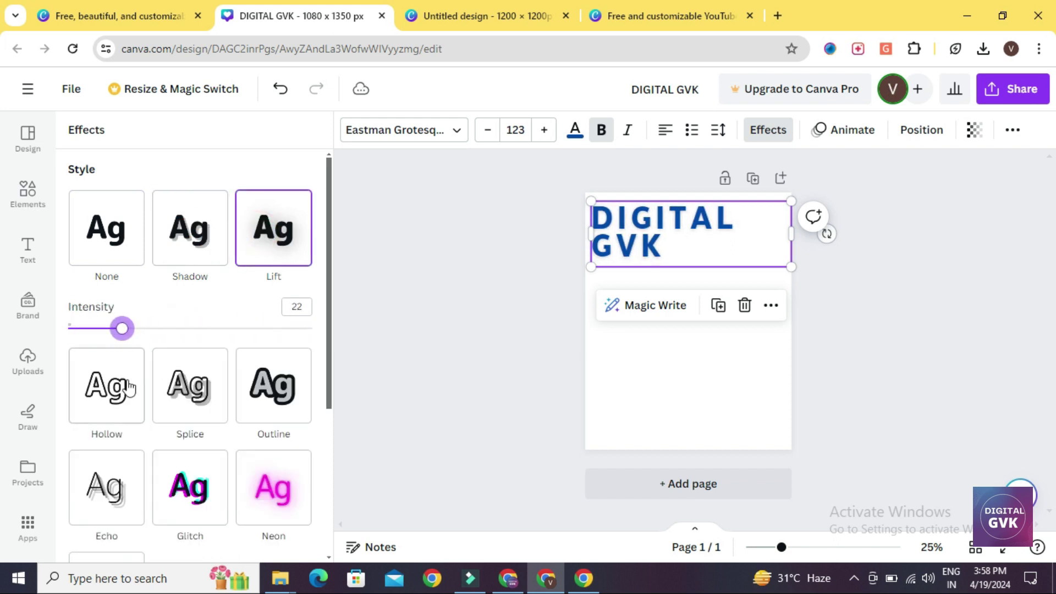
- Try the Splice and Outline effects on the heading, and switch to the Background effect with roundness 46
{"action": "left_click", "coordinate": [187, 388]}
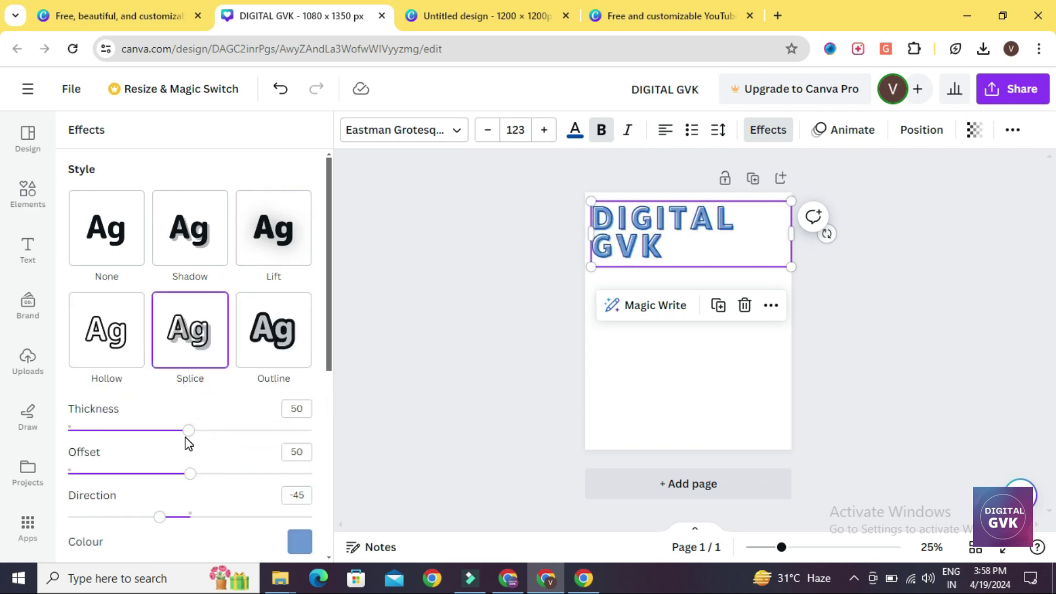
{"action": "left_click", "coordinate": [275, 352]}
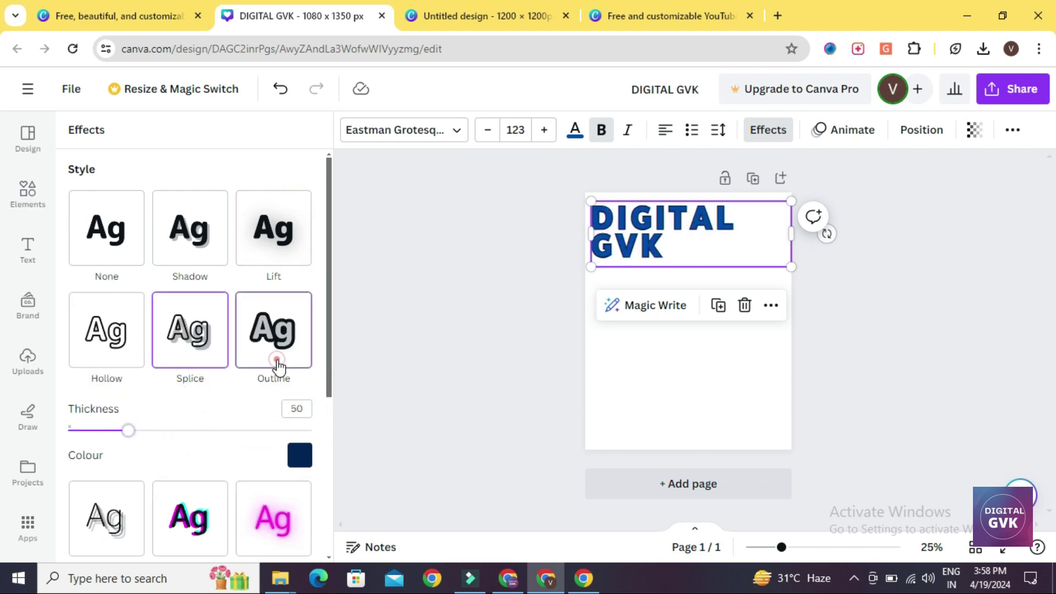
{"action": "scroll", "coordinate": [249, 438], "scroll_direction": "down", "scroll_amount": 5}
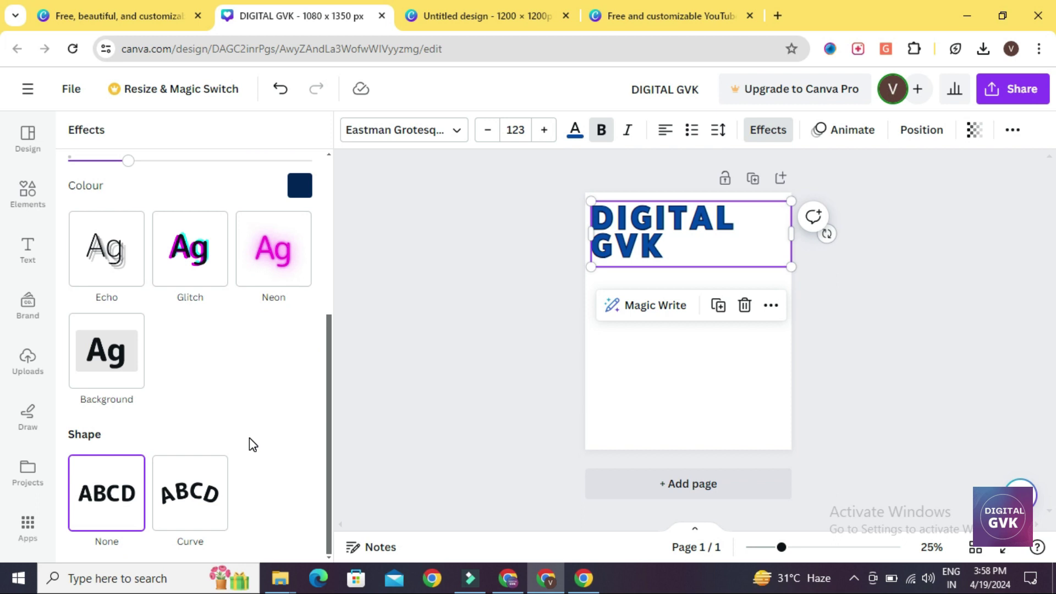
{"action": "left_click", "coordinate": [109, 372]}
{"action": "mouse_move", "coordinate": [181, 455]}
{"action": "left_mouse_down"}
{"action": "mouse_move", "coordinate": [112, 447]}
{"action": "mouse_move", "coordinate": [172, 444]}
{"action": "left_mouse_up"}
{"action": "scroll", "coordinate": [236, 374], "scroll_direction": "down", "scroll_amount": 3}
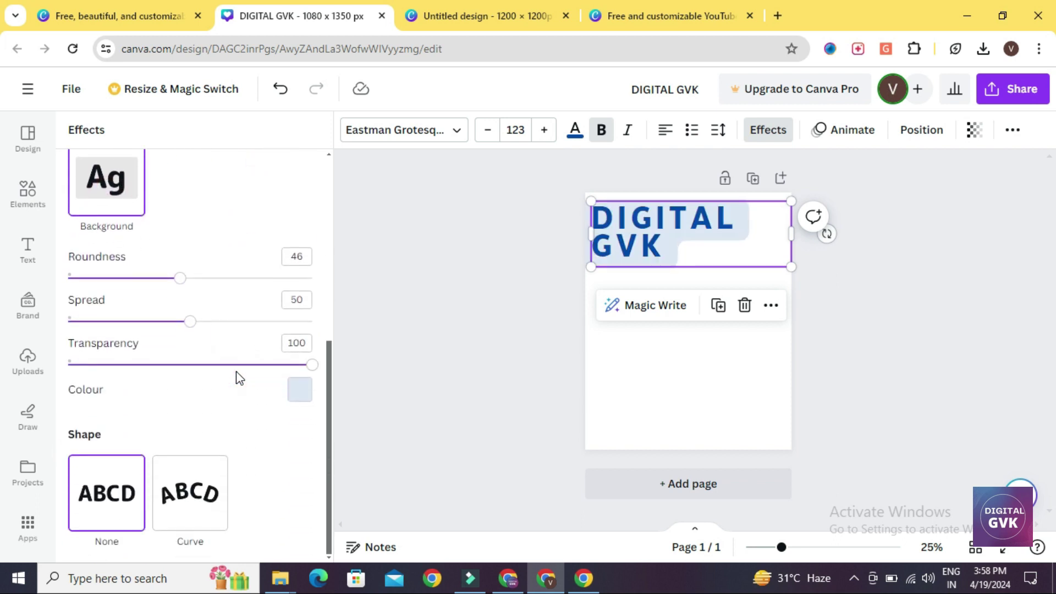
- Try the Curve shape on the heading, set the shape back to None and deselect the text
{"action": "left_click", "coordinate": [204, 477]}
{"action": "left_click", "coordinate": [134, 495]}
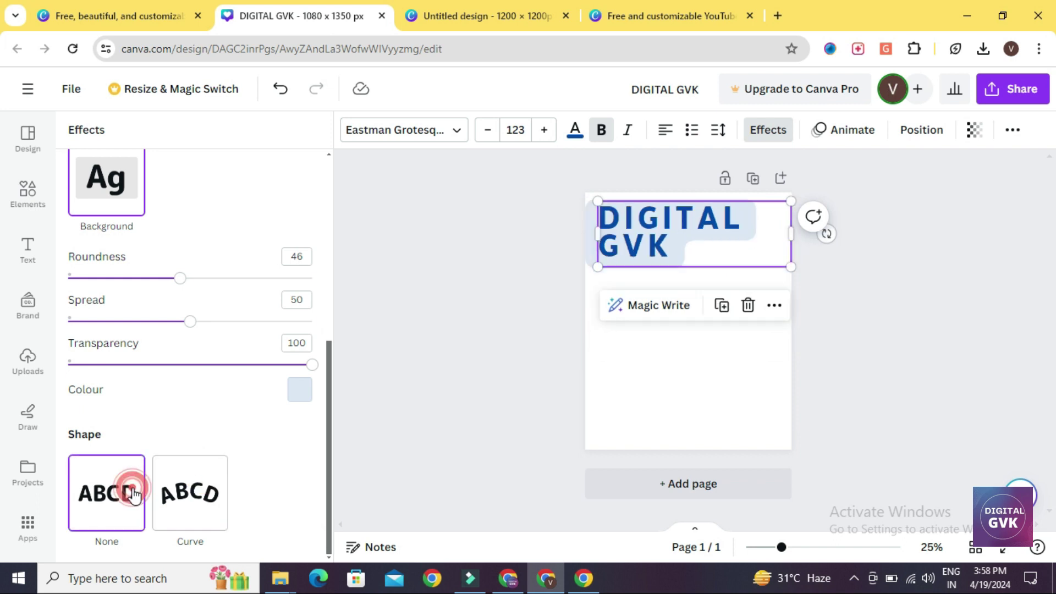
{"action": "left_click", "coordinate": [384, 405]}
- Undo the heading's shape change and its recent text effects back to the Lift style
{"action": "left_click", "coordinate": [663, 255]}
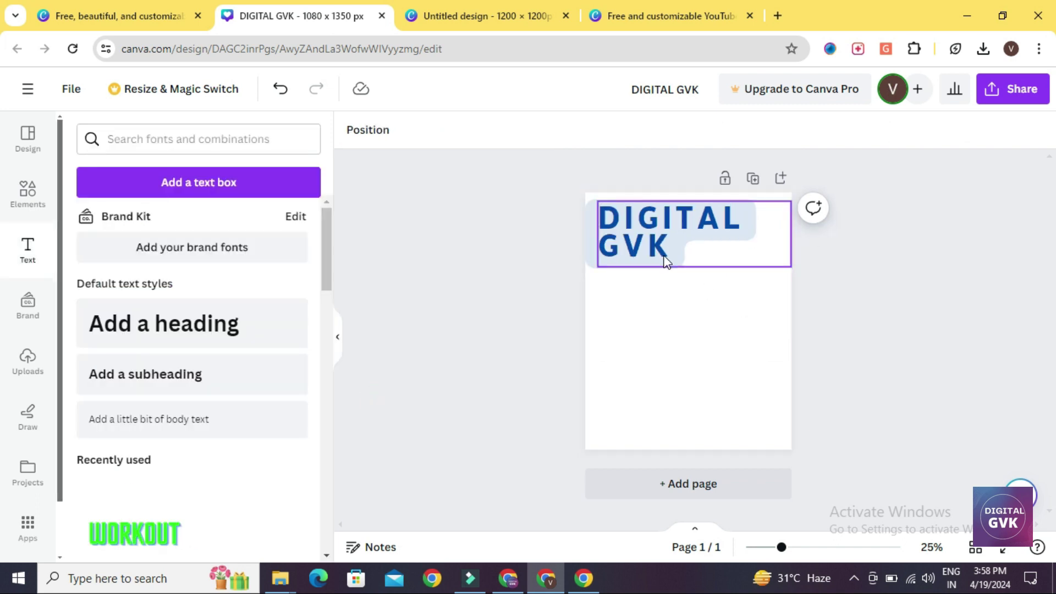
{"action": "key", "text": "ctrl+z"}
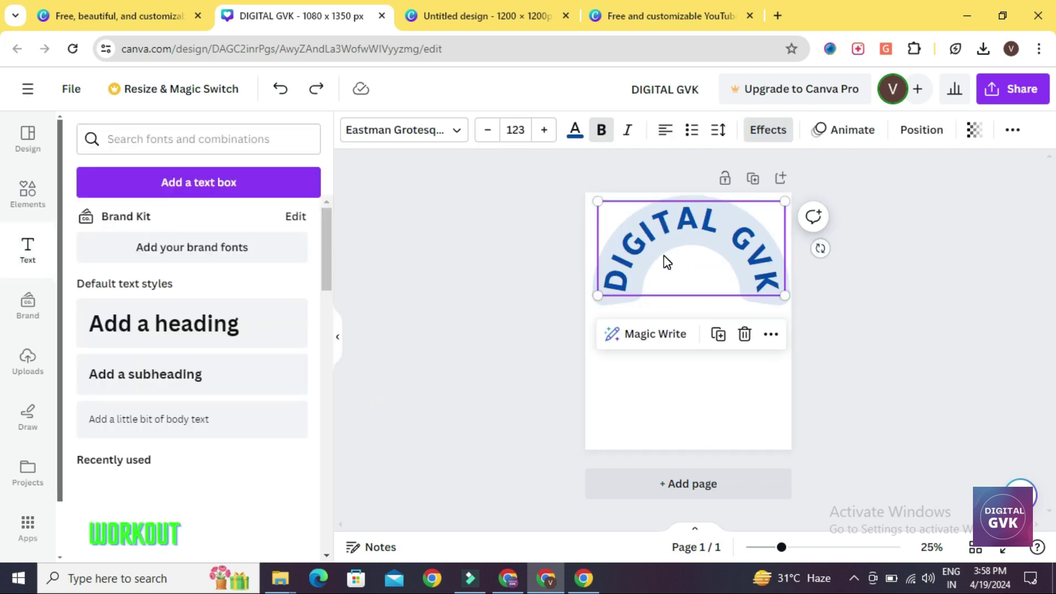
{"action": "key", "text": "ctrl+y"}
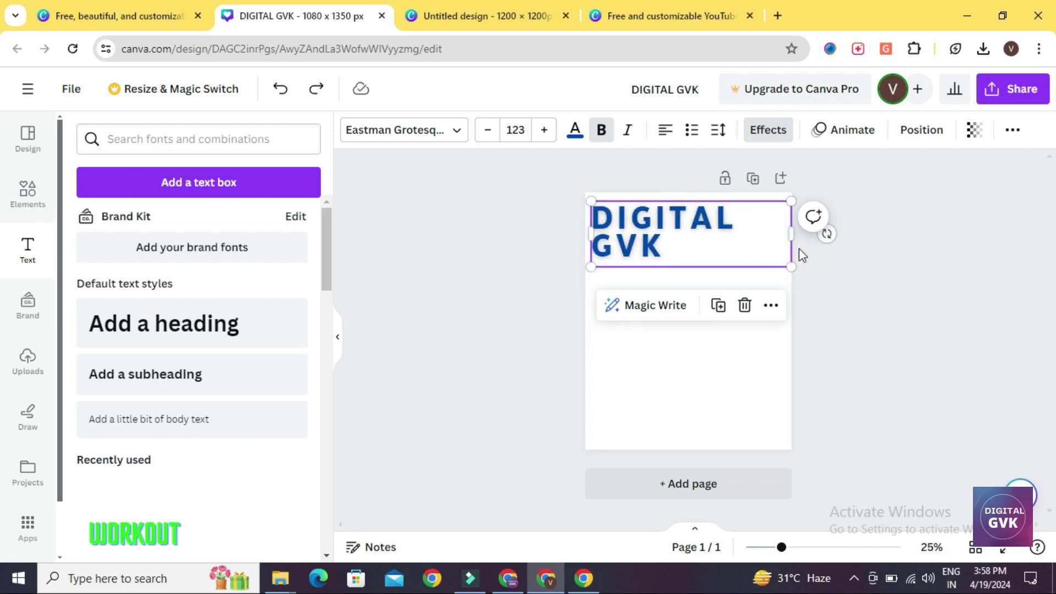
{"action": "left_click_drag", "start_coordinate": [796, 236], "coordinate": [804, 236]}
{"action": "left_click", "coordinate": [831, 306]}
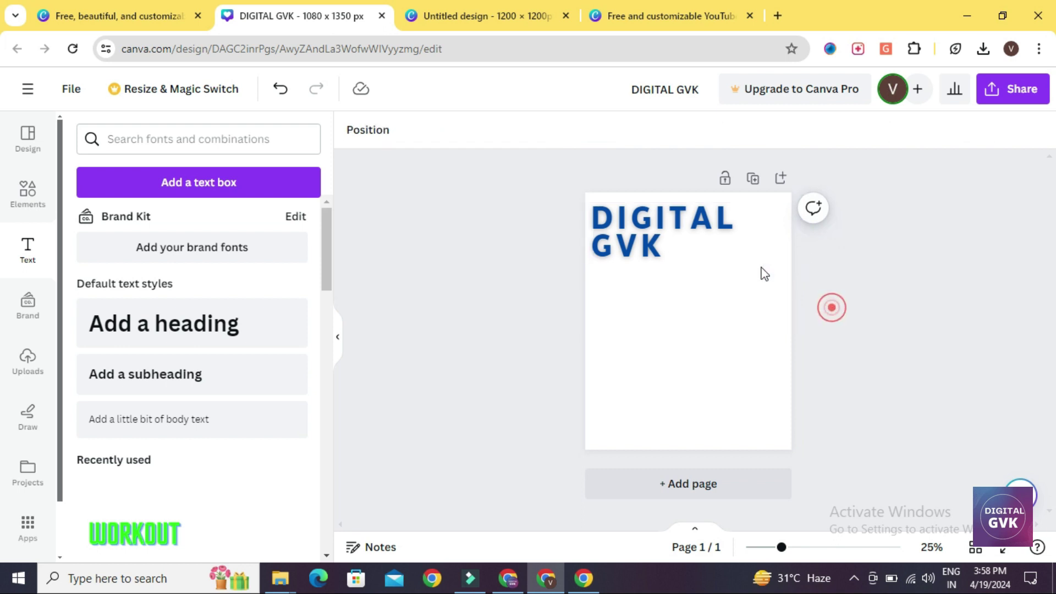
- Undo the heading's remaining effect, its letter and line spacing changes, and its left alignment
{"action": "left_click", "coordinate": [674, 253]}
{"action": "key", "text": "ctrl+z"}
{"action": "key", "text": "ctrl+z"}
{"action": "key", "text": "ctrl+z"}
{"action": "key", "text": "ctrl+z"}
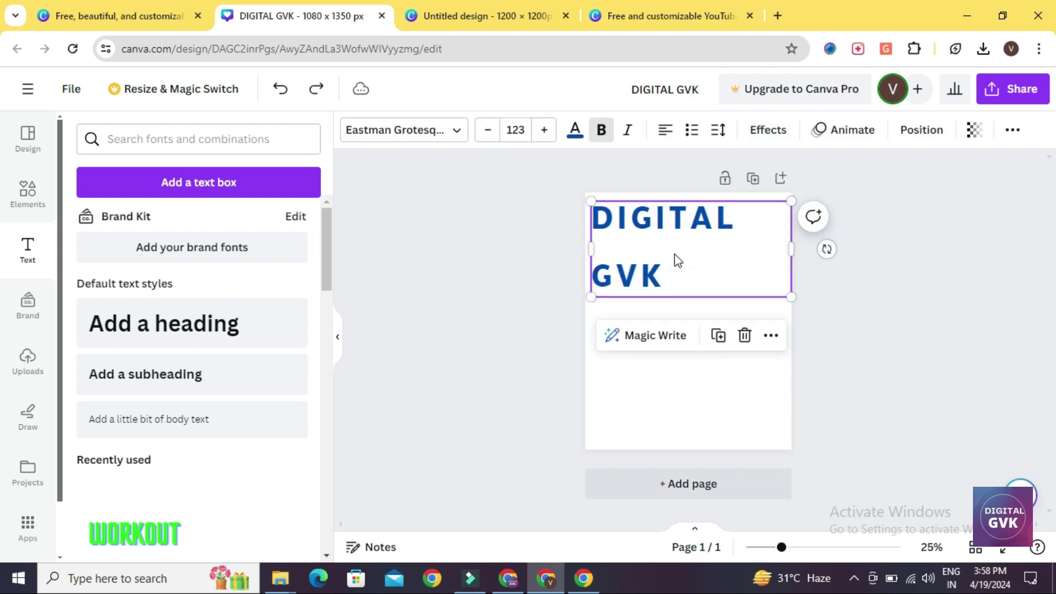
{"action": "key", "text": "ctrl+z"}
{"action": "key", "text": "ctrl+z"}
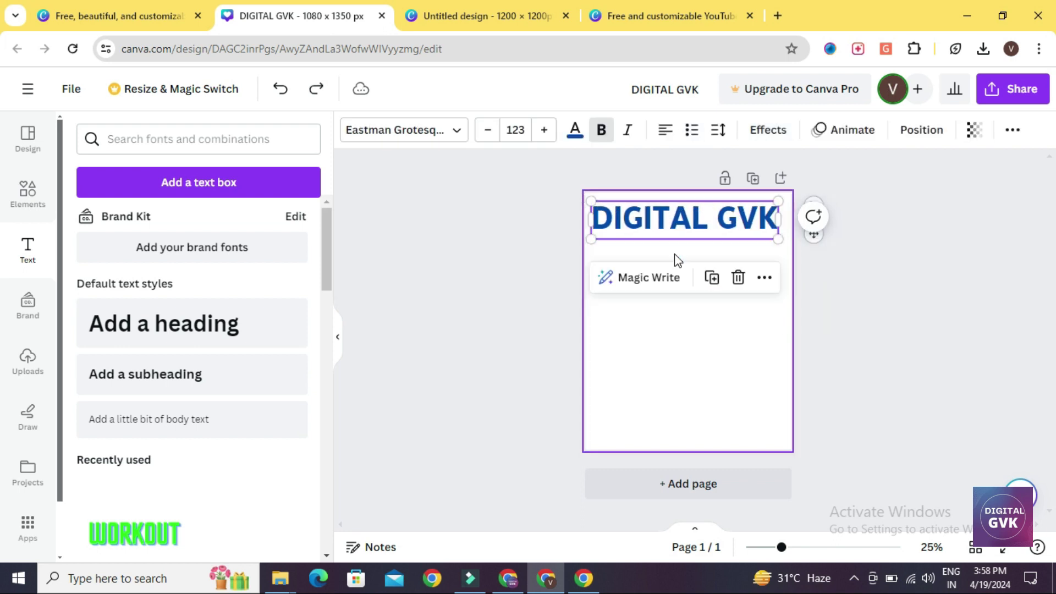
{"action": "left_click", "coordinate": [539, 271]}
- Preview the Pan text animation on the DIGITAL GVK heading and apply the Wipe animation on enter instead
{"action": "left_click", "coordinate": [694, 224]}
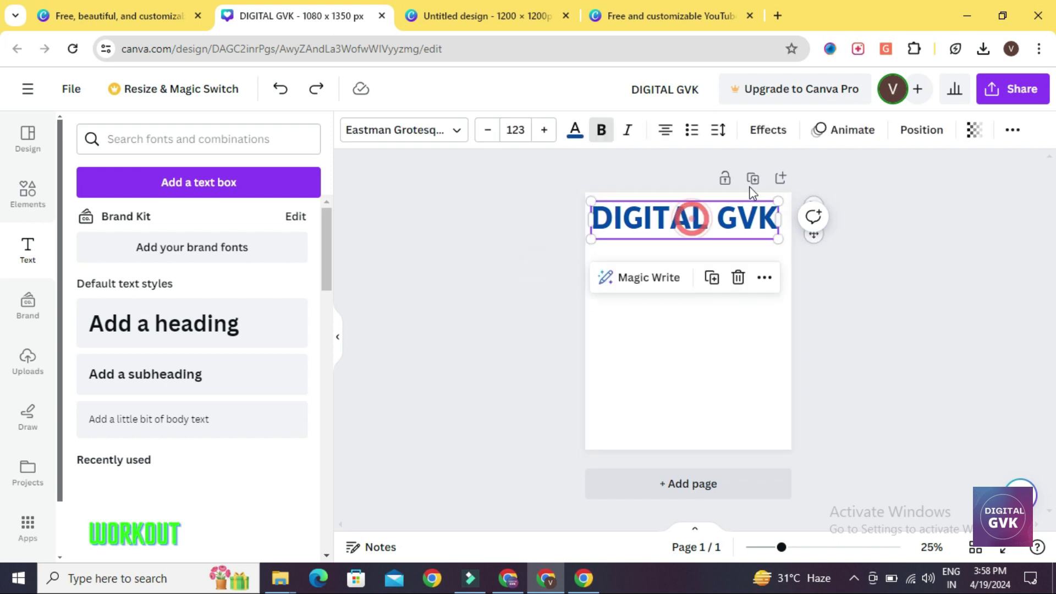
{"action": "left_click", "coordinate": [846, 130]}
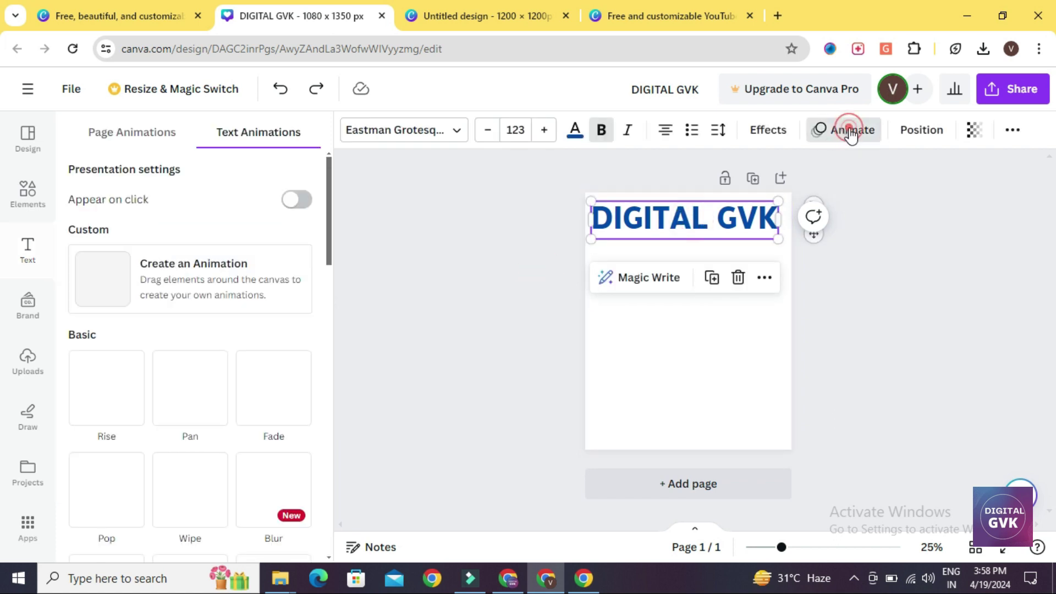
{"action": "left_click", "coordinate": [189, 405]}
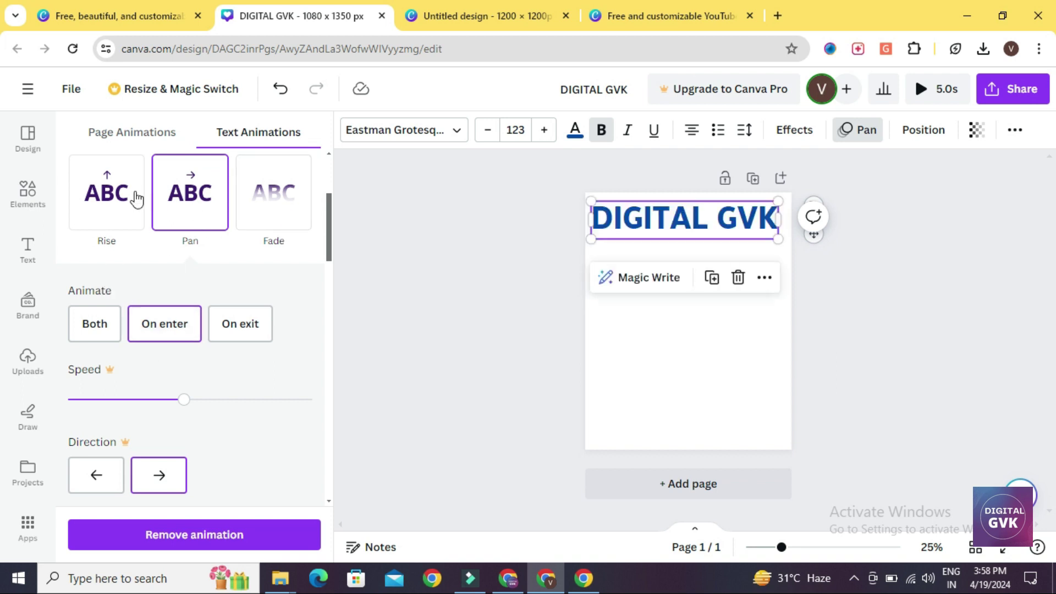
{"action": "scroll", "coordinate": [140, 198], "scroll_direction": "down", "scroll_amount": 5}
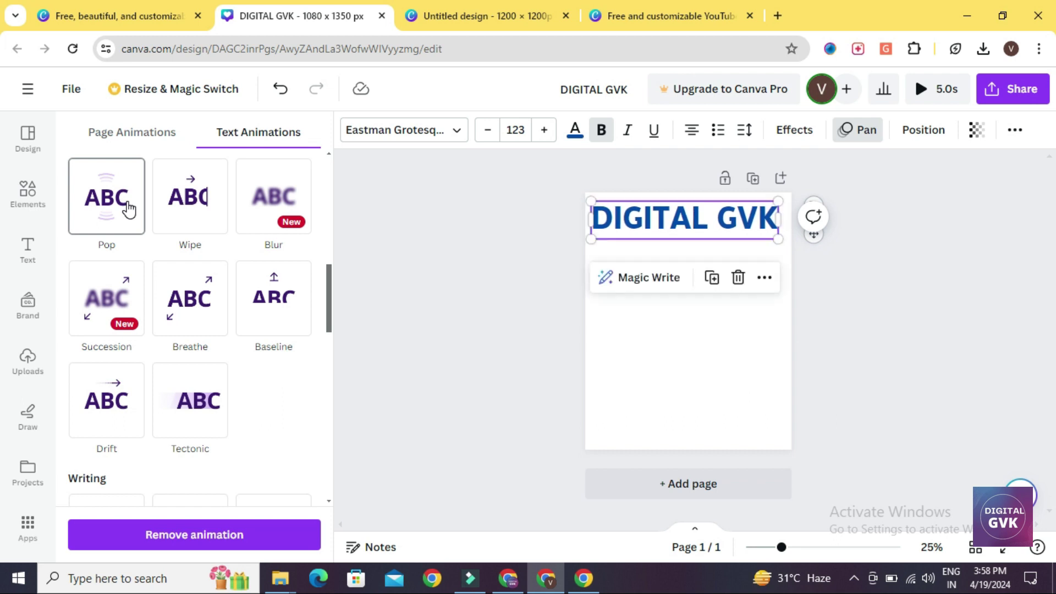
{"action": "left_click", "coordinate": [189, 209]}
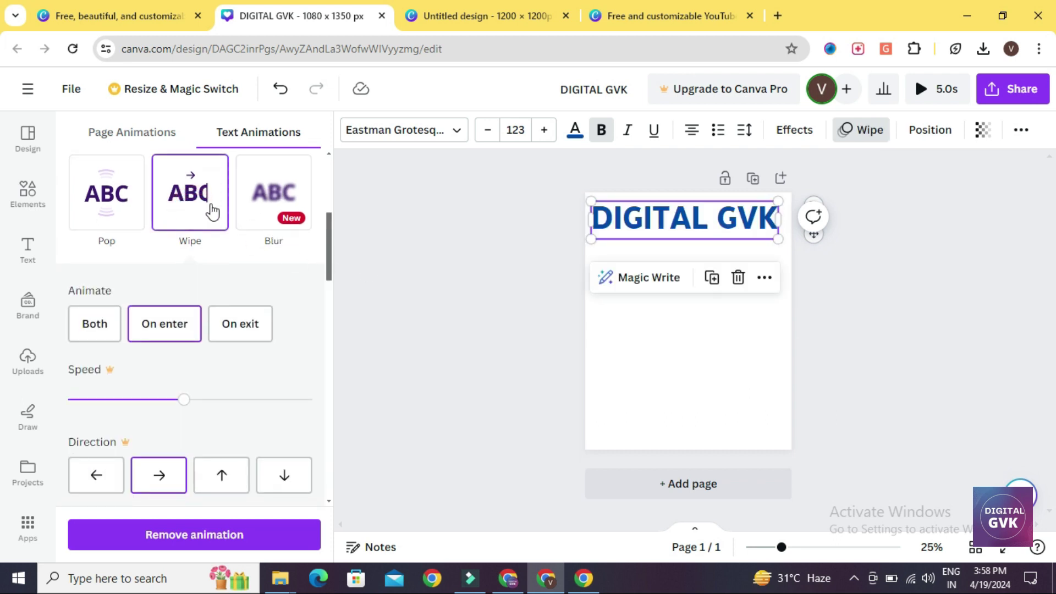
{"action": "left_click", "coordinate": [211, 211]}
- Try left, top and middle page alignment for the heading, and place it at the page's bottom centre
{"action": "left_click", "coordinate": [929, 132]}
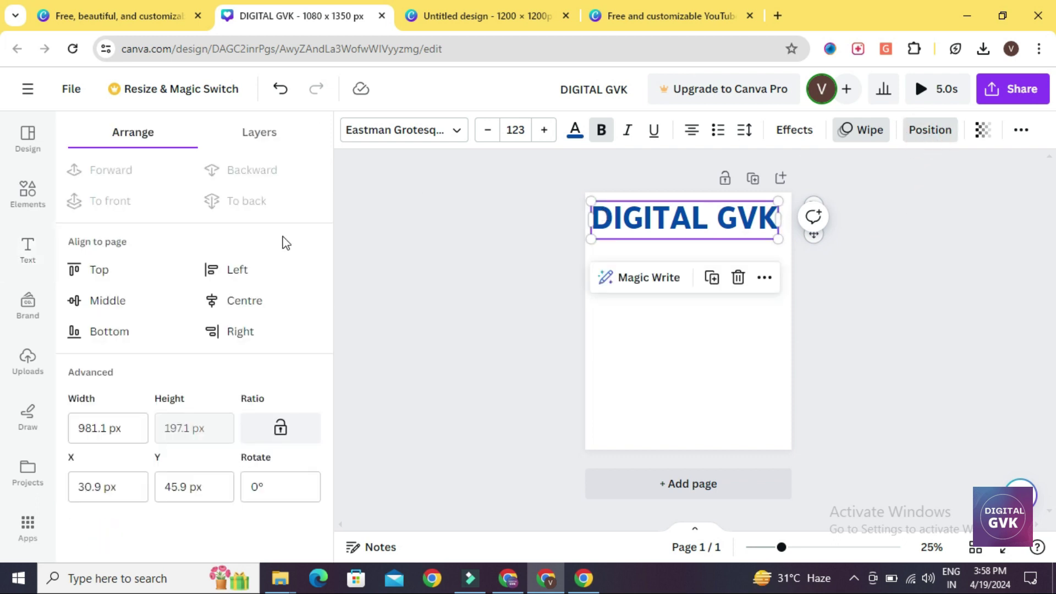
{"action": "left_click", "coordinate": [236, 269]}
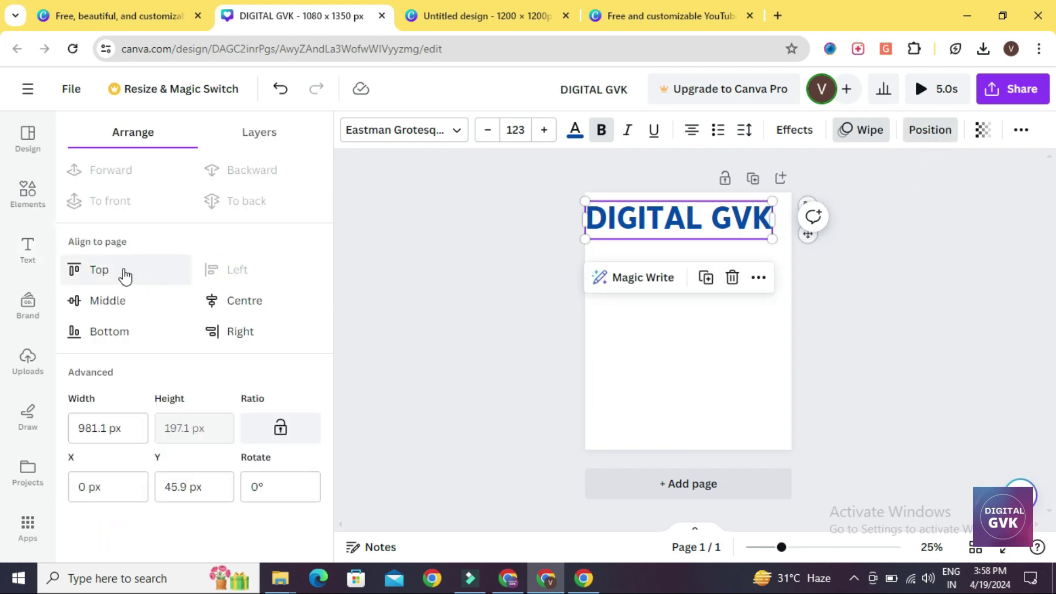
{"action": "left_click", "coordinate": [122, 269]}
{"action": "left_click", "coordinate": [120, 315]}
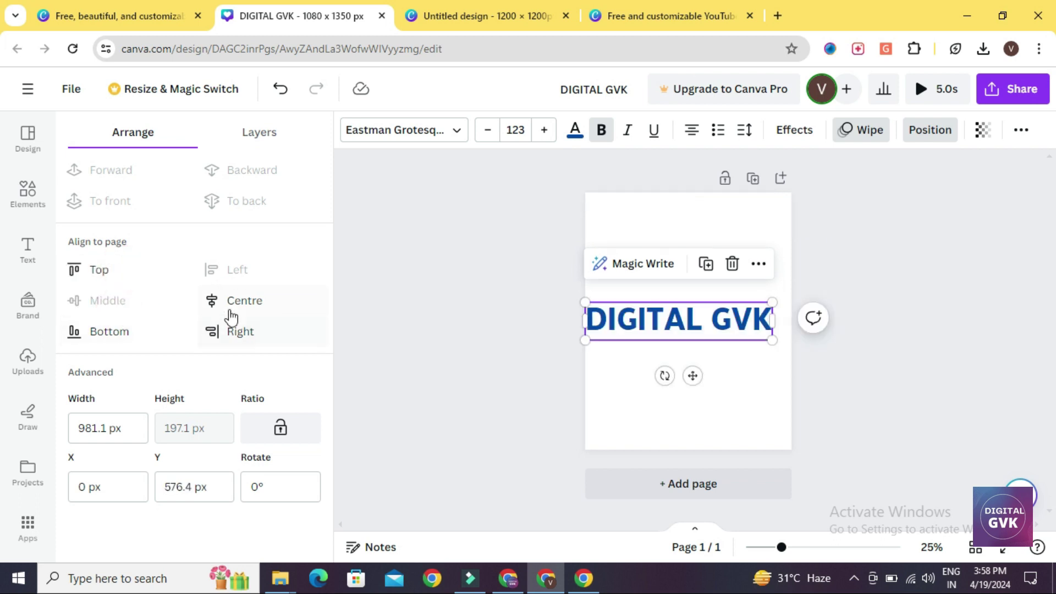
{"action": "left_click", "coordinate": [235, 302]}
{"action": "left_click", "coordinate": [154, 337]}
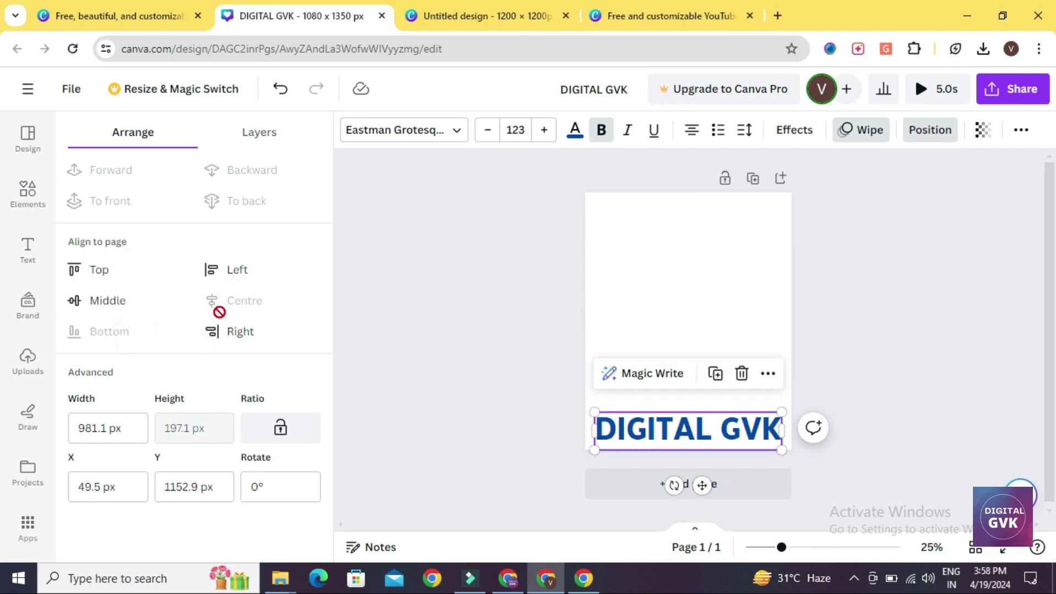
- Align the DIGITAL GVK heading to the top of the page and review its transparency setting, keeping it at 100
{"action": "left_click", "coordinate": [95, 270]}
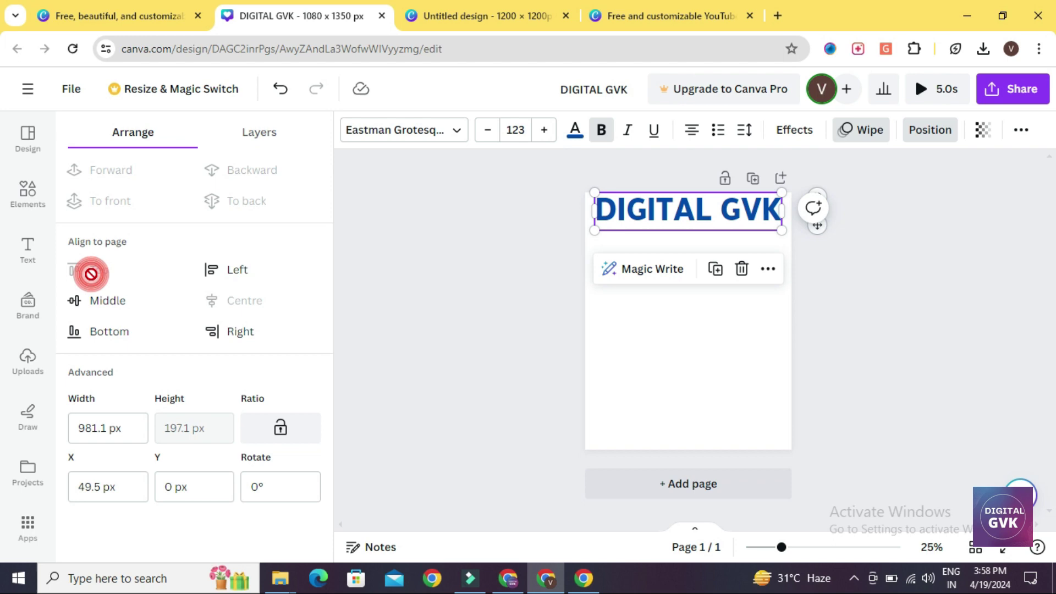
{"action": "left_click", "coordinate": [491, 285]}
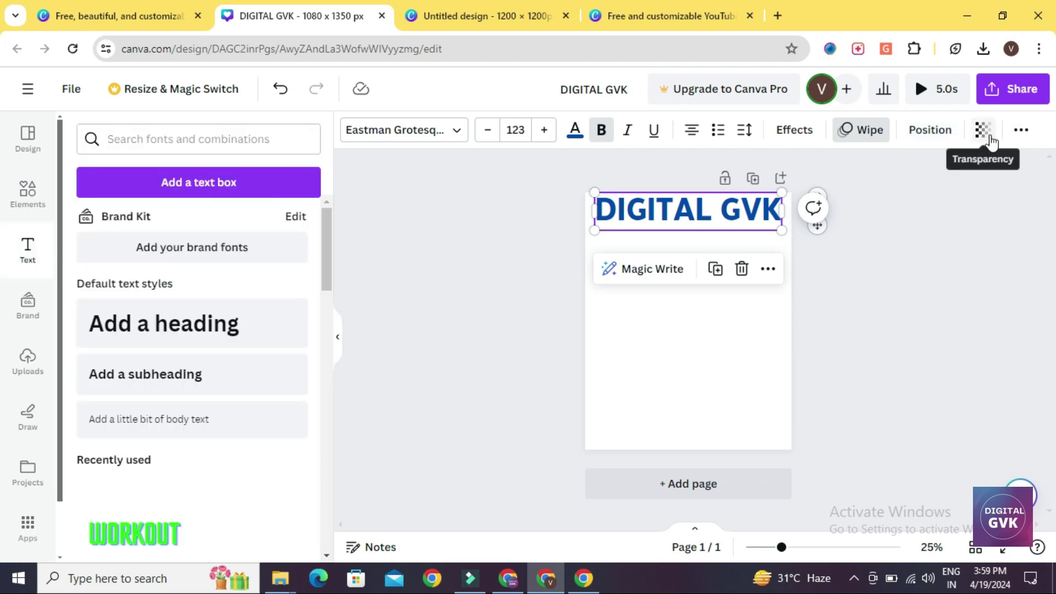
{"action": "left_click", "coordinate": [985, 139]}
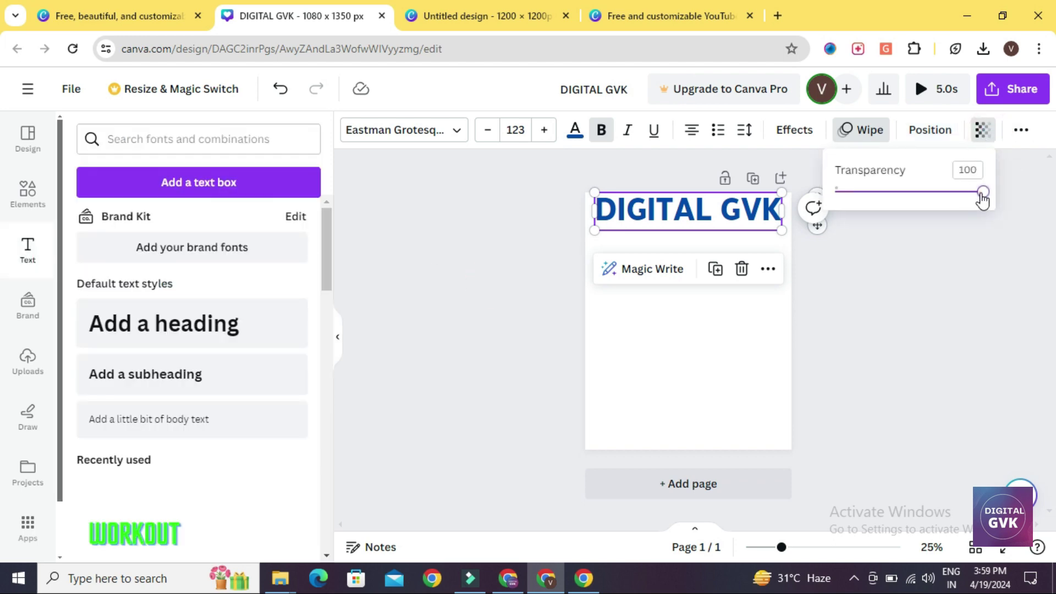
{"action": "mouse_move", "coordinate": [982, 195]}
{"action": "left_mouse_down"}
{"action": "mouse_move", "coordinate": [860, 207]}
{"action": "mouse_move", "coordinate": [830, 193]}
{"action": "mouse_move", "coordinate": [982, 191]}
{"action": "left_mouse_up"}
{"action": "left_click", "coordinate": [921, 267]}
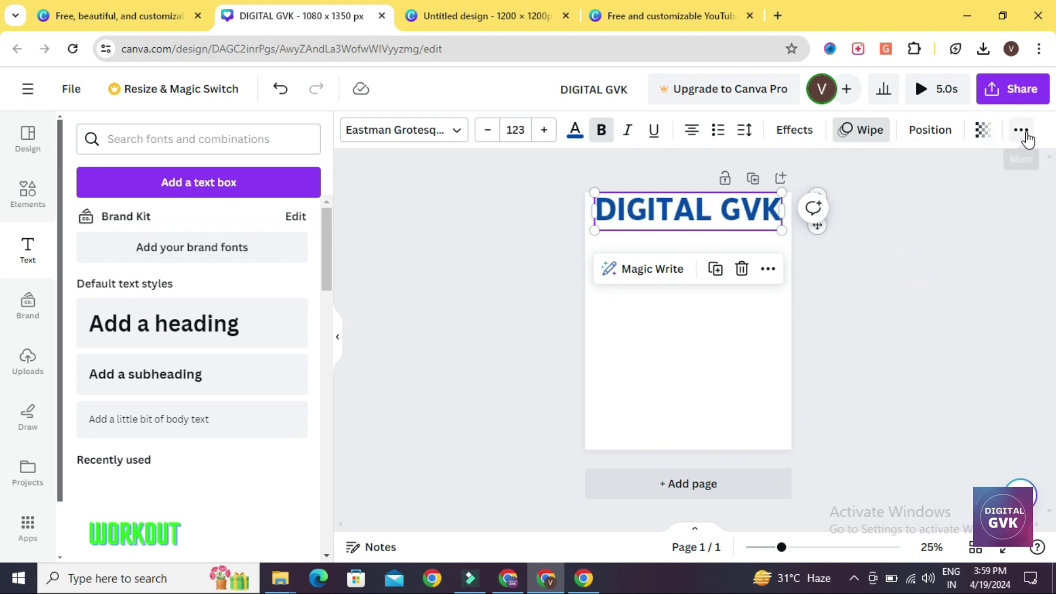
- Try strikethrough on the heading, remove it again, and try the uppercase toggle
{"action": "left_click", "coordinate": [1024, 132]}
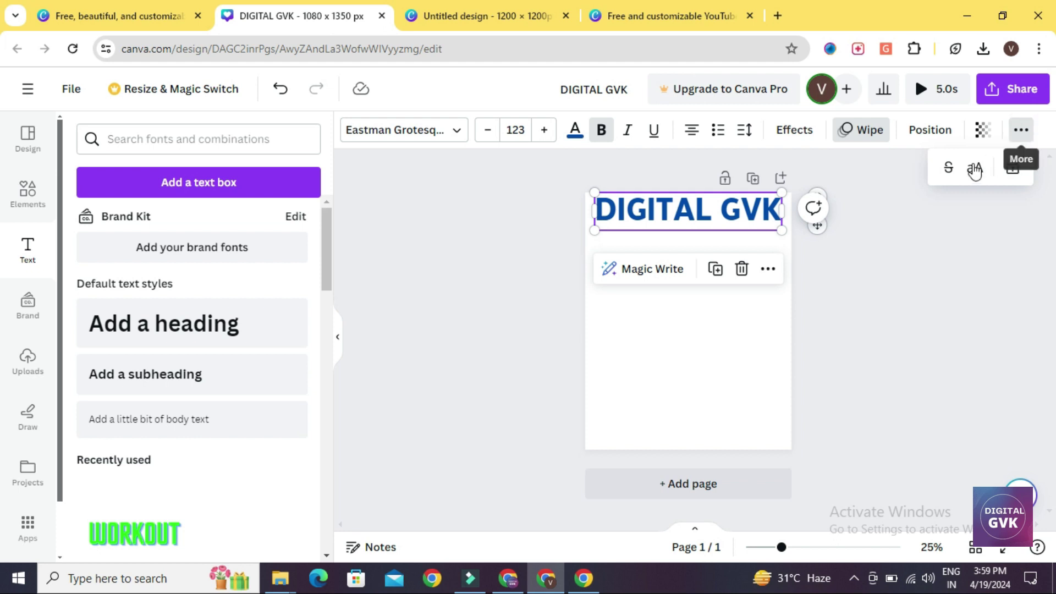
{"action": "left_click", "coordinate": [949, 168]}
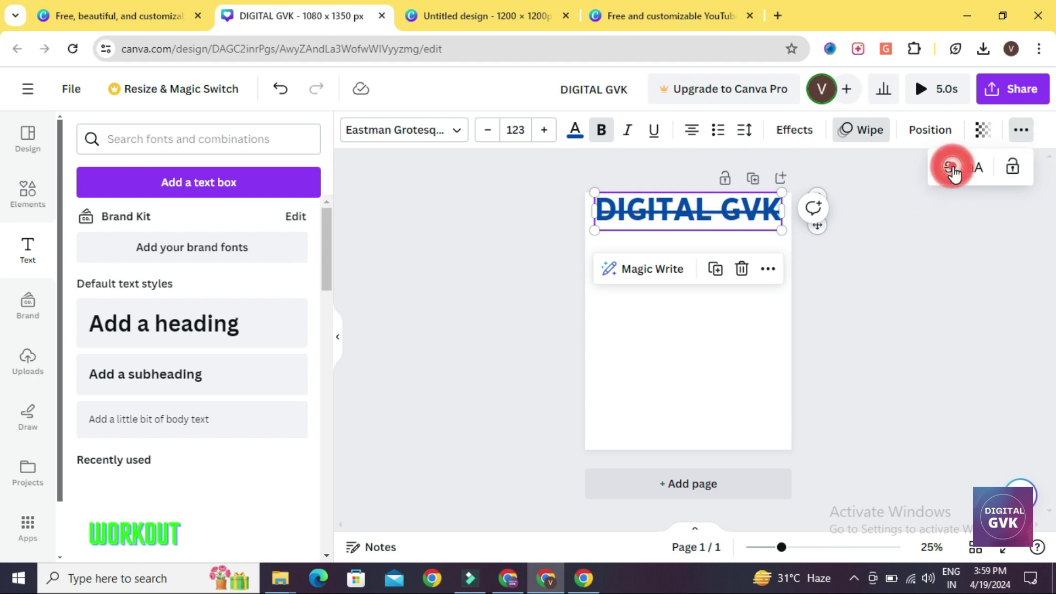
{"action": "left_click", "coordinate": [951, 169]}
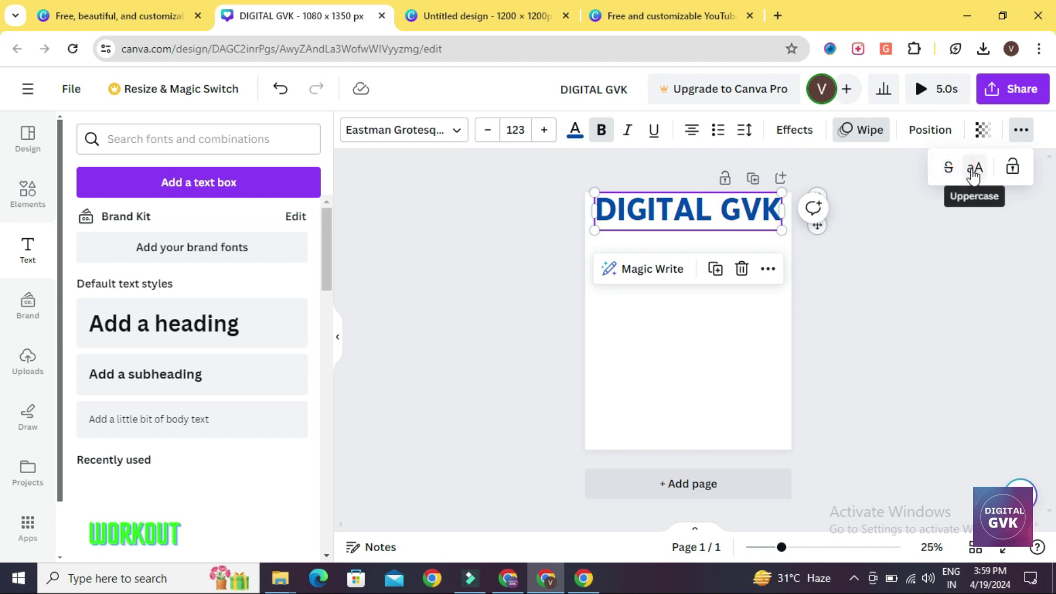
{"action": "left_click", "coordinate": [972, 172]}
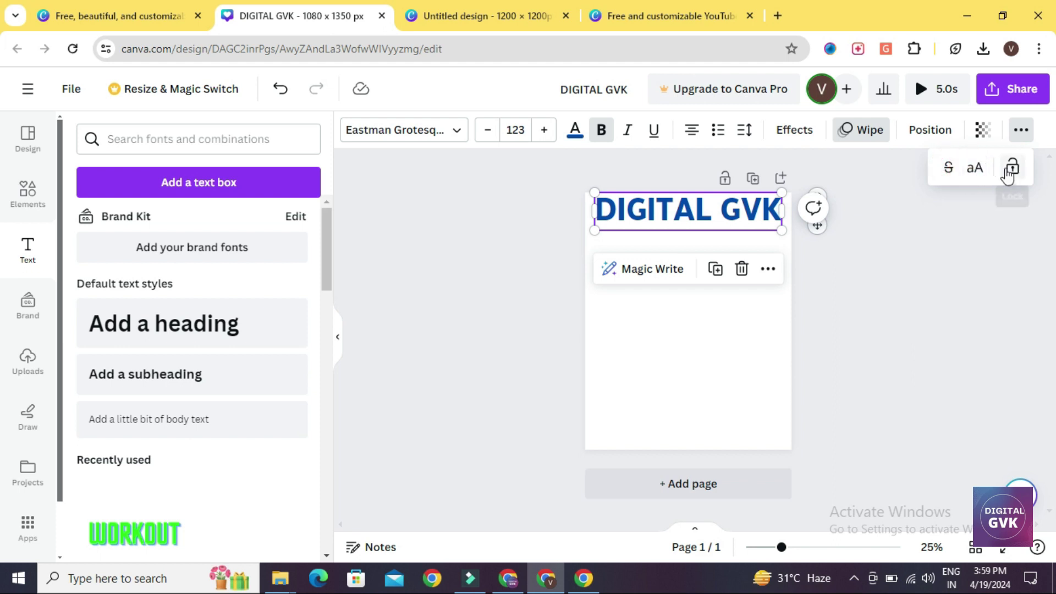
- Lock the heading, unlock it again, and move it slightly down the page
{"action": "left_click", "coordinate": [1008, 169]}
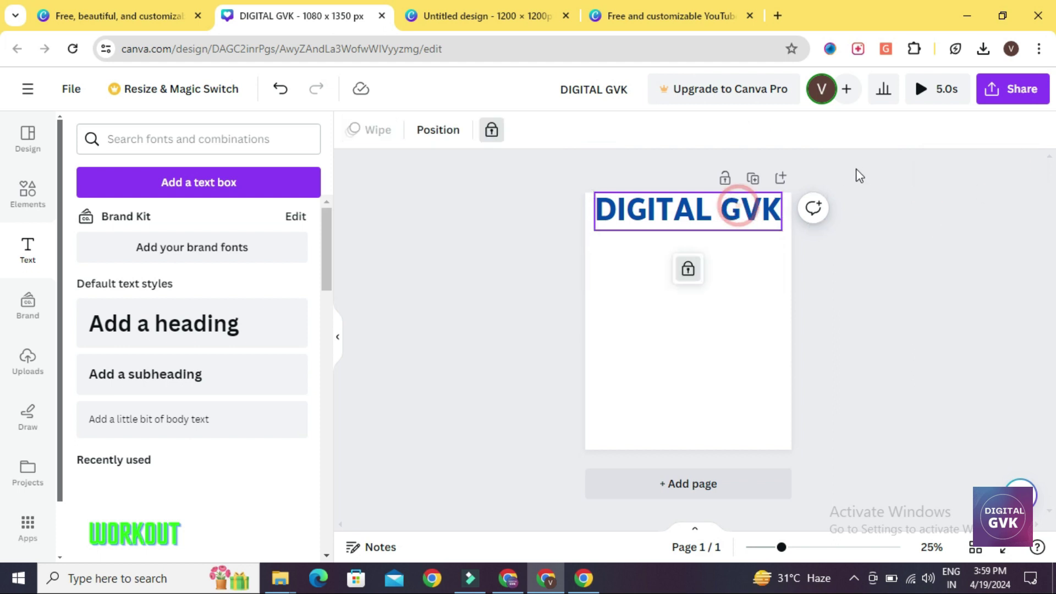
{"action": "left_click", "coordinate": [490, 130]}
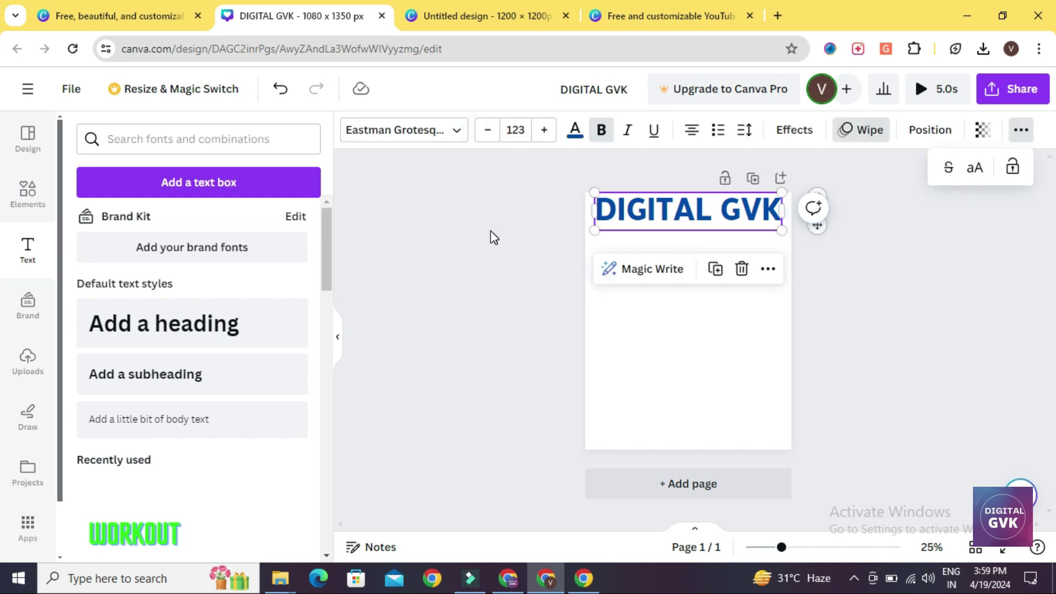
{"action": "left_click", "coordinate": [554, 252]}
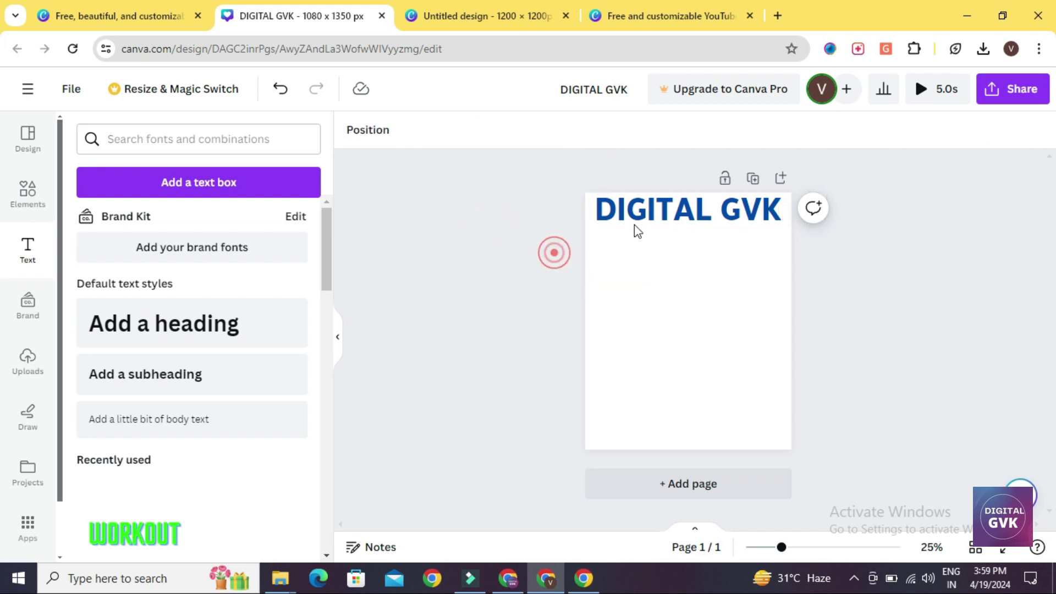
{"action": "left_click_drag", "start_coordinate": [655, 219], "coordinate": [635, 235]}
- Try adding the recently used WORKOUT text style to the page, delete it, and browse the font combinations
{"action": "scroll", "coordinate": [305, 347], "scroll_direction": "down", "scroll_amount": 1}
{"action": "scroll", "coordinate": [304, 349], "scroll_direction": "down", "scroll_amount": 3}
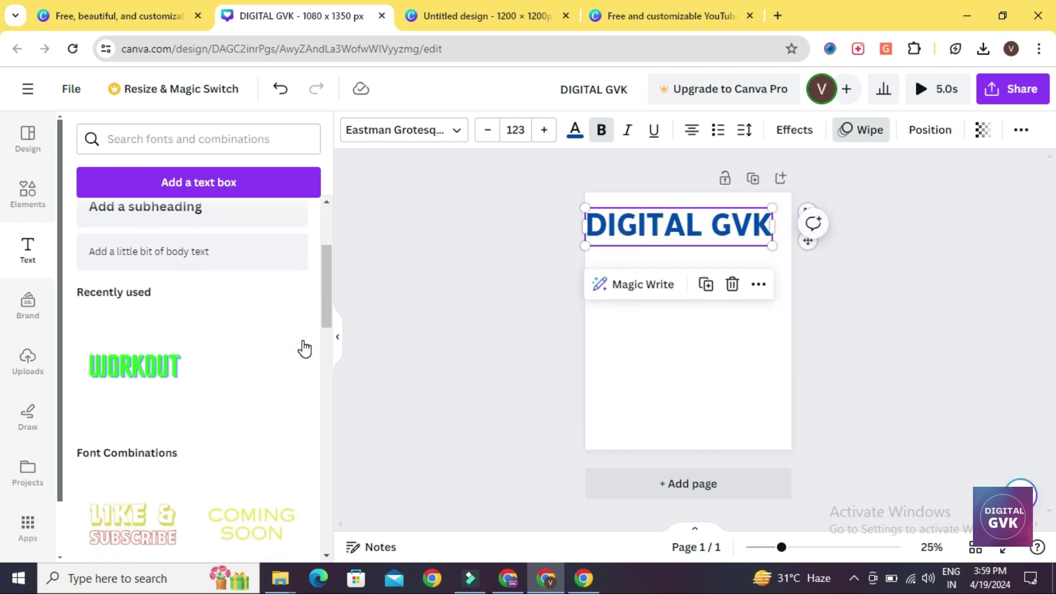
{"action": "left_click", "coordinate": [162, 379]}
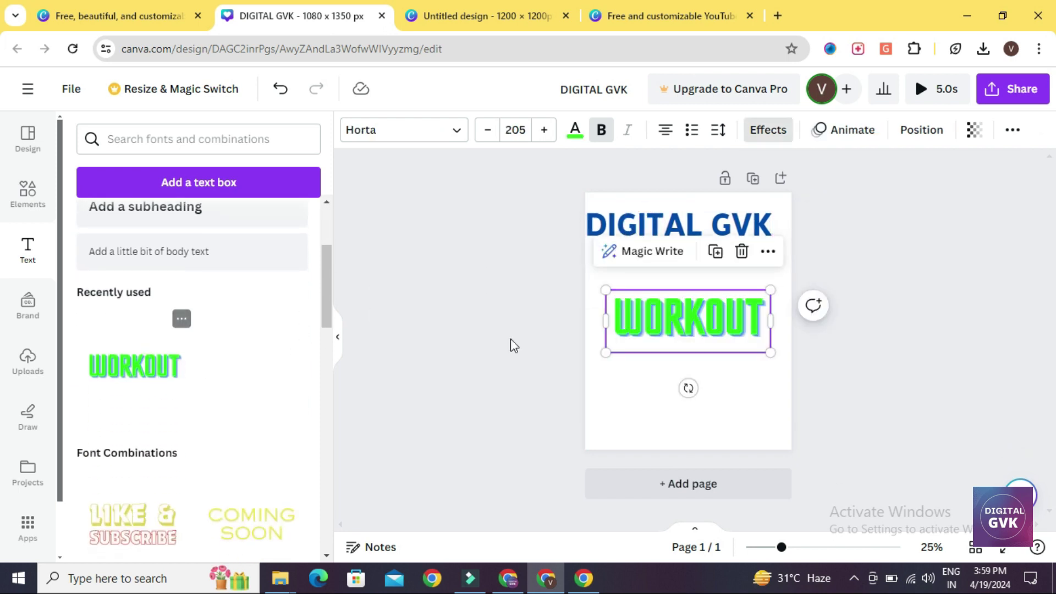
{"action": "key", "text": "Delete"}
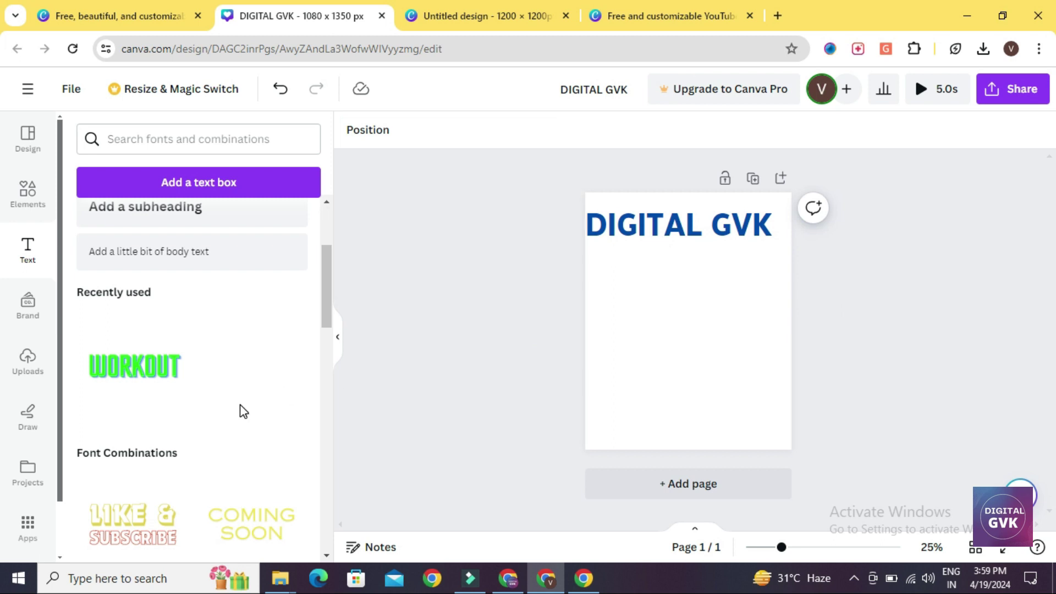
{"action": "scroll", "coordinate": [240, 410], "scroll_direction": "down", "scroll_amount": 10}
{"action": "scroll", "coordinate": [268, 379], "scroll_direction": "up", "scroll_amount": 15}
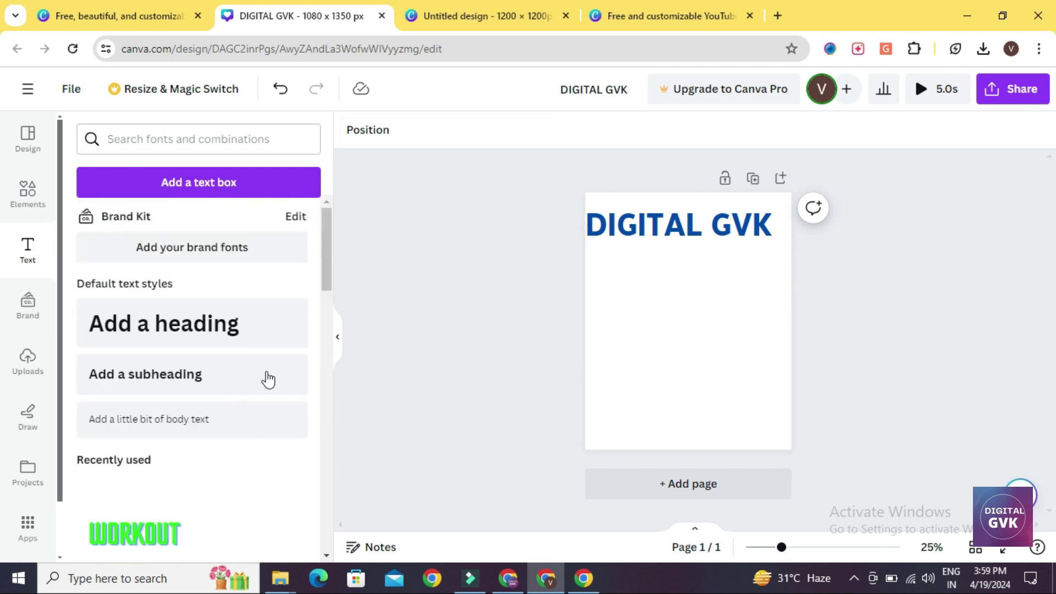
- Reposition the DIGITAL GVK heading so it is horizontally centred just below the page's top edge
{"action": "left_click_drag", "start_coordinate": [620, 230], "coordinate": [637, 233]}
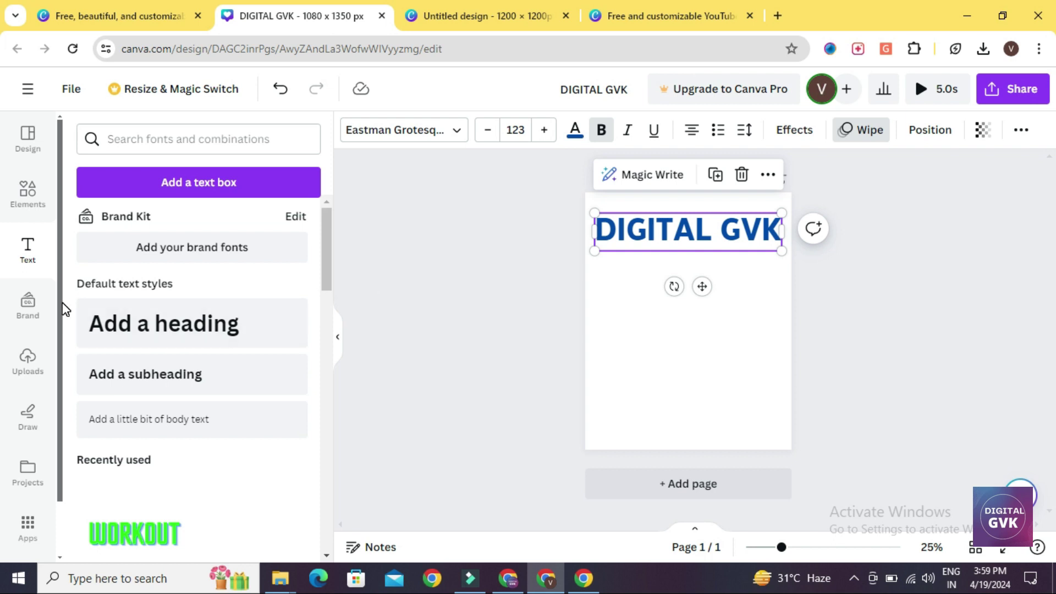
{"action": "left_click", "coordinate": [555, 283]}
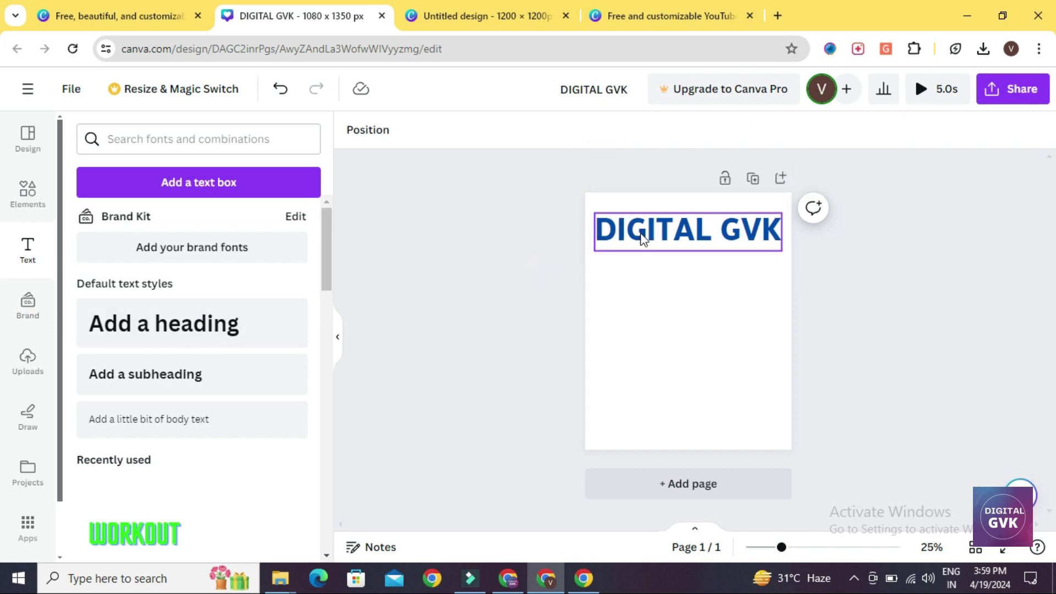
{"action": "left_click_drag", "start_coordinate": [641, 233], "coordinate": [642, 229]}
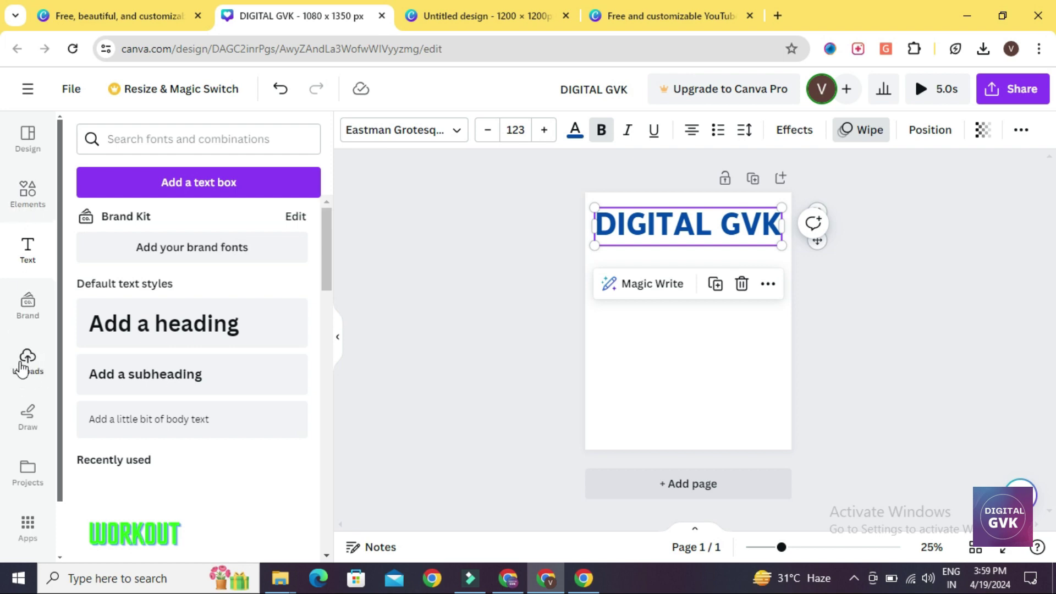
- Upload the DIGITAL GVK logo image from the computer's Desktop folder
{"action": "left_click", "coordinate": [23, 369]}
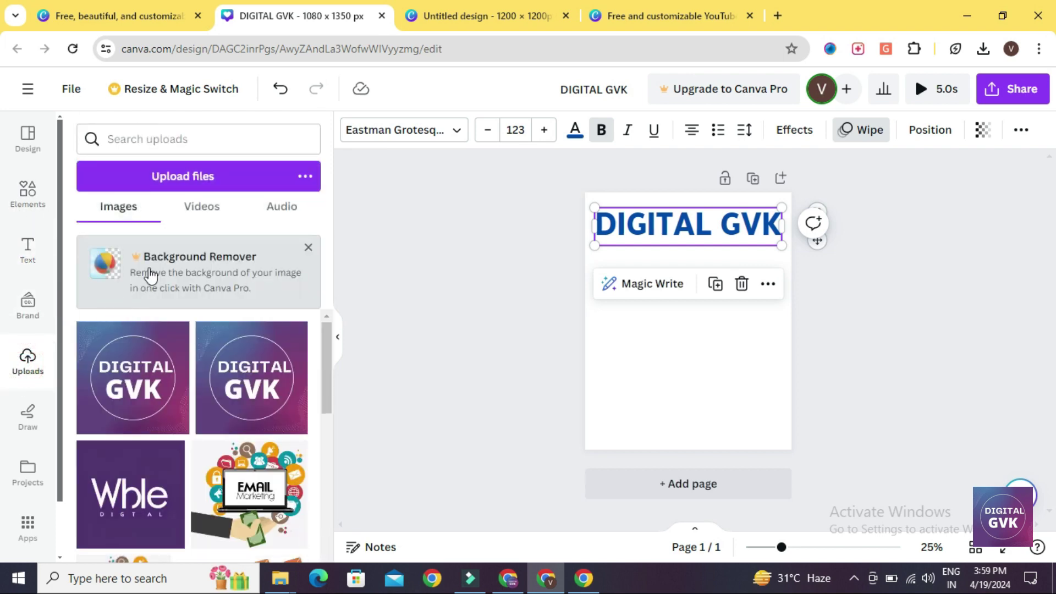
{"action": "left_click", "coordinate": [214, 177]}
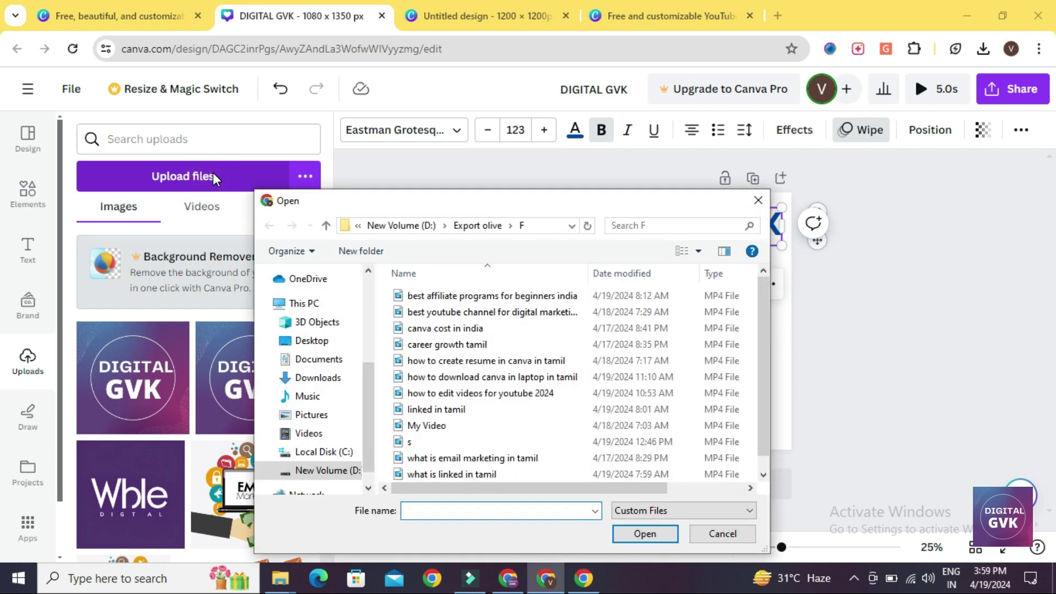
{"action": "left_click", "coordinate": [335, 377]}
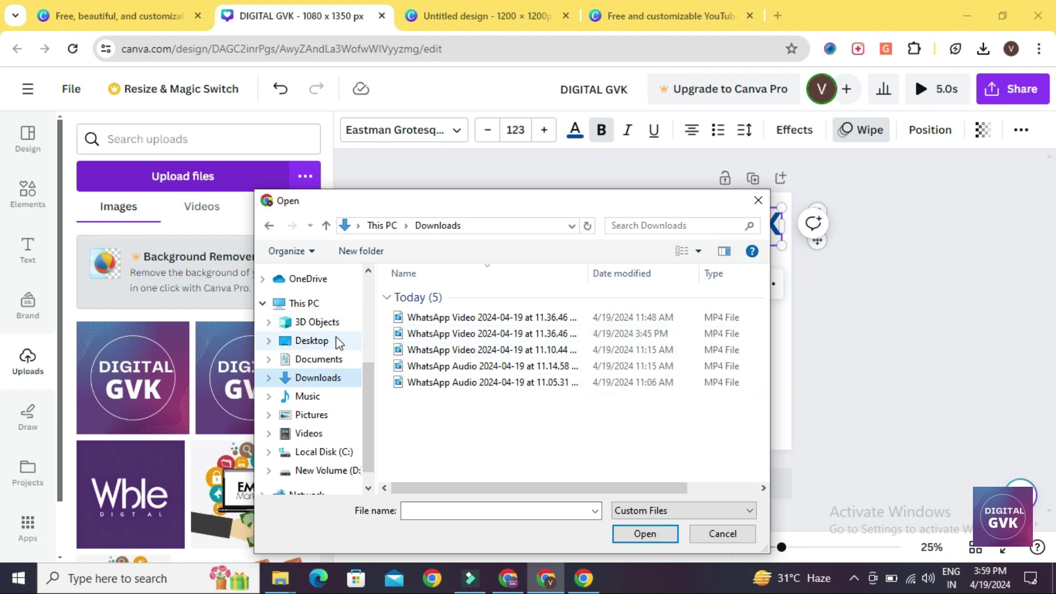
{"action": "left_click", "coordinate": [336, 341]}
{"action": "double_click", "coordinate": [438, 305]}
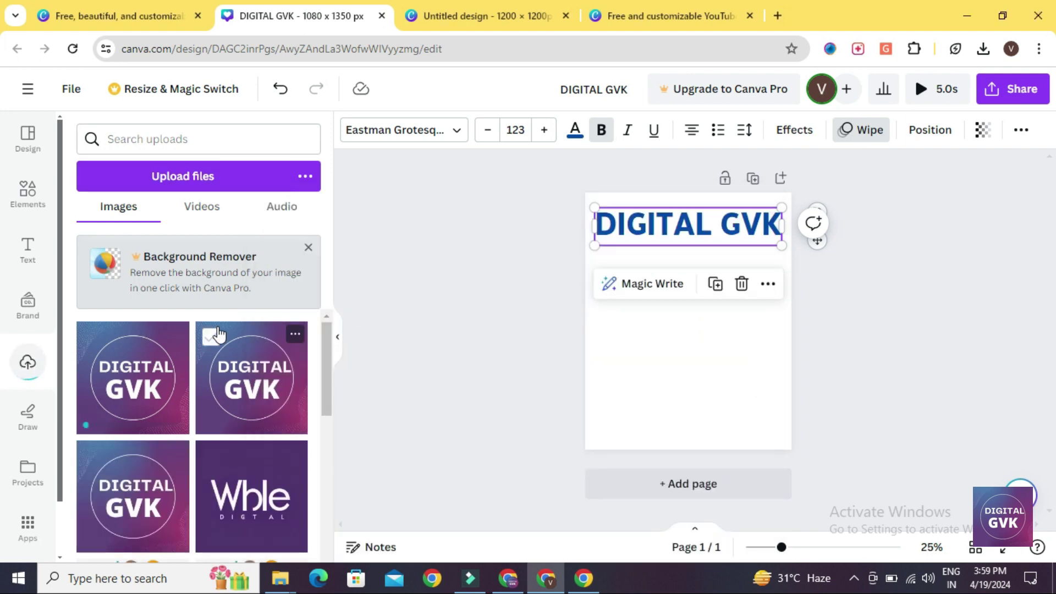
- Place the uploaded DIGITAL GVK logo on the page, enlarge it slightly, and centre it horizontally below the heading
{"action": "left_click", "coordinate": [149, 403]}
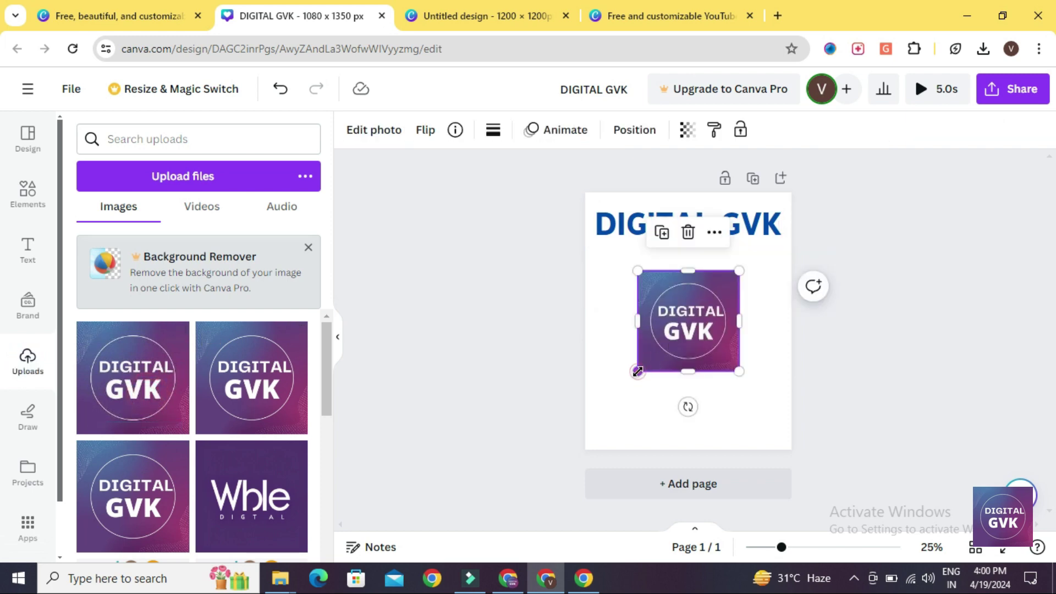
{"action": "left_click_drag", "start_coordinate": [638, 371], "coordinate": [672, 321]}
{"action": "left_click_drag", "start_coordinate": [703, 286], "coordinate": [617, 383]}
{"action": "left_click", "coordinate": [509, 358]}
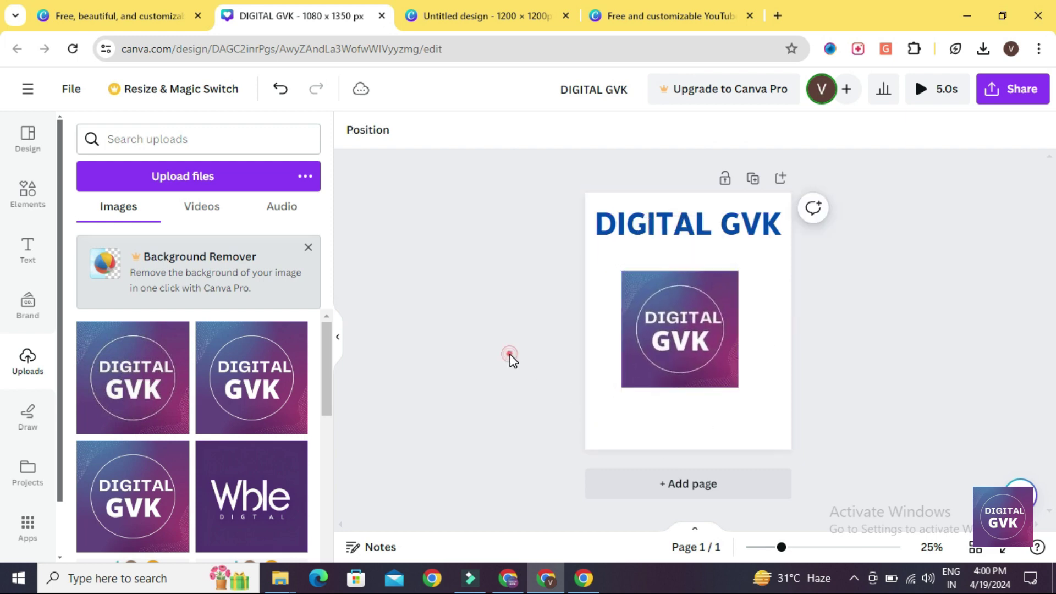
{"action": "left_click", "coordinate": [658, 325]}
{"action": "left_click_drag", "start_coordinate": [659, 324], "coordinate": [662, 321]}
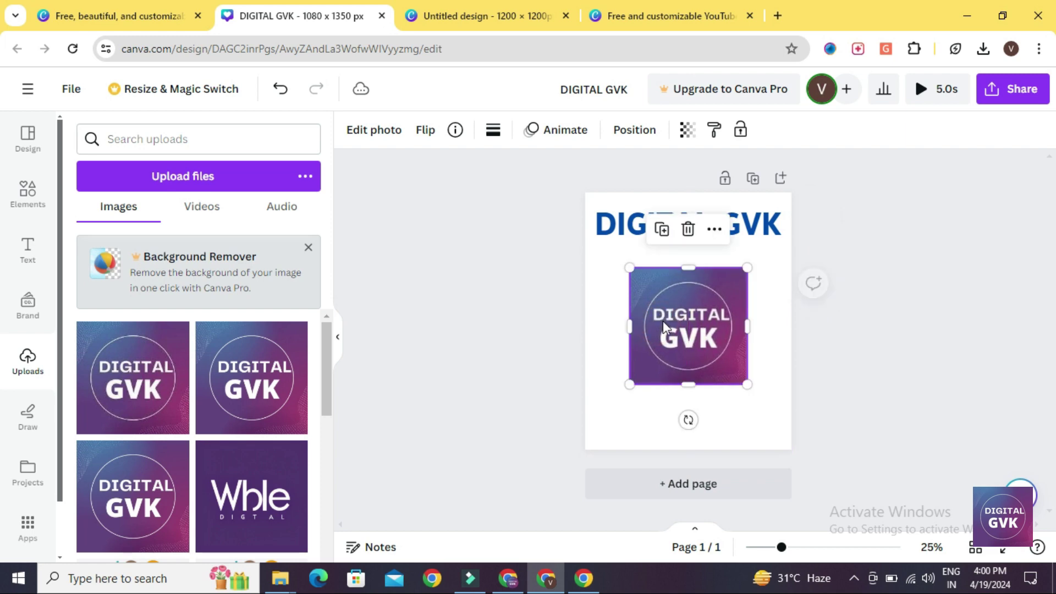
{"action": "left_click", "coordinate": [493, 321]}
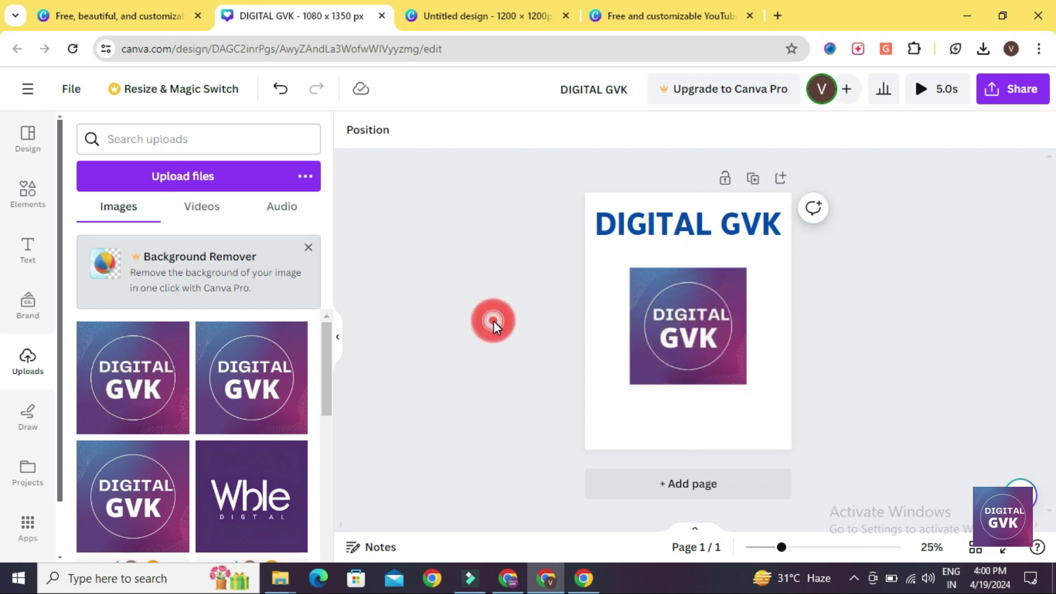
- Open the logo image for photo editing and try the Fresco, Belvedere, Luna, Aero and Bali filters on it
{"action": "left_click", "coordinate": [714, 358]}
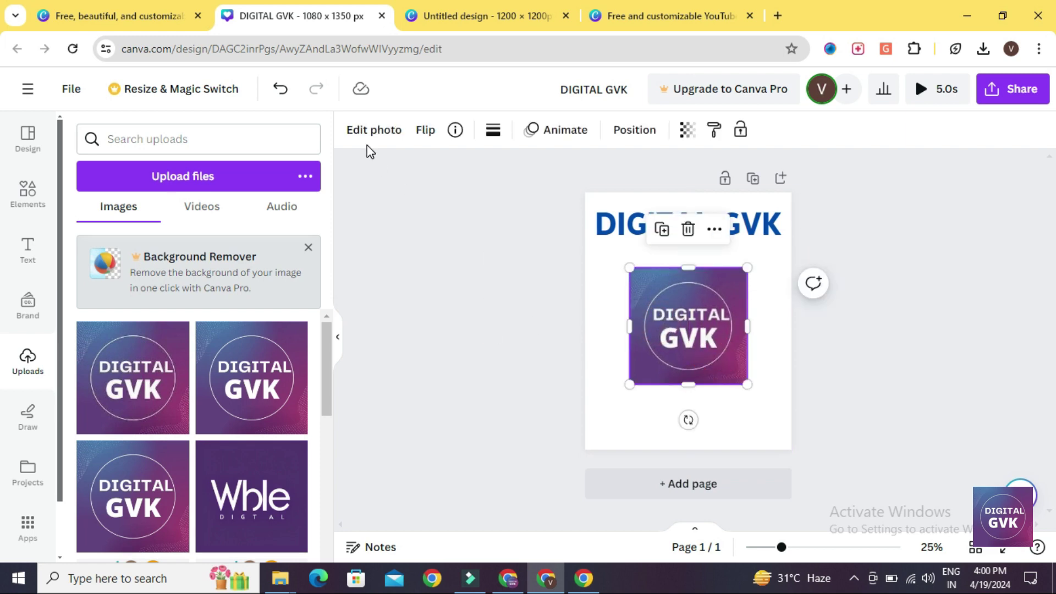
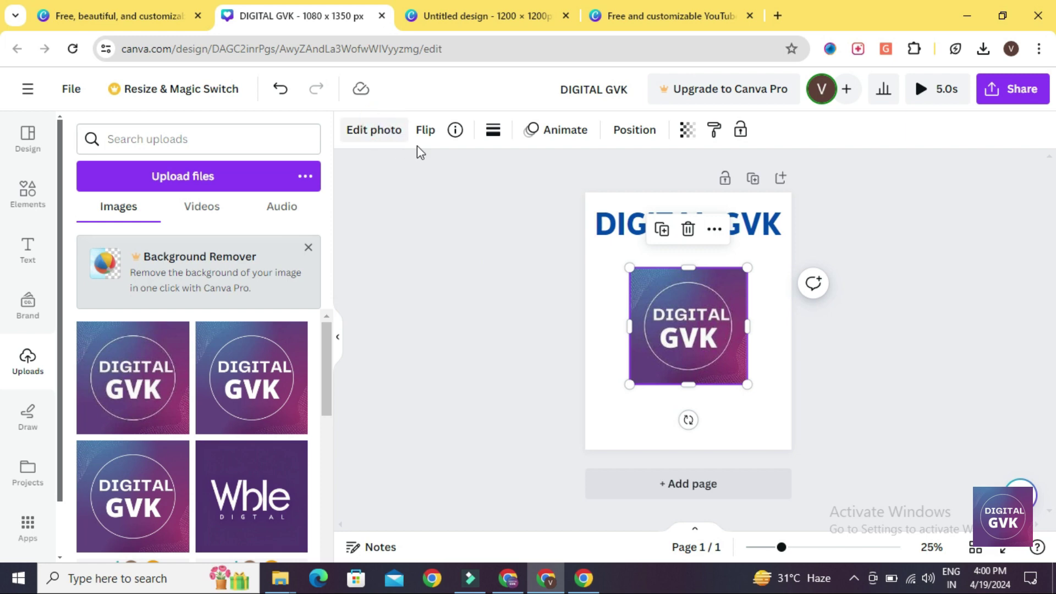
{"action": "left_click", "coordinate": [397, 137]}
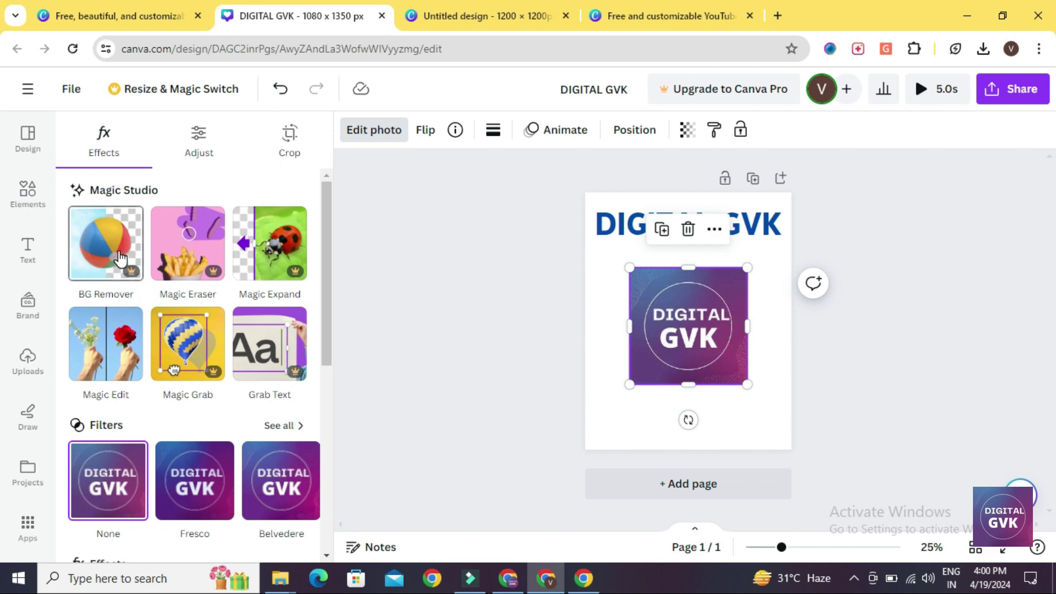
{"action": "scroll", "coordinate": [126, 270], "scroll_direction": "down", "scroll_amount": 3}
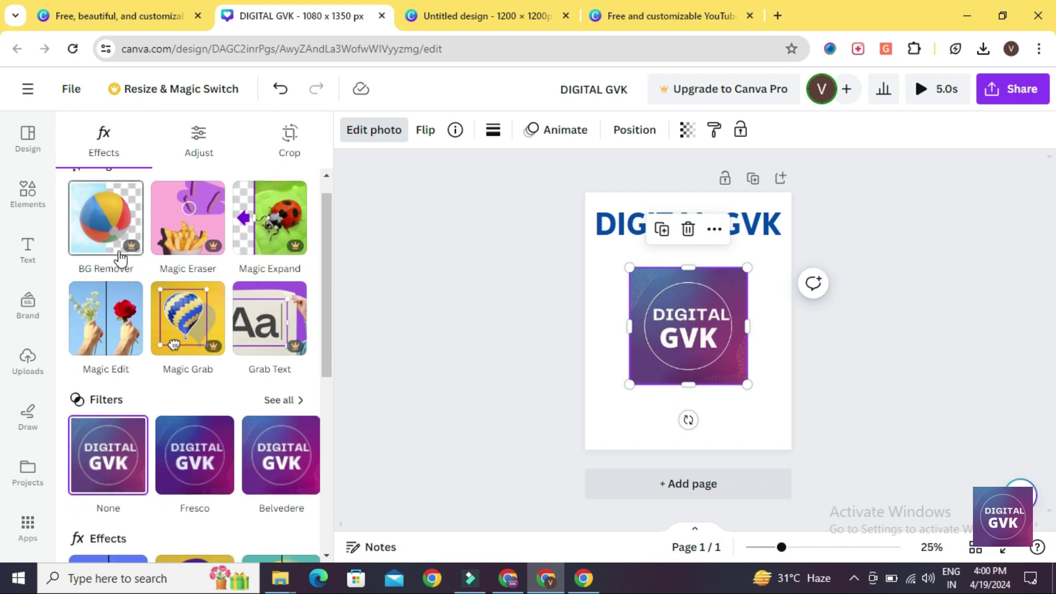
{"action": "left_click", "coordinate": [190, 361]}
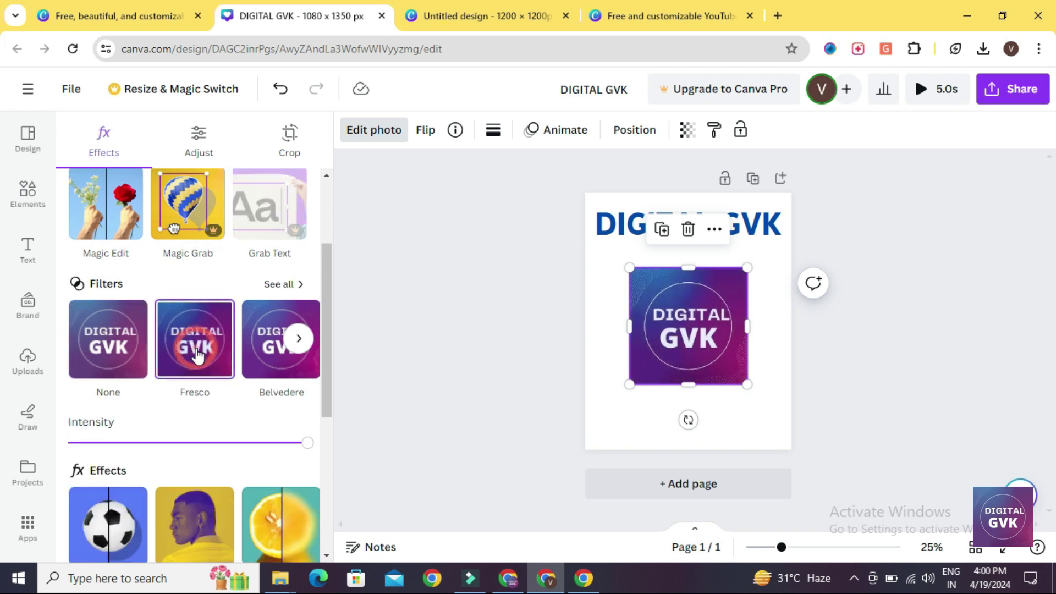
{"action": "left_click", "coordinate": [264, 367]}
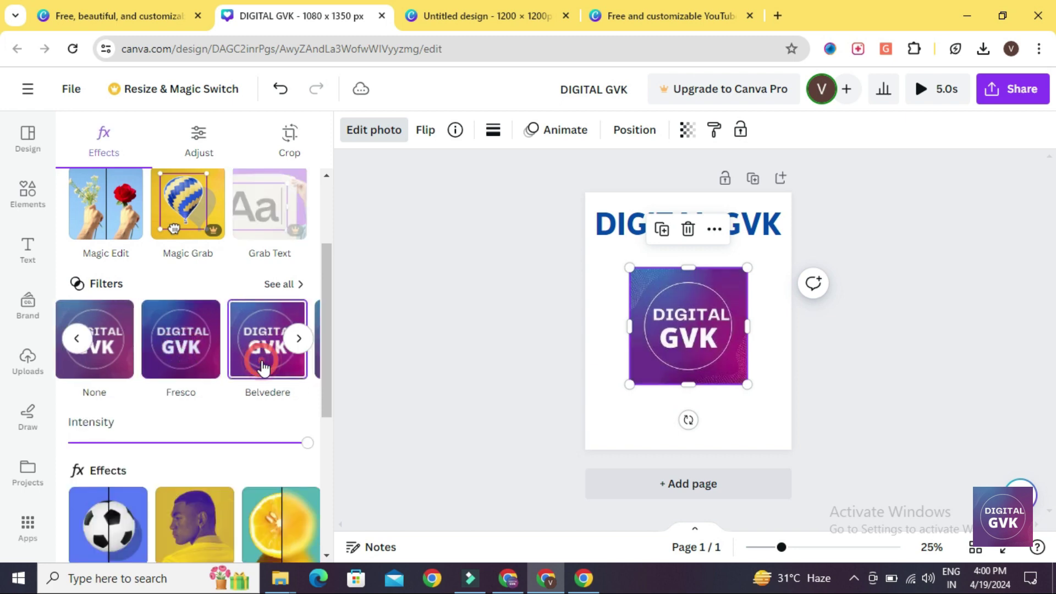
{"action": "left_click", "coordinate": [299, 338]}
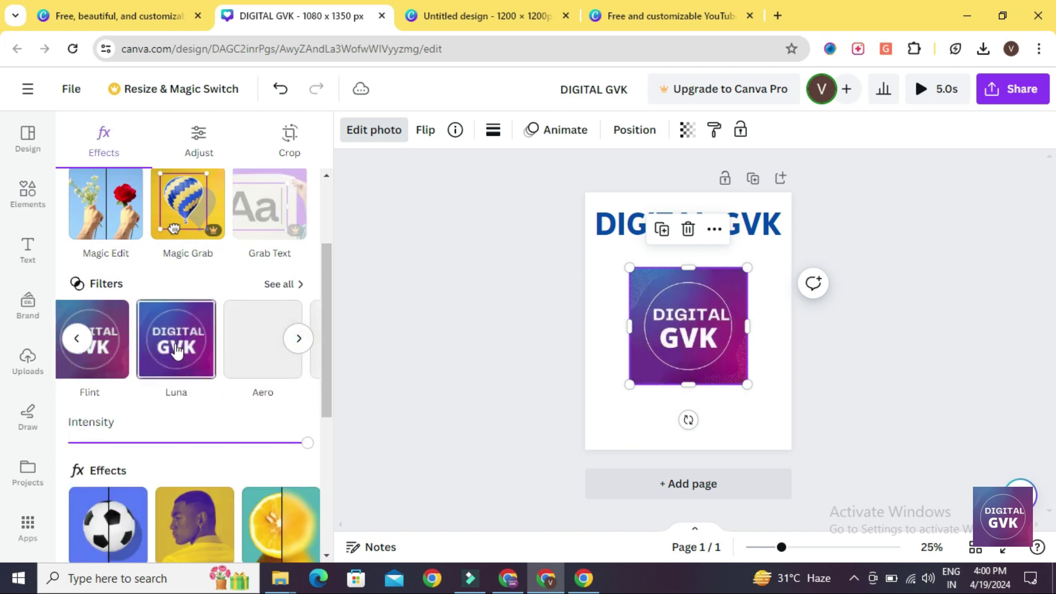
{"action": "left_click", "coordinate": [176, 350]}
{"action": "left_click", "coordinate": [250, 351]}
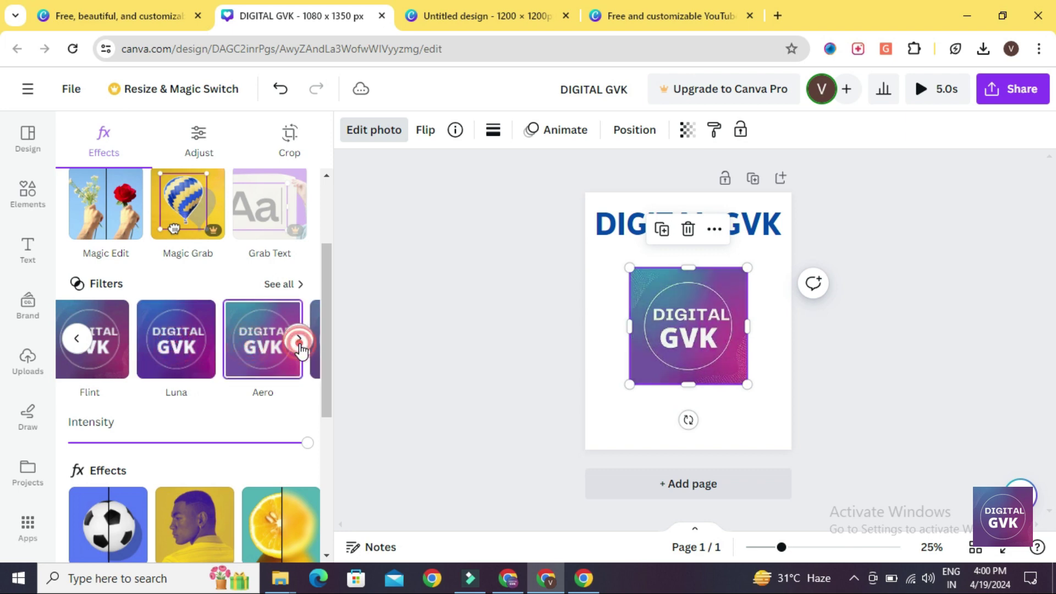
{"action": "left_click", "coordinate": [298, 338]}
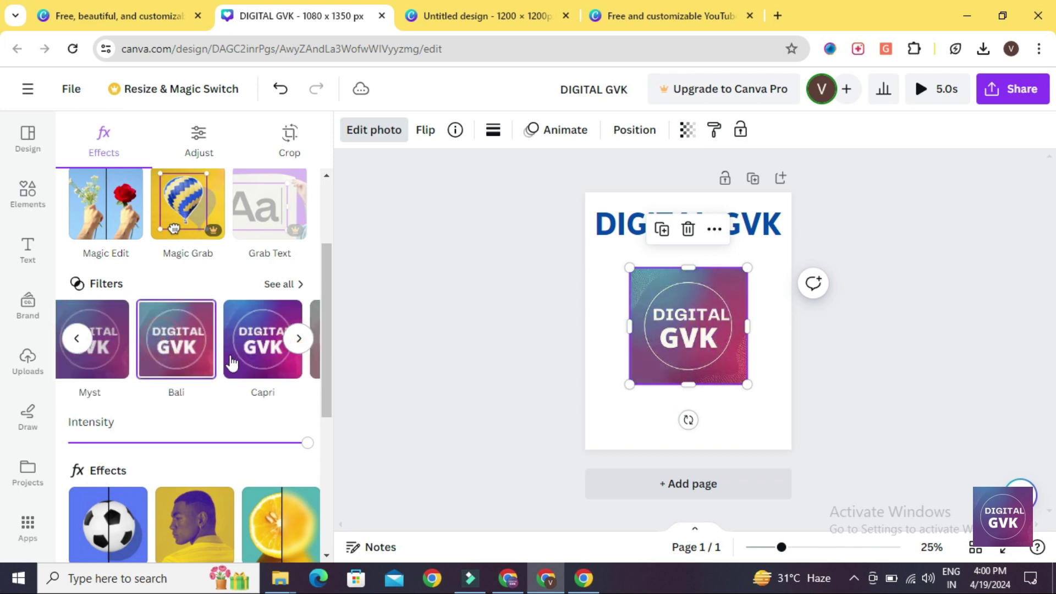
- Apply the Capri filter to the logo, try a lower intensity, and return the intensity to maximum
{"action": "left_click", "coordinate": [249, 362]}
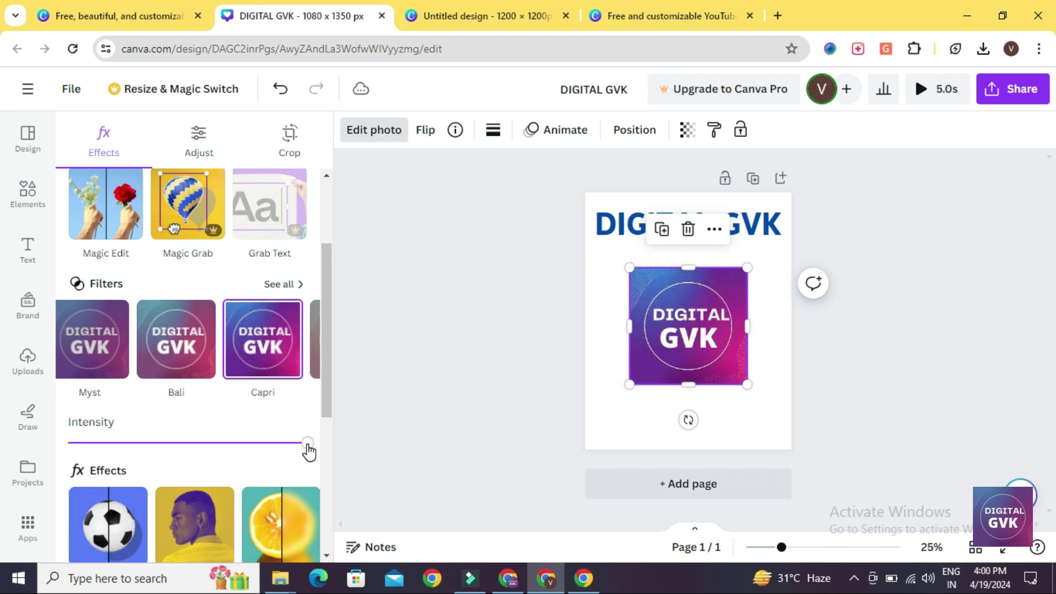
{"action": "left_click_drag", "start_coordinate": [245, 452], "coordinate": [116, 441]}
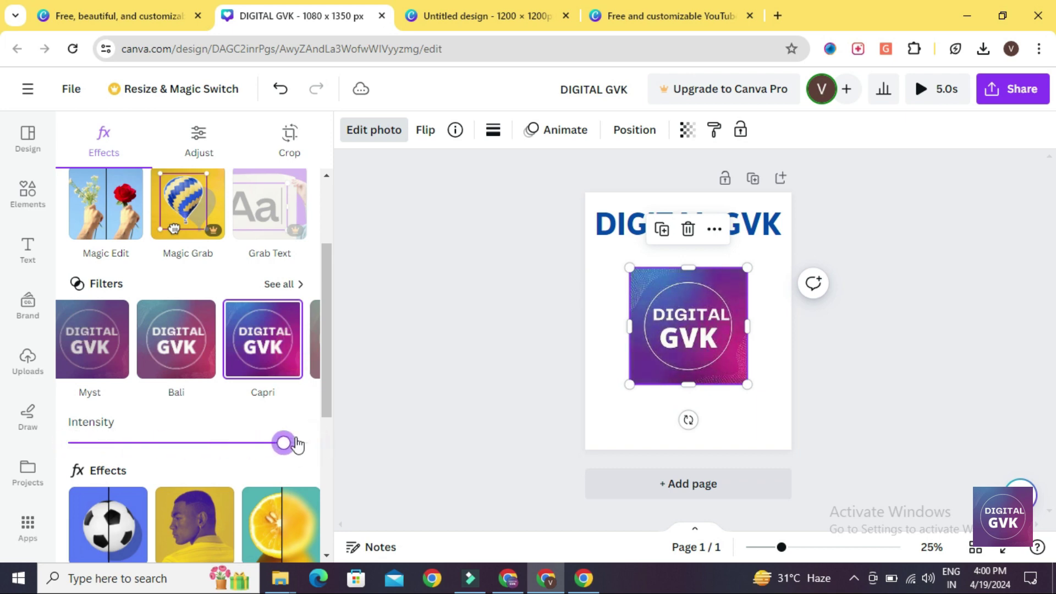
{"action": "left_click", "coordinate": [269, 362]}
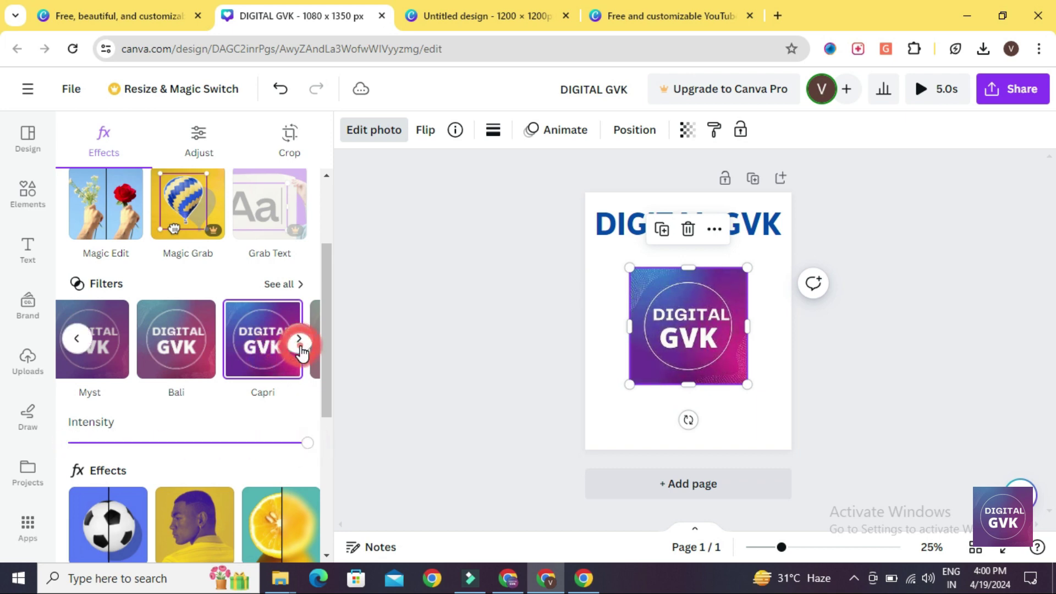
- Try a Drop shadow on the logo, set the shadow back to None, and leave photo editing
{"action": "scroll", "coordinate": [260, 384], "scroll_direction": "down", "scroll_amount": 4}
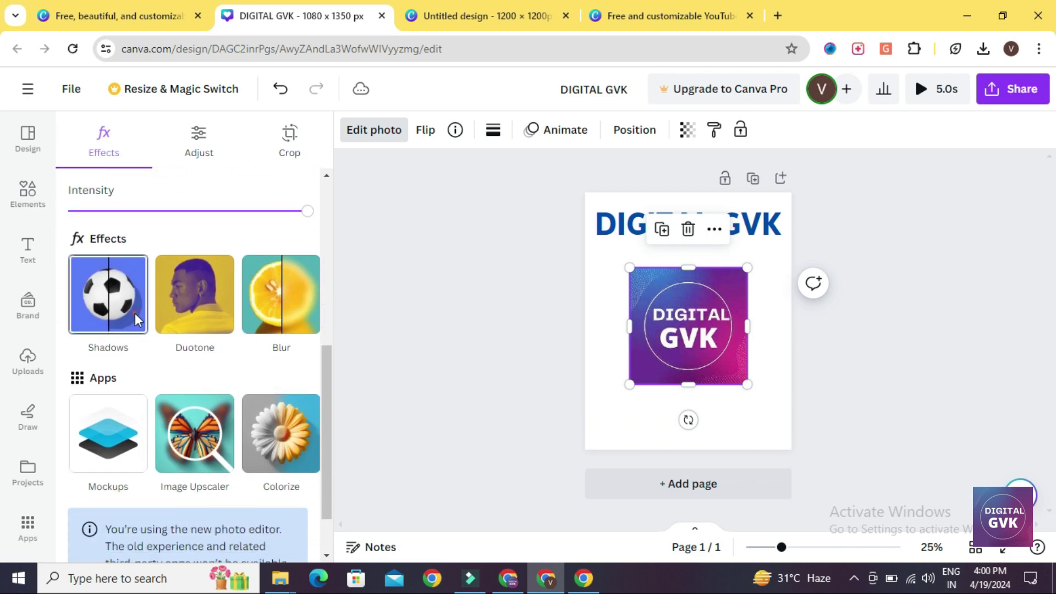
{"action": "left_click", "coordinate": [136, 318]}
{"action": "left_click", "coordinate": [213, 321]}
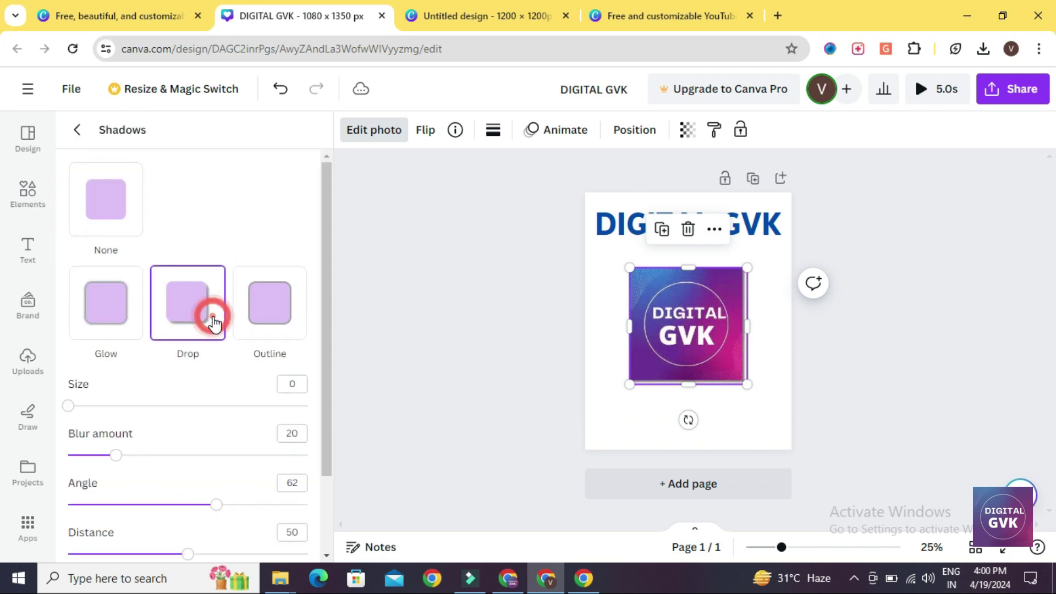
{"action": "left_click", "coordinate": [96, 222]}
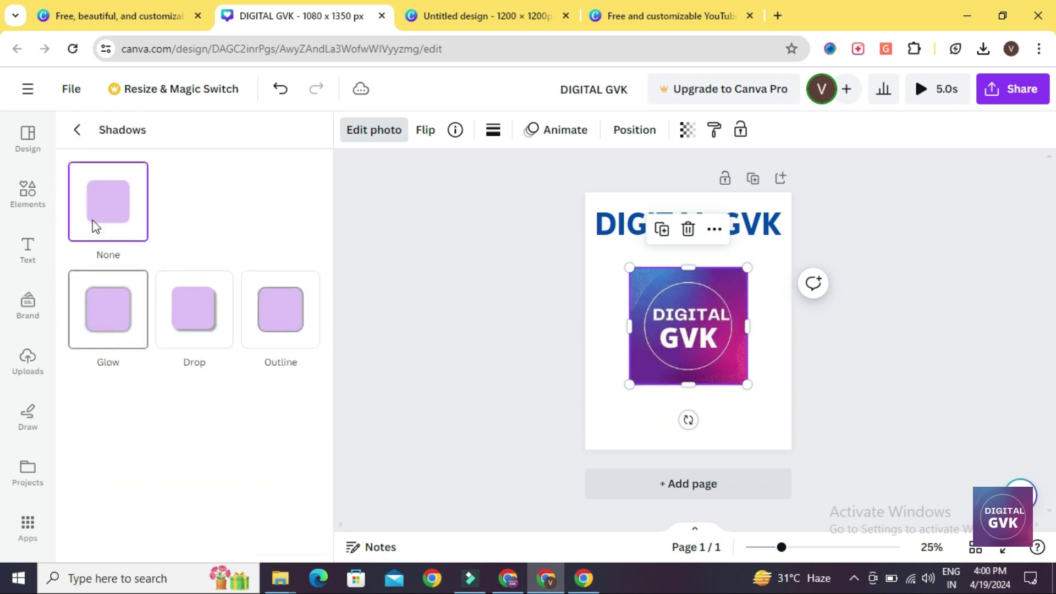
{"action": "left_click", "coordinate": [78, 130]}
{"action": "scroll", "coordinate": [149, 322], "scroll_direction": "down", "scroll_amount": 1}
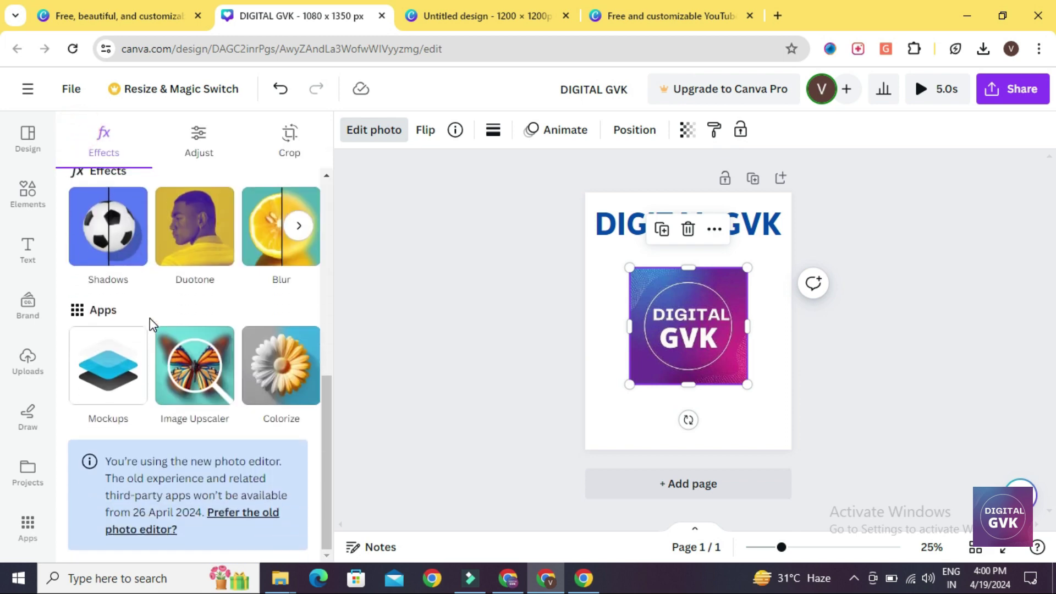
{"action": "left_click", "coordinate": [421, 302]}
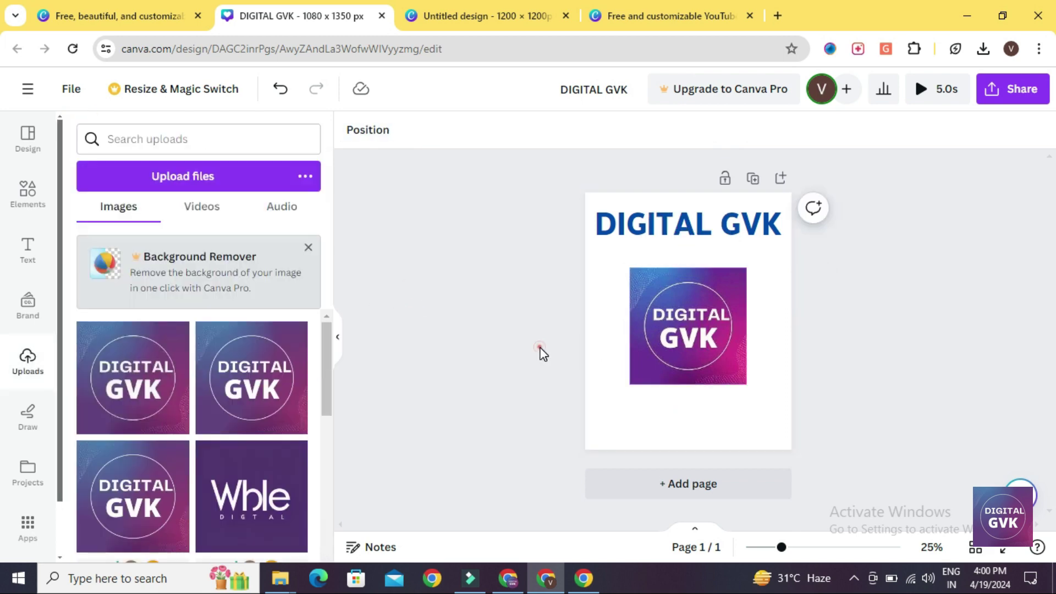
- Try flipping the logo image horizontally and flip it back to its original orientation
{"action": "left_click", "coordinate": [674, 354]}
{"action": "left_click", "coordinate": [425, 132]}
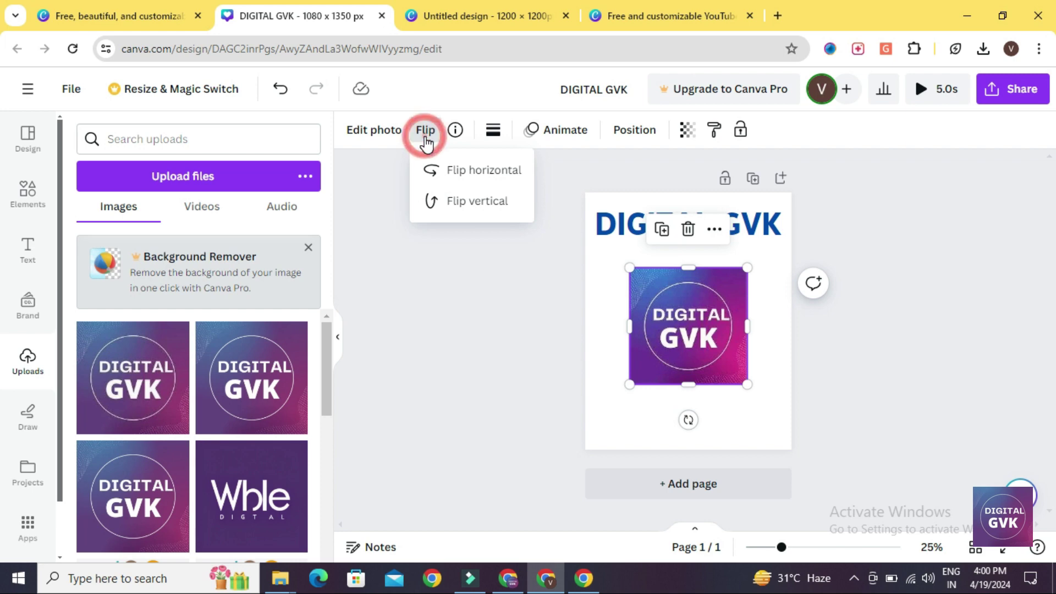
{"action": "left_click", "coordinate": [454, 177]}
{"action": "left_click", "coordinate": [455, 177]}
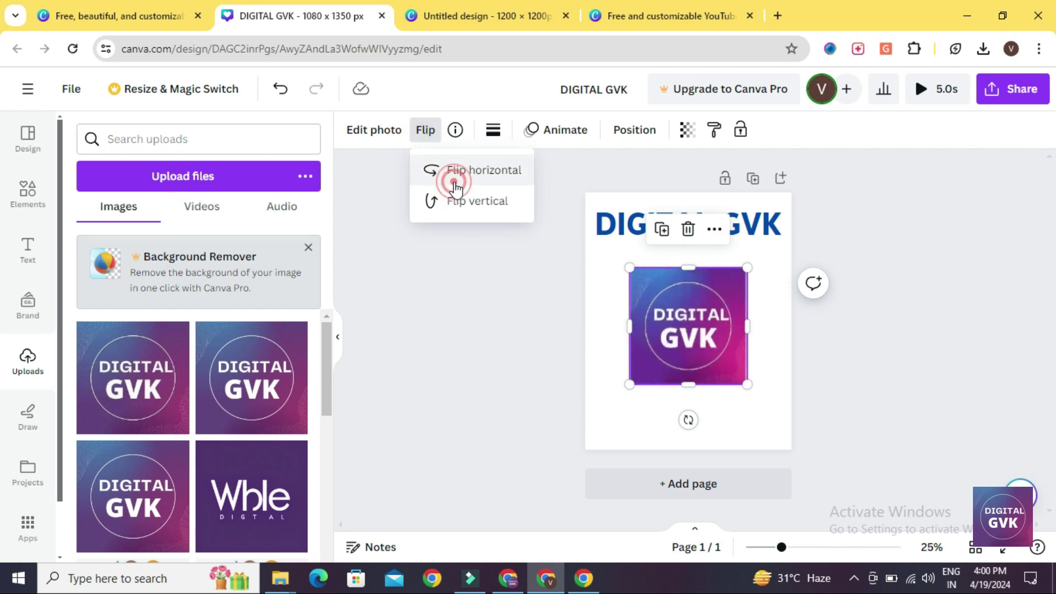
- Delete the logo image from the page, leaving the DIGITAL GVK heading in place
{"action": "left_click", "coordinate": [622, 318]}
{"action": "left_click", "coordinate": [641, 327]}
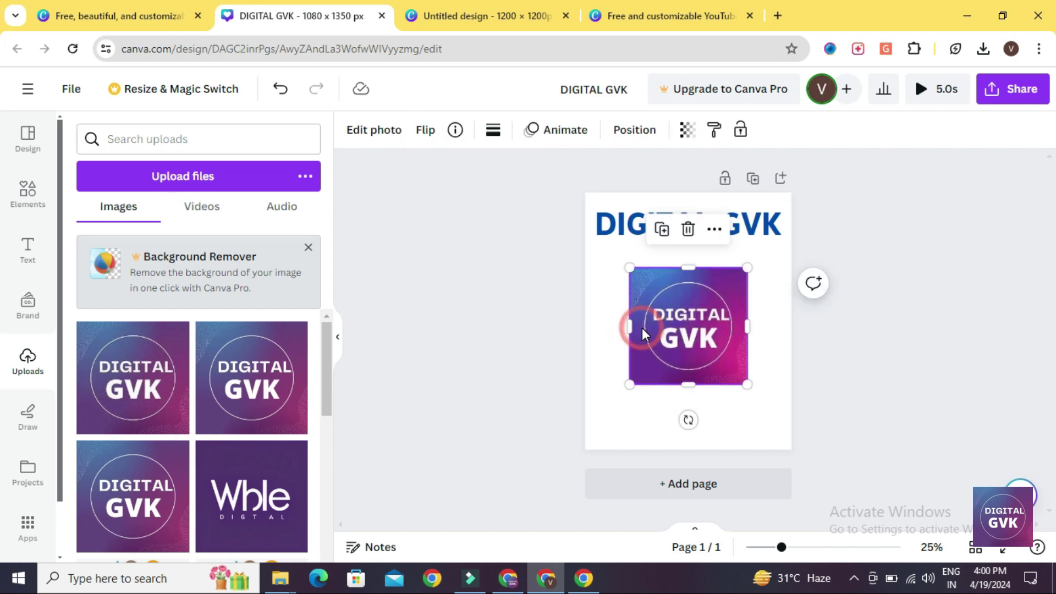
{"action": "key", "text": "Delete"}
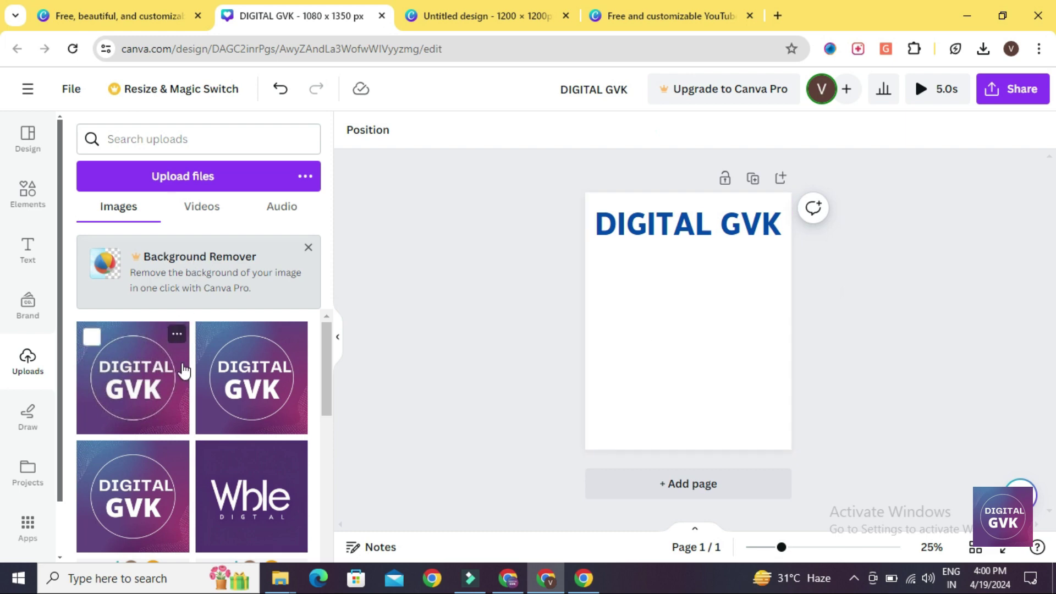
- Browse the previously uploaded images in the account's uploads library
{"action": "scroll", "coordinate": [183, 370], "scroll_direction": "down", "scroll_amount": 10}
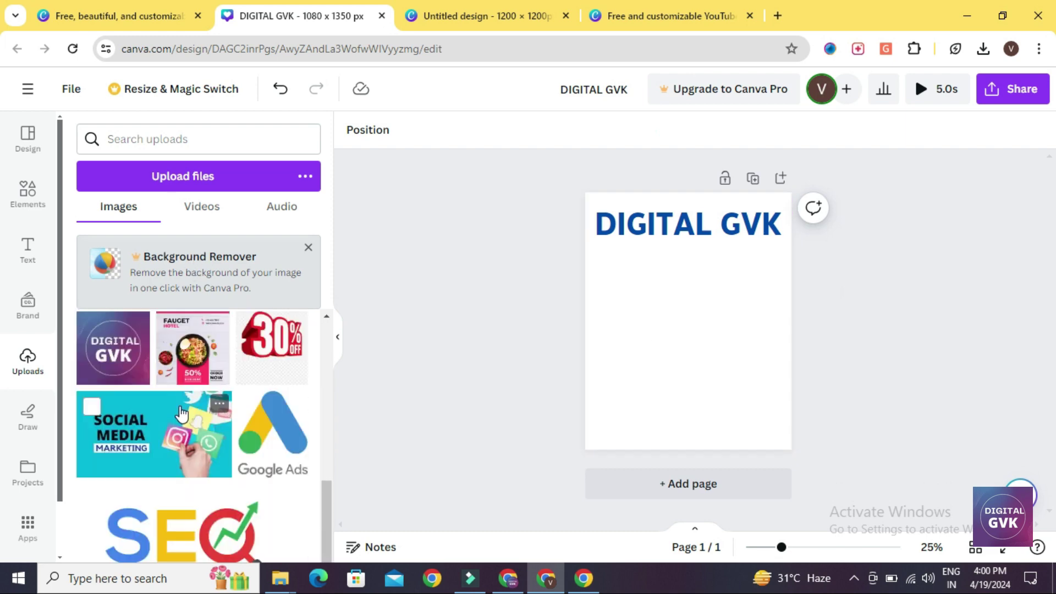
{"action": "scroll", "coordinate": [181, 414], "scroll_direction": "down", "scroll_amount": 10}
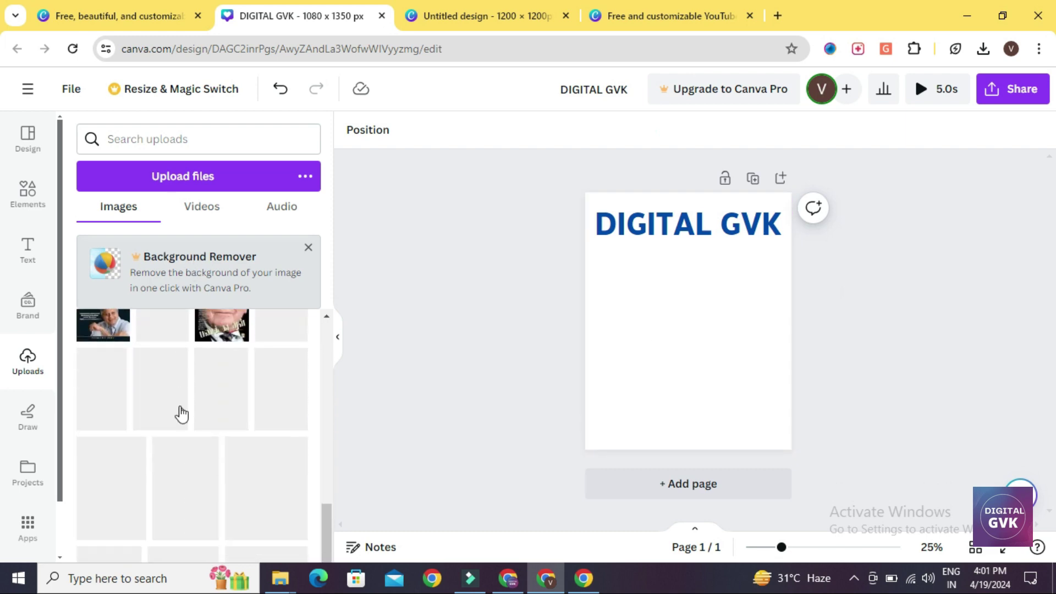
{"action": "scroll", "coordinate": [181, 413], "scroll_direction": "down", "scroll_amount": 5}
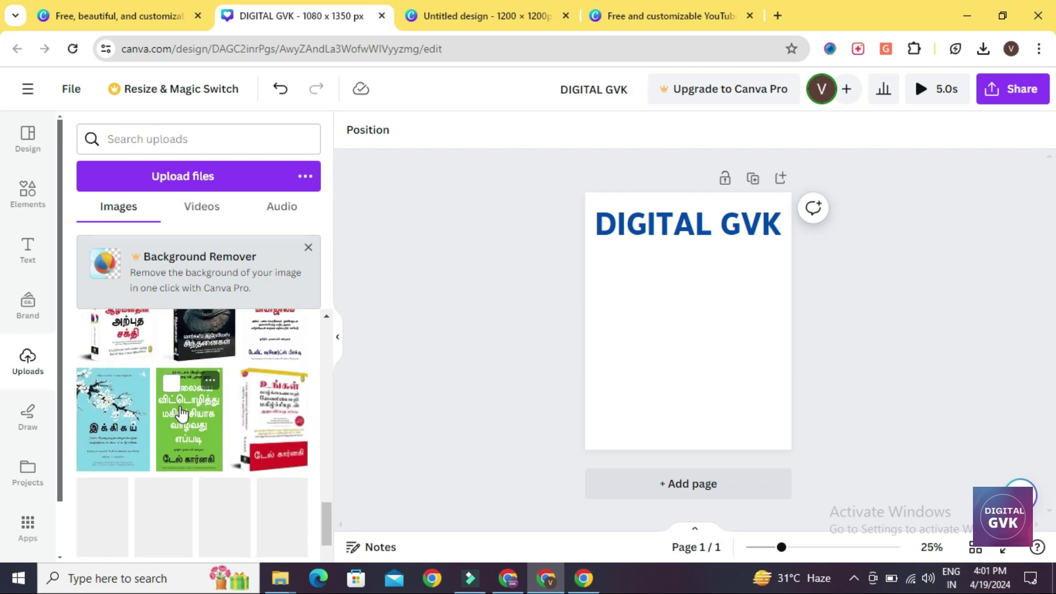
{"action": "scroll", "coordinate": [182, 413], "scroll_direction": "down", "scroll_amount": 5}
{"action": "scroll", "coordinate": [182, 413], "scroll_direction": "down", "scroll_amount": 8}
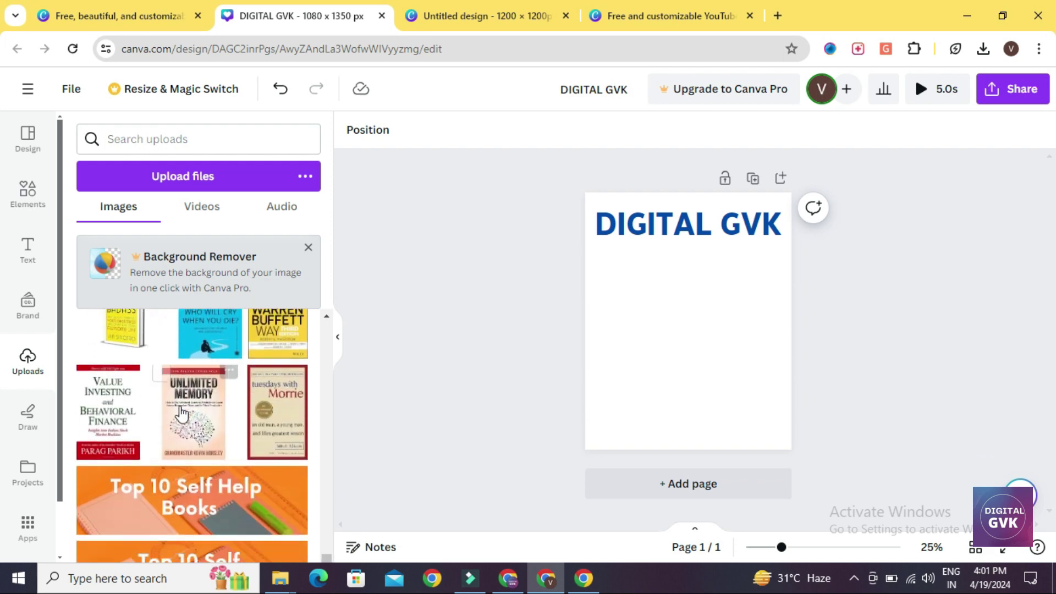
{"action": "scroll", "coordinate": [182, 414], "scroll_direction": "down", "scroll_amount": 5}
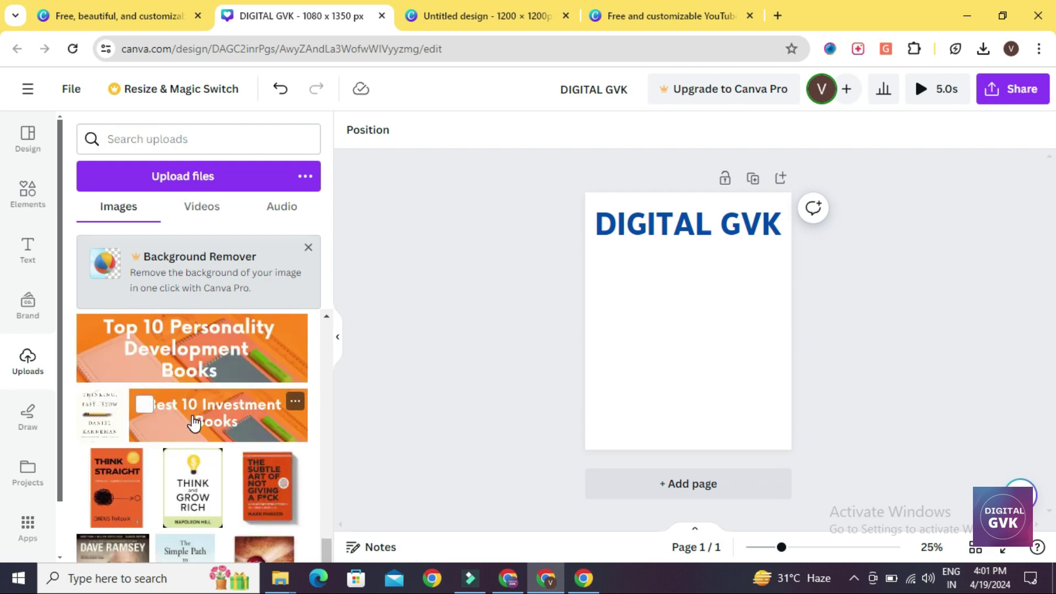
{"action": "scroll", "coordinate": [183, 466], "scroll_direction": "down", "scroll_amount": 10}
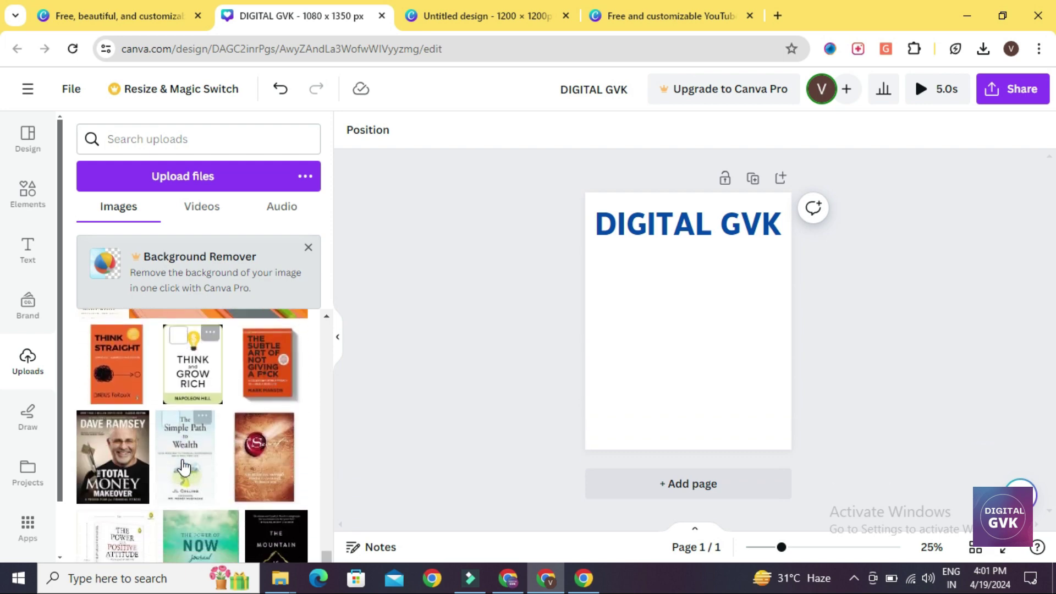
{"action": "scroll", "coordinate": [186, 466], "scroll_direction": "down", "scroll_amount": 5}
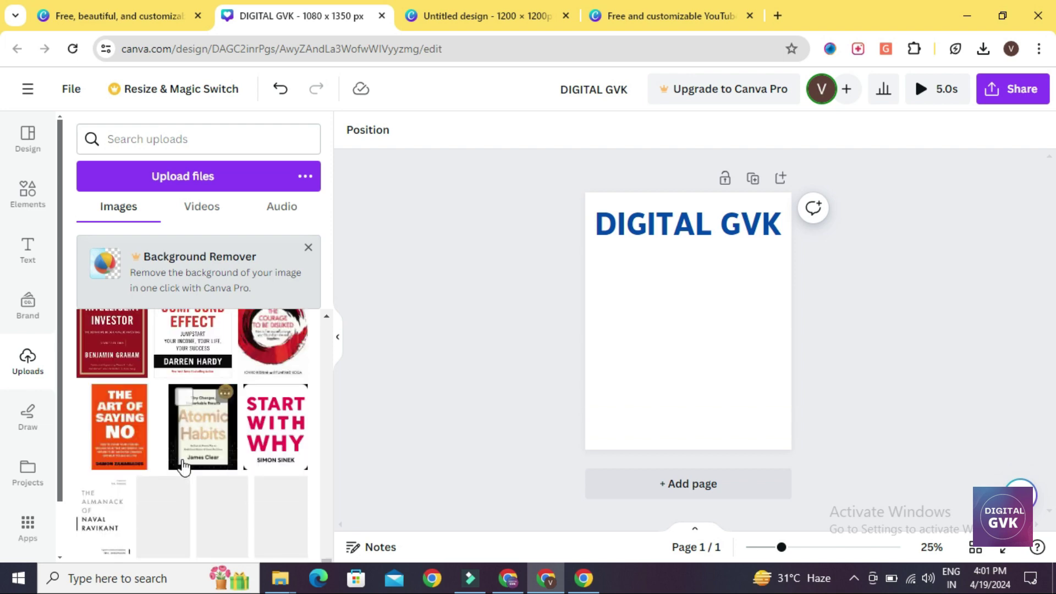
{"action": "scroll", "coordinate": [183, 466], "scroll_direction": "down", "scroll_amount": 5}
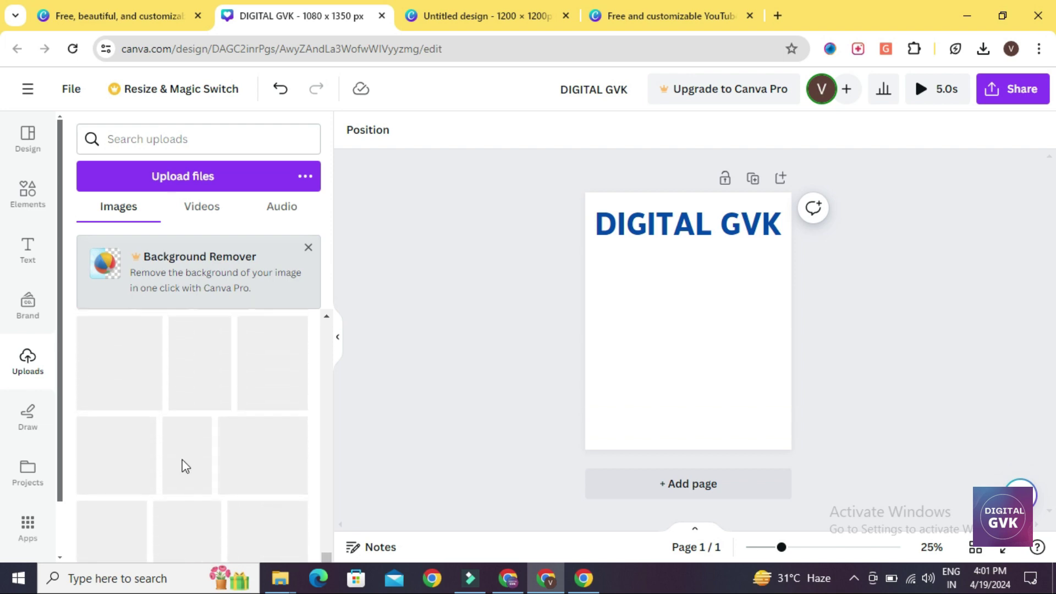
{"action": "scroll", "coordinate": [183, 466], "scroll_direction": "down", "scroll_amount": 10}
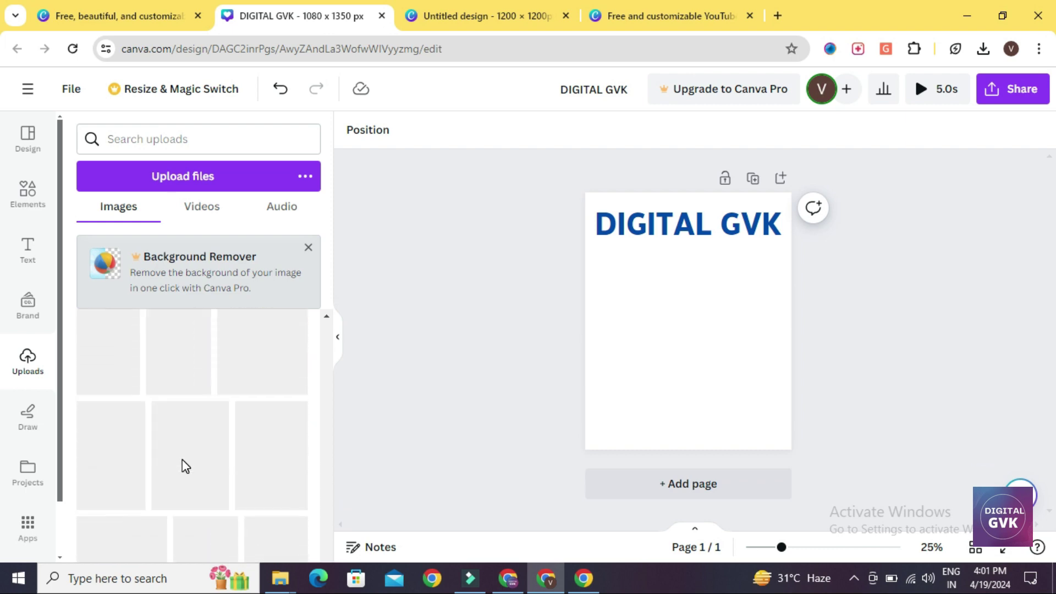
{"action": "scroll", "coordinate": [185, 467], "scroll_direction": "down", "scroll_amount": 8}
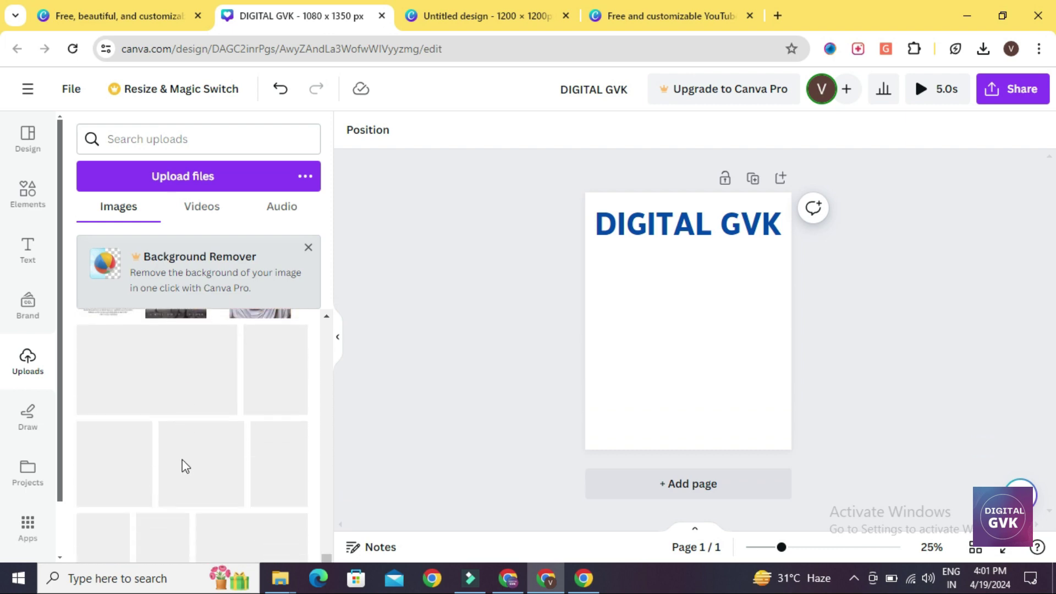
{"action": "scroll", "coordinate": [186, 467], "scroll_direction": "down", "scroll_amount": 10}
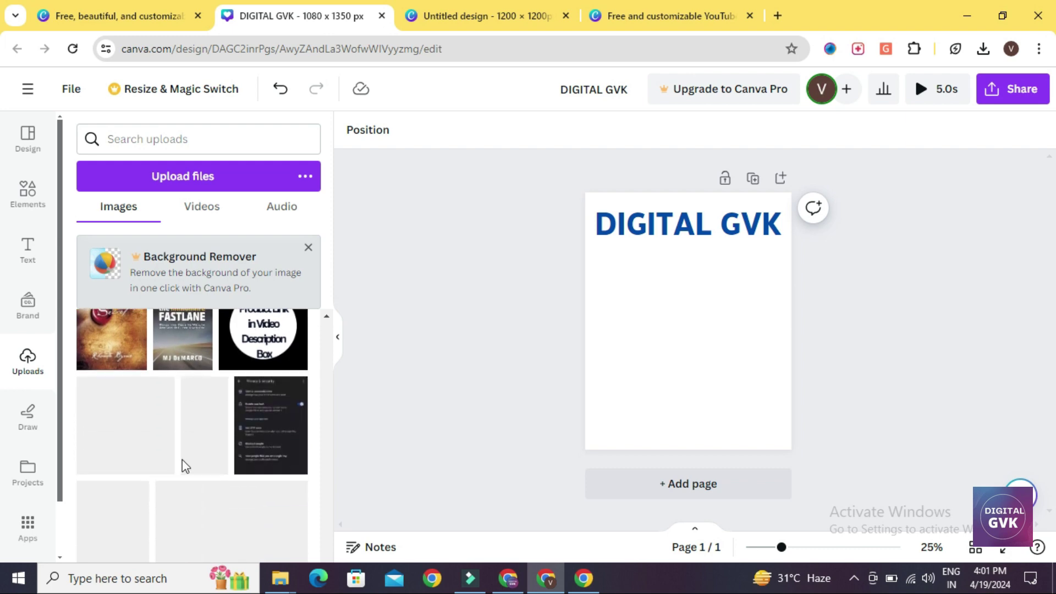
{"action": "scroll", "coordinate": [186, 467], "scroll_direction": "down", "scroll_amount": 10}
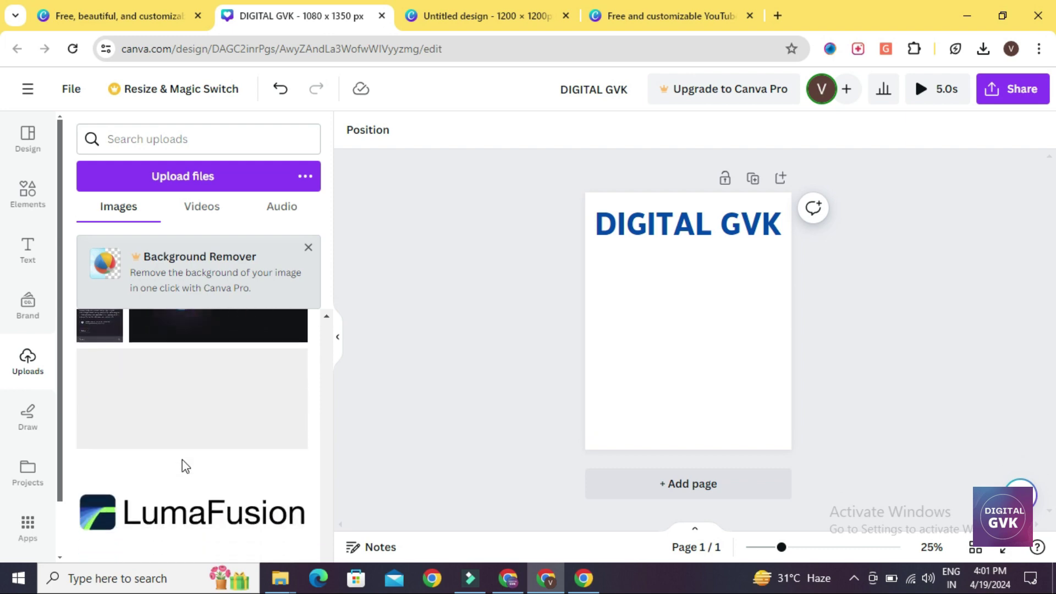
{"action": "scroll", "coordinate": [186, 466], "scroll_direction": "down", "scroll_amount": 10}
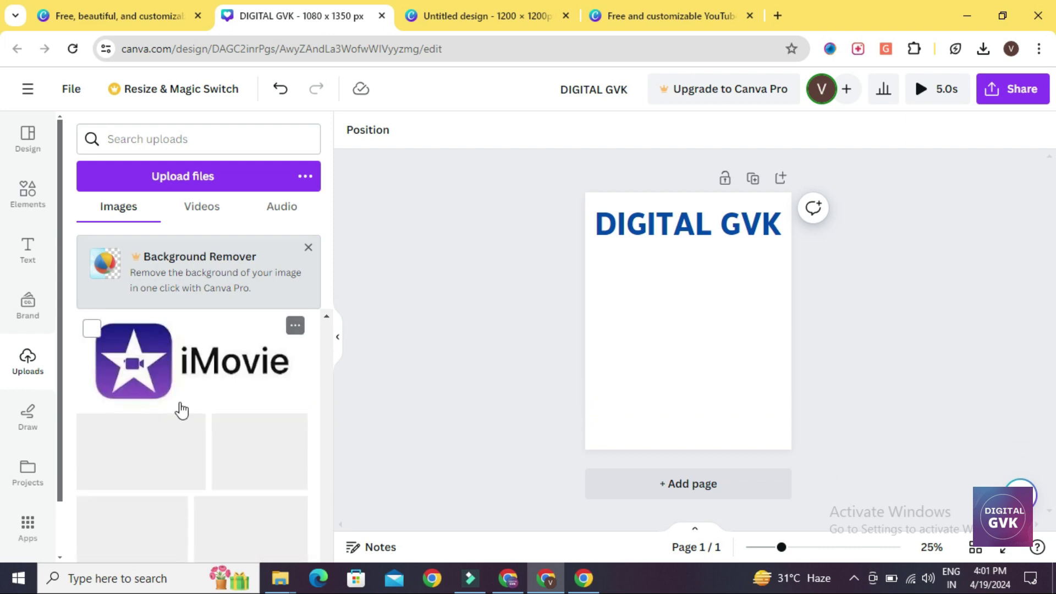
- Browse the uploaded images for a picture suited to the page
{"action": "scroll", "coordinate": [181, 410], "scroll_direction": "down", "scroll_amount": 10}
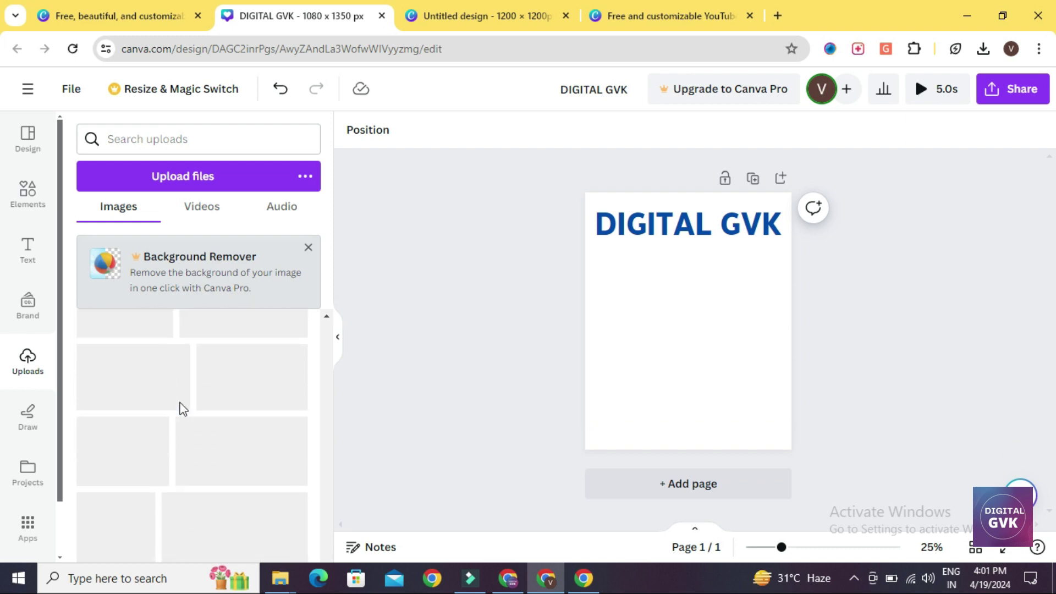
{"action": "scroll", "coordinate": [181, 409], "scroll_direction": "down", "scroll_amount": 5}
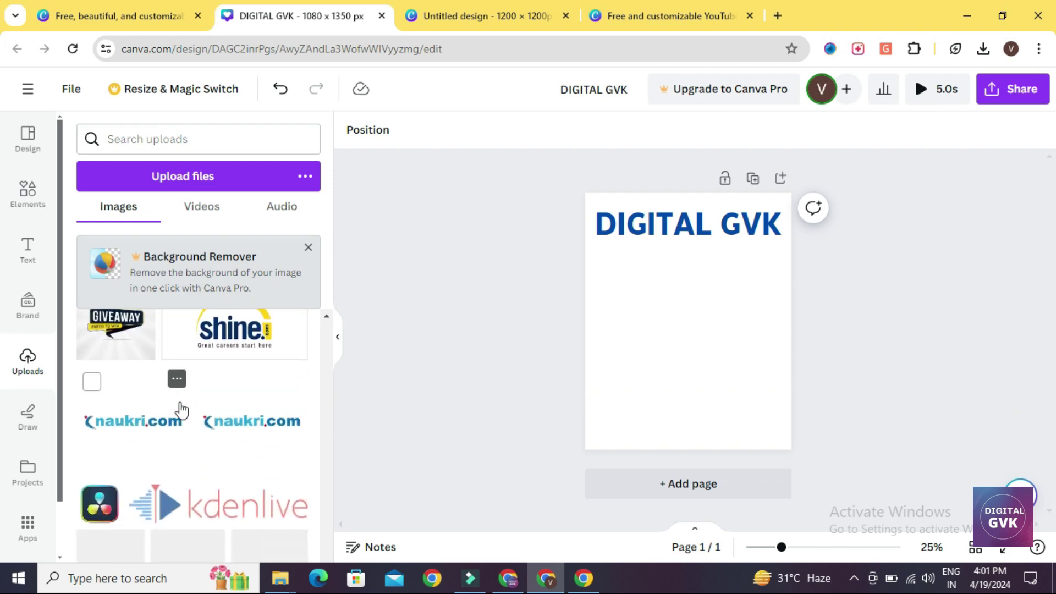
{"action": "scroll", "coordinate": [182, 409], "scroll_direction": "down", "scroll_amount": 10}
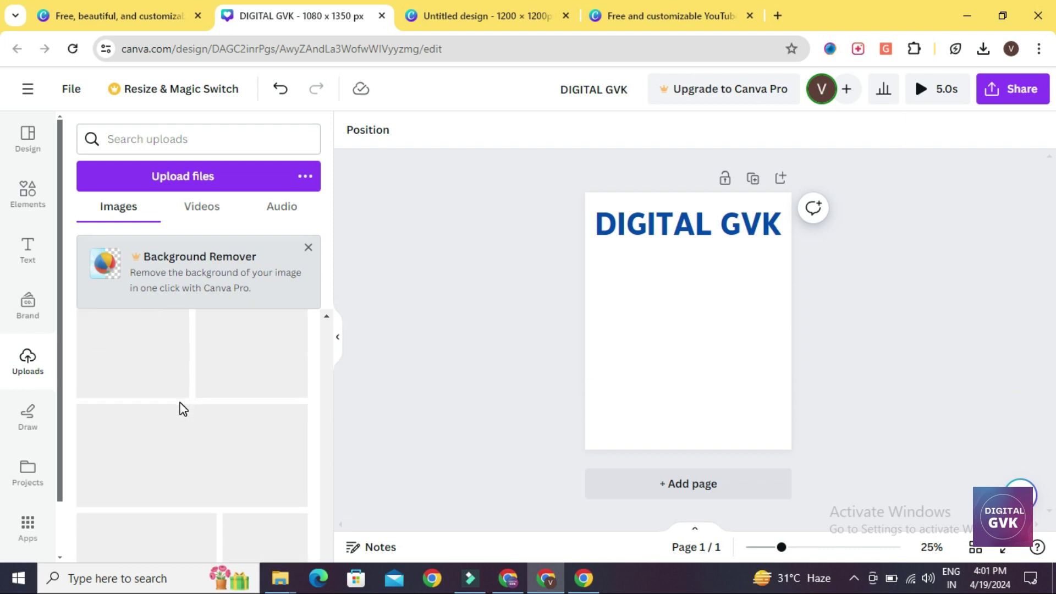
{"action": "scroll", "coordinate": [184, 409], "scroll_direction": "down", "scroll_amount": 10}
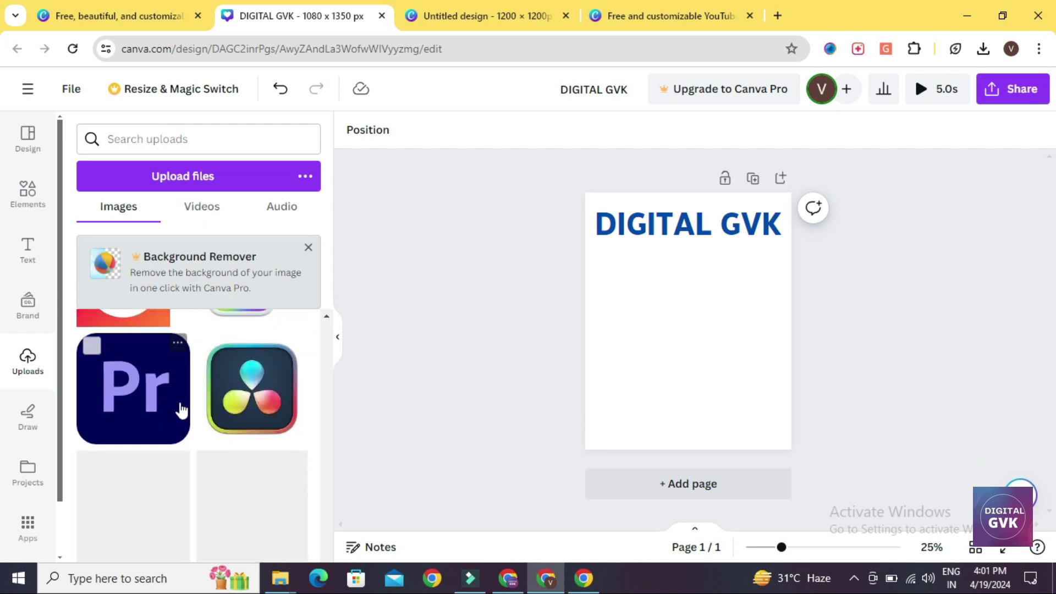
{"action": "scroll", "coordinate": [183, 409], "scroll_direction": "down", "scroll_amount": 5}
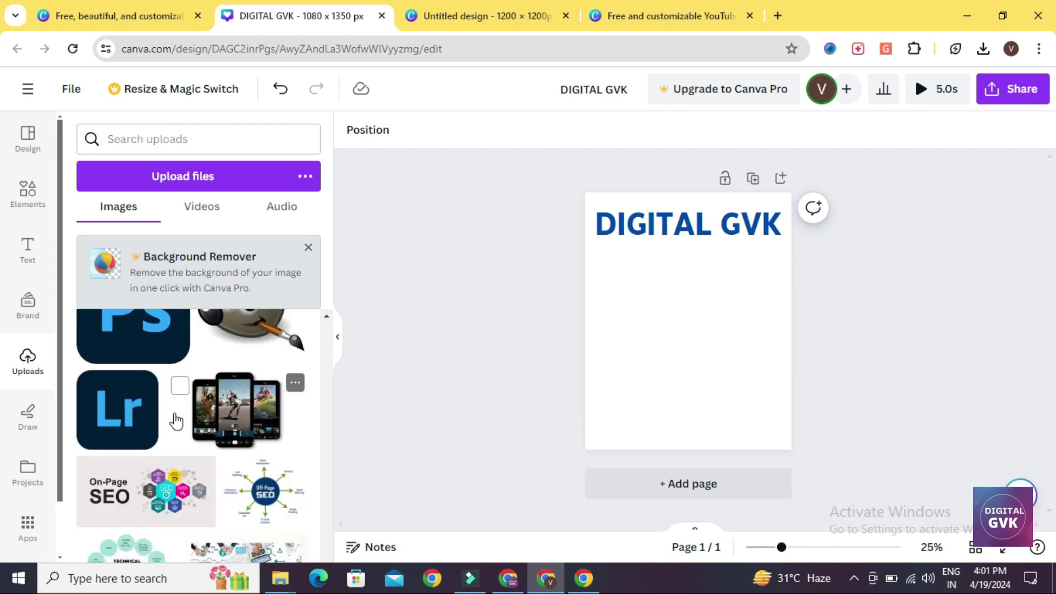
{"action": "scroll", "coordinate": [176, 420], "scroll_direction": "down", "scroll_amount": 8}
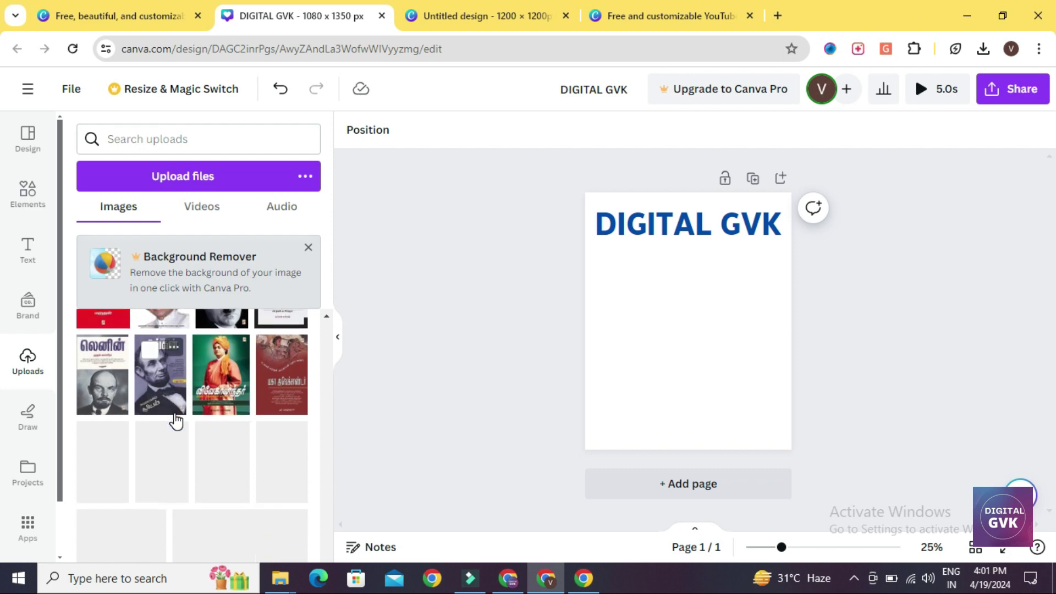
{"action": "scroll", "coordinate": [177, 420], "scroll_direction": "down", "scroll_amount": 10}
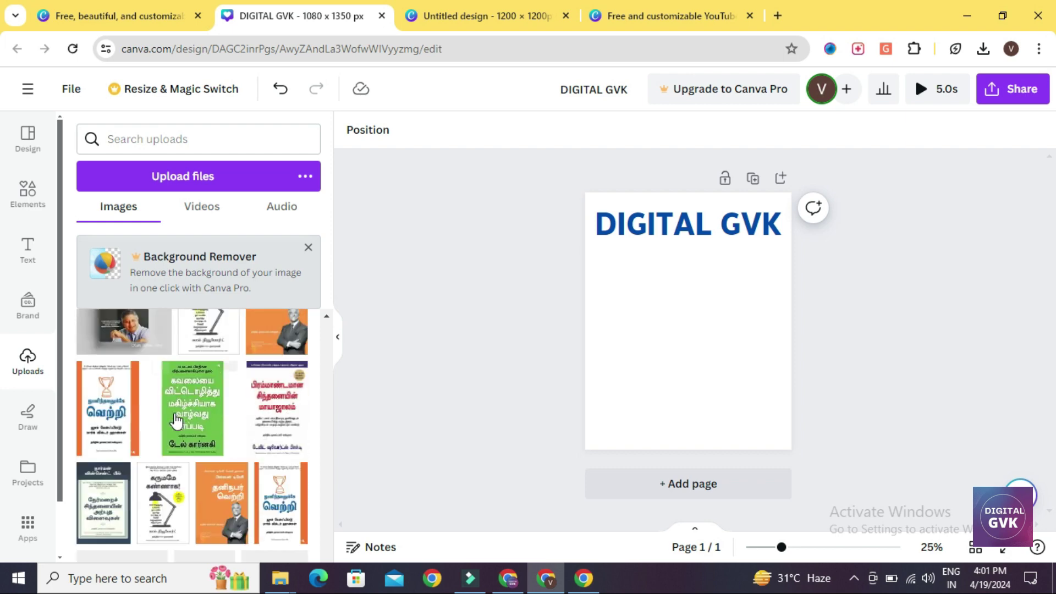
{"action": "scroll", "coordinate": [177, 420], "scroll_direction": "down", "scroll_amount": 10}
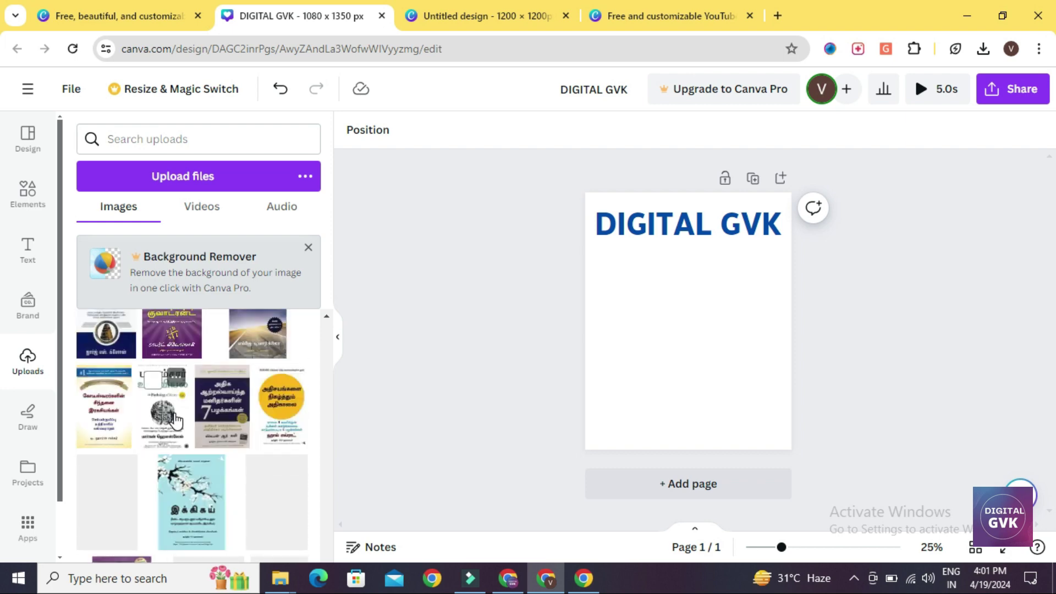
{"action": "scroll", "coordinate": [176, 420], "scroll_direction": "down", "scroll_amount": 10}
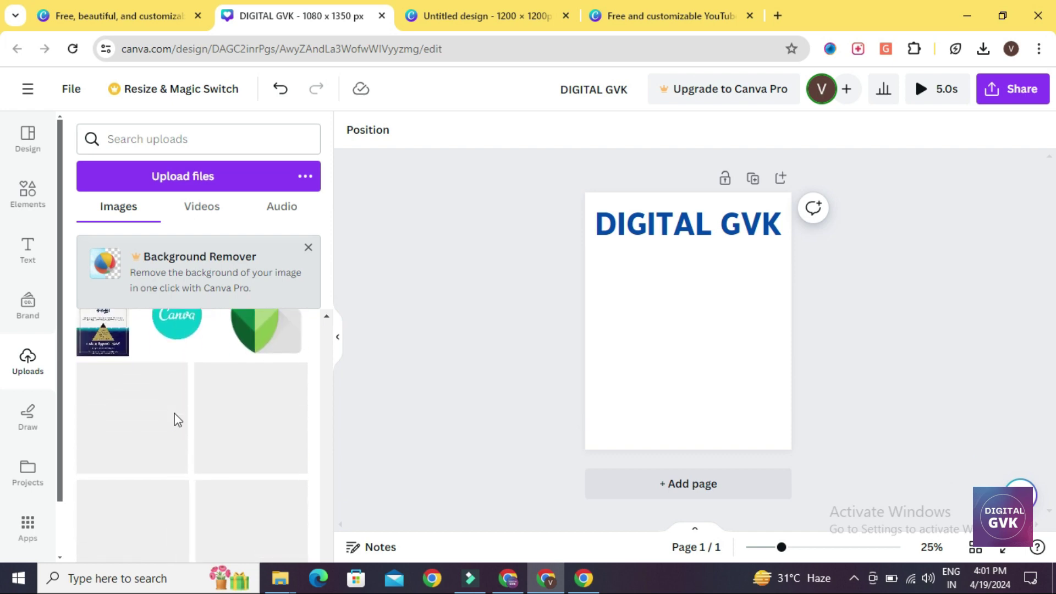
{"action": "scroll", "coordinate": [176, 421], "scroll_direction": "down", "scroll_amount": 10}
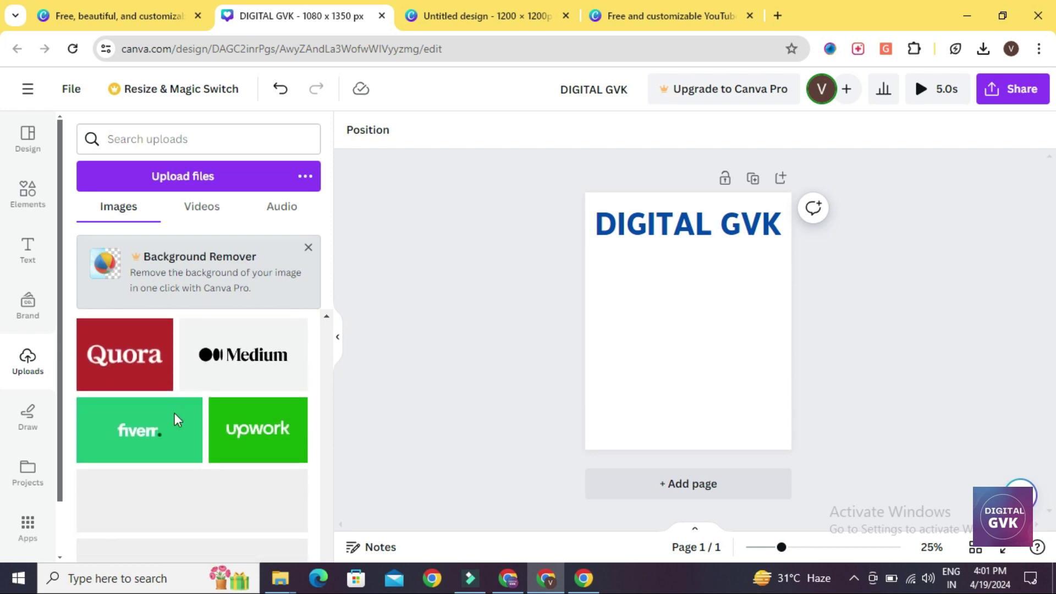
{"action": "scroll", "coordinate": [177, 420], "scroll_direction": "down", "scroll_amount": 10}
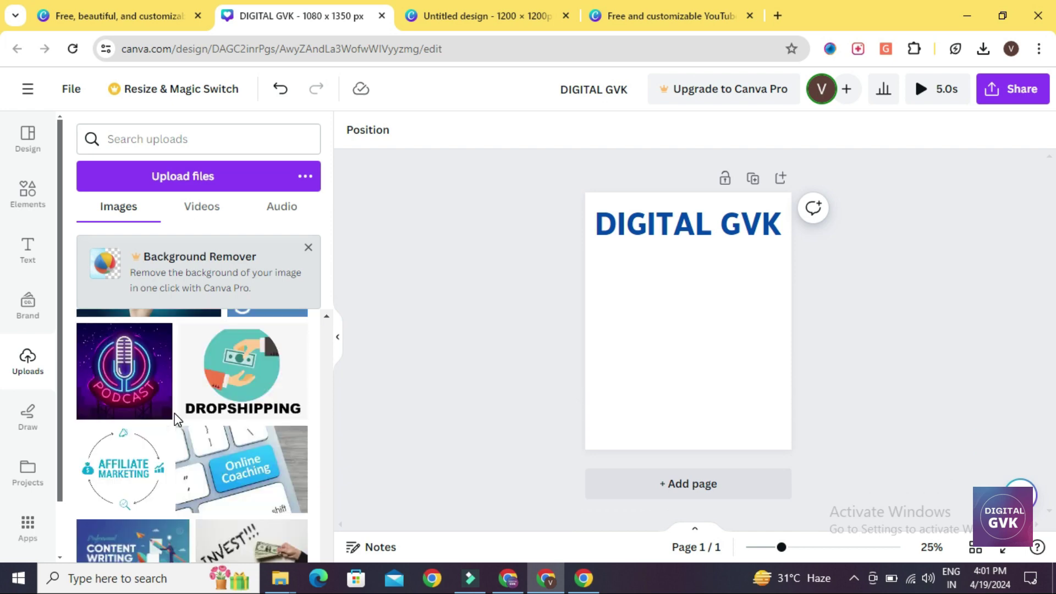
{"action": "scroll", "coordinate": [176, 421], "scroll_direction": "down", "scroll_amount": 10}
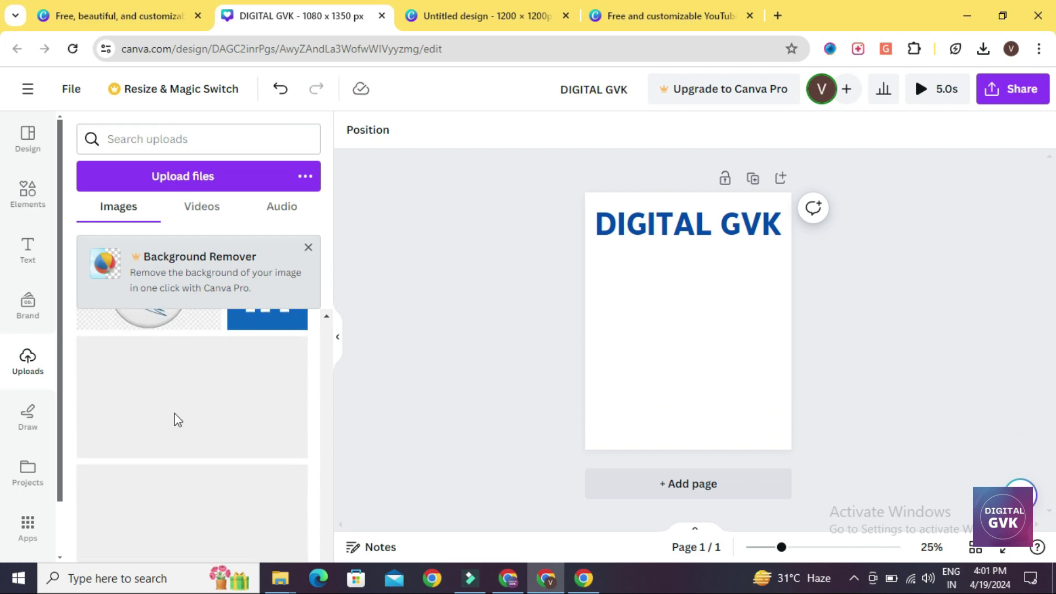
{"action": "scroll", "coordinate": [176, 421], "scroll_direction": "down", "scroll_amount": 10}
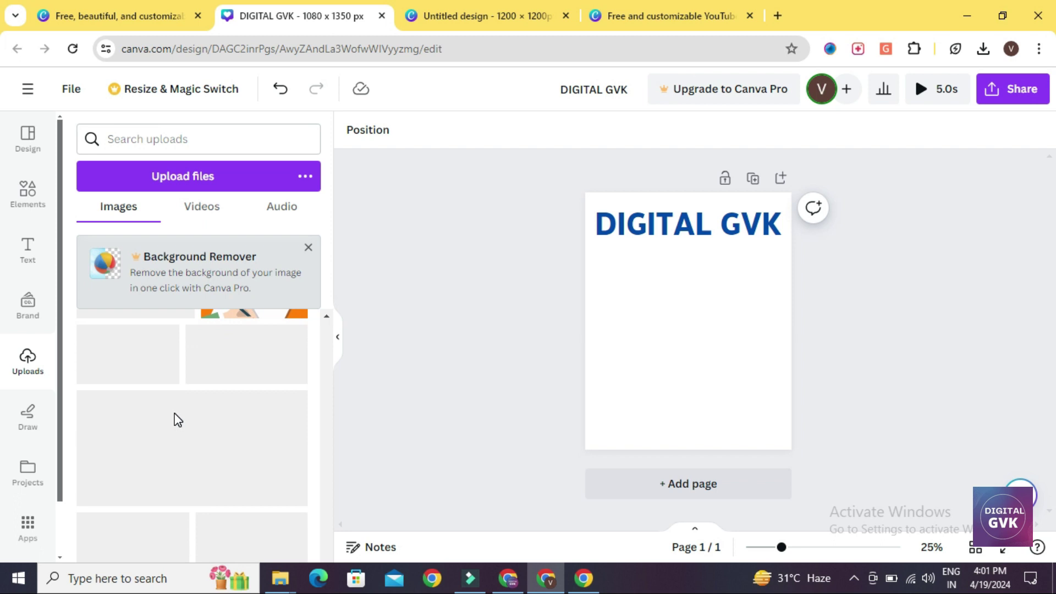
{"action": "scroll", "coordinate": [176, 421], "scroll_direction": "down", "scroll_amount": 1}
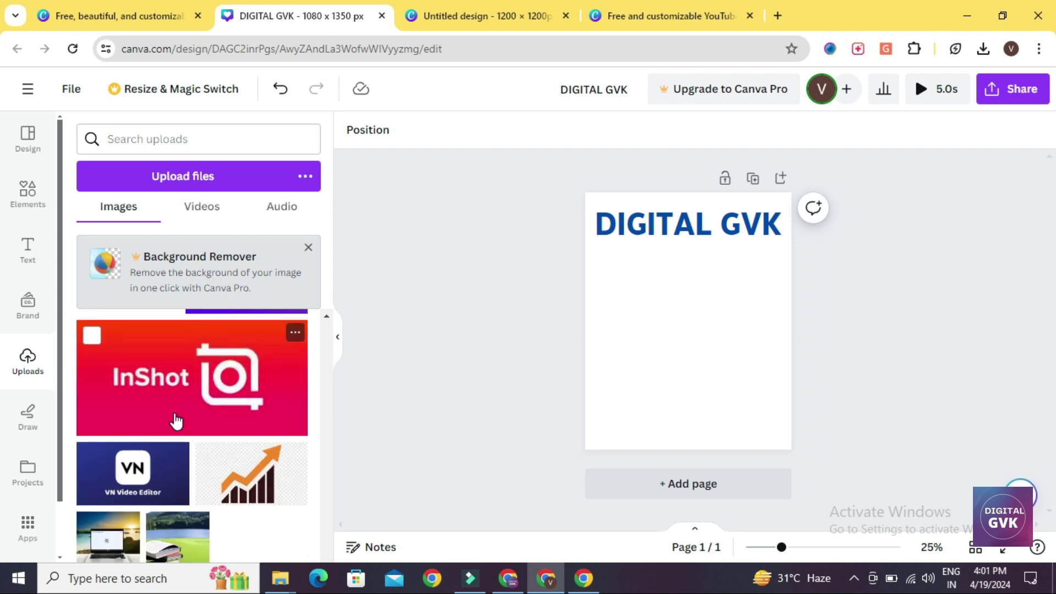
- Add the square DIGITAL GVK logo from the uploads to the page and enlarge it to about 556 px square
{"action": "scroll", "coordinate": [176, 421], "scroll_direction": "up", "scroll_amount": 15}
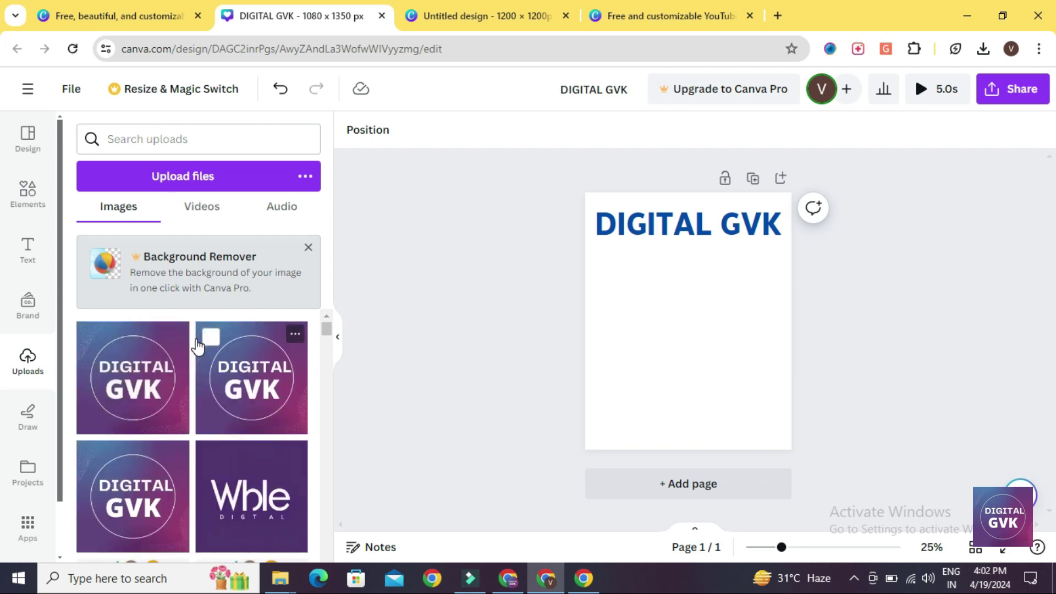
{"action": "left_click", "coordinate": [160, 367]}
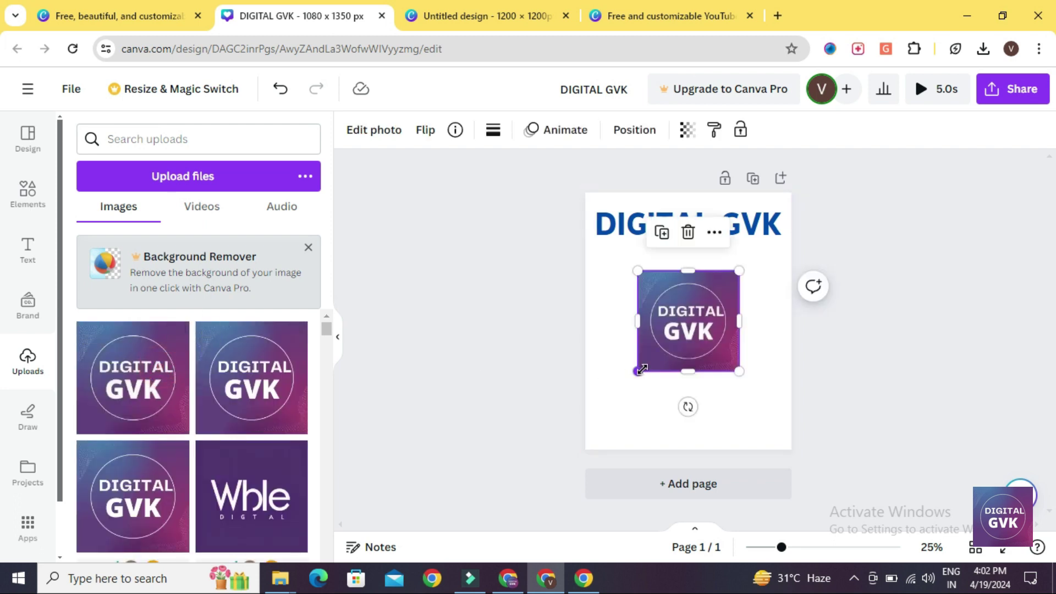
{"action": "left_click_drag", "start_coordinate": [640, 368], "coordinate": [636, 373]}
{"action": "left_click", "coordinate": [408, 266]}
{"action": "left_click", "coordinate": [715, 301]}
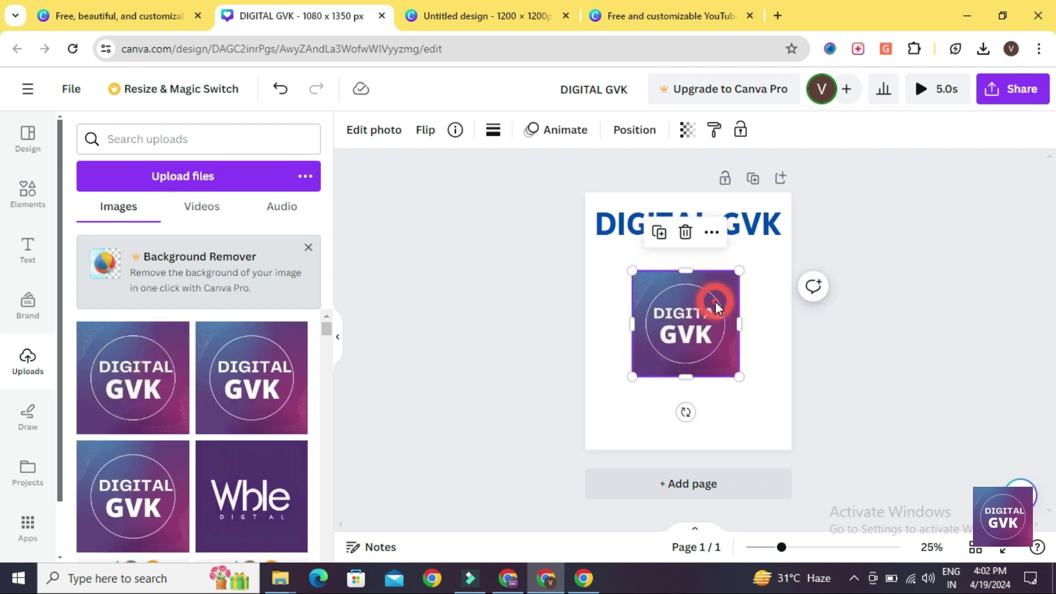
- Try the horizontal and vertical flips on the logo, reverting each one
{"action": "left_click", "coordinate": [423, 132]}
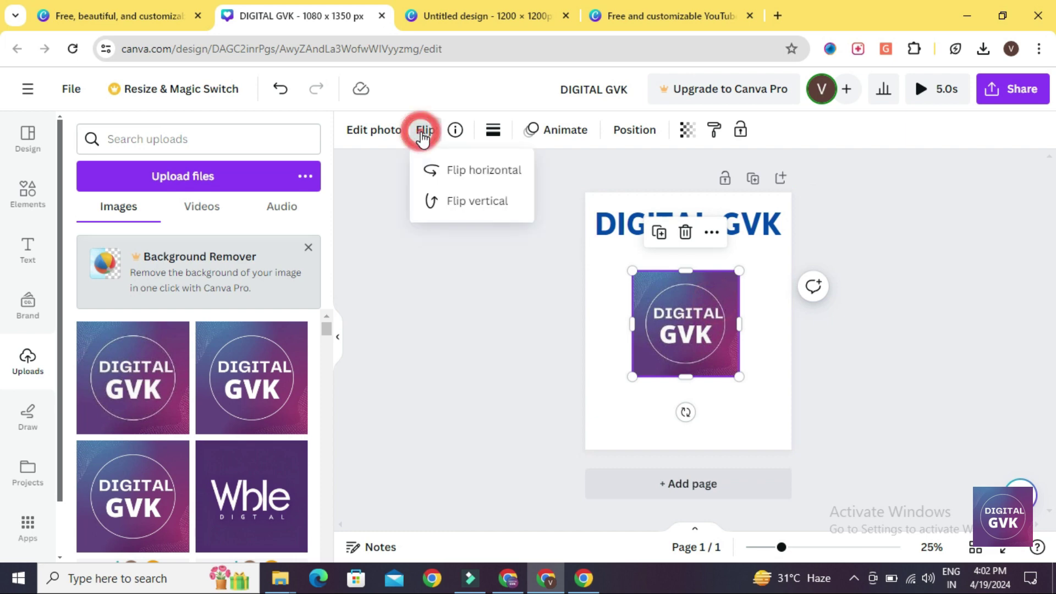
{"action": "left_click", "coordinate": [453, 175]}
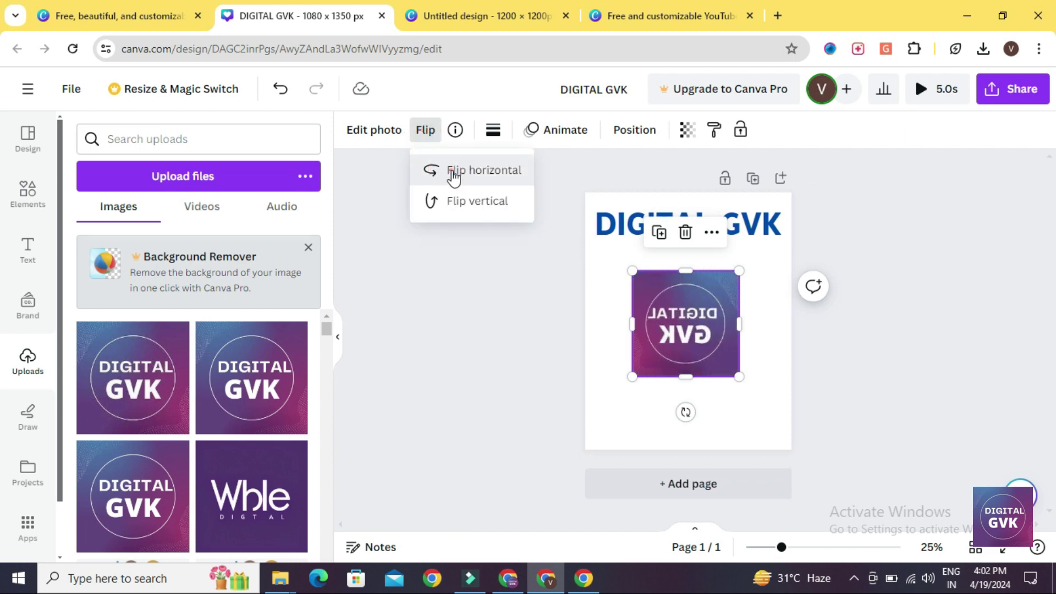
{"action": "left_click", "coordinate": [453, 175]}
{"action": "left_click", "coordinate": [465, 203]}
{"action": "left_click", "coordinate": [467, 205]}
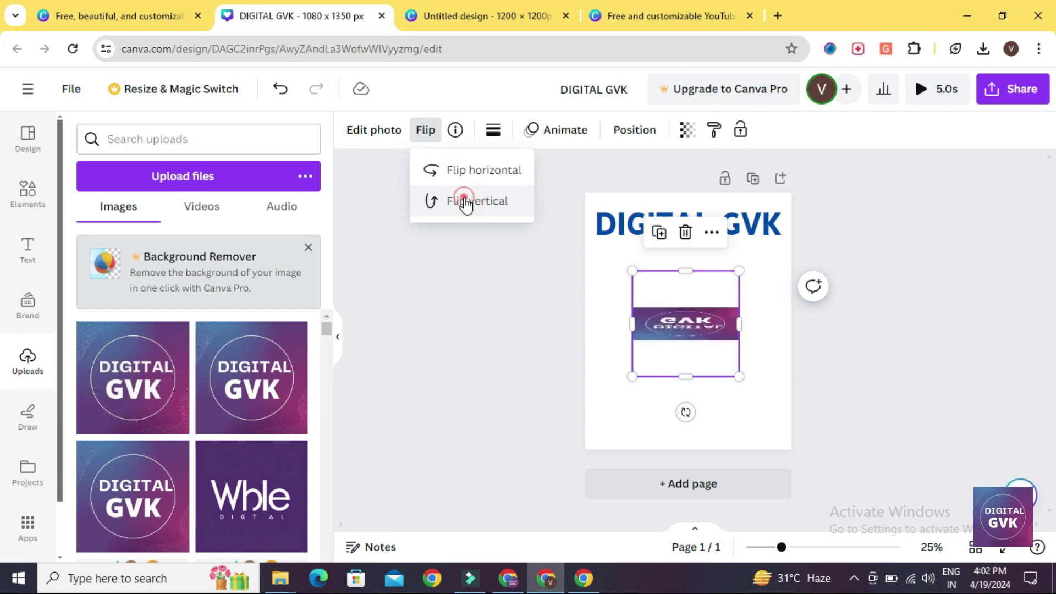
{"action": "left_click", "coordinate": [385, 236]}
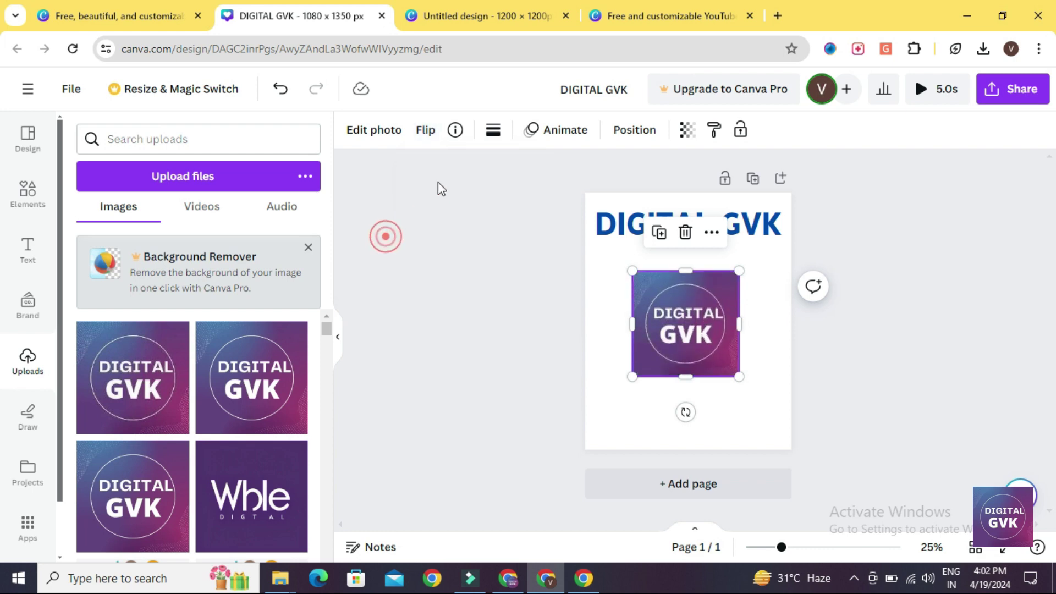
- Round the corners of the DIGITAL GVK logo without adding a border
{"action": "left_click", "coordinate": [461, 131]}
{"action": "left_click", "coordinate": [401, 196]}
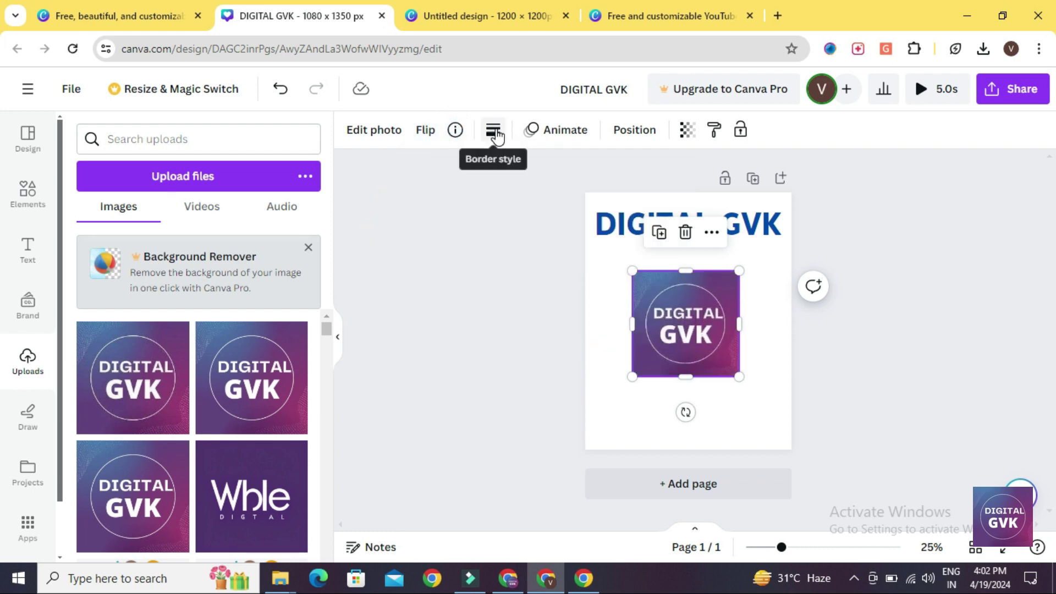
{"action": "left_click", "coordinate": [495, 130]}
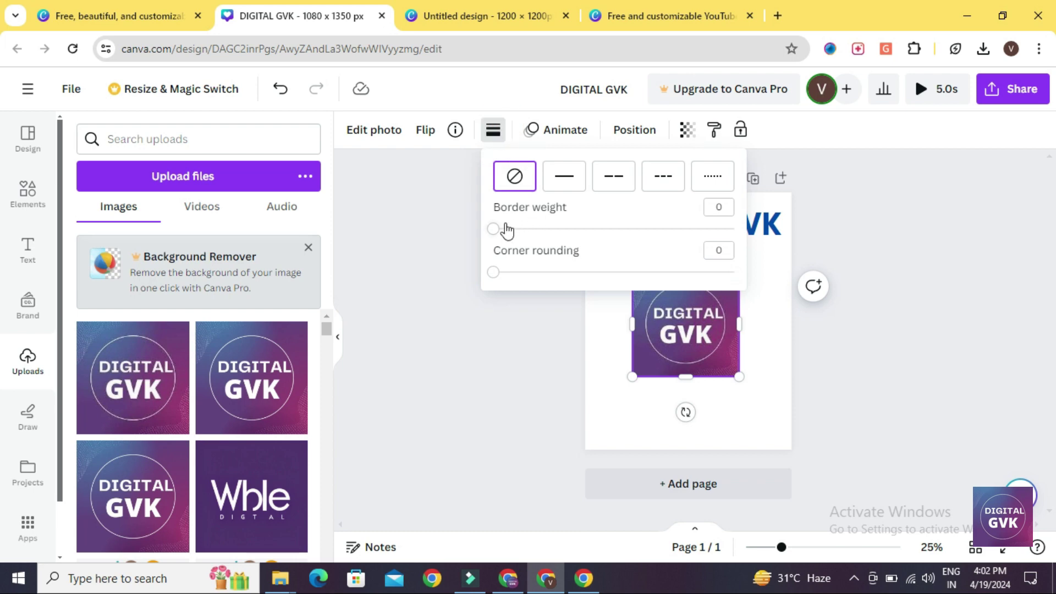
{"action": "mouse_move", "coordinate": [494, 231]}
{"action": "left_mouse_down"}
{"action": "mouse_move", "coordinate": [733, 229]}
{"action": "mouse_move", "coordinate": [492, 228]}
{"action": "left_mouse_up"}
{"action": "left_click_drag", "start_coordinate": [493, 273], "coordinate": [707, 272]}
{"action": "left_click", "coordinate": [430, 325]}
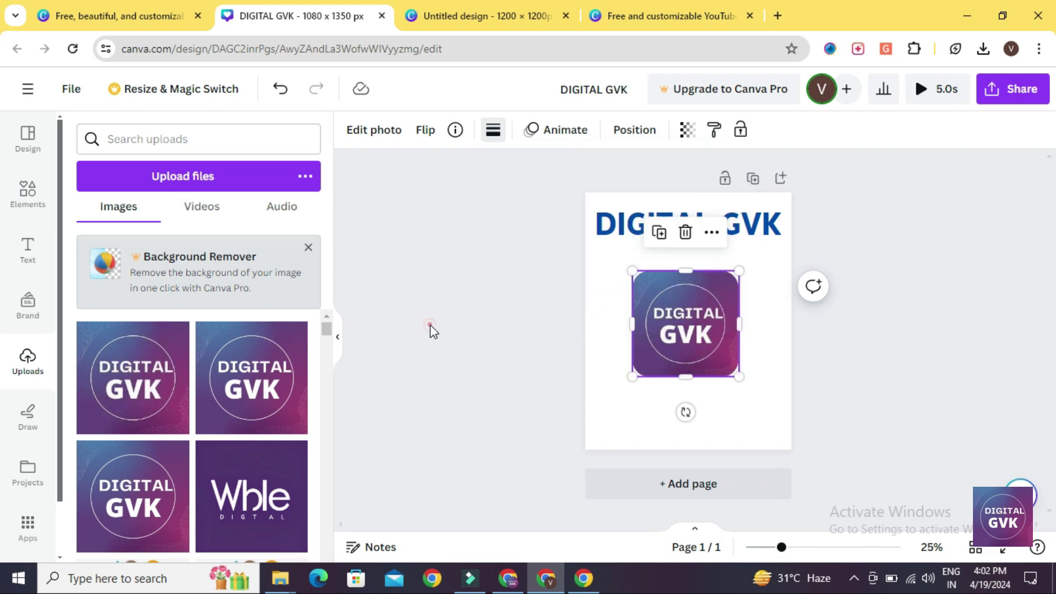
{"action": "left_click", "coordinate": [664, 443]}
- Apply the Baseline photo animation to the DIGITAL GVK logo
{"action": "left_click", "coordinate": [686, 351]}
{"action": "left_click", "coordinate": [556, 133]}
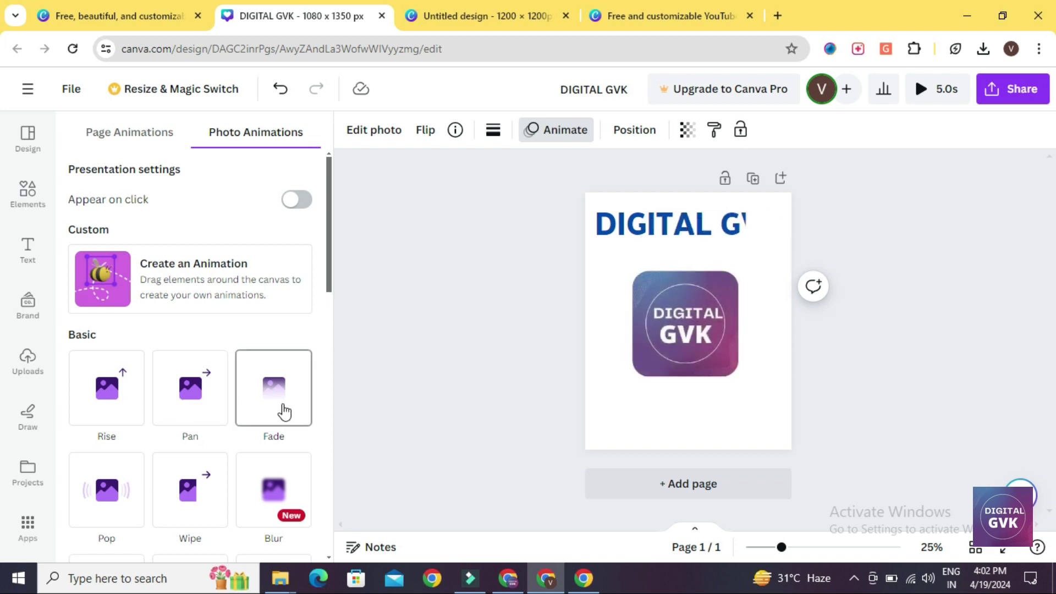
{"action": "scroll", "coordinate": [203, 467], "scroll_direction": "down", "scroll_amount": 4}
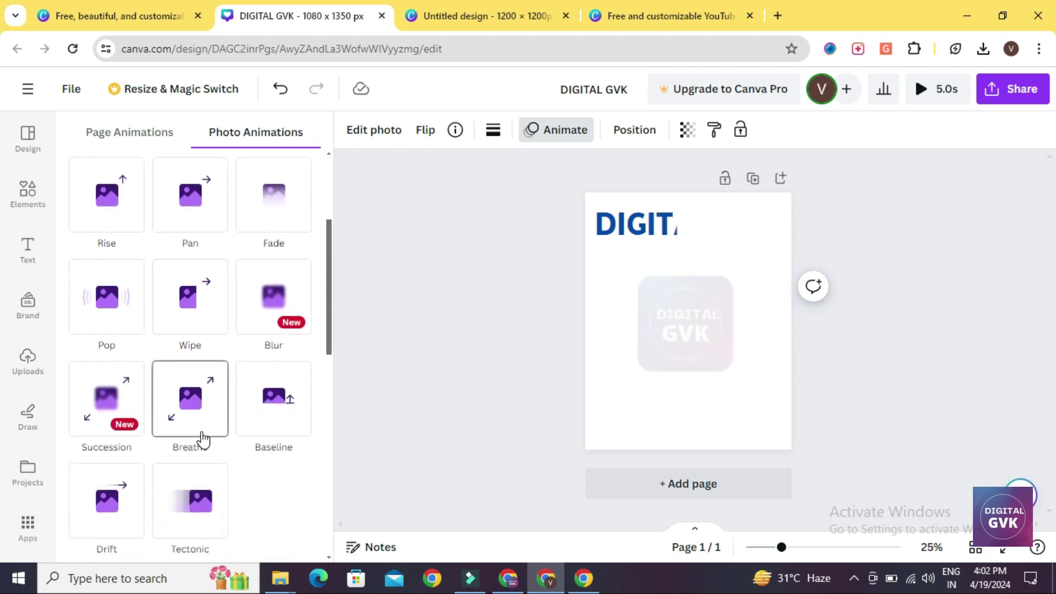
{"action": "left_click", "coordinate": [272, 399]}
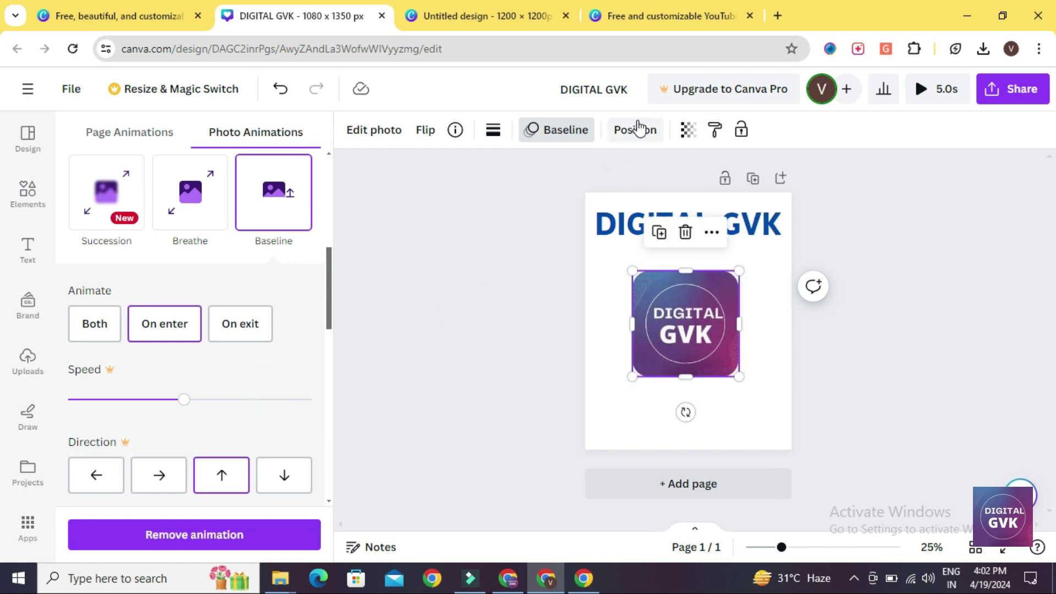
- Try the logo's vertical page alignments, centre it horizontally, and align it to the page's top
{"action": "left_click", "coordinate": [638, 132]}
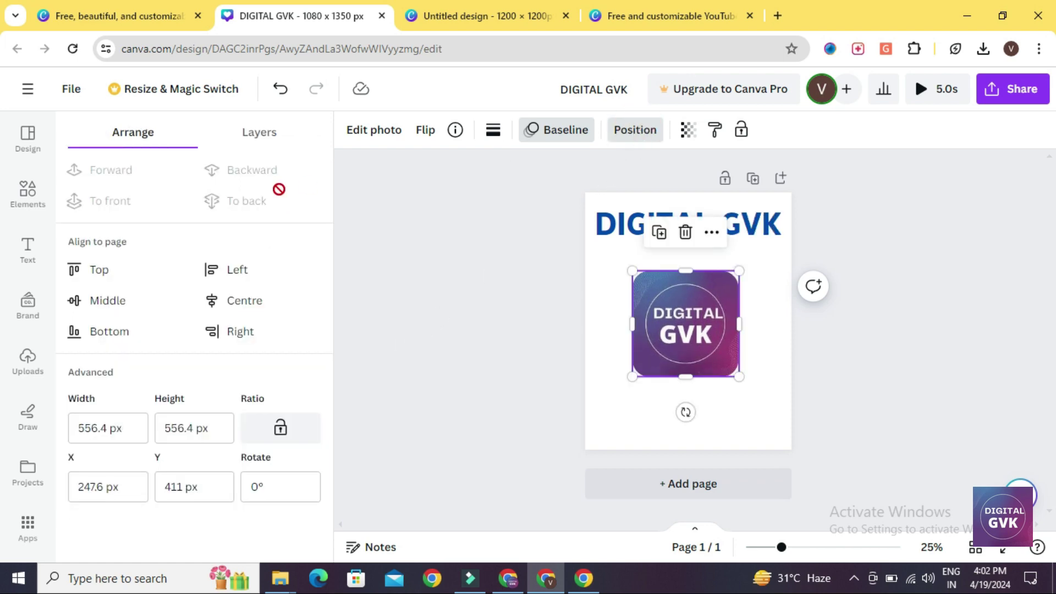
{"action": "left_click", "coordinate": [82, 272]}
{"action": "left_click", "coordinate": [101, 302]}
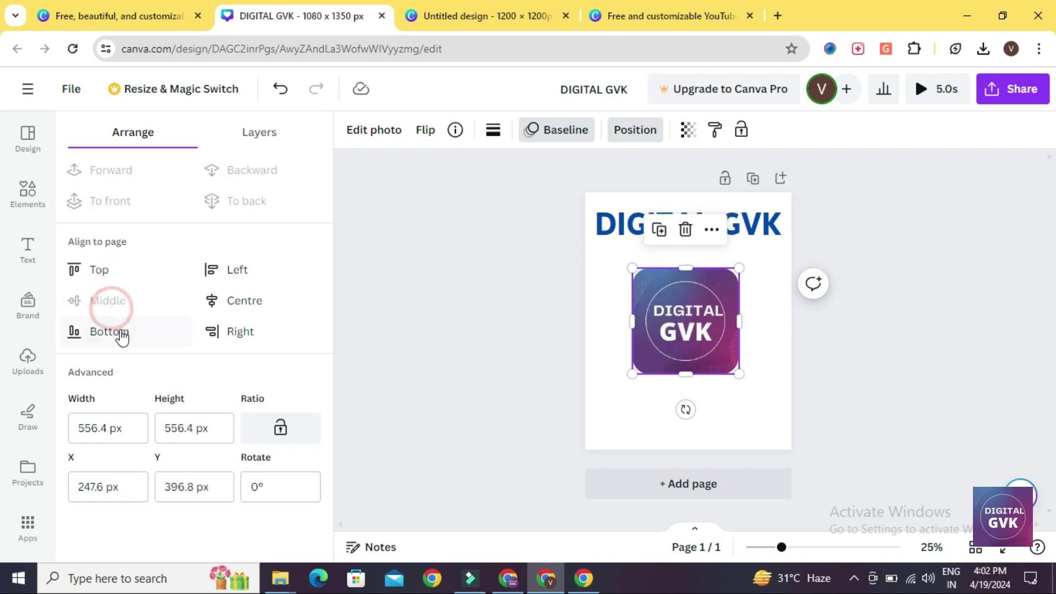
{"action": "left_click", "coordinate": [120, 332]}
{"action": "left_click", "coordinate": [232, 301]}
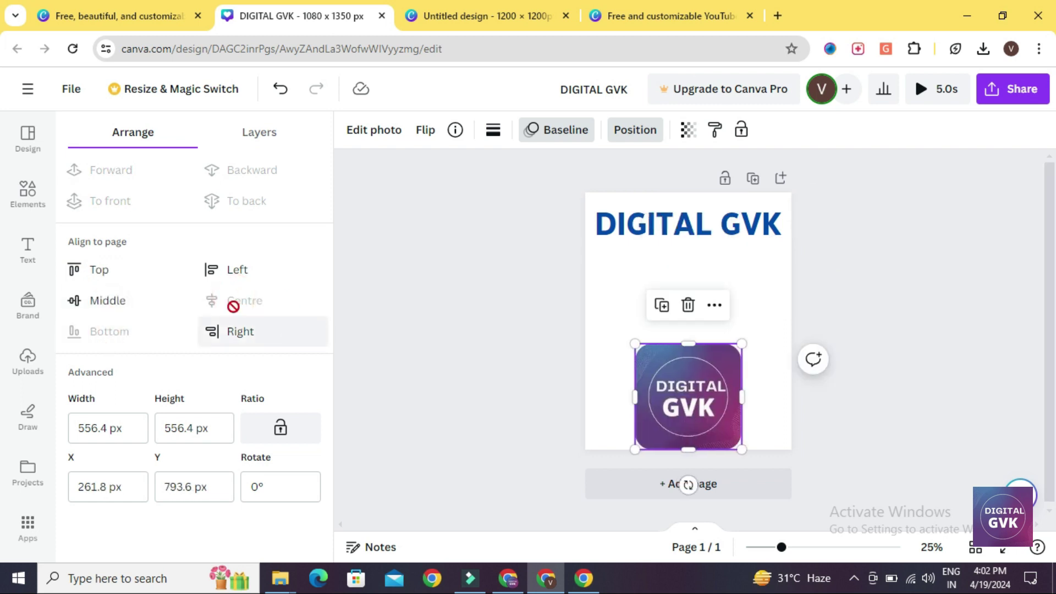
{"action": "left_click", "coordinate": [113, 270]}
{"action": "left_click", "coordinate": [541, 287]}
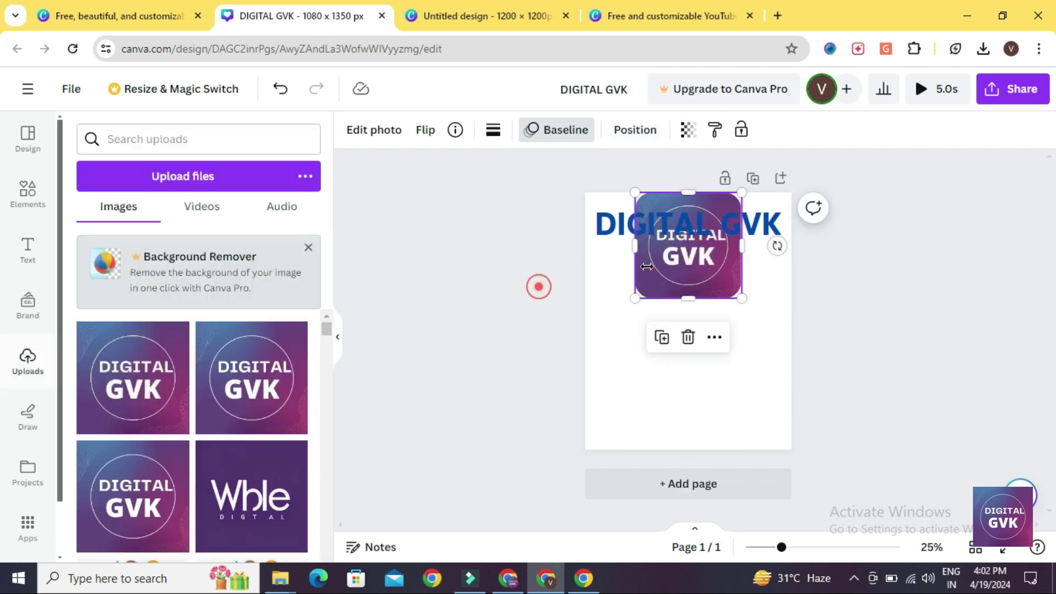
- Move the logo down so it sits just below the DIGITAL GVK heading, centred on the page, and deselect it
{"action": "left_click_drag", "start_coordinate": [698, 267], "coordinate": [701, 333]}
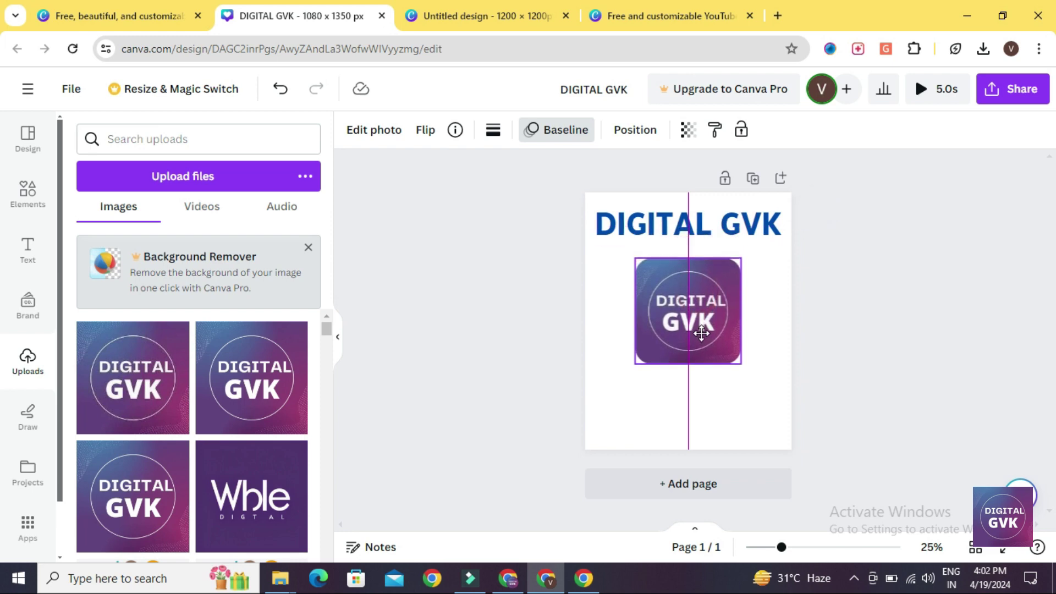
{"action": "left_click", "coordinate": [515, 314]}
{"action": "left_click", "coordinate": [677, 234]}
{"action": "left_click", "coordinate": [687, 305]}
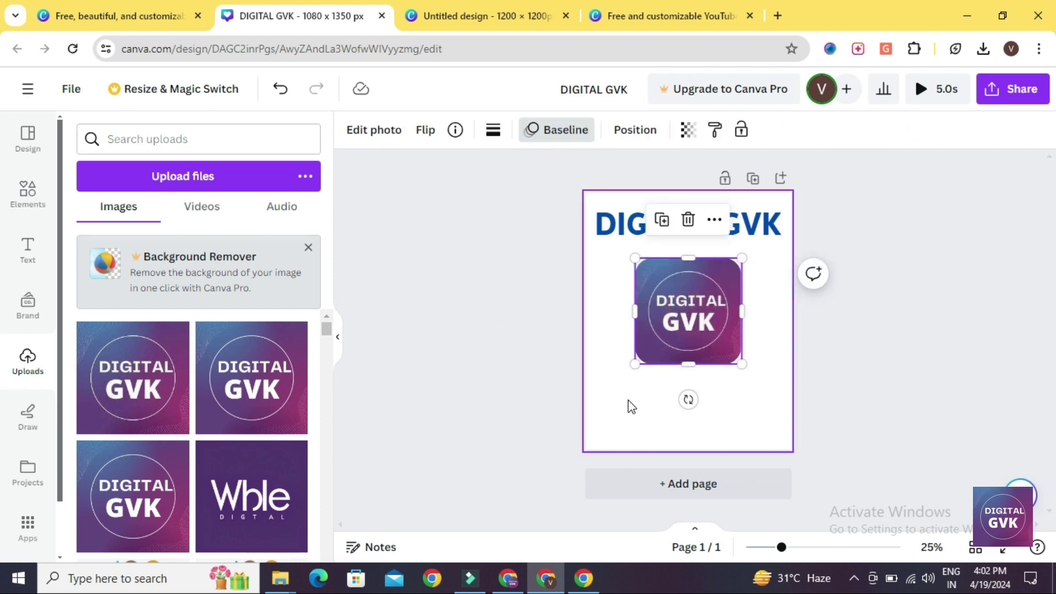
{"action": "left_click", "coordinate": [462, 385]}
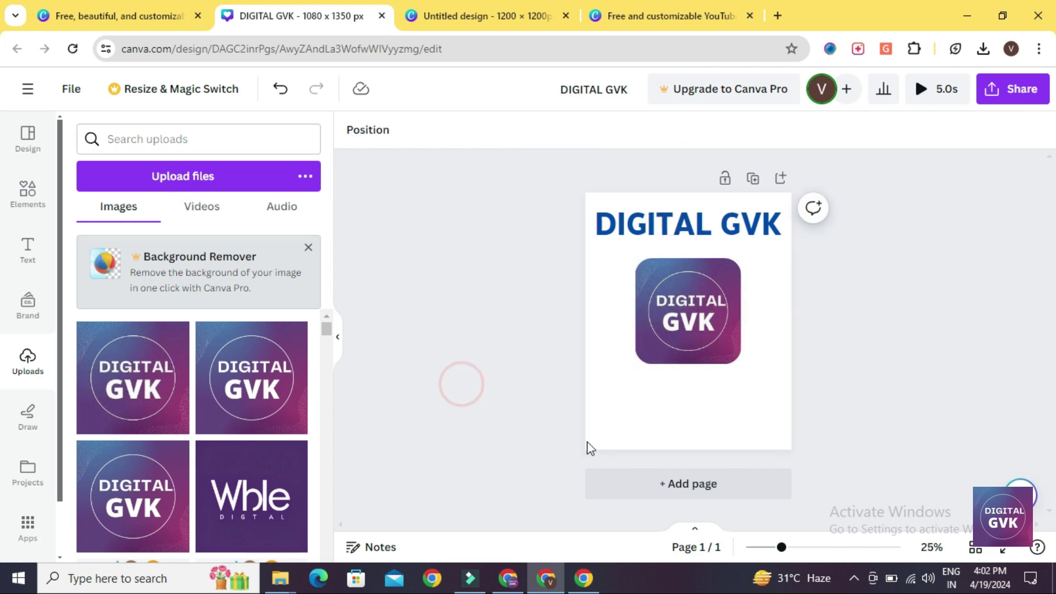
{"action": "left_click", "coordinate": [614, 434]}
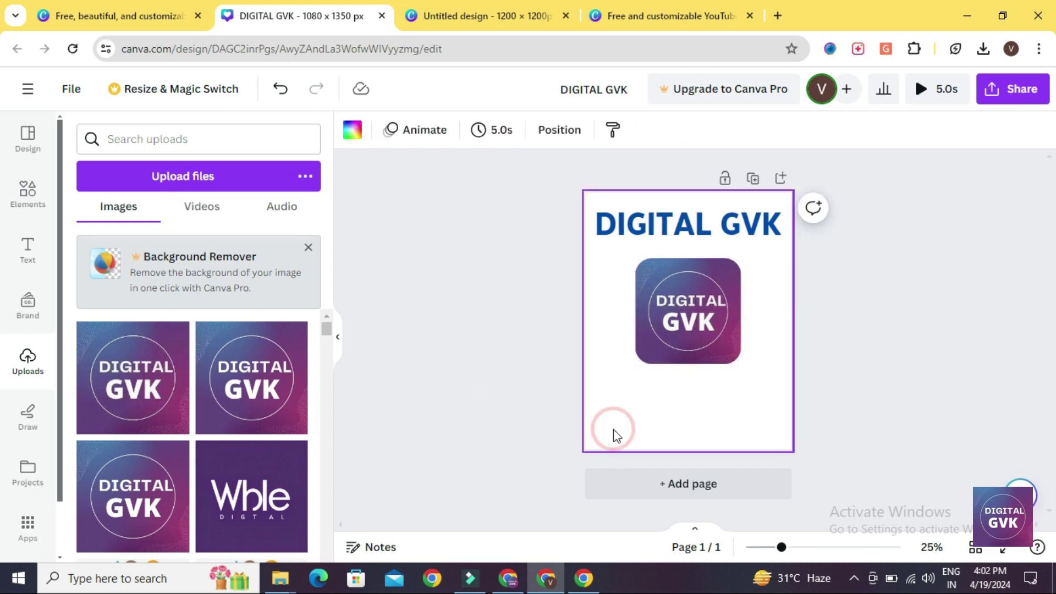
- Try black, red, dark turquoise, blue and violet as the page background colour, and return it to white
{"action": "left_click", "coordinate": [352, 132]}
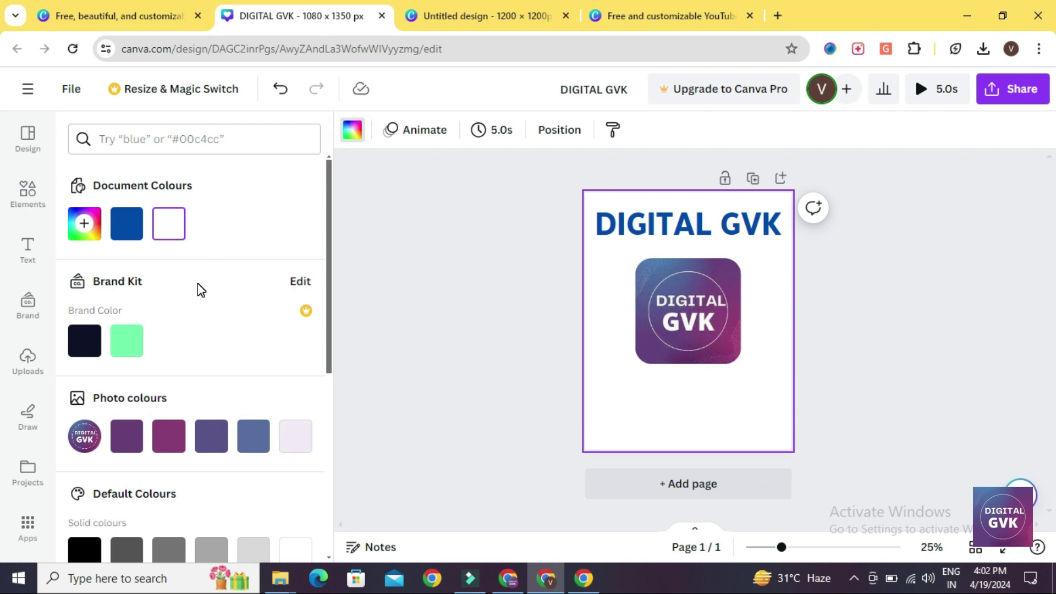
{"action": "scroll", "coordinate": [197, 283], "scroll_direction": "down", "scroll_amount": 2}
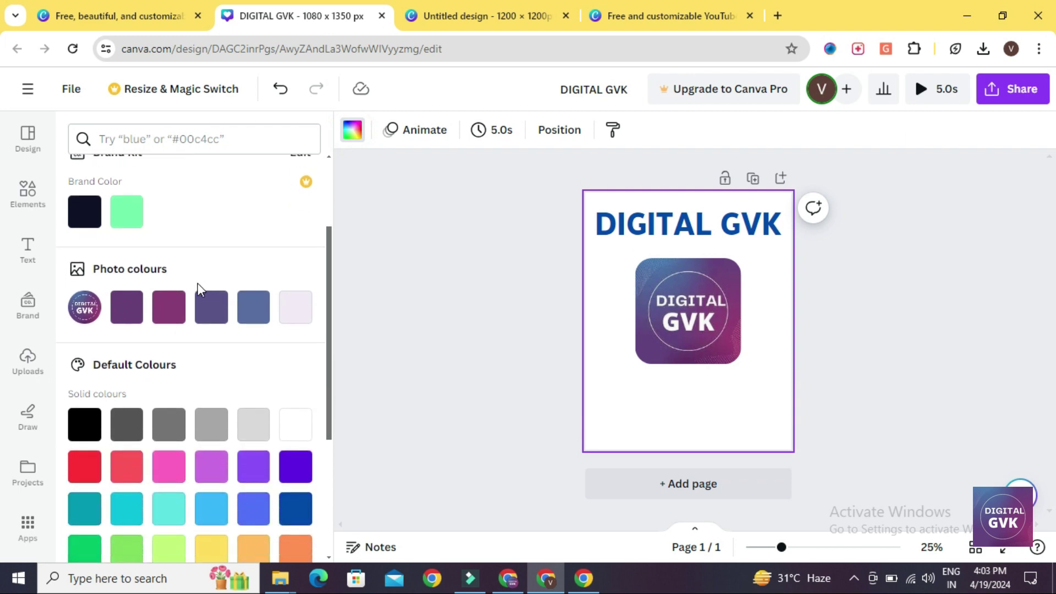
{"action": "left_click", "coordinate": [78, 429]}
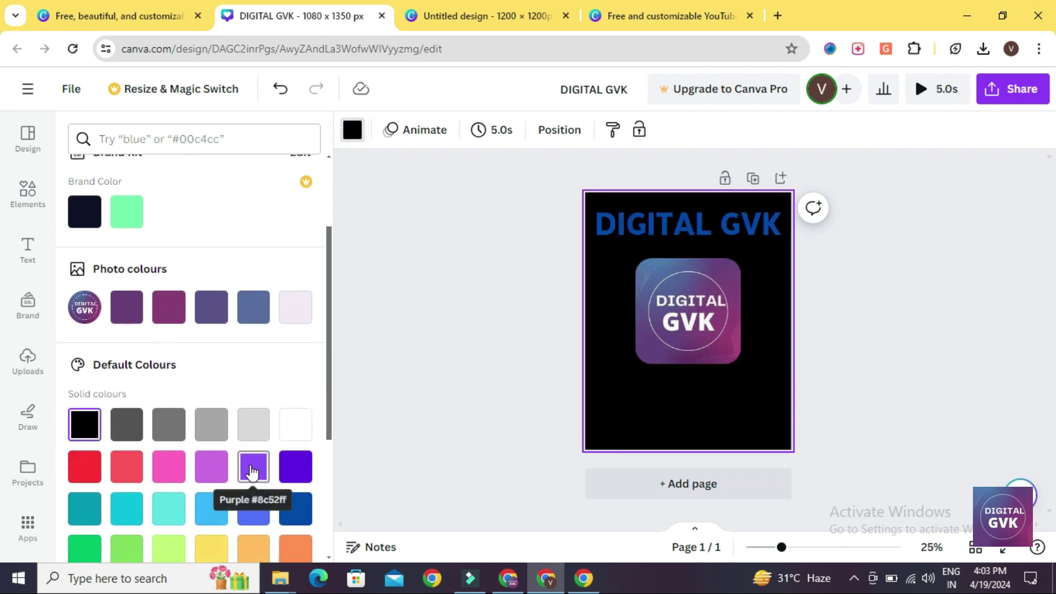
{"action": "scroll", "coordinate": [253, 464], "scroll_direction": "down", "scroll_amount": 1}
{"action": "left_click", "coordinate": [84, 439]}
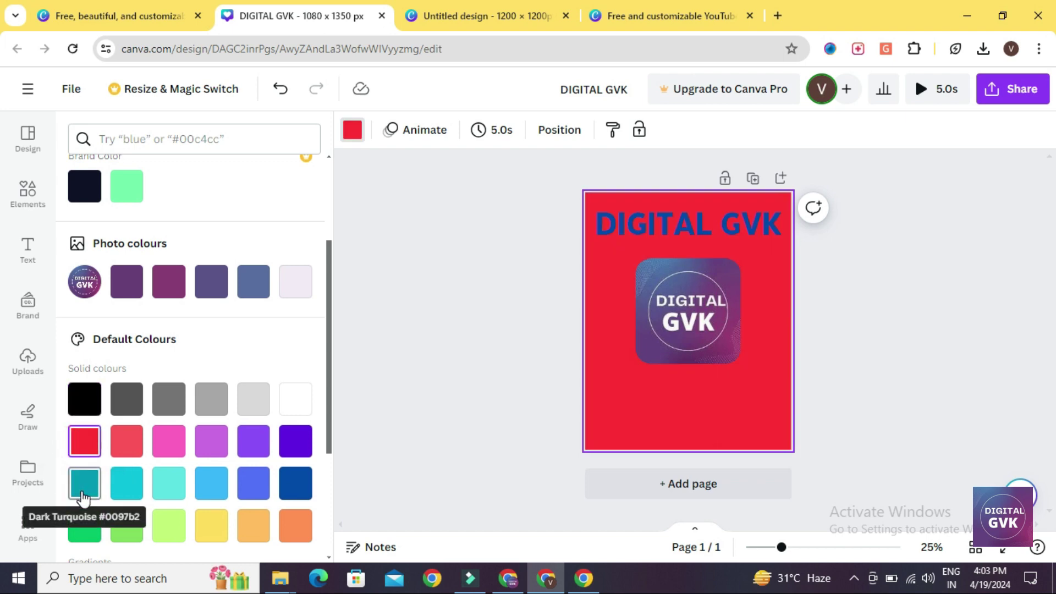
{"action": "left_click", "coordinate": [81, 483]}
{"action": "left_click", "coordinate": [292, 487]}
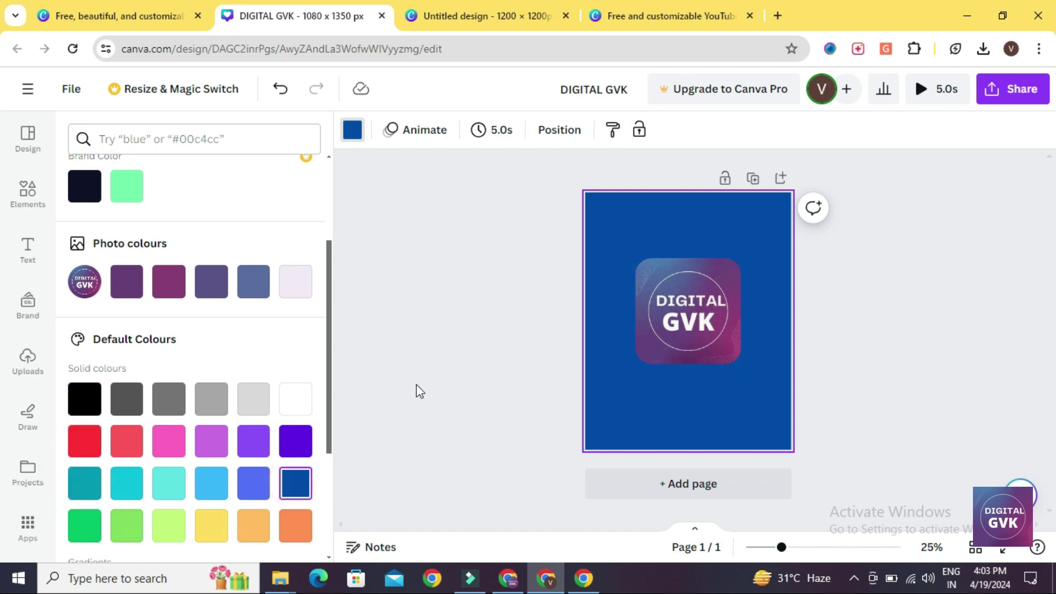
{"action": "left_click", "coordinate": [297, 447]}
{"action": "left_click", "coordinate": [297, 399]}
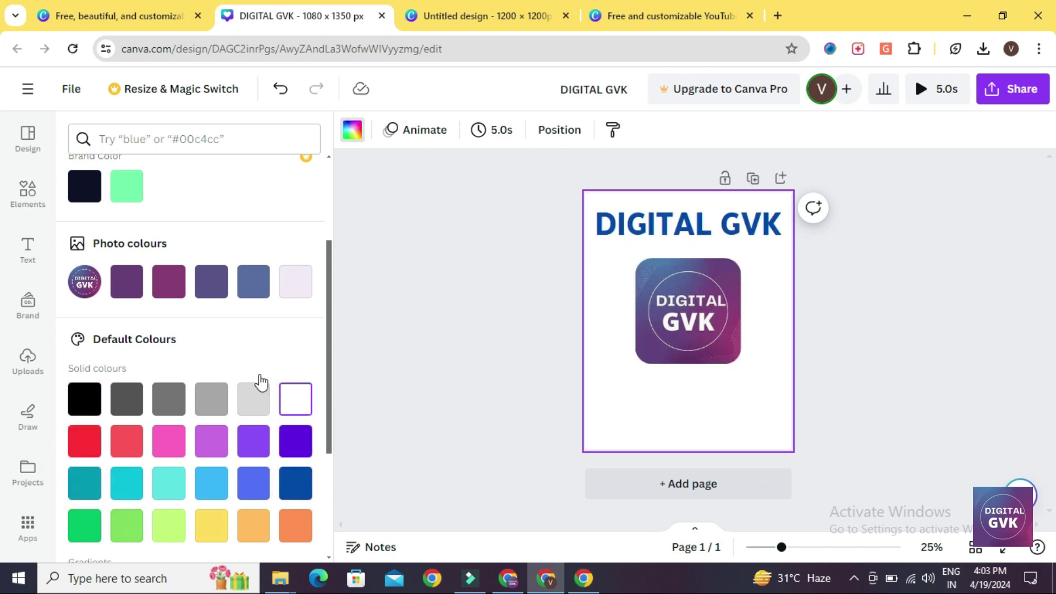
- Enlarge the DIGITAL GVK logo to about two thirds of the page width and reposition it just below the heading
{"action": "left_click", "coordinate": [692, 358]}
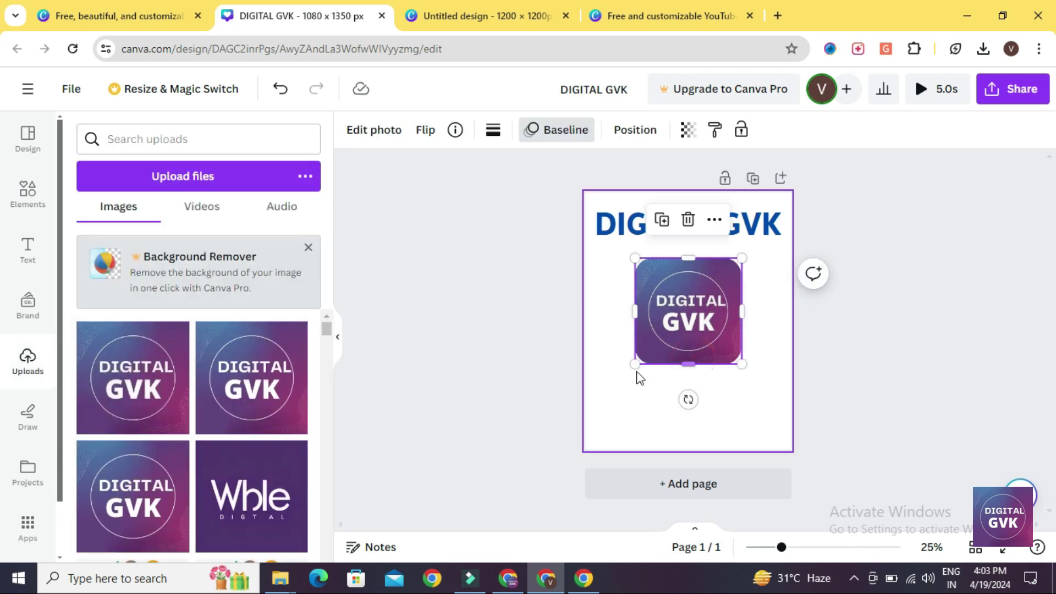
{"action": "left_click_drag", "start_coordinate": [632, 364], "coordinate": [608, 417]}
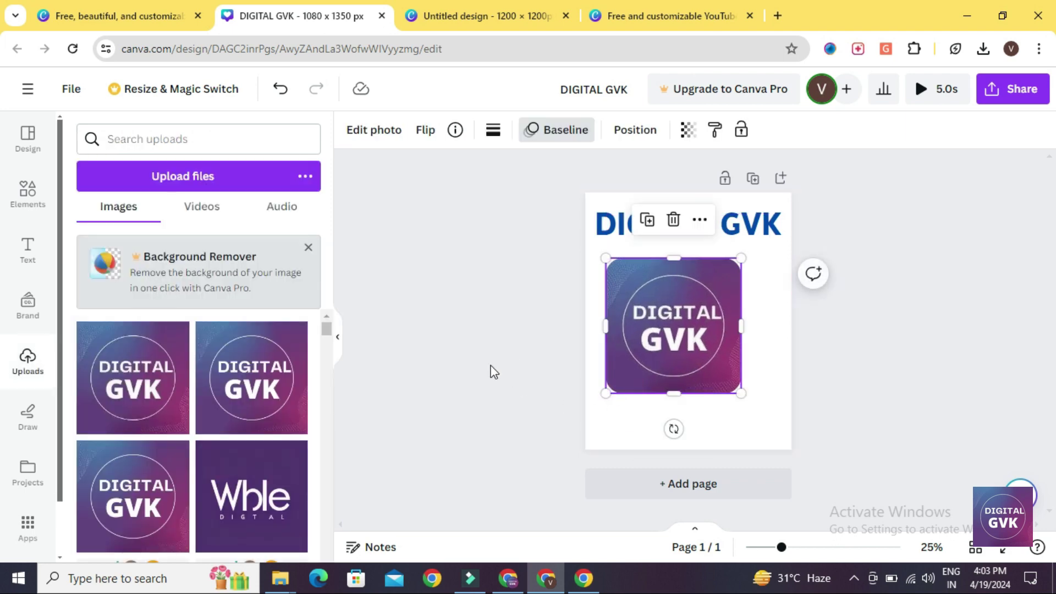
{"action": "left_click", "coordinate": [490, 365]}
{"action": "left_click", "coordinate": [612, 417]}
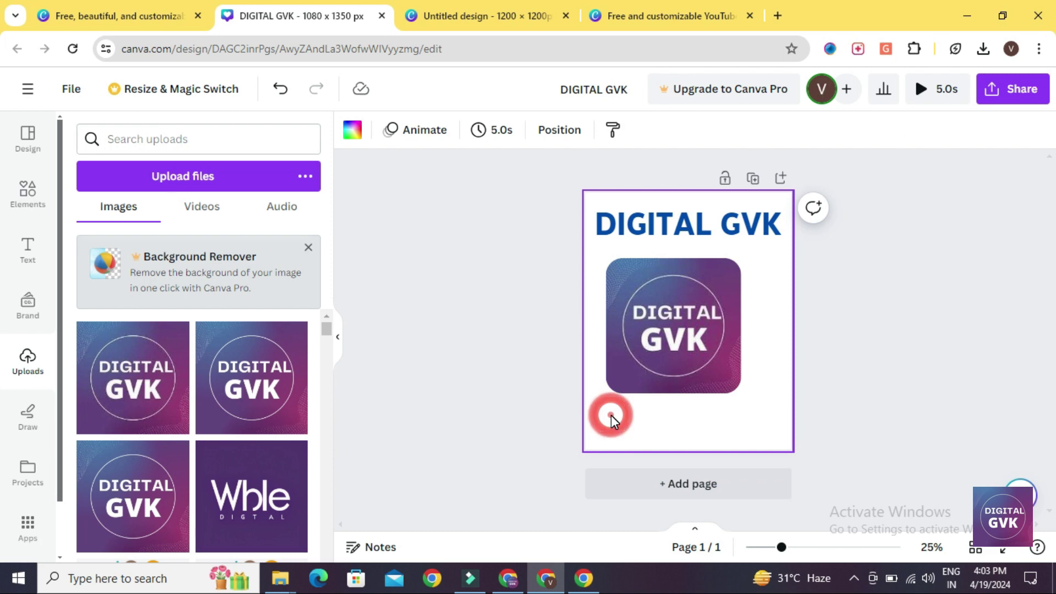
{"action": "left_click", "coordinate": [650, 361]}
{"action": "left_click_drag", "start_coordinate": [650, 362], "coordinate": [659, 359]}
{"action": "scroll", "coordinate": [7, 300], "scroll_direction": "down", "scroll_amount": 1}
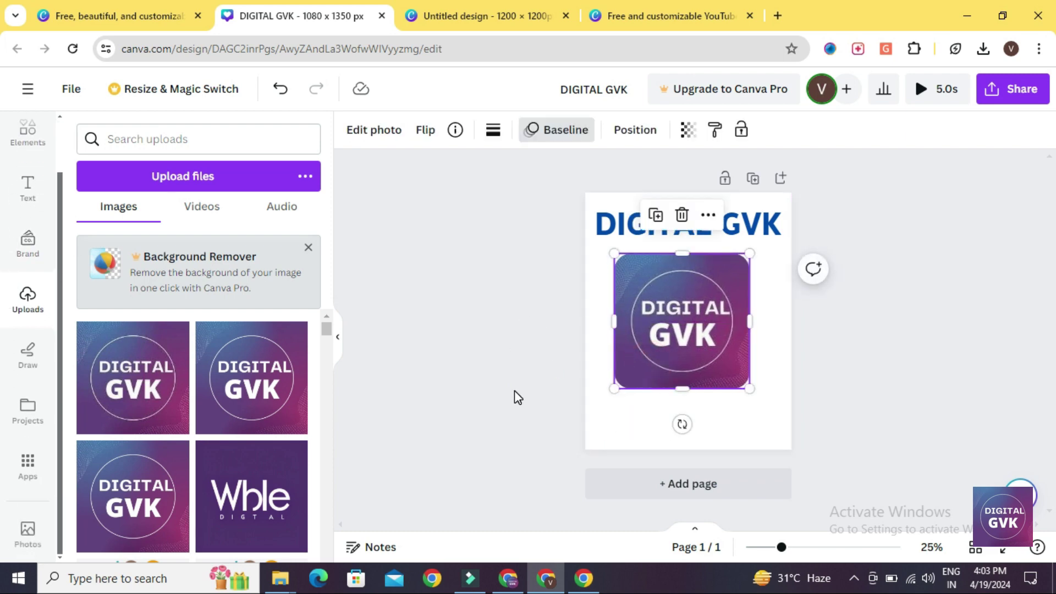
{"action": "left_click", "coordinate": [593, 429]}
{"action": "scroll", "coordinate": [23, 257], "scroll_direction": "up", "scroll_amount": 1}
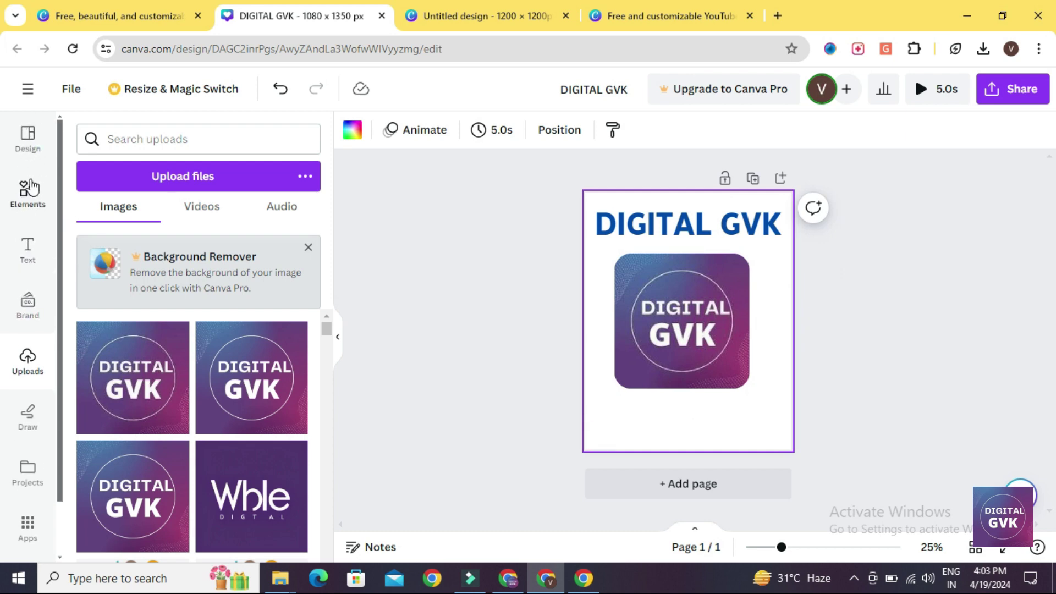
- Search the design elements for MONEY and show all graphics results
{"action": "left_click", "coordinate": [31, 187]}
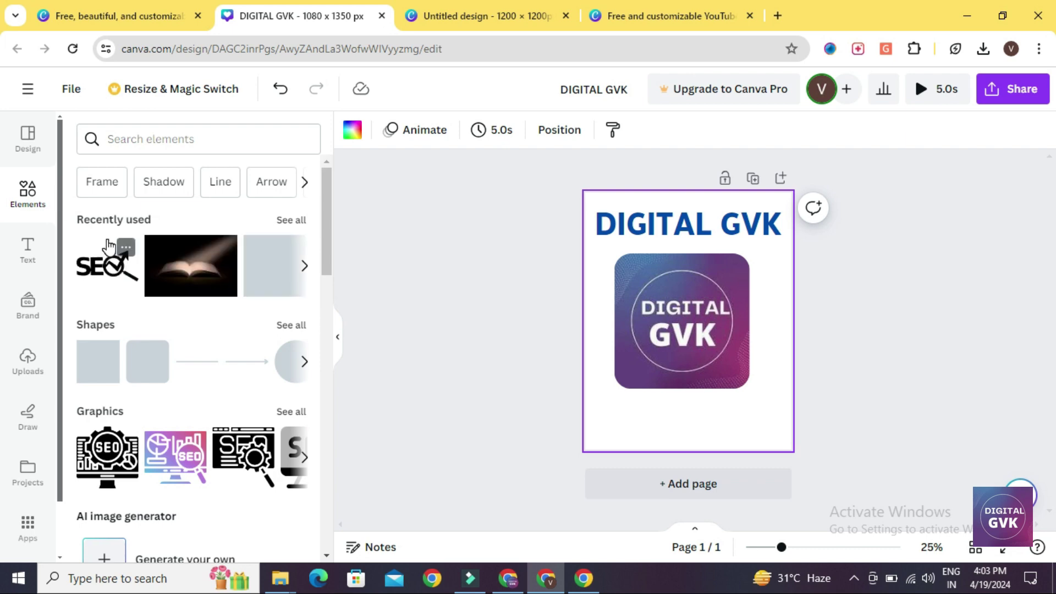
{"action": "left_click", "coordinate": [190, 131]}
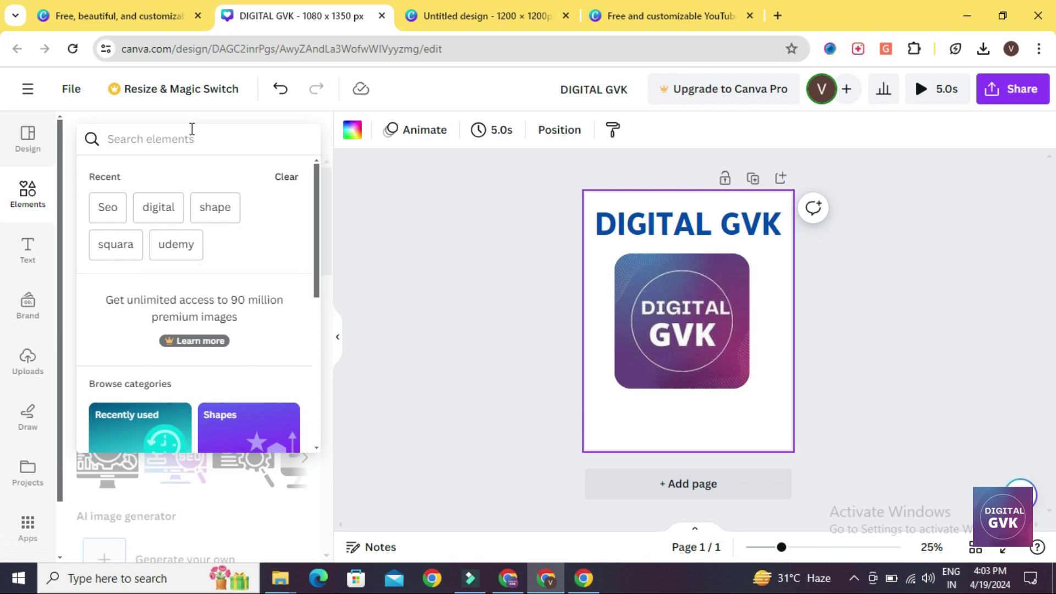
{"action": "type", "text": "MONEY"}
{"action": "key", "text": "Return"}
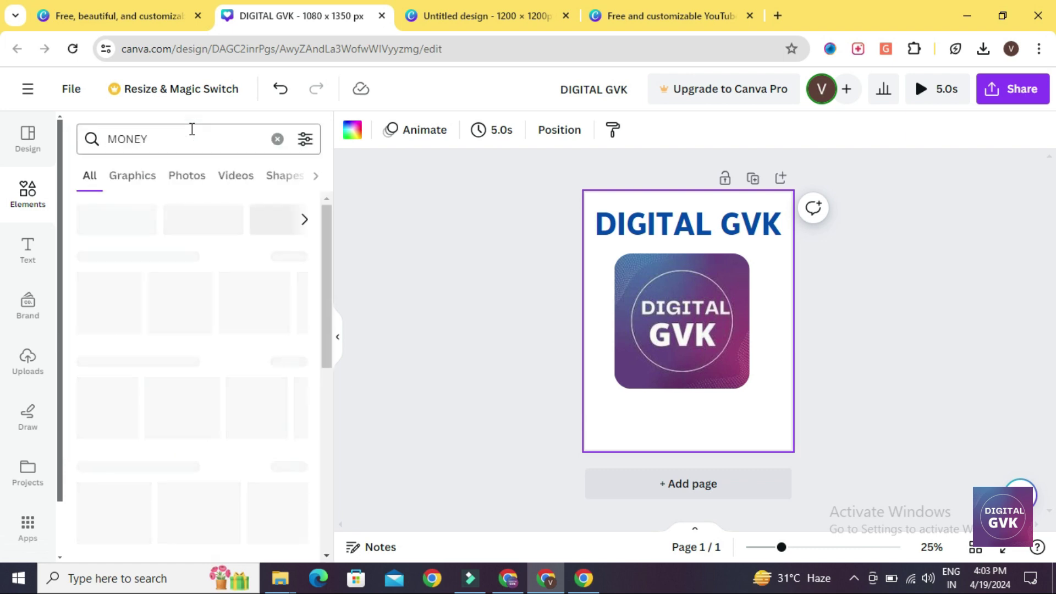
{"action": "left_click", "coordinate": [300, 258]}
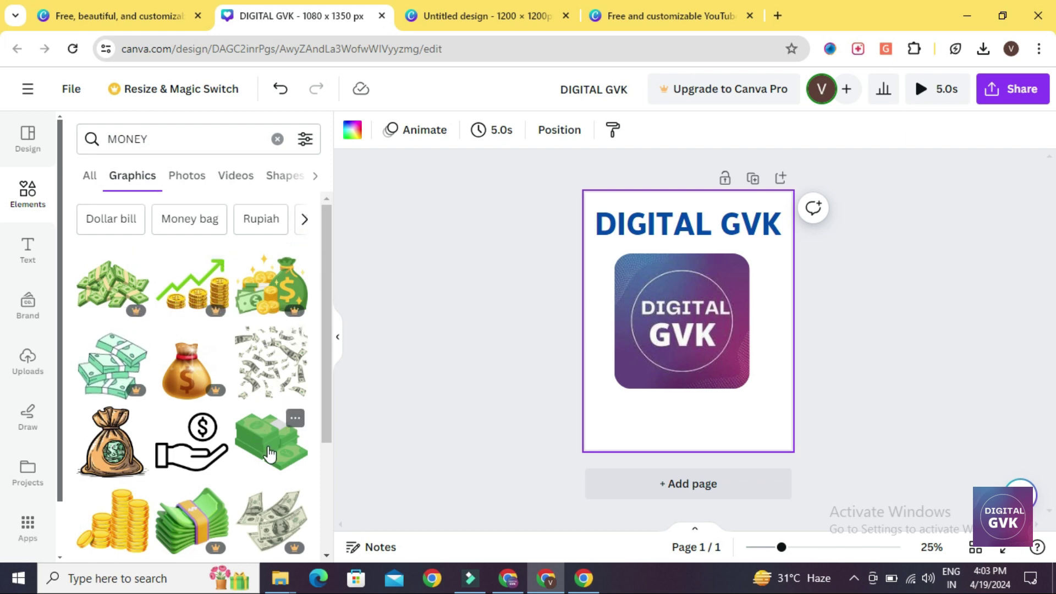
- Try placing the green banknote stack graphic over the lower part of the logo, and delete it
{"action": "left_click", "coordinate": [269, 454]}
{"action": "left_click_drag", "start_coordinate": [694, 331], "coordinate": [694, 367]}
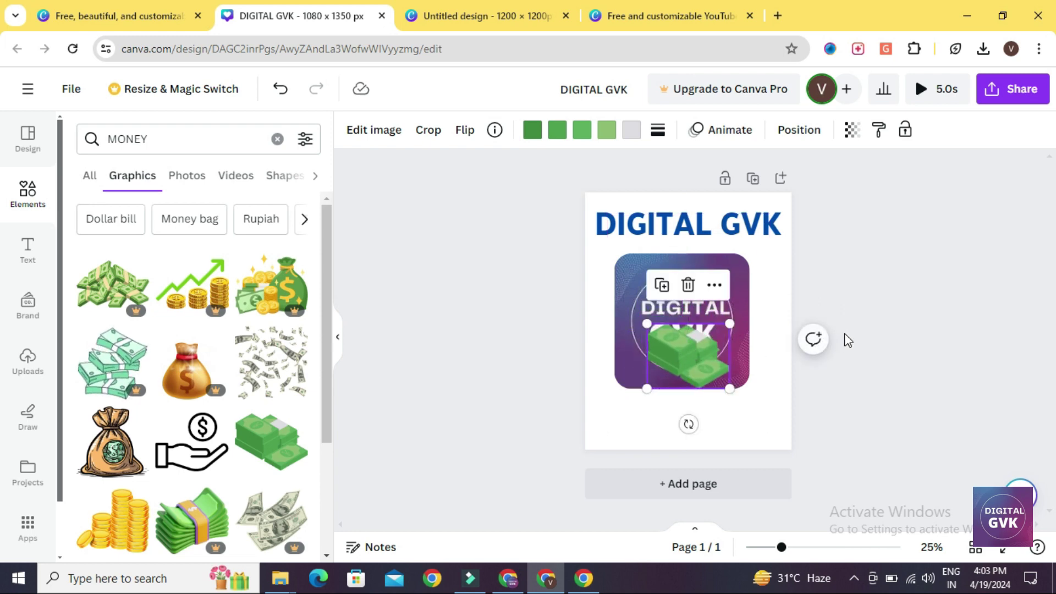
{"action": "key", "text": "Delete"}
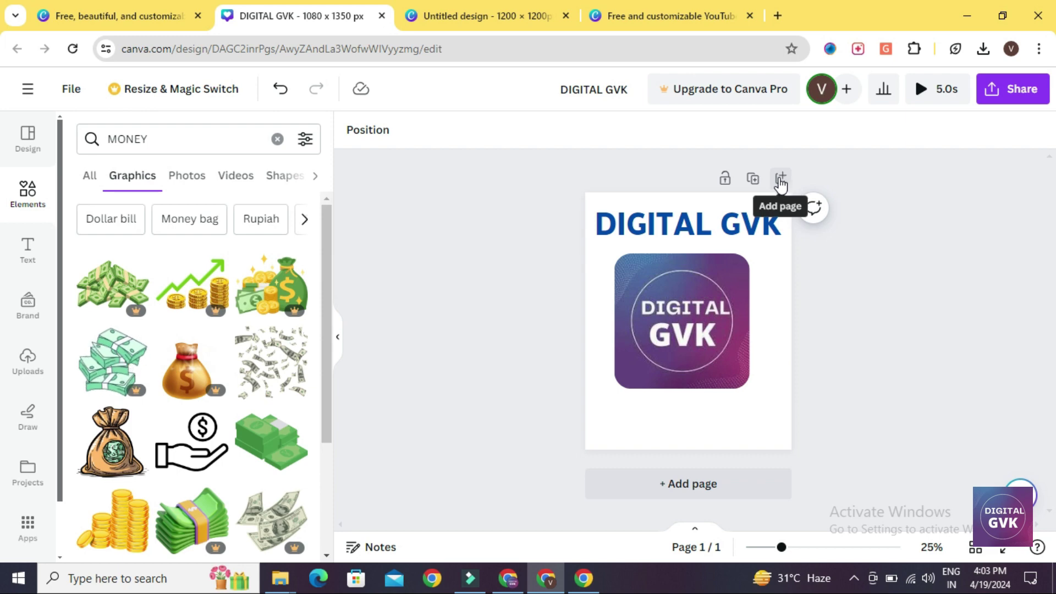
- Add a blank second page and place a slightly reduced green banknote stack graphic in its upper part
{"action": "left_click", "coordinate": [782, 178]}
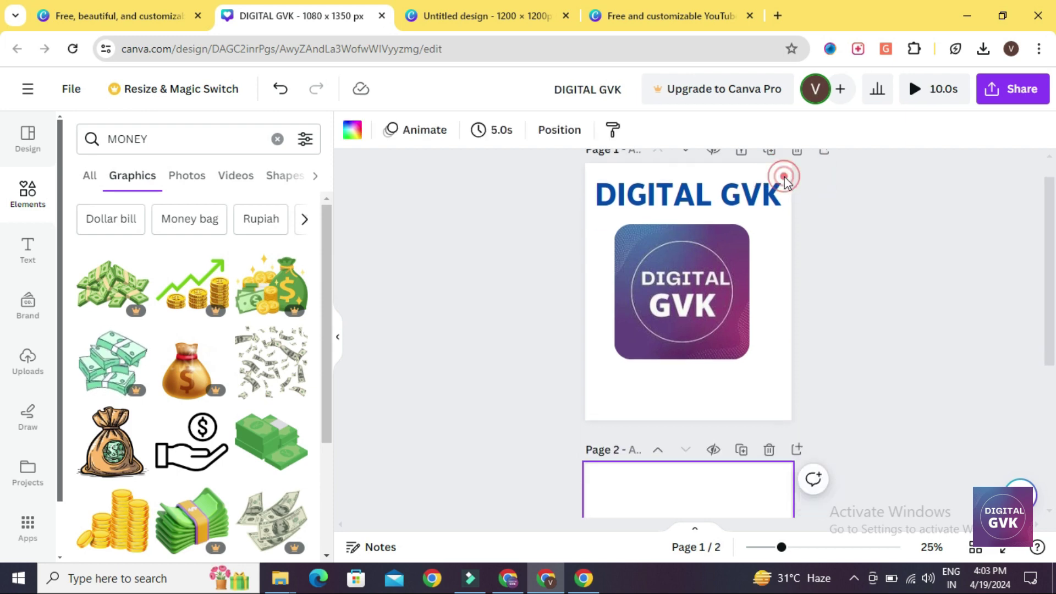
{"action": "left_click", "coordinate": [878, 346]}
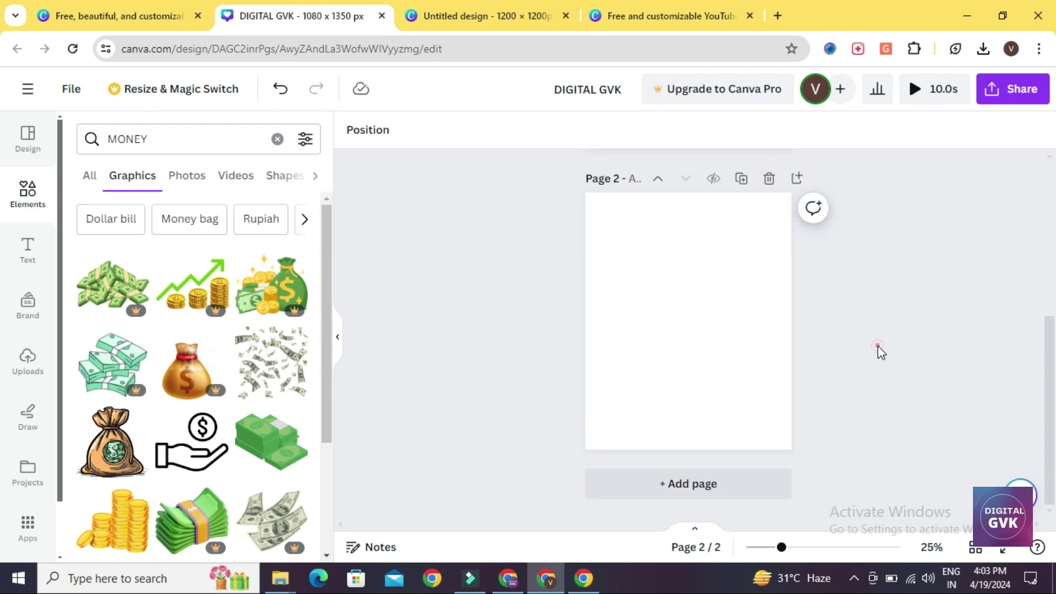
{"action": "left_click", "coordinate": [285, 439]}
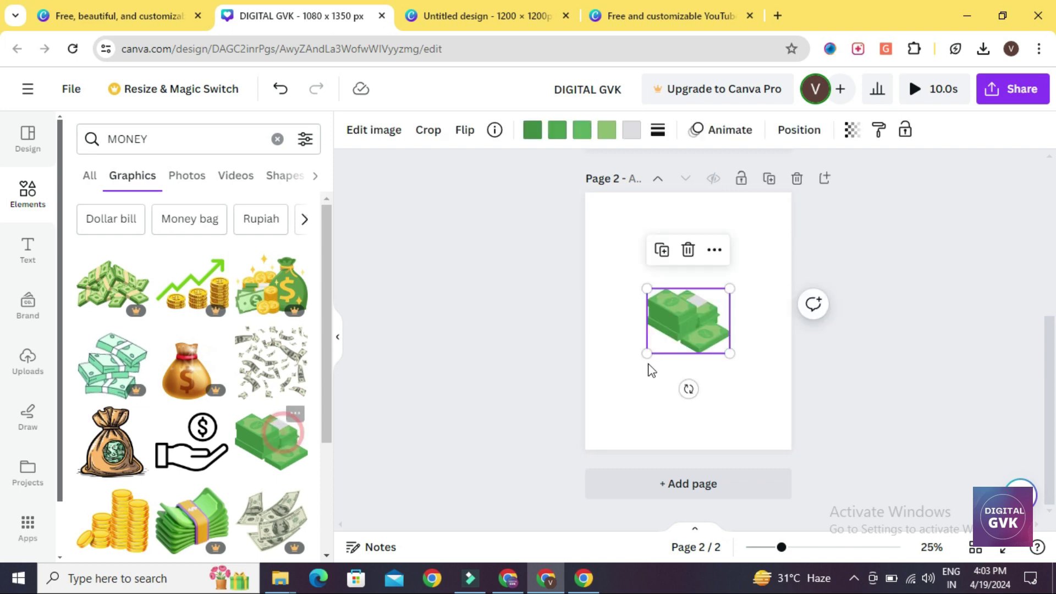
{"action": "left_click_drag", "start_coordinate": [647, 350], "coordinate": [702, 273]}
- Search the graphics for LAPTOP and place the open laptop with the blue screen below the banknotes on page 2
{"action": "double_click", "coordinate": [160, 140]}
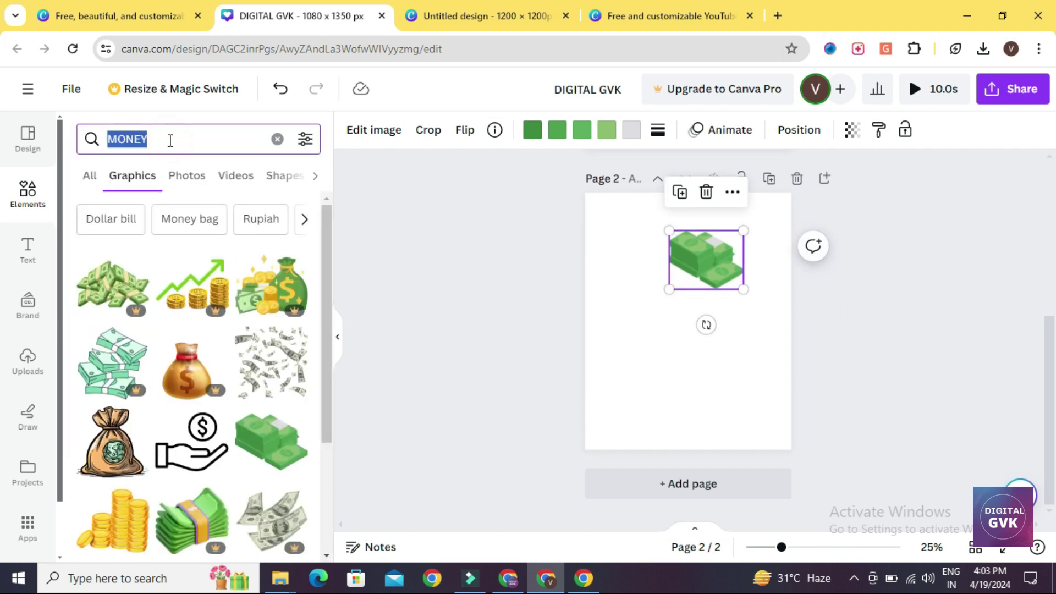
{"action": "type", "text": "LAPTOP"}
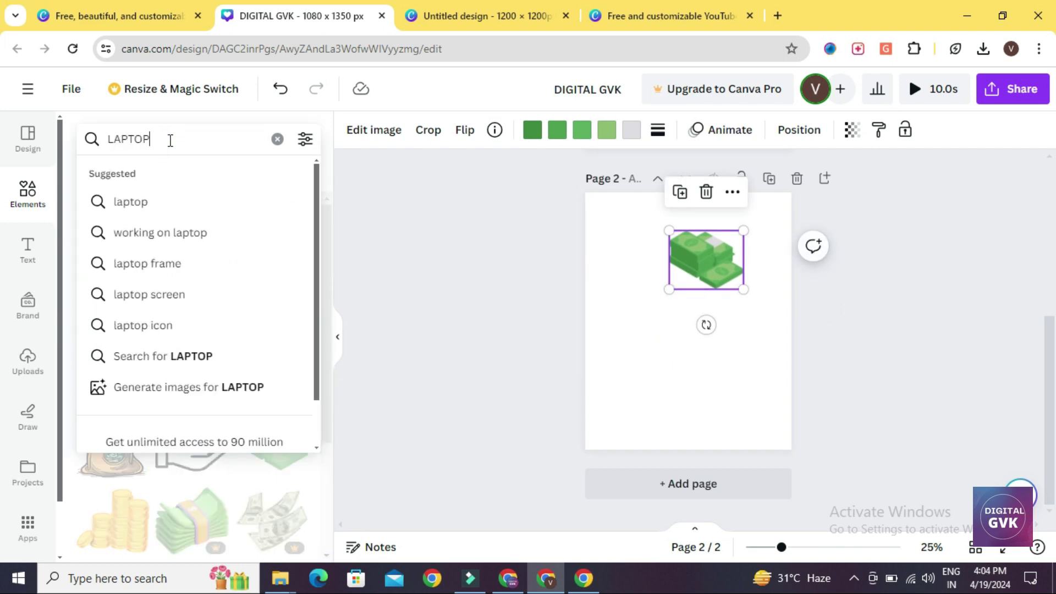
{"action": "key", "text": "Return"}
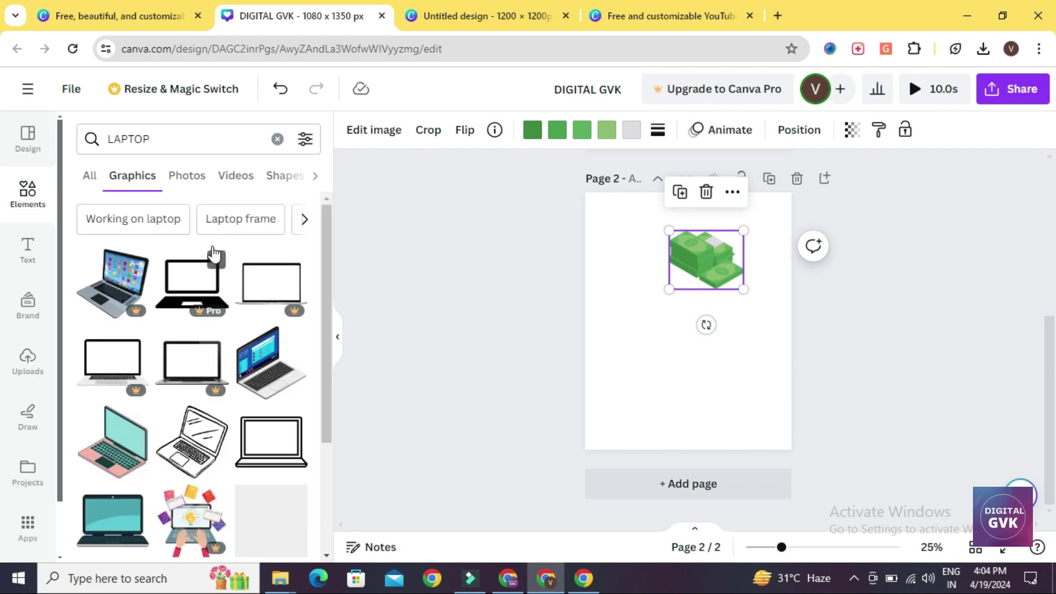
{"action": "left_click", "coordinate": [278, 368]}
{"action": "left_click_drag", "start_coordinate": [646, 363], "coordinate": [657, 385]}
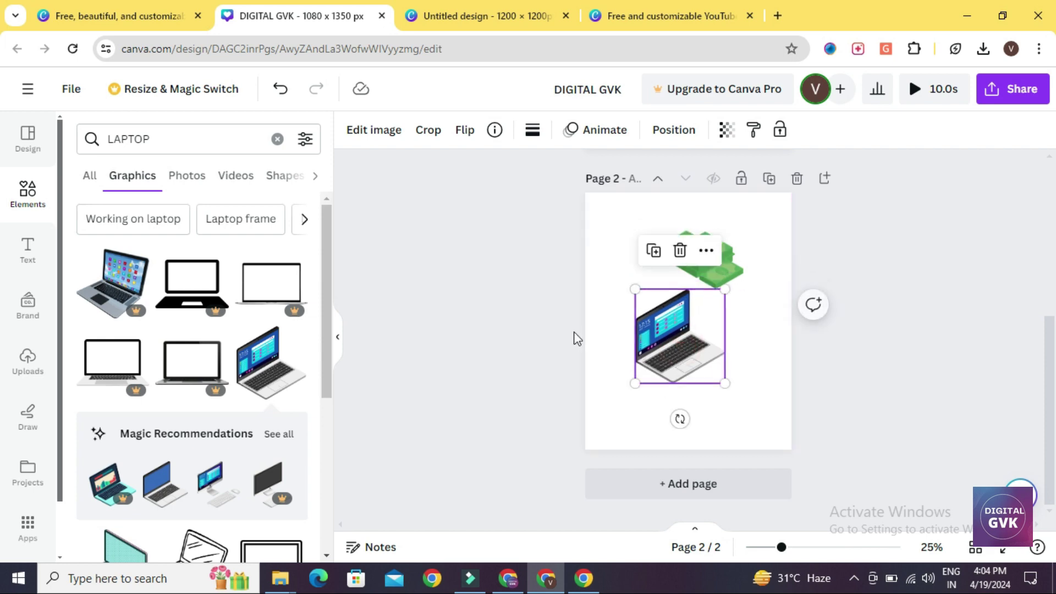
- Examine the available text styles and font combinations, and the Brand Kit options
{"action": "left_click", "coordinate": [30, 250]}
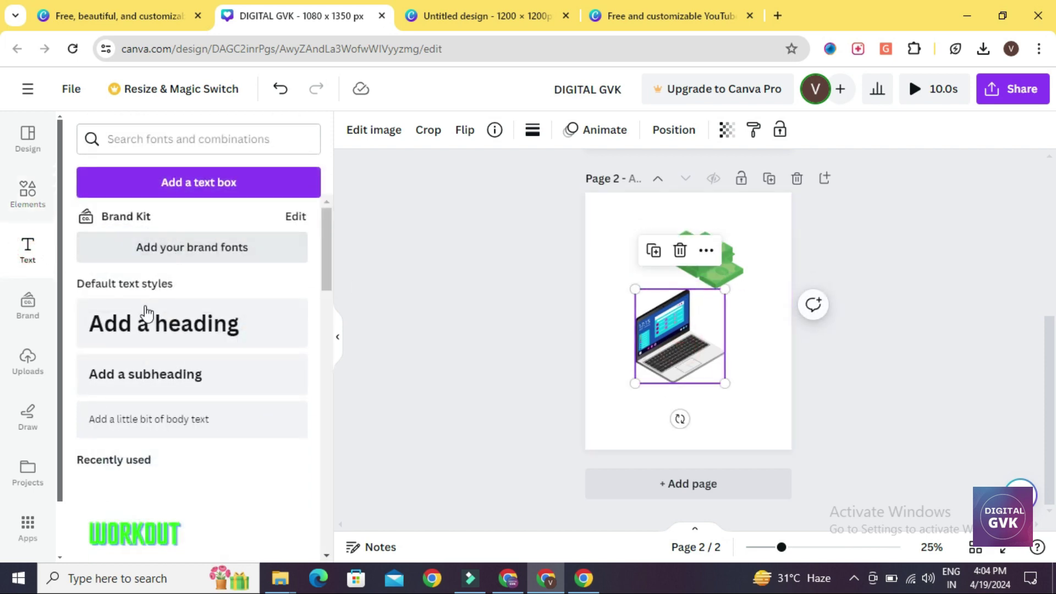
{"action": "scroll", "coordinate": [149, 305], "scroll_direction": "down", "scroll_amount": 5}
{"action": "scroll", "coordinate": [152, 307], "scroll_direction": "down", "scroll_amount": 8}
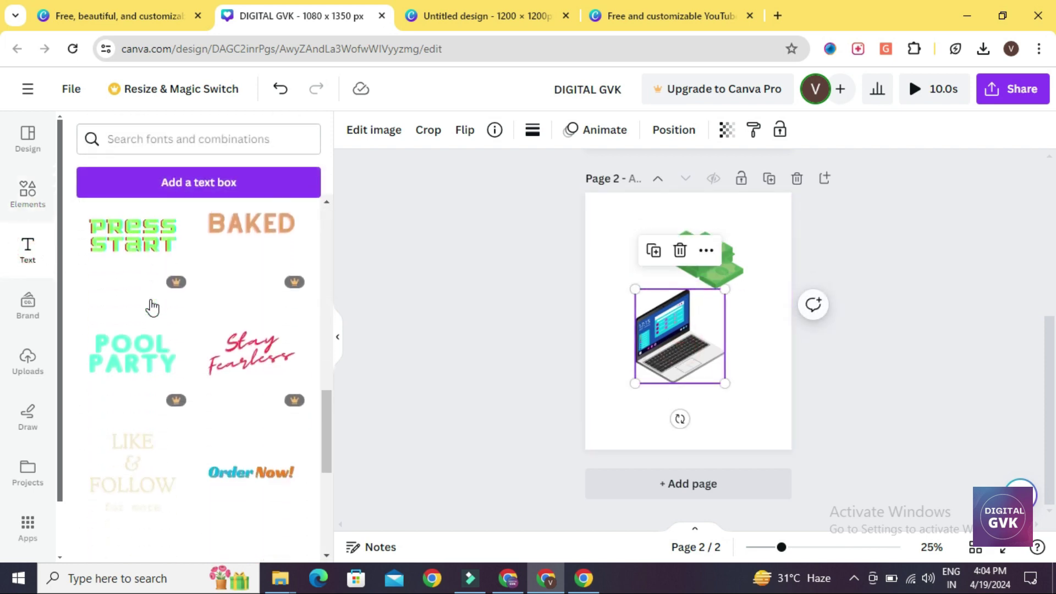
{"action": "scroll", "coordinate": [152, 306], "scroll_direction": "up", "scroll_amount": 15}
{"action": "left_click", "coordinate": [47, 302]}
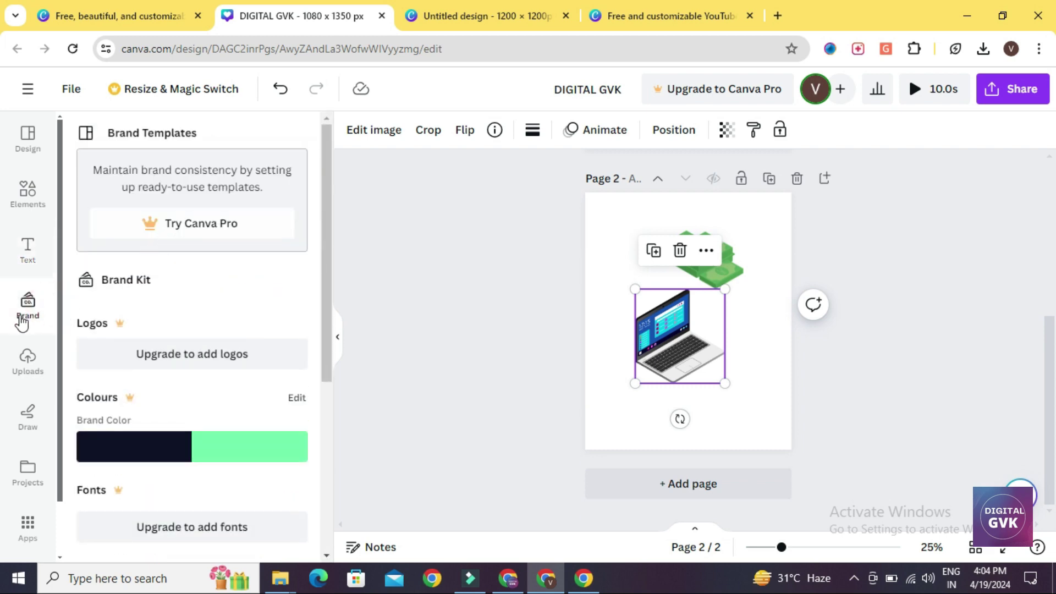
- Look through the uploaded images, videos and audio files, and check the available upload sources
{"action": "left_click", "coordinate": [27, 360]}
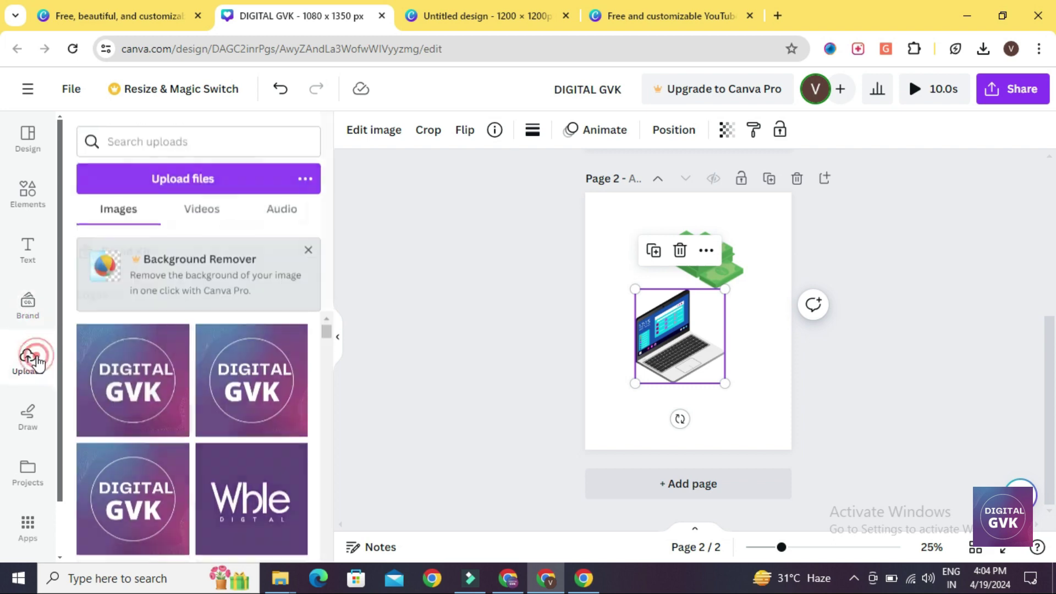
{"action": "scroll", "coordinate": [158, 377], "scroll_direction": "down", "scroll_amount": 15}
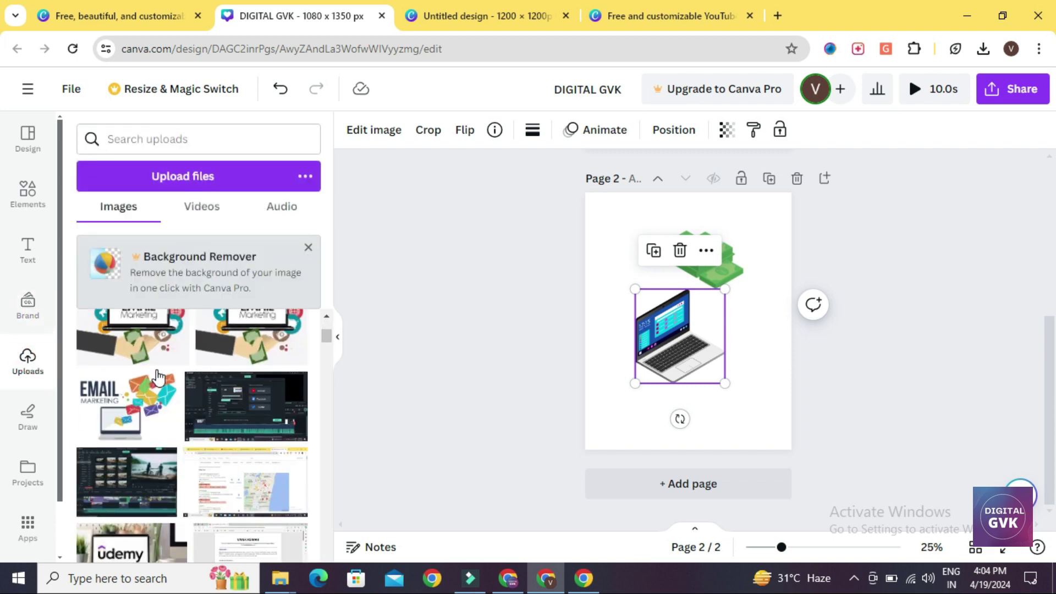
{"action": "scroll", "coordinate": [158, 377], "scroll_direction": "up", "scroll_amount": 10}
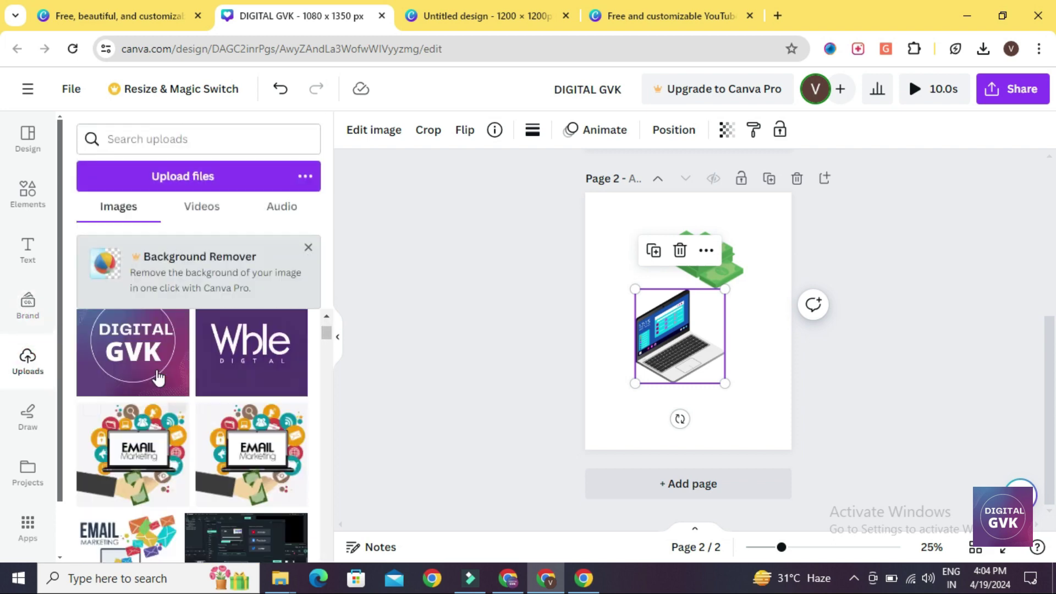
{"action": "scroll", "coordinate": [158, 377], "scroll_direction": "down", "scroll_amount": 8}
{"action": "scroll", "coordinate": [157, 377], "scroll_direction": "down", "scroll_amount": 3}
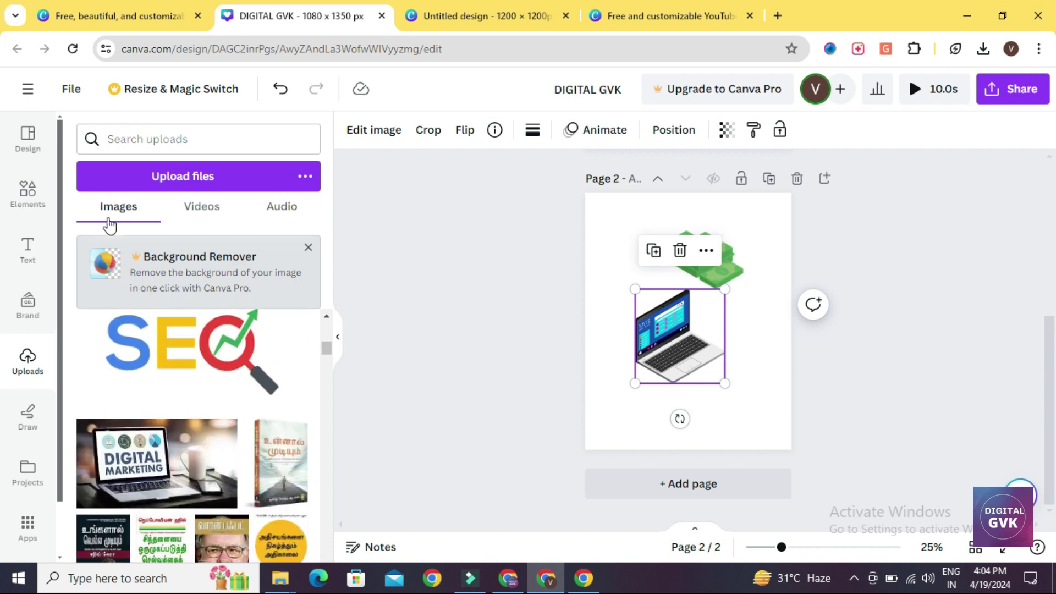
{"action": "left_click", "coordinate": [214, 214]}
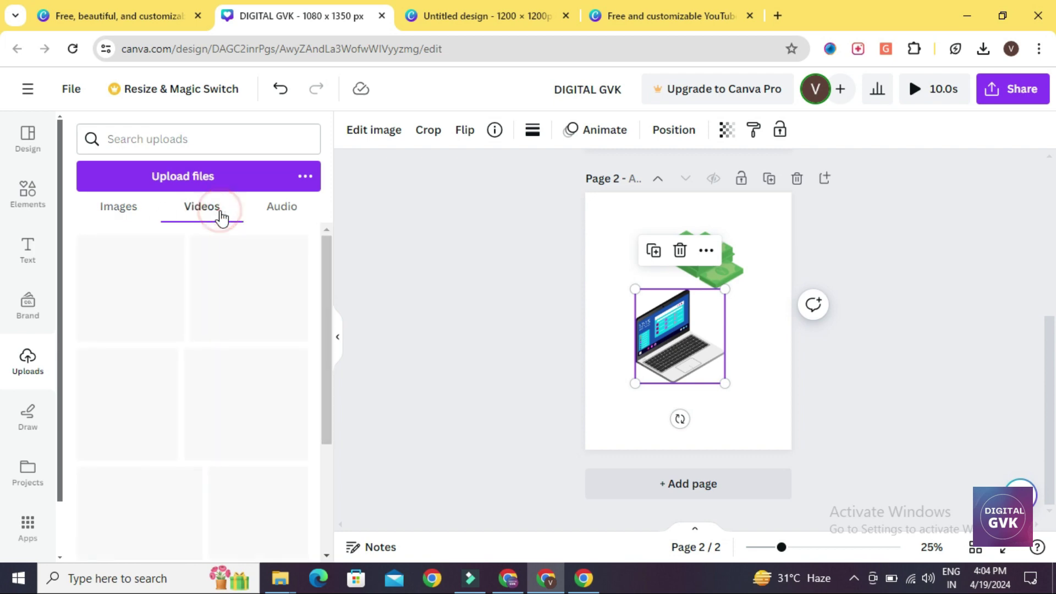
{"action": "left_click", "coordinate": [278, 212]}
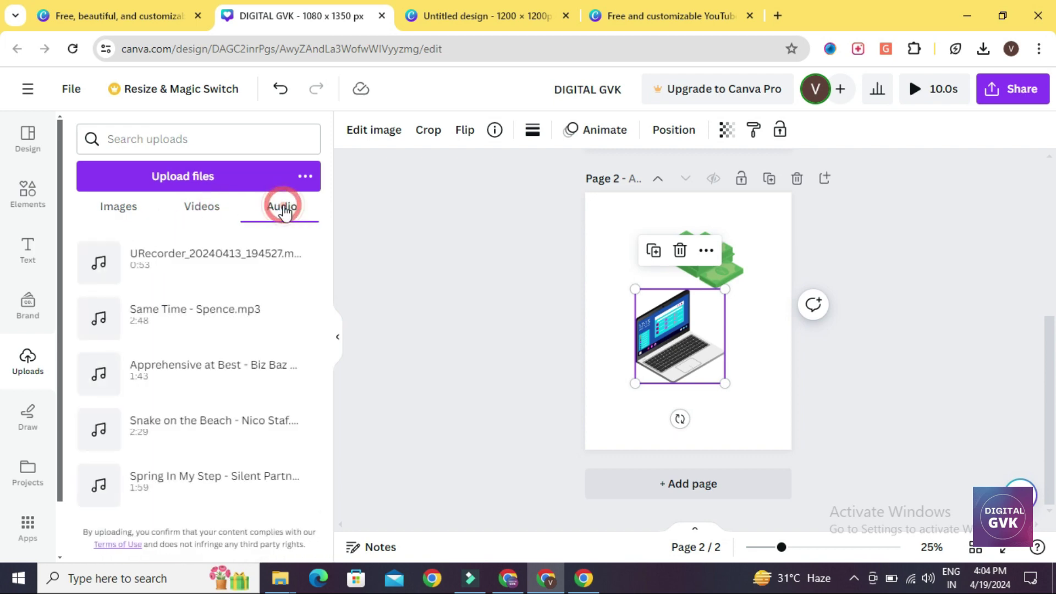
{"action": "left_click", "coordinate": [309, 178]}
{"action": "left_click", "coordinate": [309, 177]}
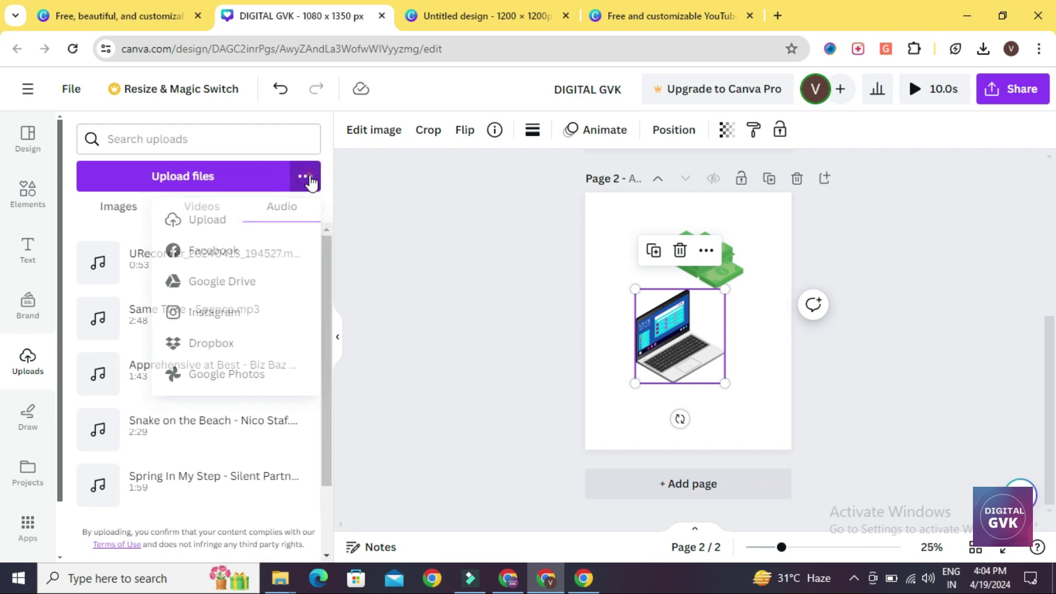
{"action": "scroll", "coordinate": [27, 342], "scroll_direction": "down", "scroll_amount": 2}
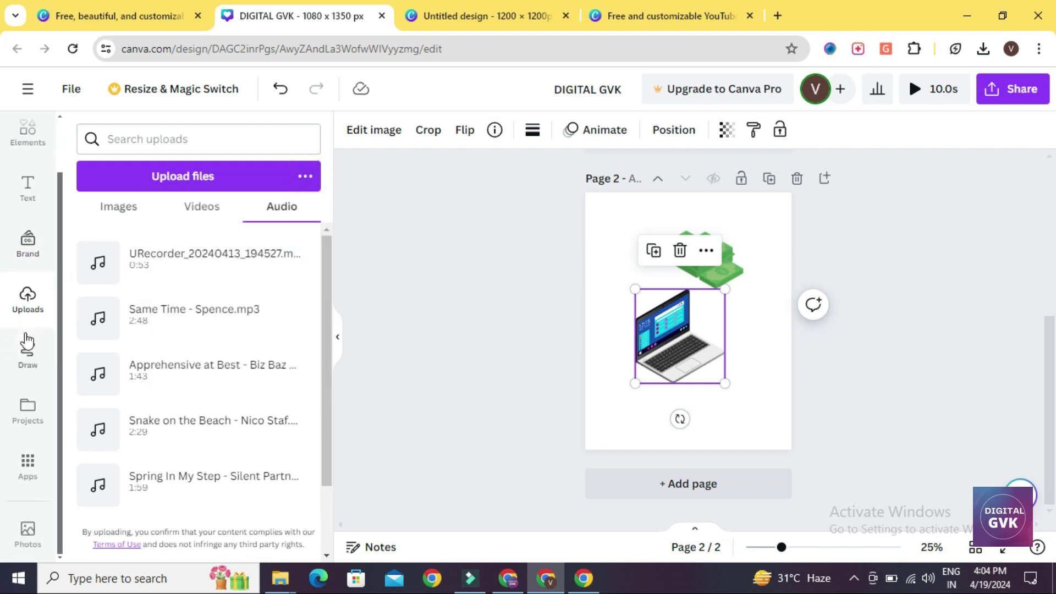
- Draw a thin blue pen loop around the laptop and a red marker loop beside the banknotes on page 2
{"action": "left_click", "coordinate": [30, 370]}
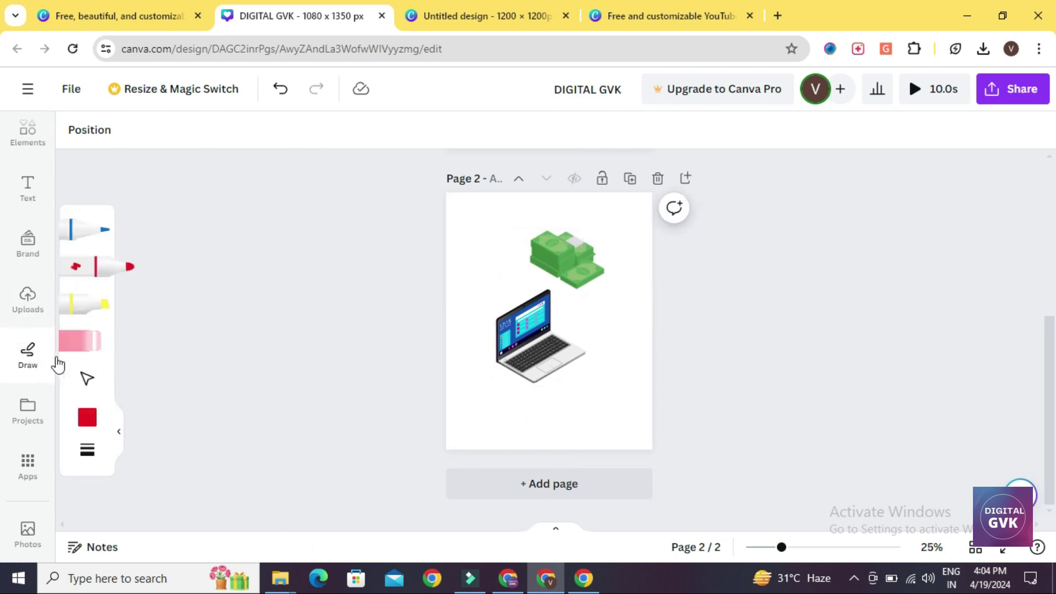
{"action": "left_click", "coordinate": [91, 241]}
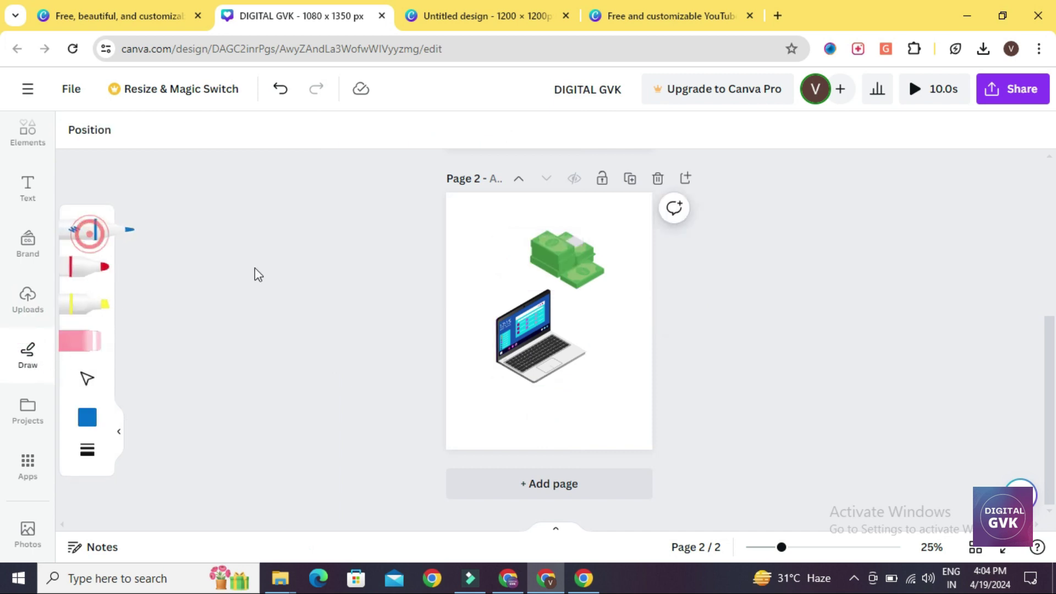
{"action": "mouse_move", "coordinate": [484, 392]}
{"action": "left_mouse_down"}
{"action": "mouse_move", "coordinate": [599, 407]}
{"action": "mouse_move", "coordinate": [592, 311]}
{"action": "left_mouse_up"}
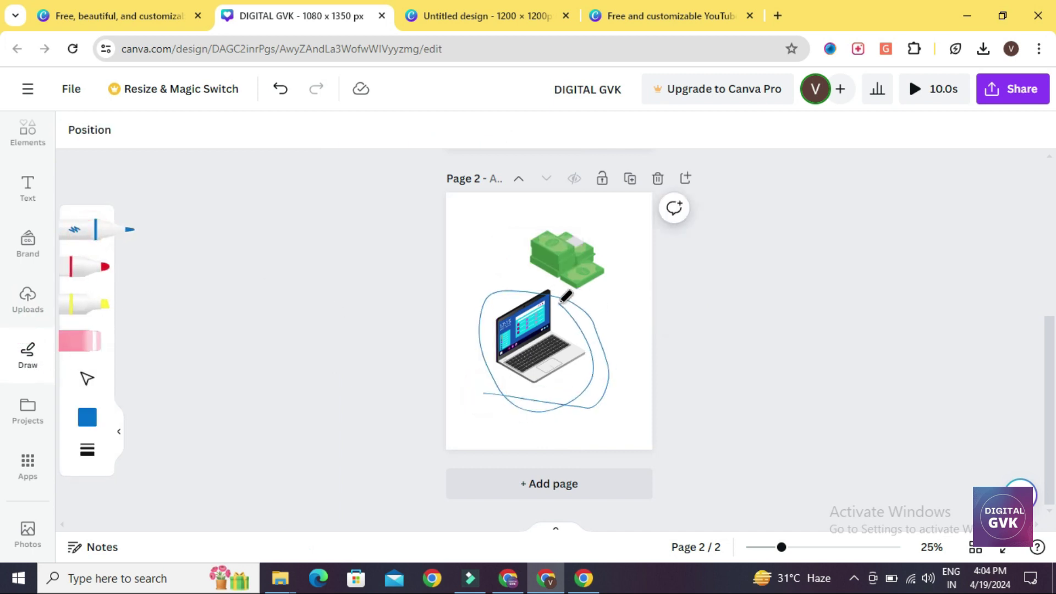
{"action": "left_click", "coordinate": [96, 280]}
{"action": "left_click_drag", "start_coordinate": [477, 228], "coordinate": [493, 251]}
- Erase the blue loop around the laptop and the red loop beside the banknotes
{"action": "left_click", "coordinate": [99, 345]}
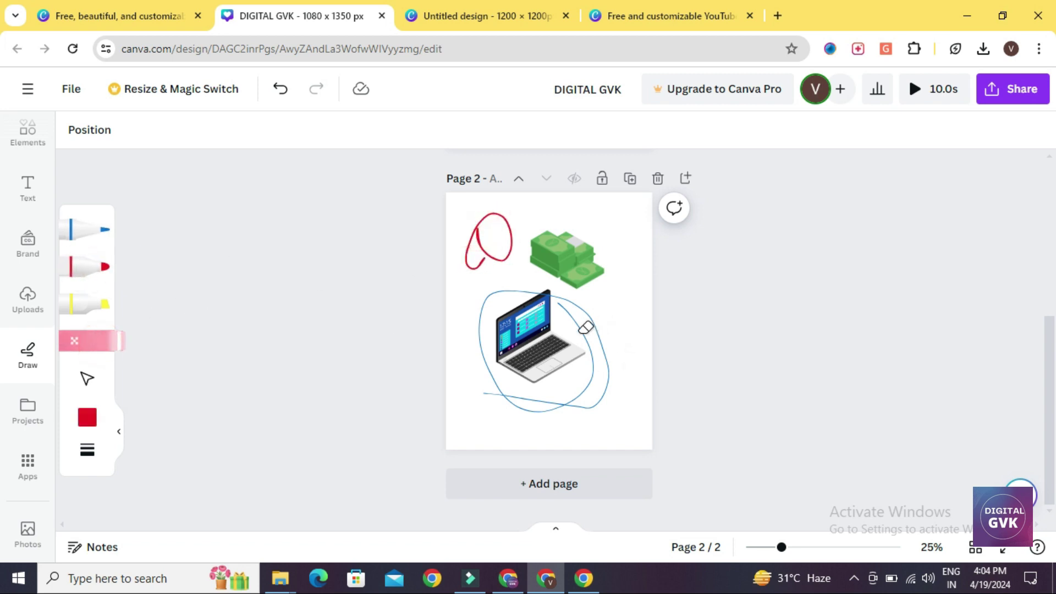
{"action": "left_click_drag", "start_coordinate": [584, 325], "coordinate": [594, 332]}
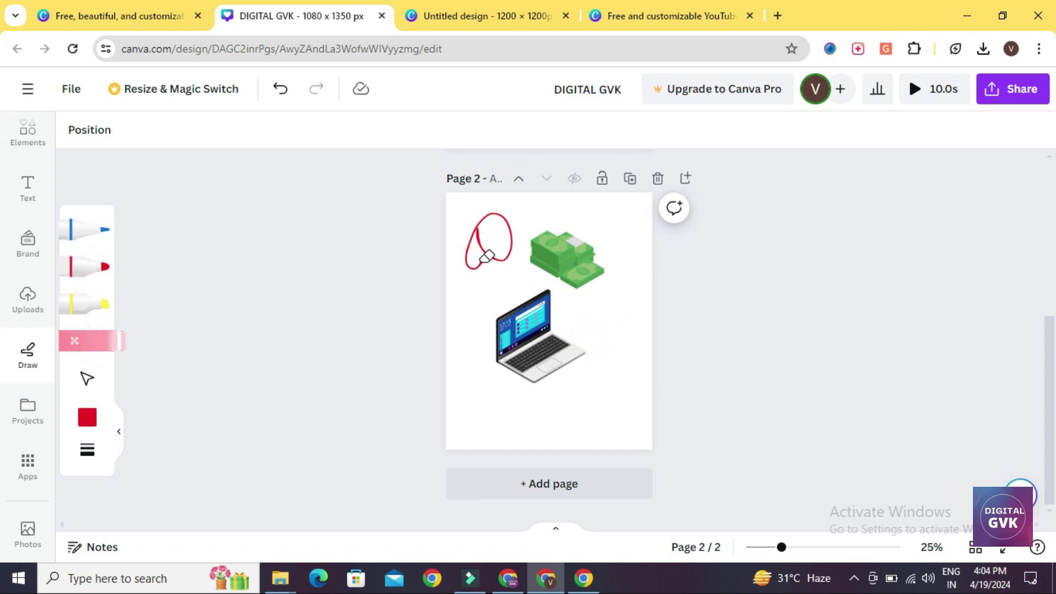
{"action": "left_click_drag", "start_coordinate": [486, 256], "coordinate": [534, 277]}
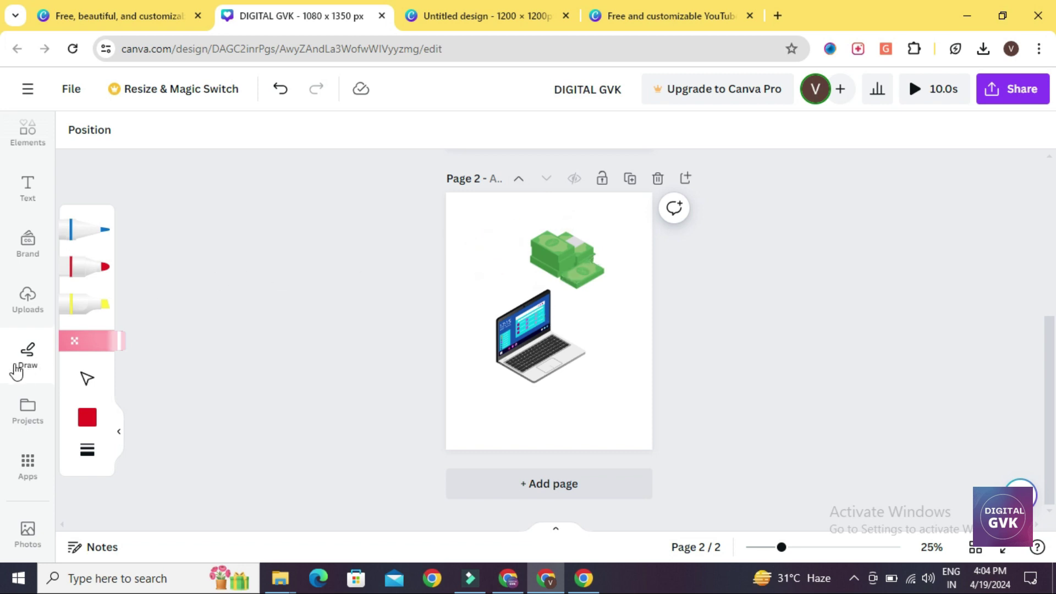
- Look through the saved designs, images and videos in your projects
{"action": "left_click", "coordinate": [28, 422]}
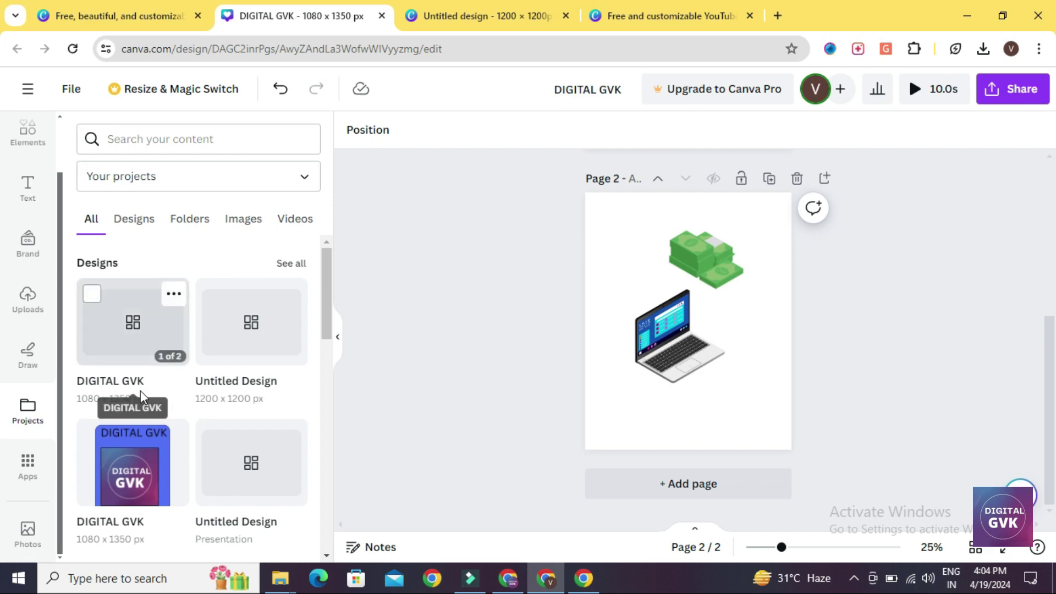
{"action": "scroll", "coordinate": [132, 377], "scroll_direction": "down", "scroll_amount": 6}
{"action": "scroll", "coordinate": [130, 371], "scroll_direction": "down", "scroll_amount": 3}
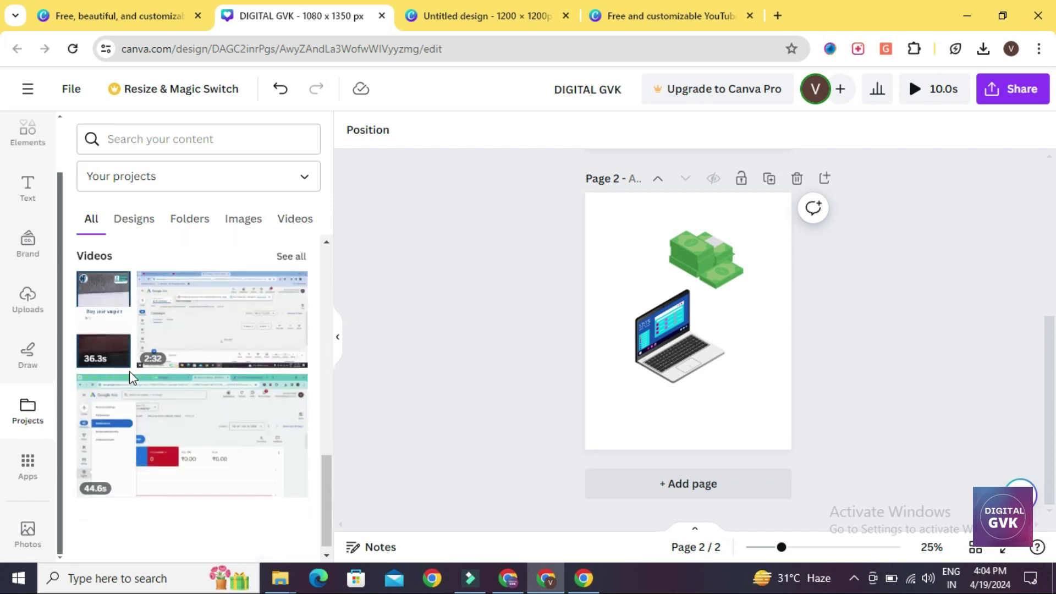
{"action": "scroll", "coordinate": [129, 371], "scroll_direction": "up", "scroll_amount": 8}
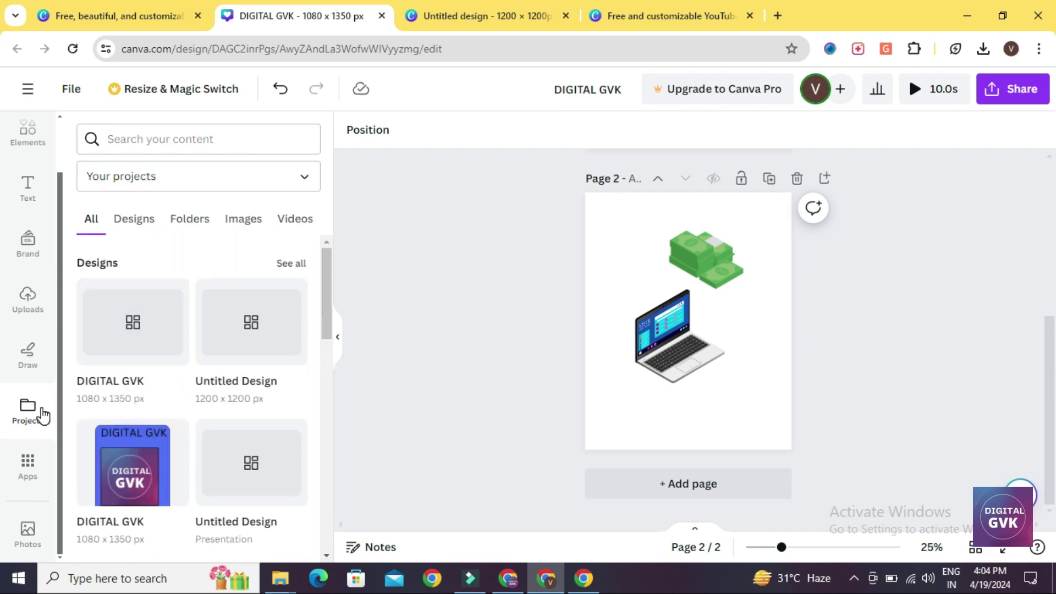
- Find Canva's Charts app and insert the first bar chart on page 2
{"action": "left_click", "coordinate": [29, 465]}
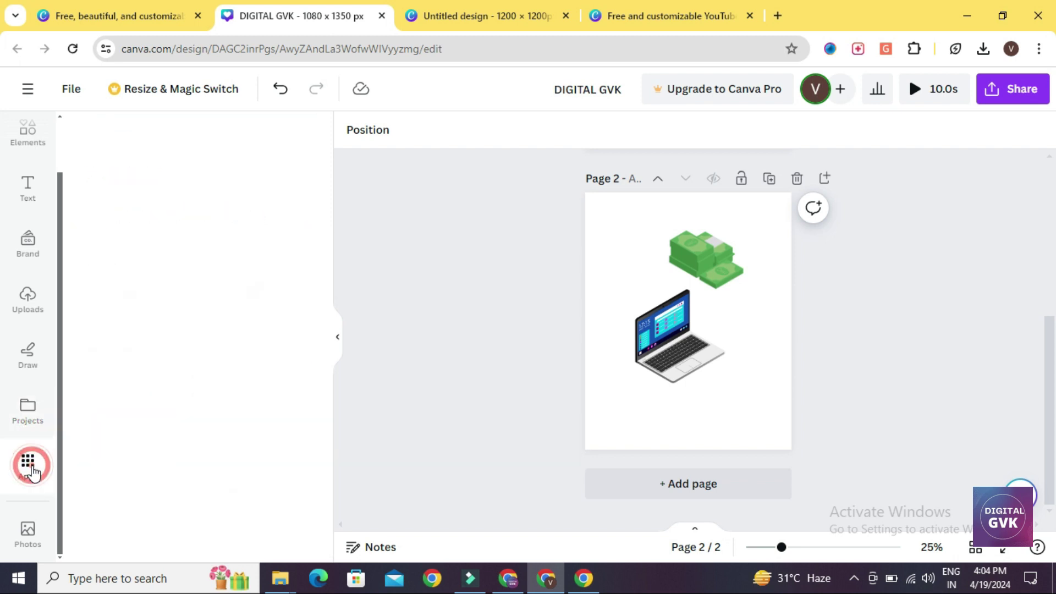
{"action": "scroll", "coordinate": [165, 392], "scroll_direction": "down", "scroll_amount": 8}
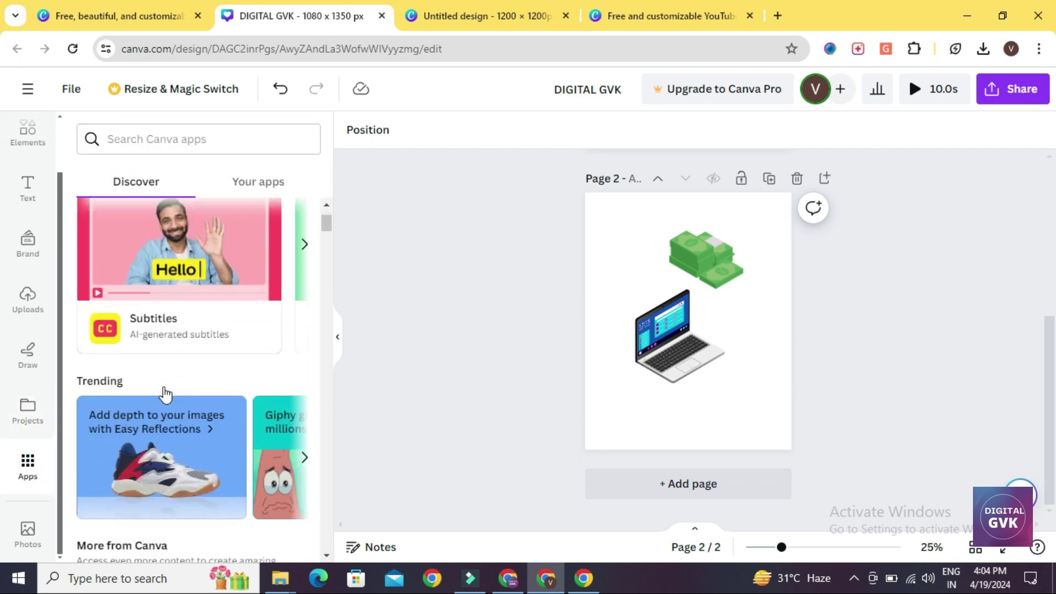
{"action": "scroll", "coordinate": [163, 387], "scroll_direction": "up", "scroll_amount": 2}
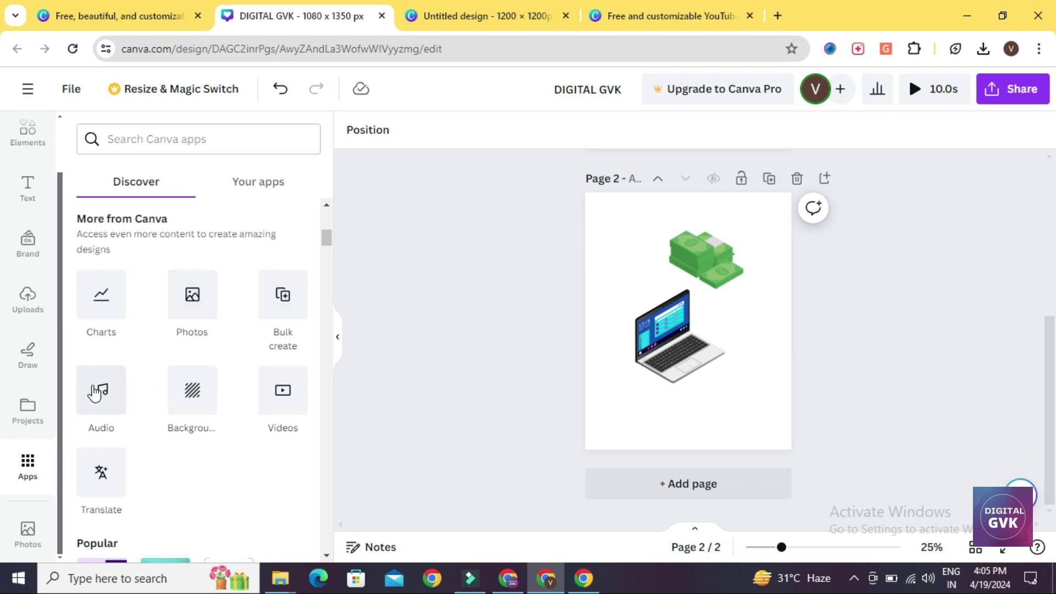
{"action": "left_click", "coordinate": [110, 318]}
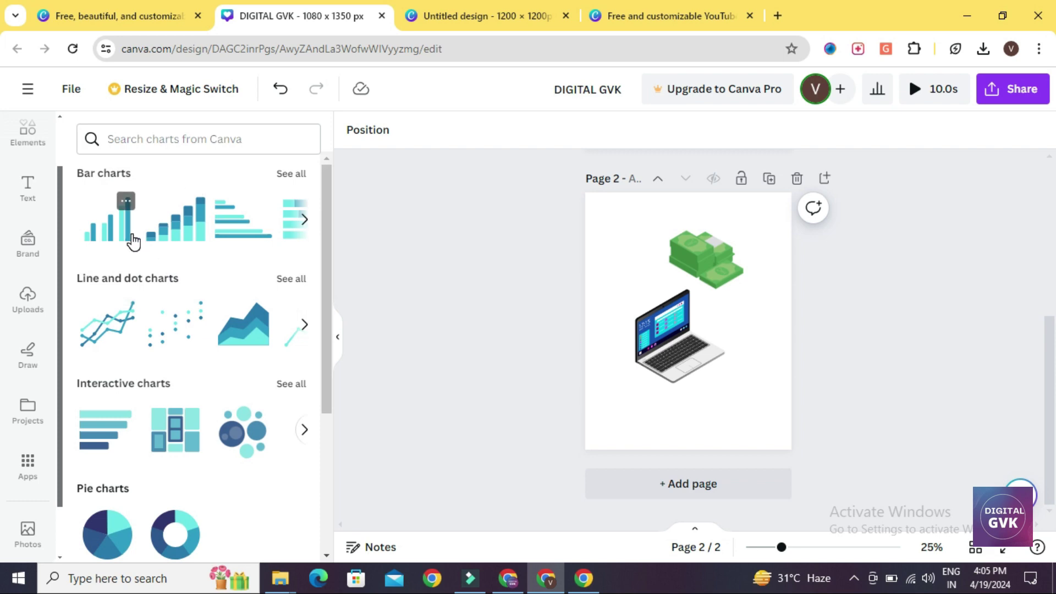
{"action": "left_click", "coordinate": [132, 235]}
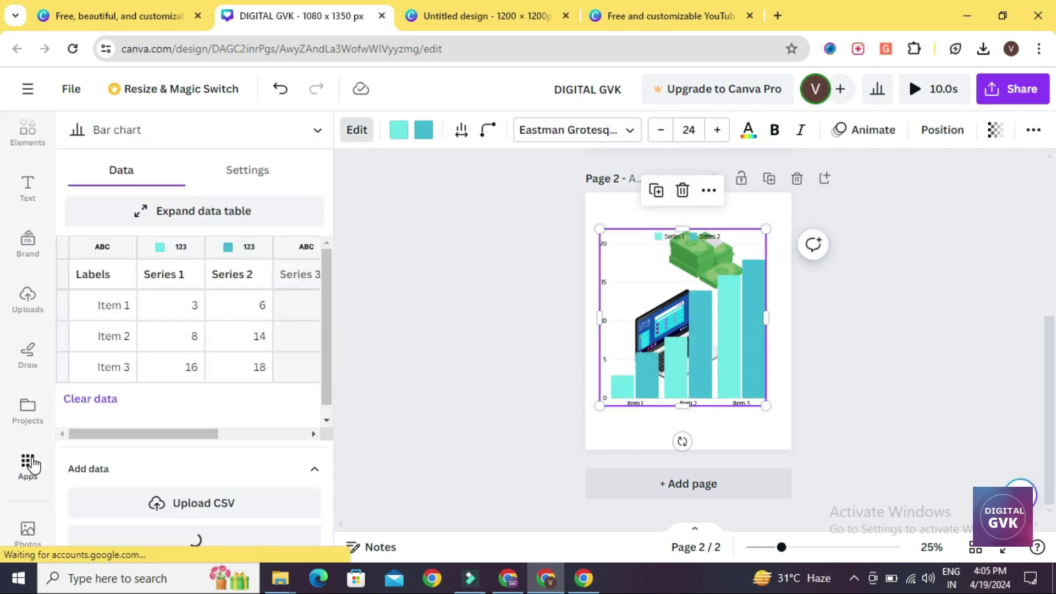
- Examine the featured, popular and AI-powered apps available in the app directory
{"action": "left_click", "coordinate": [28, 461]}
{"action": "scroll", "coordinate": [156, 327], "scroll_direction": "down", "scroll_amount": 3}
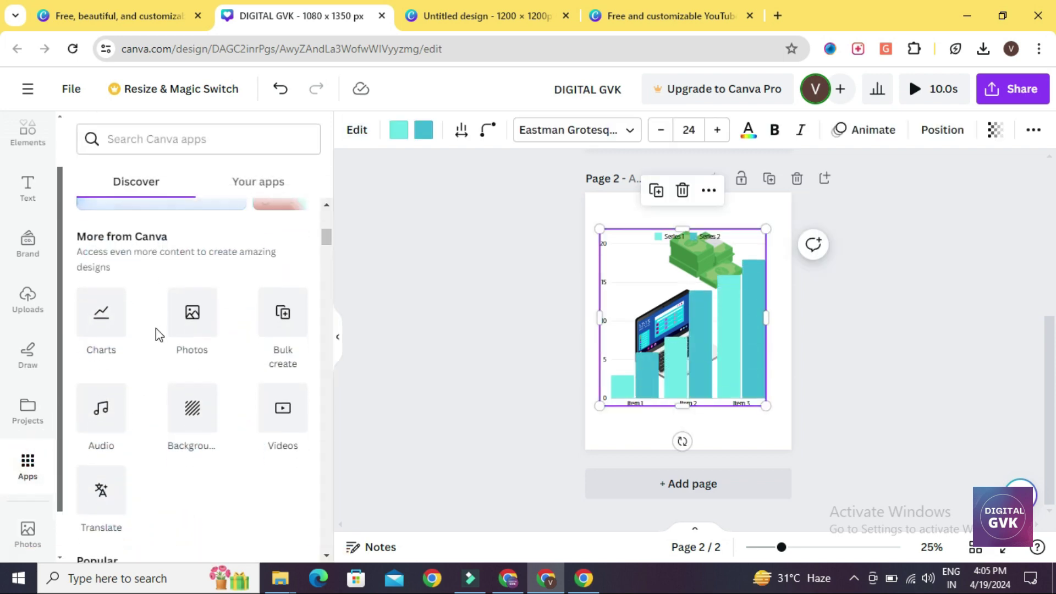
{"action": "scroll", "coordinate": [198, 353], "scroll_direction": "down", "scroll_amount": 6}
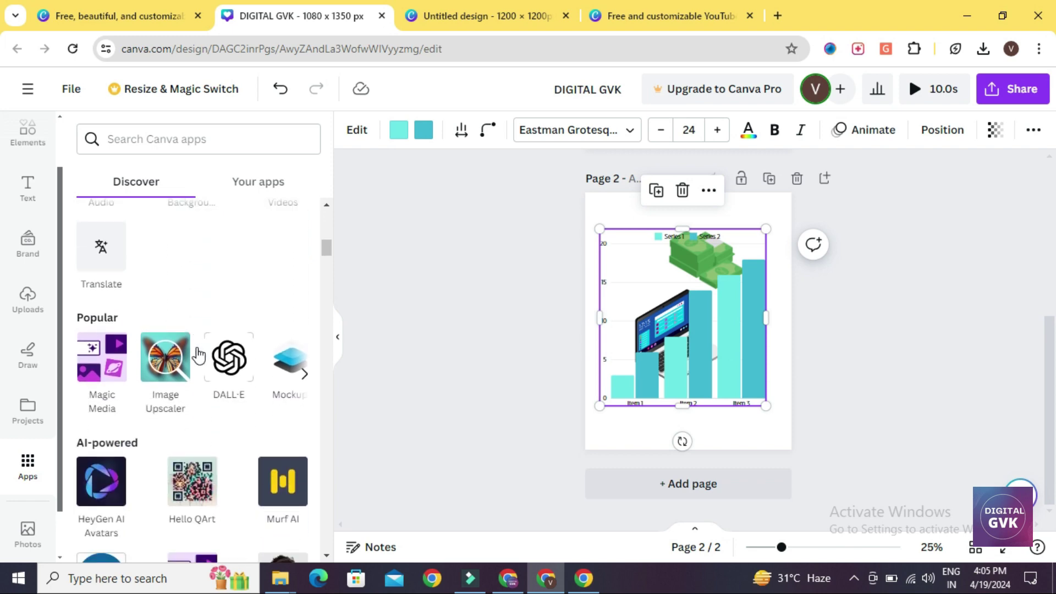
{"action": "scroll", "coordinate": [214, 379], "scroll_direction": "down", "scroll_amount": 6}
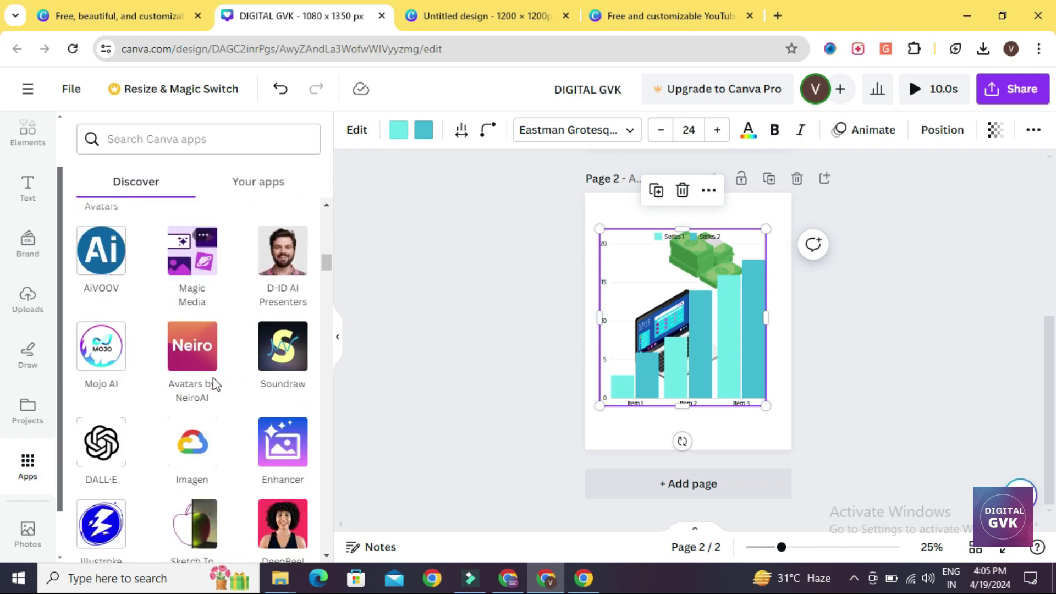
{"action": "scroll", "coordinate": [213, 377], "scroll_direction": "down", "scroll_amount": 15}
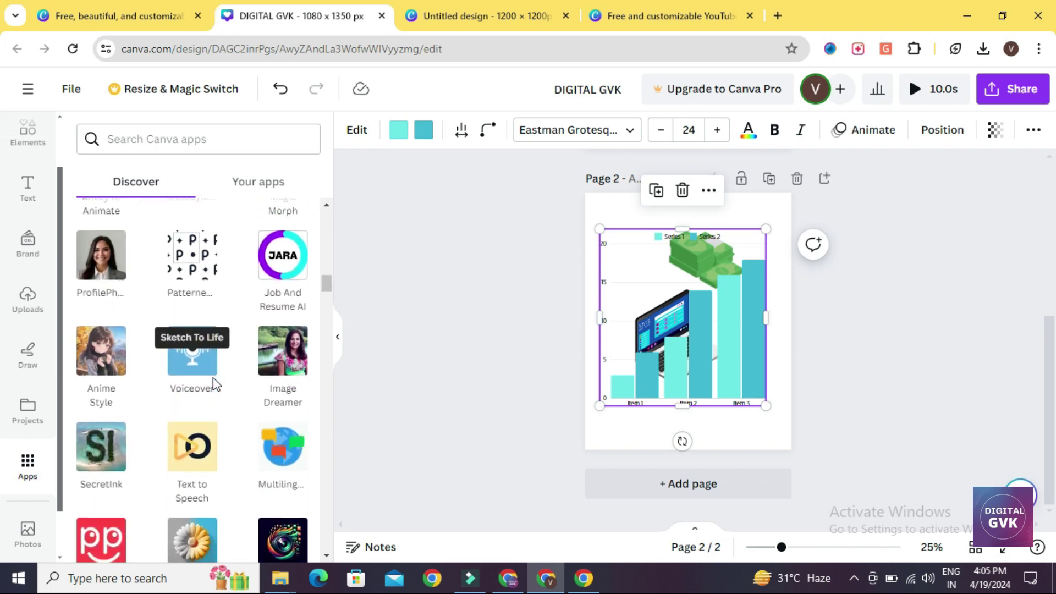
{"action": "scroll", "coordinate": [213, 383], "scroll_direction": "up", "scroll_amount": 20}
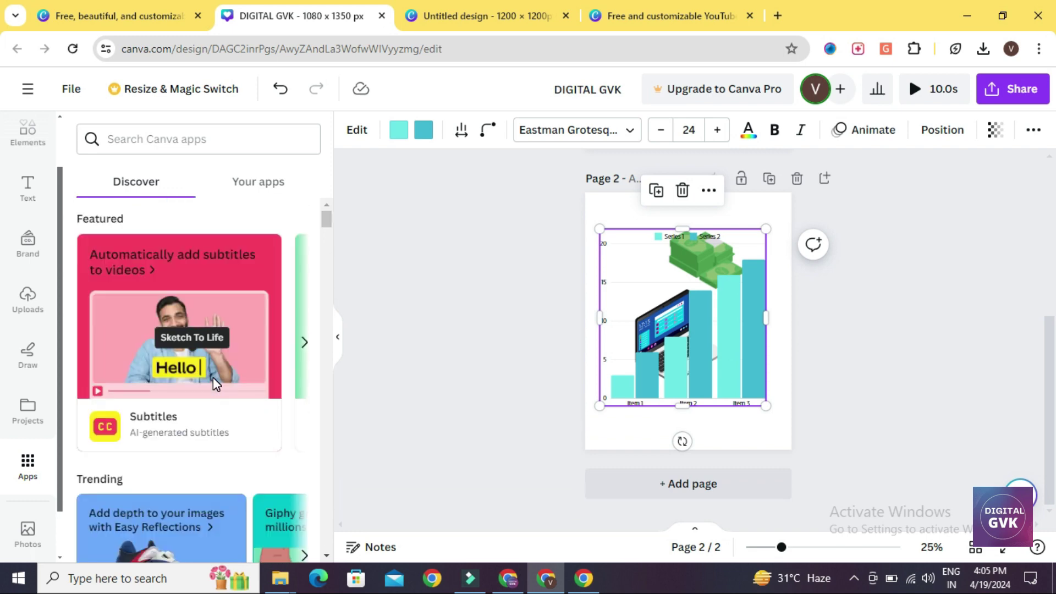
{"action": "scroll", "coordinate": [213, 377], "scroll_direction": "down", "scroll_amount": 8}
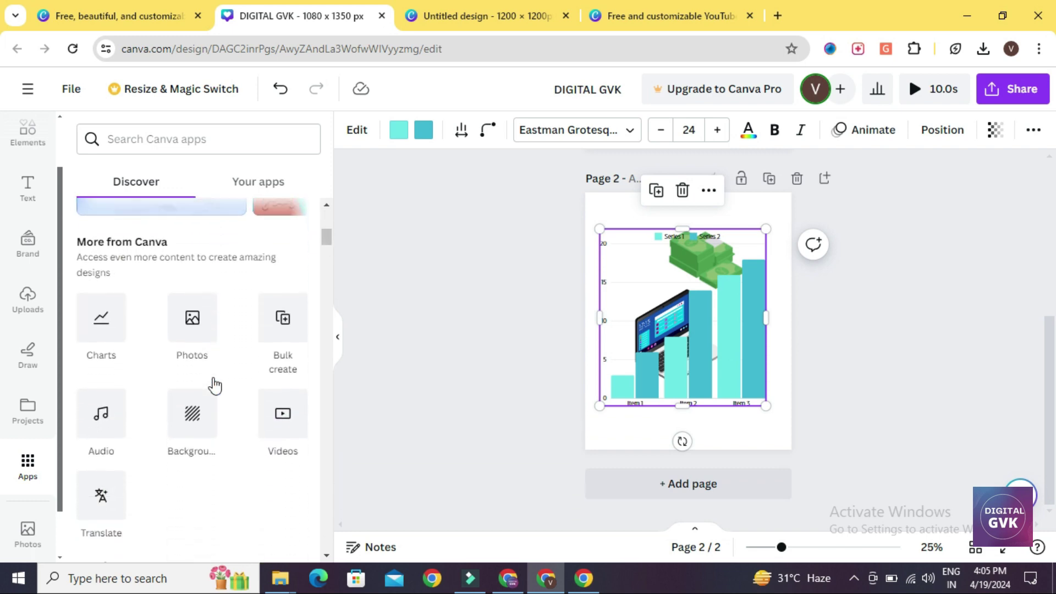
- Open the Photos app and place the recently used open-book photo with the light beam on page 2
{"action": "left_click", "coordinate": [190, 302]}
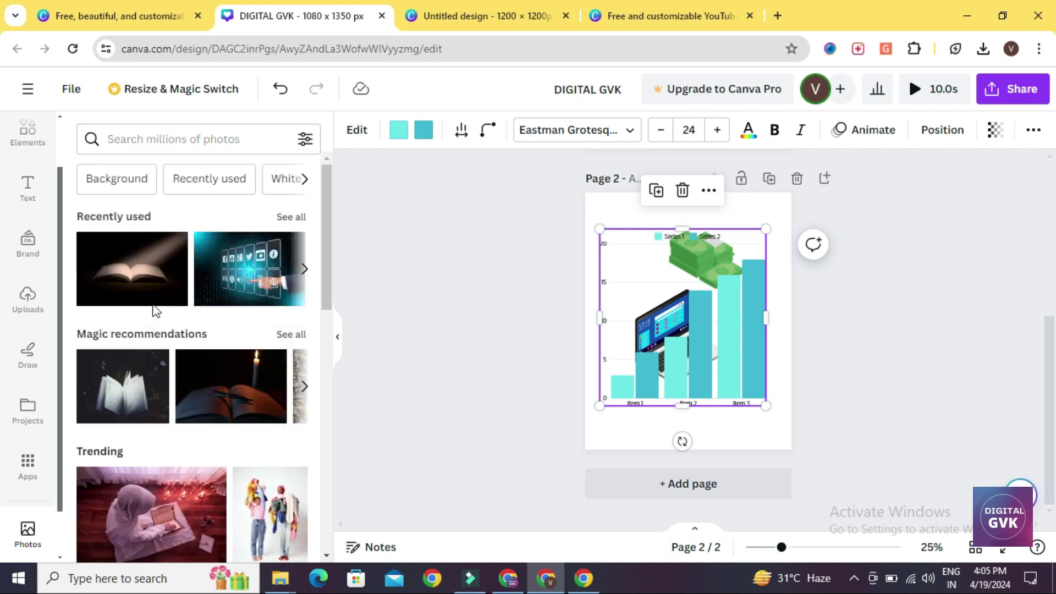
{"action": "left_click", "coordinate": [143, 295]}
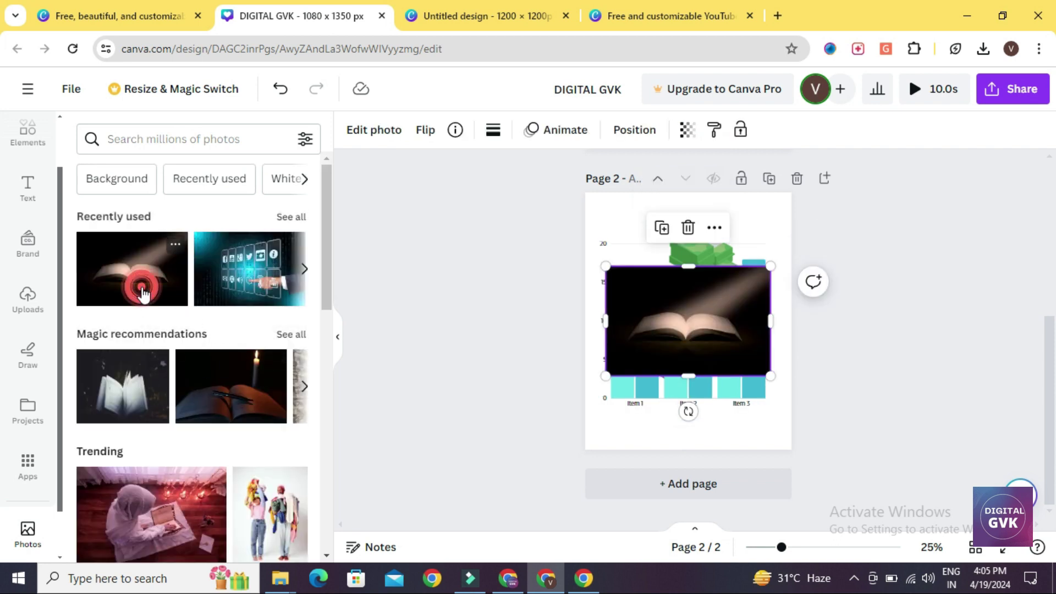
{"action": "left_click", "coordinate": [666, 361]}
- Undo adding the open-book photo and the bar chart, leaving crop mode on the laptop unchanged
{"action": "key", "text": "ctrl+z"}
{"action": "key", "text": "ctrl+z"}
{"action": "double_click", "coordinate": [662, 353]}
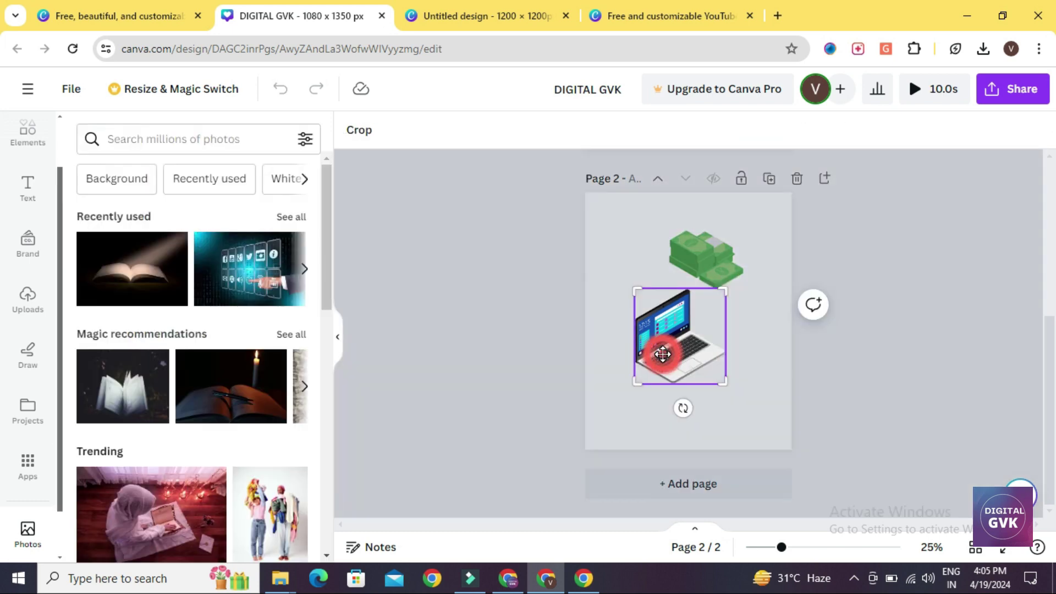
{"action": "left_click", "coordinate": [440, 345]}
- Search the photos for BOOK and try adding the stack of old books with the red top cover to page 2
{"action": "scroll", "coordinate": [15, 501], "scroll_direction": "down", "scroll_amount": 1}
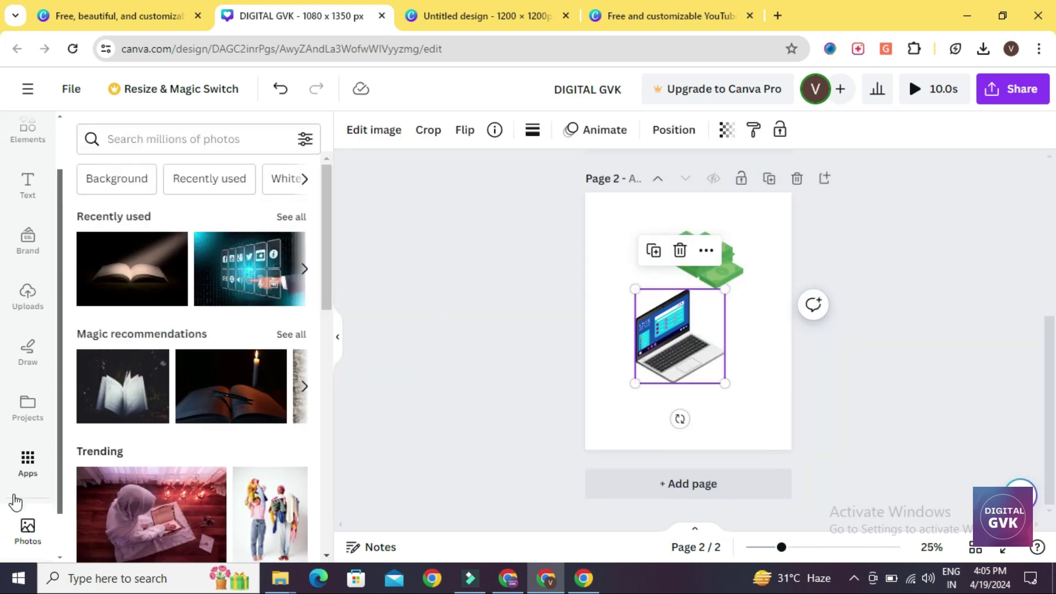
{"action": "scroll", "coordinate": [15, 502], "scroll_direction": "down", "scroll_amount": 1}
{"action": "left_click", "coordinate": [28, 479]}
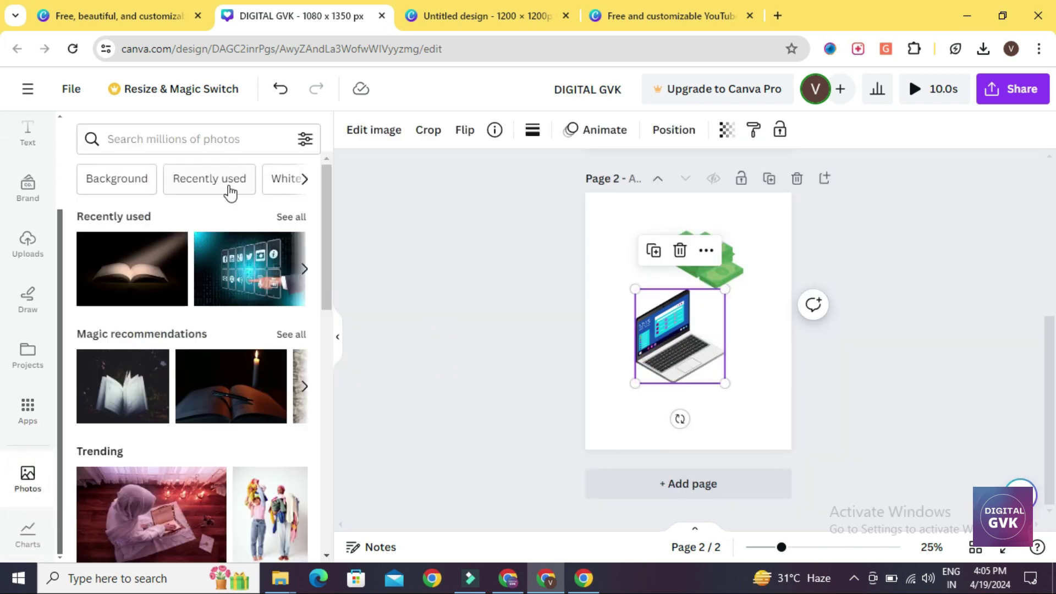
{"action": "left_click", "coordinate": [251, 140]}
{"action": "type", "text": "BOOK"}
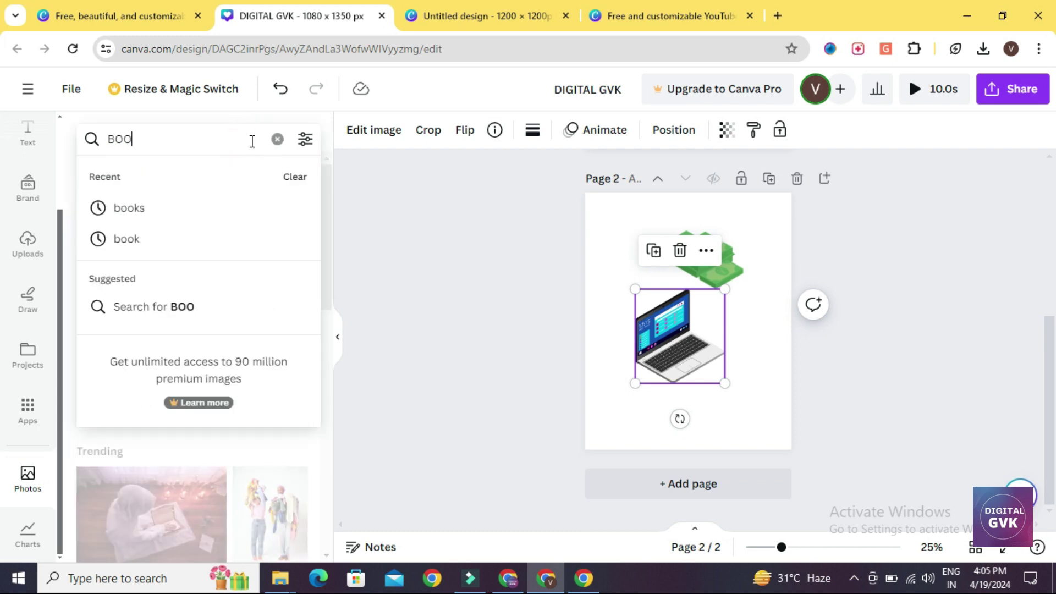
{"action": "key", "text": "Return"}
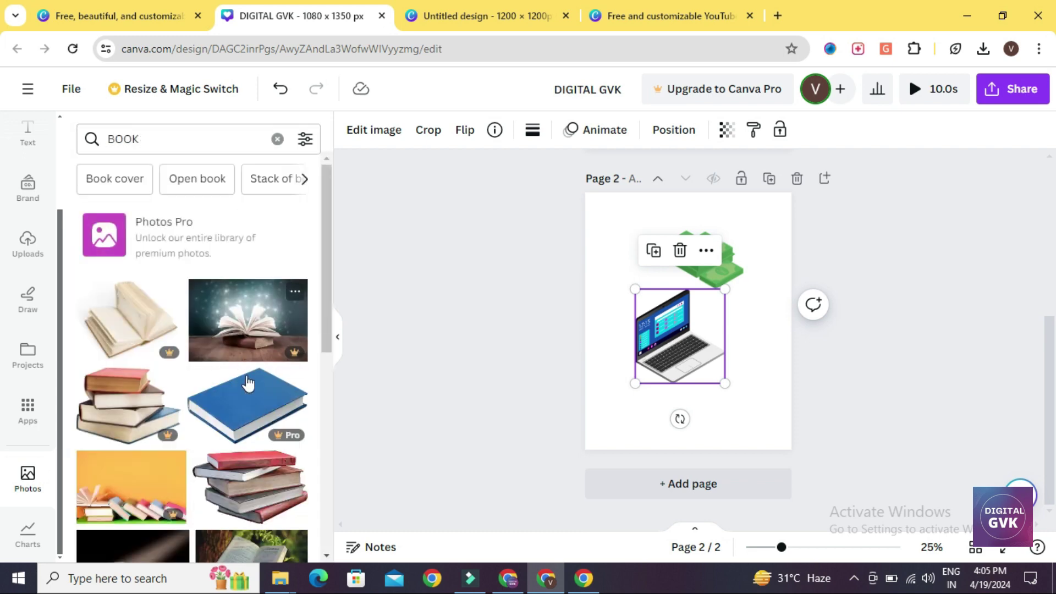
{"action": "scroll", "coordinate": [252, 385], "scroll_direction": "down", "scroll_amount": 2}
{"action": "left_click_drag", "start_coordinate": [253, 388], "coordinate": [161, 333]}
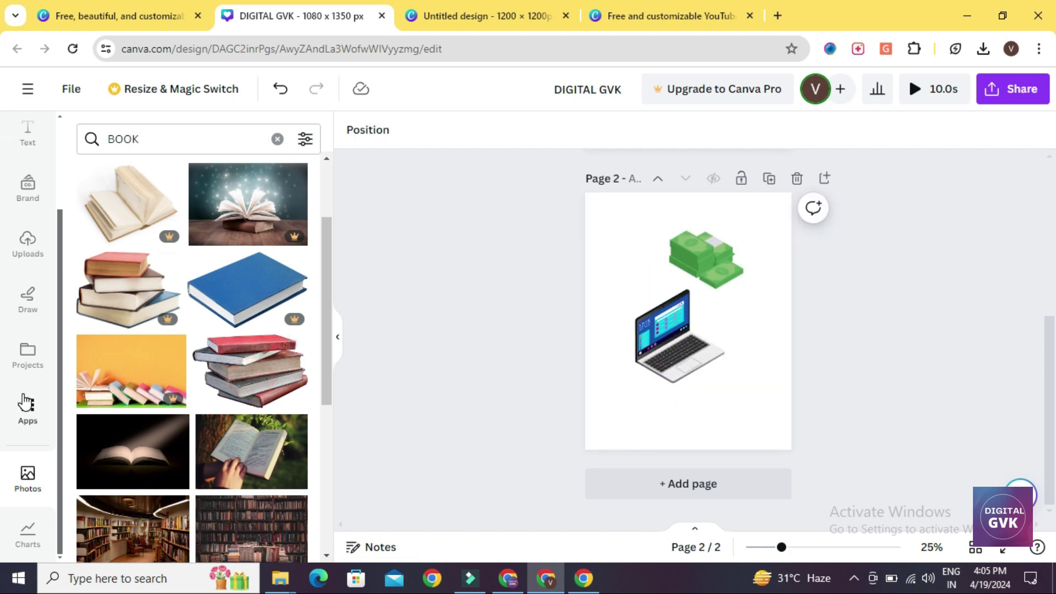
- Clear the photo search, check the colour and orientation filters, and view the main menu with recent designs
{"action": "scroll", "coordinate": [25, 401], "scroll_direction": "up", "scroll_amount": 2}
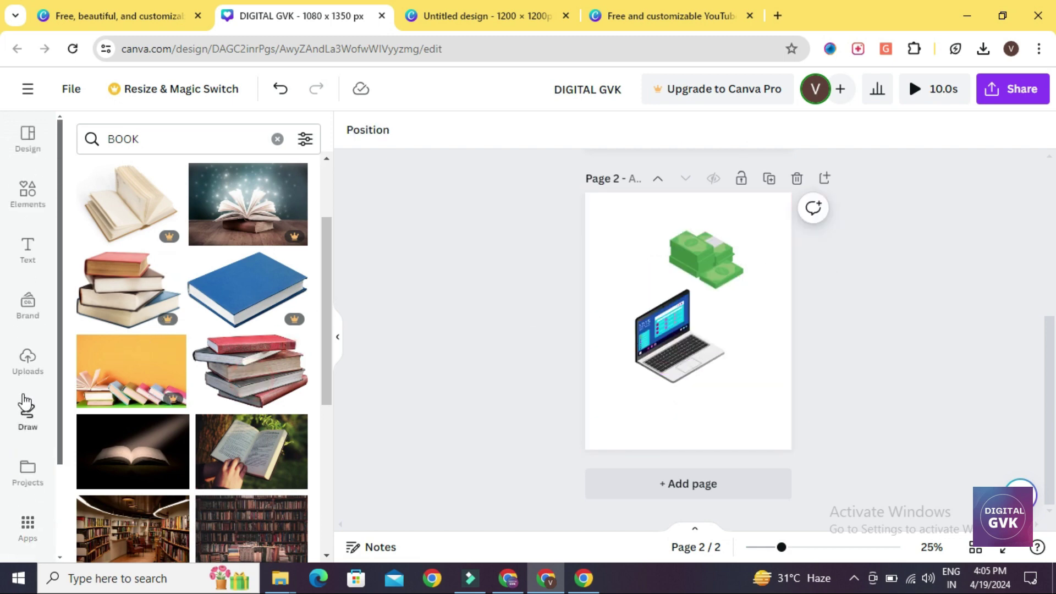
{"action": "left_click", "coordinate": [277, 138]}
{"action": "left_click", "coordinate": [303, 142]}
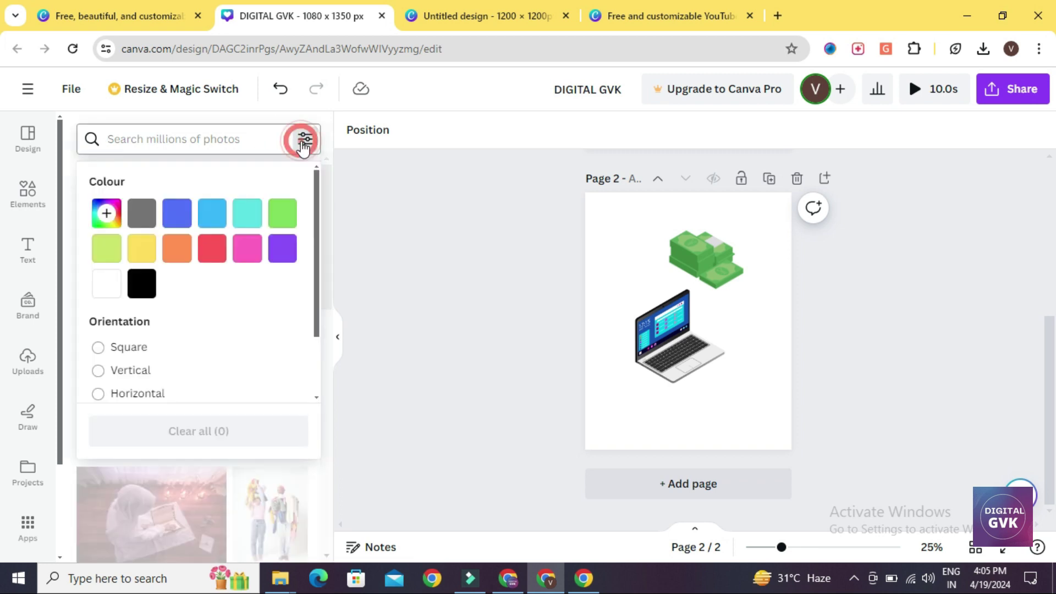
{"action": "left_click", "coordinate": [344, 212]}
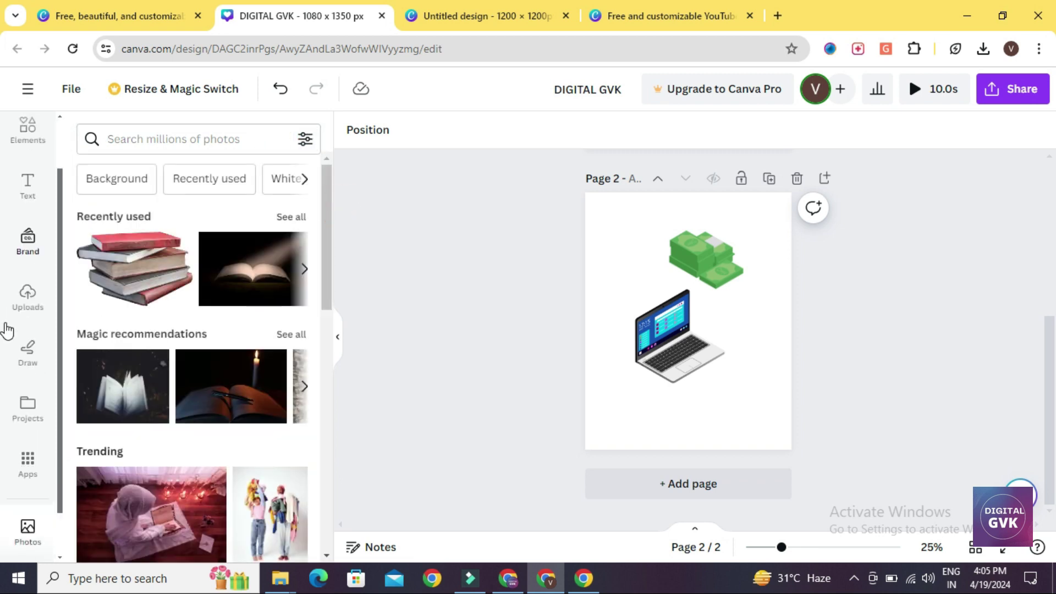
{"action": "left_click", "coordinate": [30, 98]}
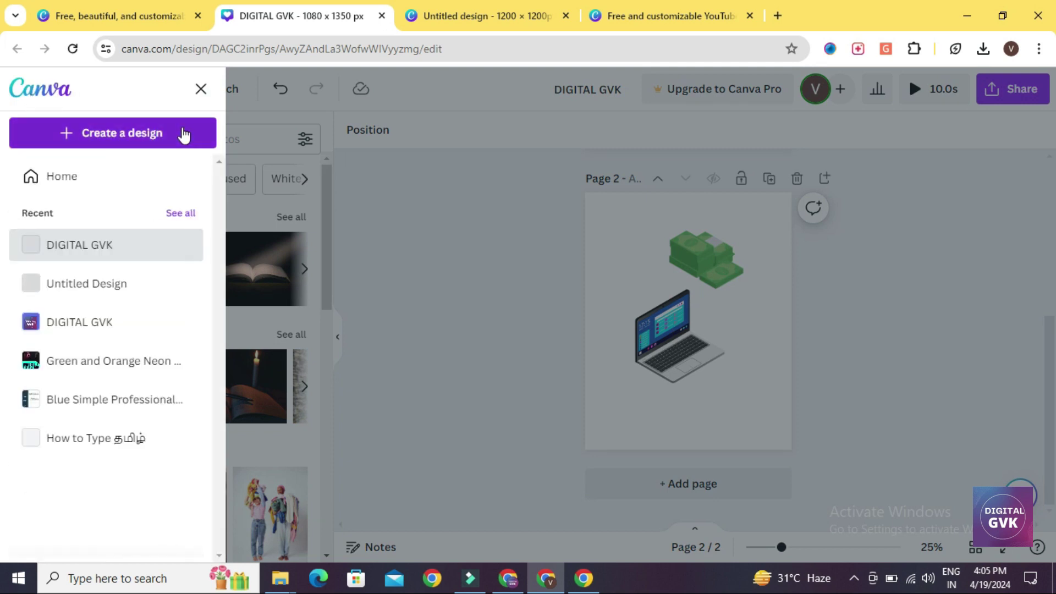
{"action": "left_click", "coordinate": [200, 88]}
- Review the heading and logo on page 1, and return to page 2 and select its background
{"action": "scroll", "coordinate": [14, 378], "scroll_direction": "down", "scroll_amount": 3}
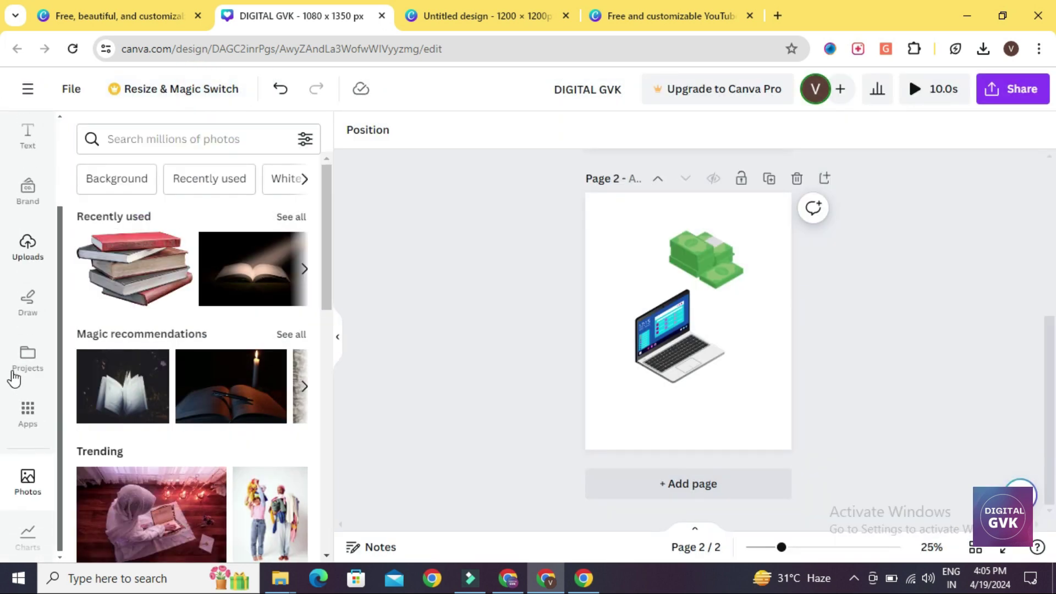
{"action": "scroll", "coordinate": [790, 393], "scroll_direction": "up", "scroll_amount": 5}
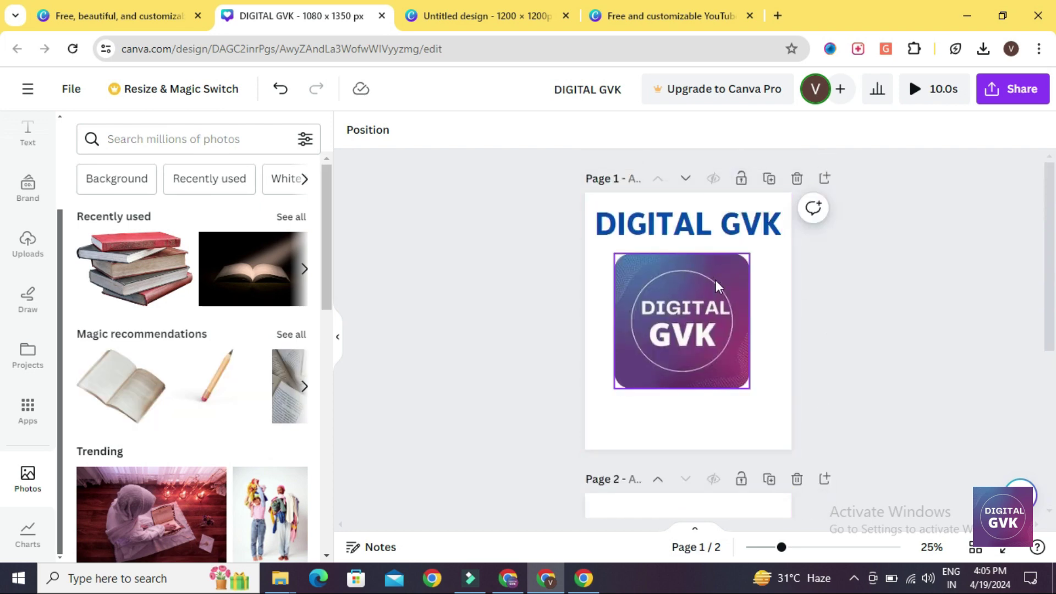
{"action": "scroll", "coordinate": [761, 315], "scroll_direction": "down", "scroll_amount": 5}
{"action": "left_click", "coordinate": [758, 368]}
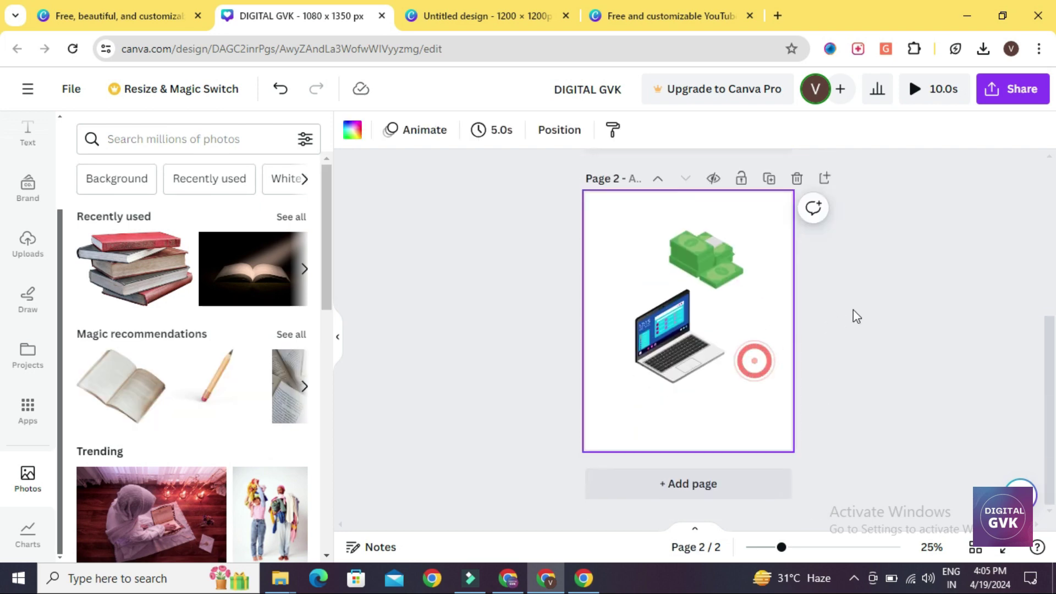
- Lock page 1 and select its DIGITAL GVK heading, and unlock the page again
{"action": "scroll", "coordinate": [852, 309], "scroll_direction": "up", "scroll_amount": 5}
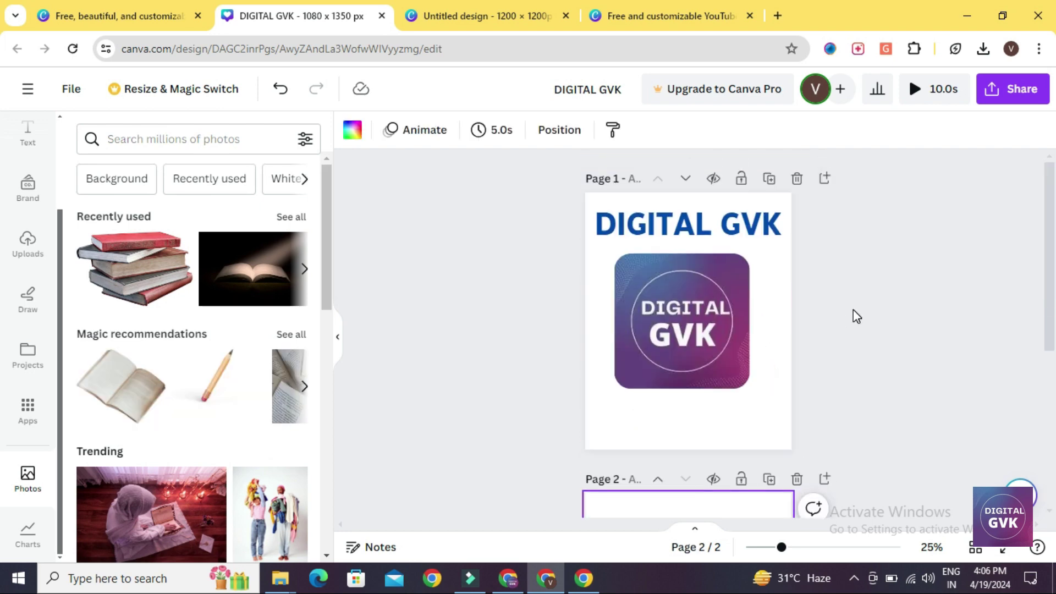
{"action": "left_click", "coordinate": [743, 181]}
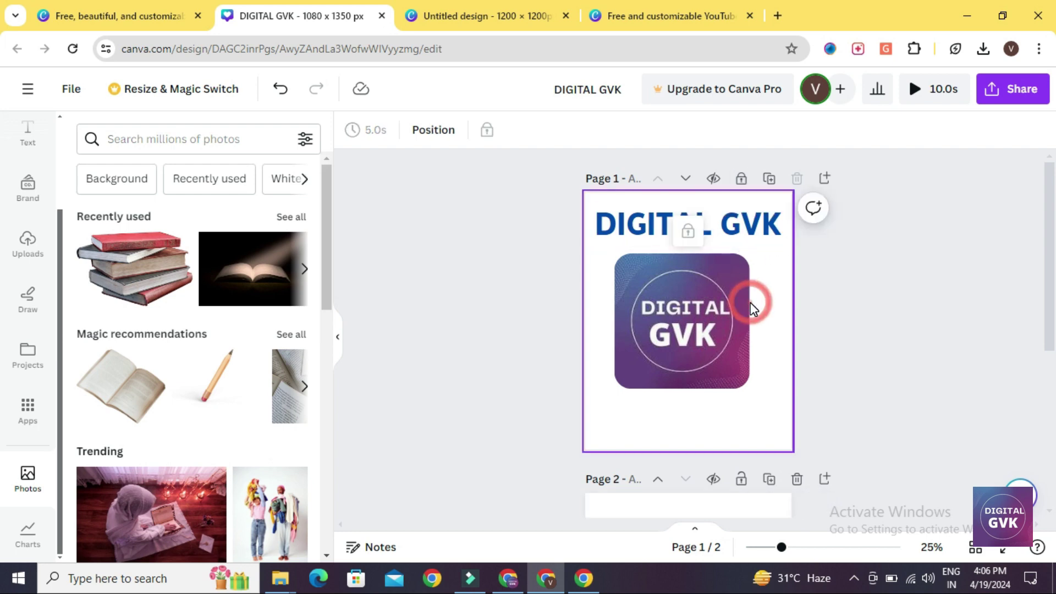
{"action": "left_click", "coordinate": [677, 212]}
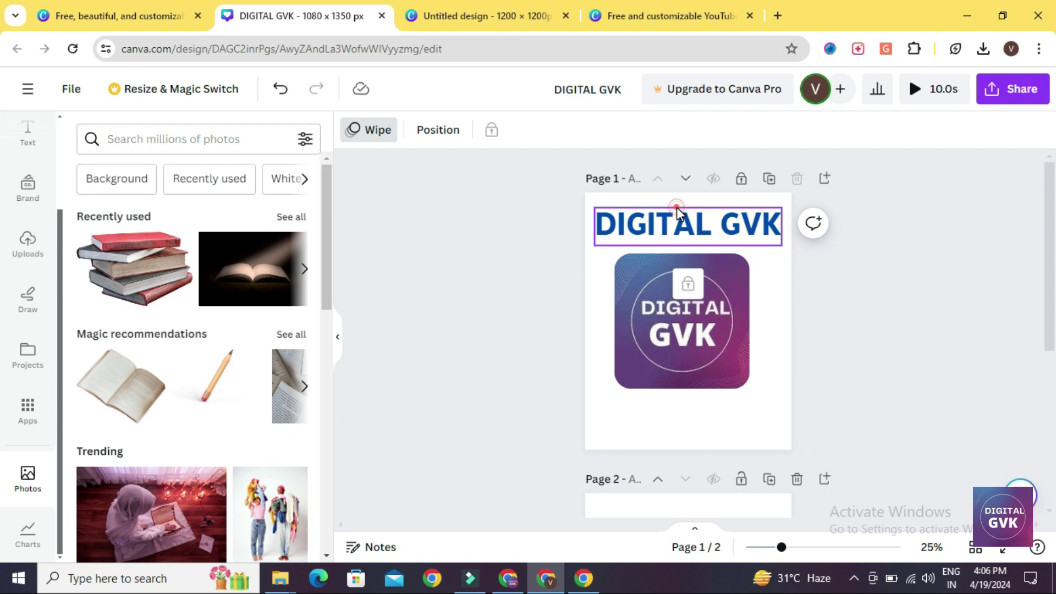
{"action": "left_click", "coordinate": [740, 182]}
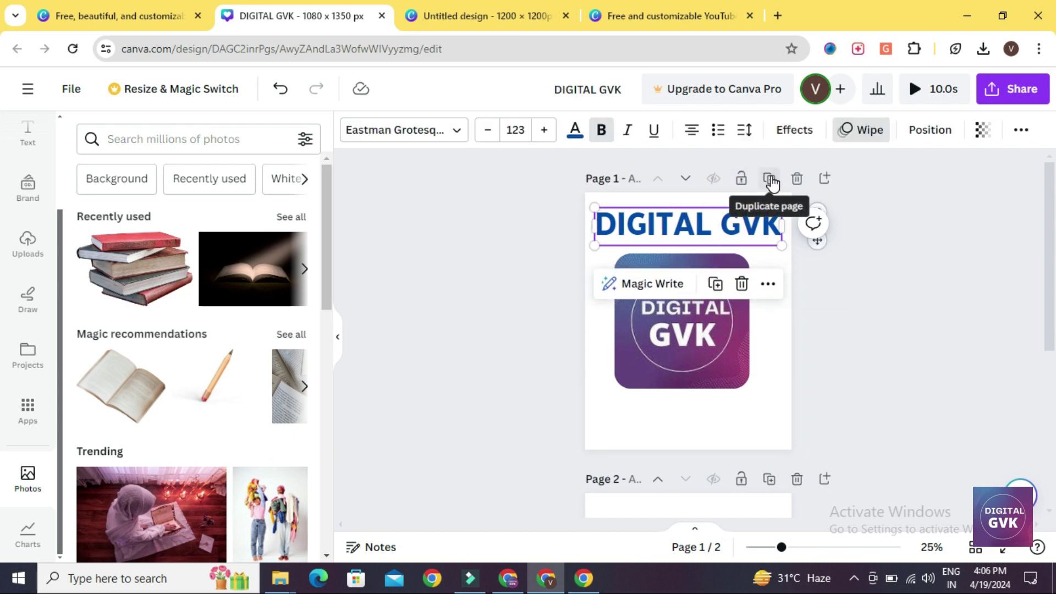
{"action": "left_click", "coordinate": [853, 292]}
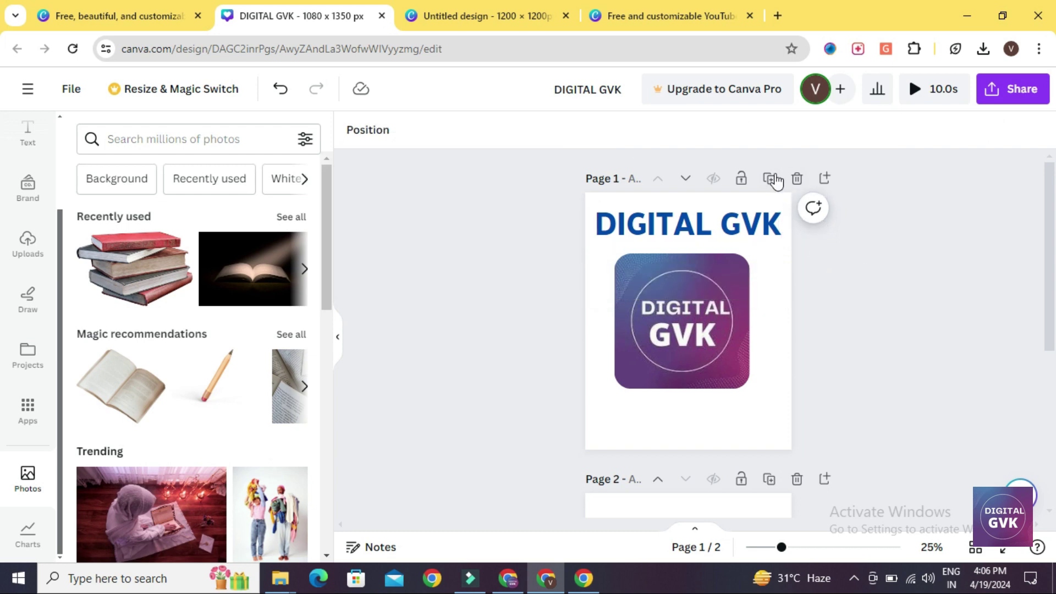
- Duplicate the page with the DIGITAL GVK heading and logo, and delete the first of the two identical pages
{"action": "left_click", "coordinate": [785, 269]}
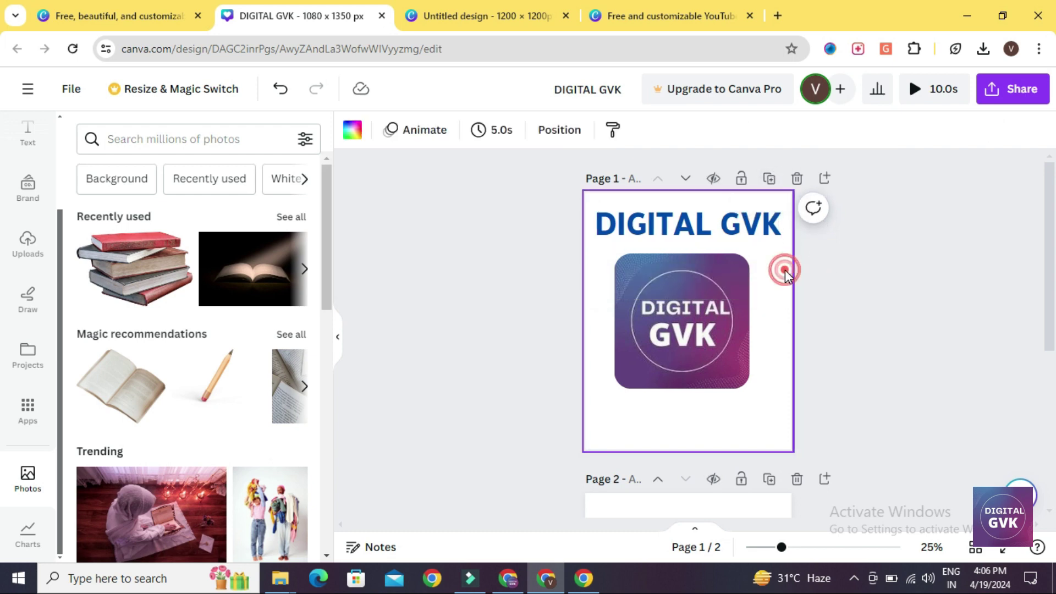
{"action": "left_click", "coordinate": [769, 179]}
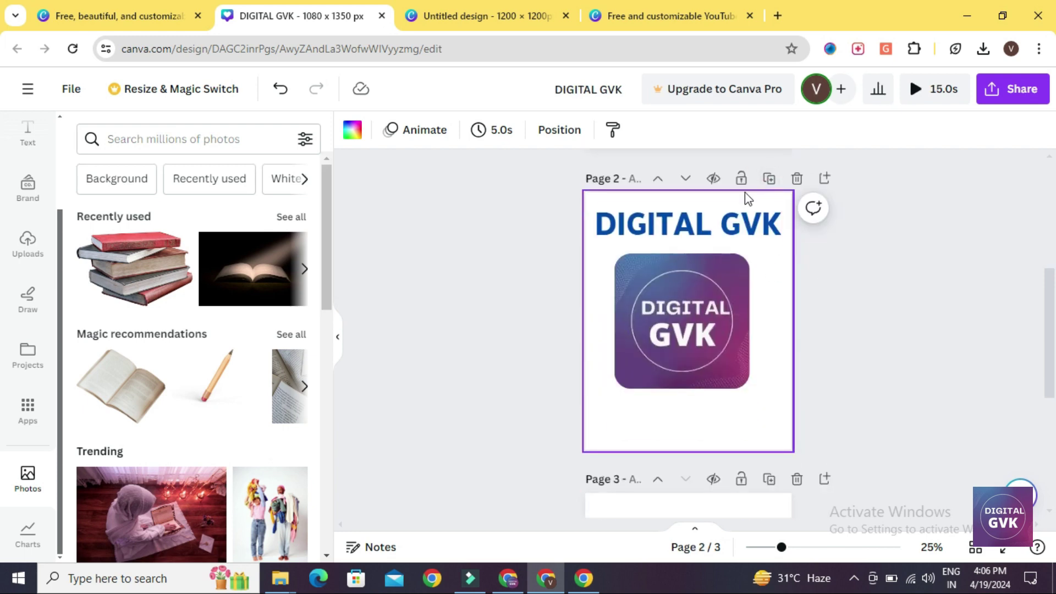
{"action": "scroll", "coordinate": [870, 267], "scroll_direction": "up", "scroll_amount": 5}
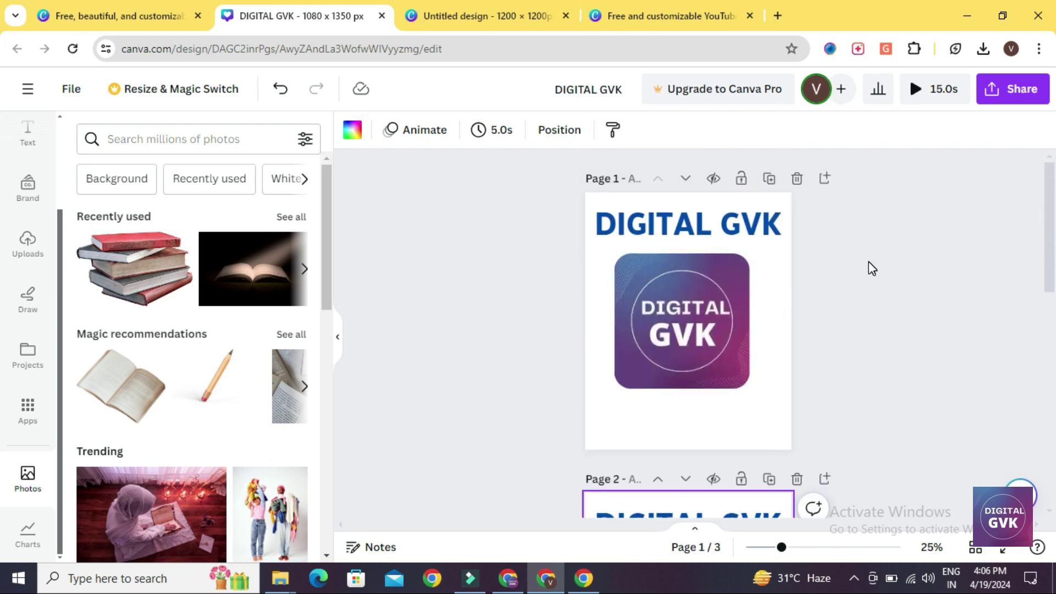
{"action": "left_click", "coordinate": [797, 180]}
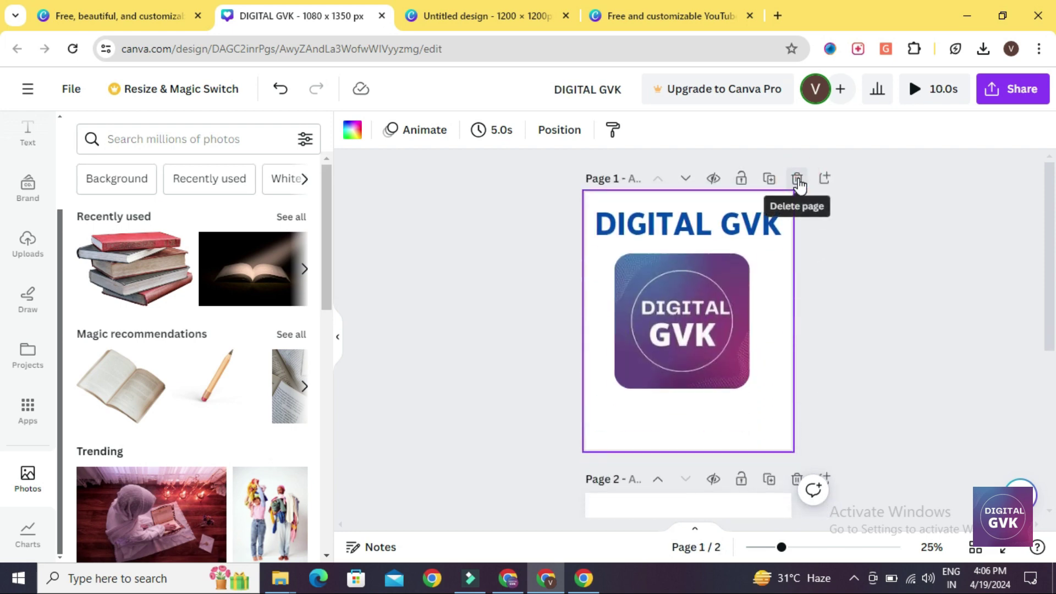
- Try moving the heading and logo page down and back up in the page order, and place it after the graphics page
{"action": "left_click", "coordinate": [687, 181]}
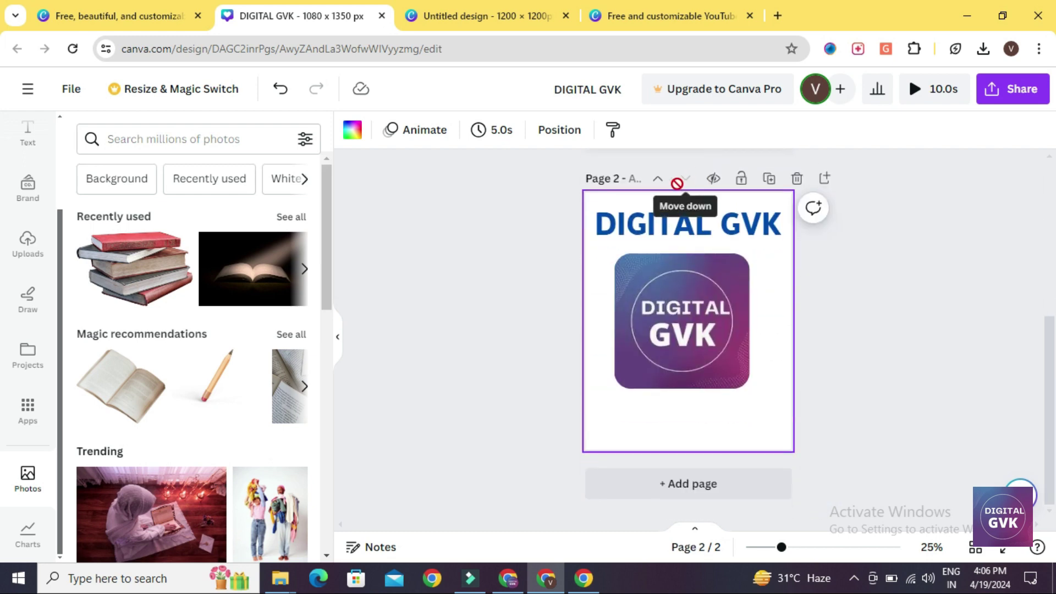
{"action": "left_click", "coordinate": [658, 179]}
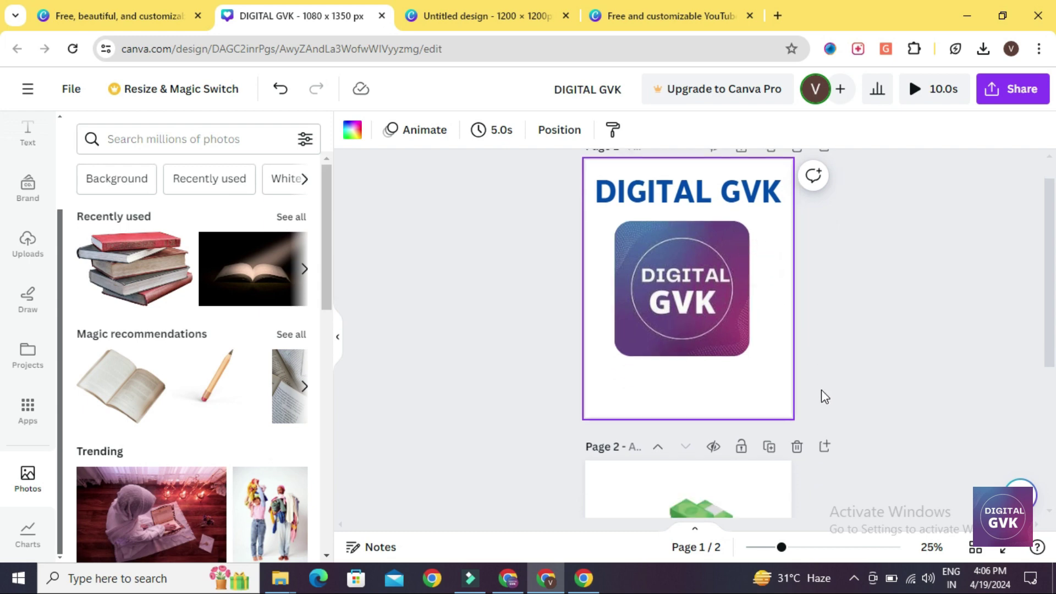
{"action": "scroll", "coordinate": [820, 390], "scroll_direction": "down", "scroll_amount": 5}
{"action": "scroll", "coordinate": [820, 389], "scroll_direction": "up", "scroll_amount": 5}
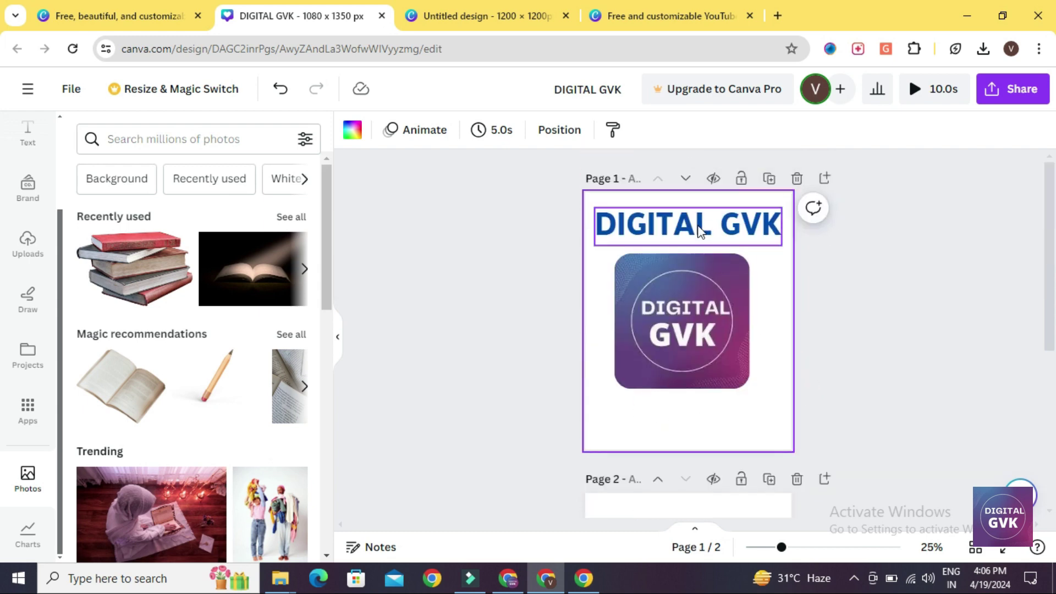
{"action": "left_click", "coordinate": [685, 181]}
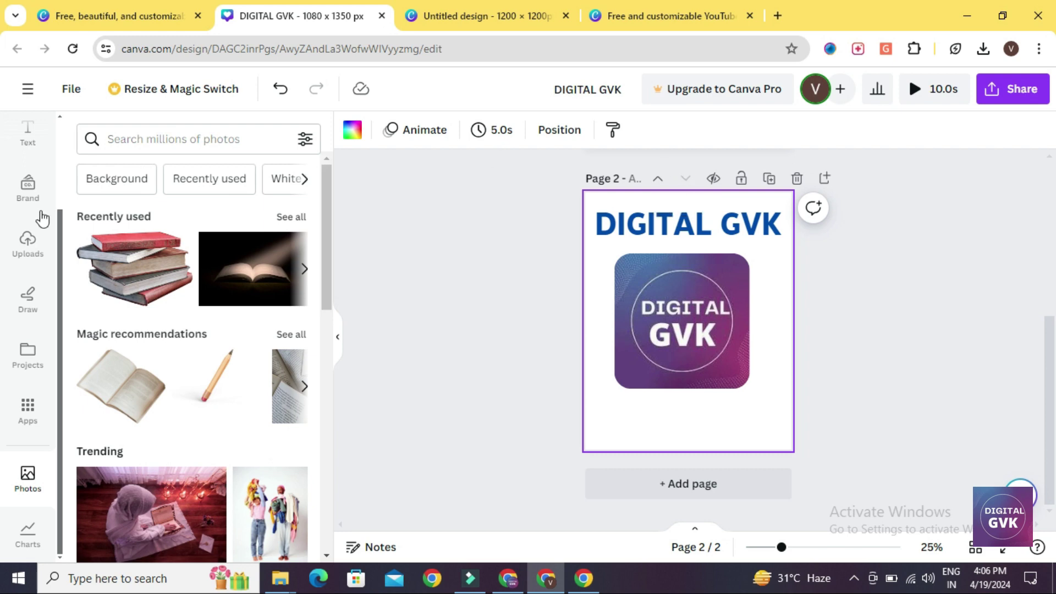
- Look through the photo categories, view the Background photos and clear that search
{"action": "left_click", "coordinate": [304, 179]}
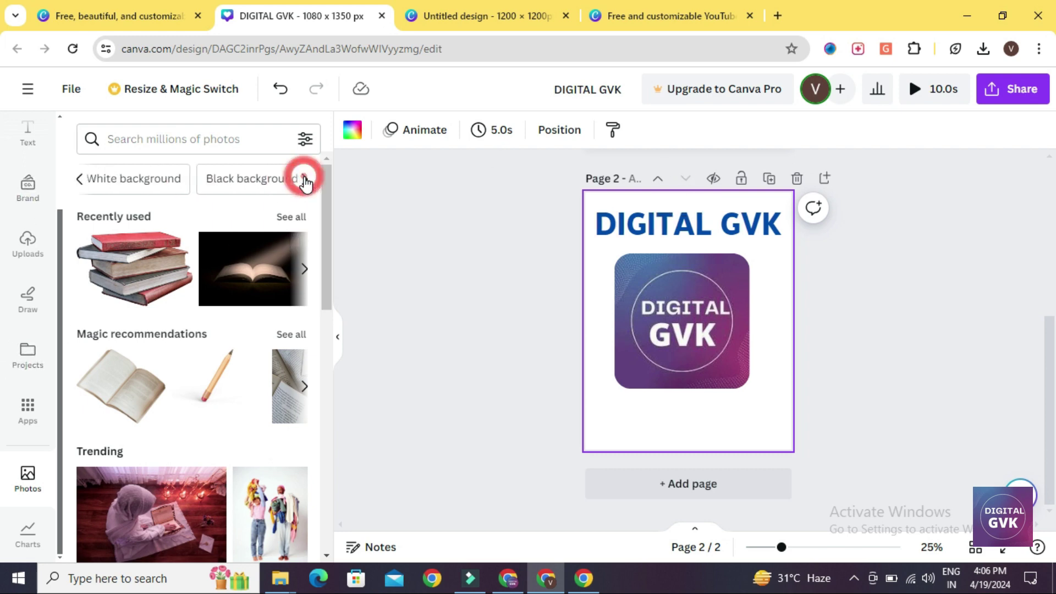
{"action": "left_click", "coordinate": [83, 182]}
{"action": "left_click", "coordinate": [108, 190]}
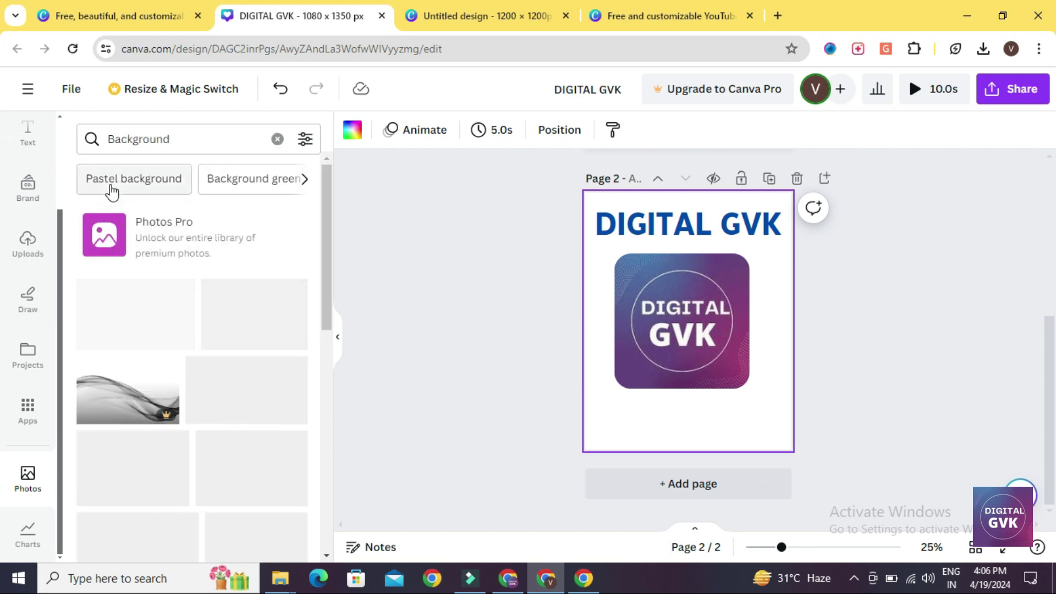
{"action": "left_click", "coordinate": [276, 139]}
- Switch to the Instagram post templates page, search for YOUTUBE THUMBNAIL and open the YouTube Thumbnails suggestion
{"action": "left_click", "coordinate": [134, 16]}
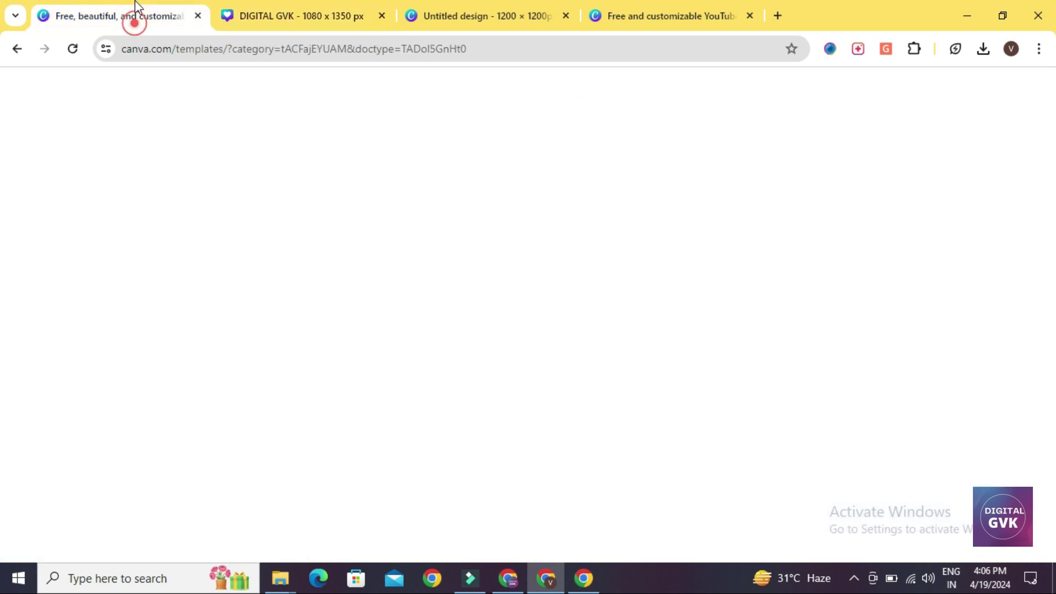
{"action": "scroll", "coordinate": [365, 293], "scroll_direction": "up", "scroll_amount": 3}
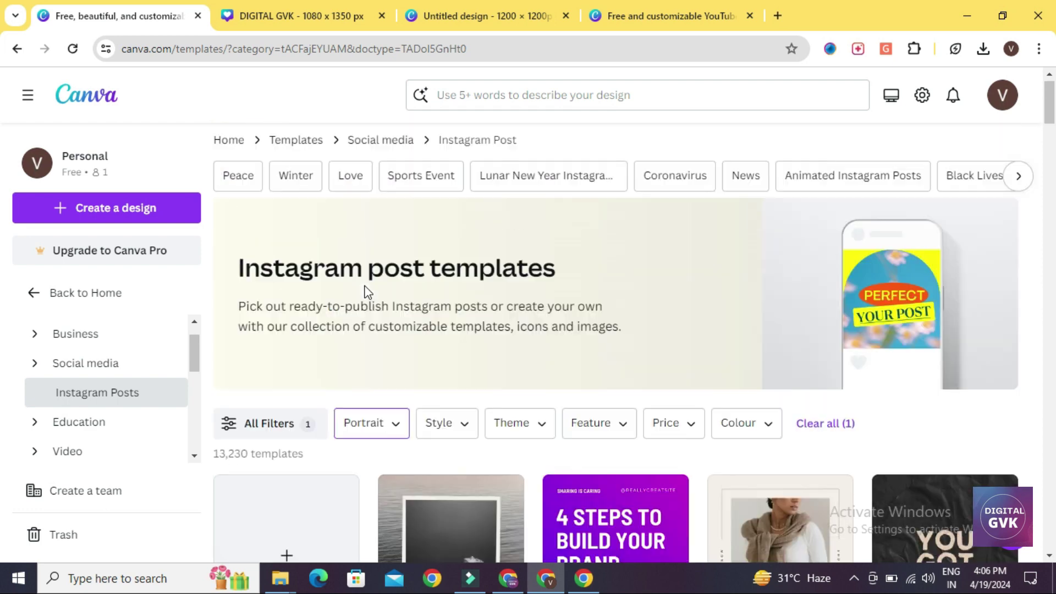
{"action": "left_click", "coordinate": [577, 101]}
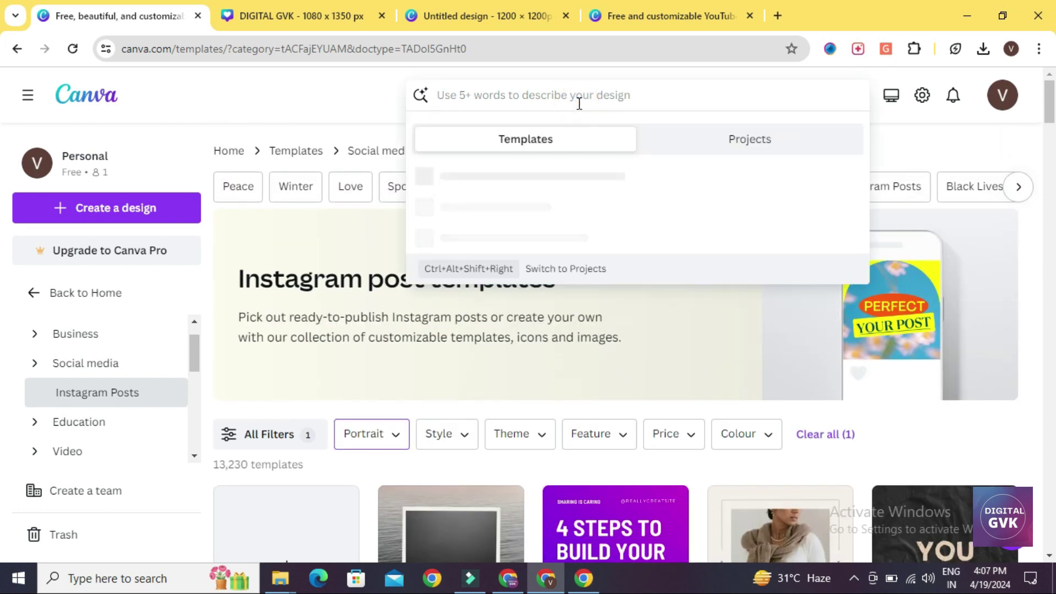
{"action": "type", "text": "YOUTUBE THUMBNAIL"}
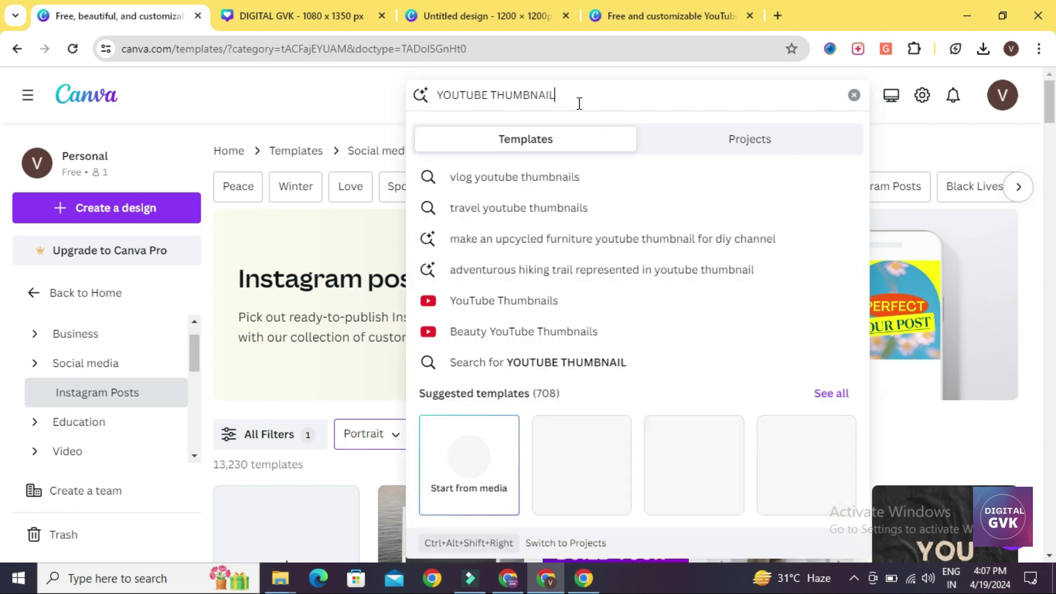
{"action": "left_click", "coordinate": [489, 303]}
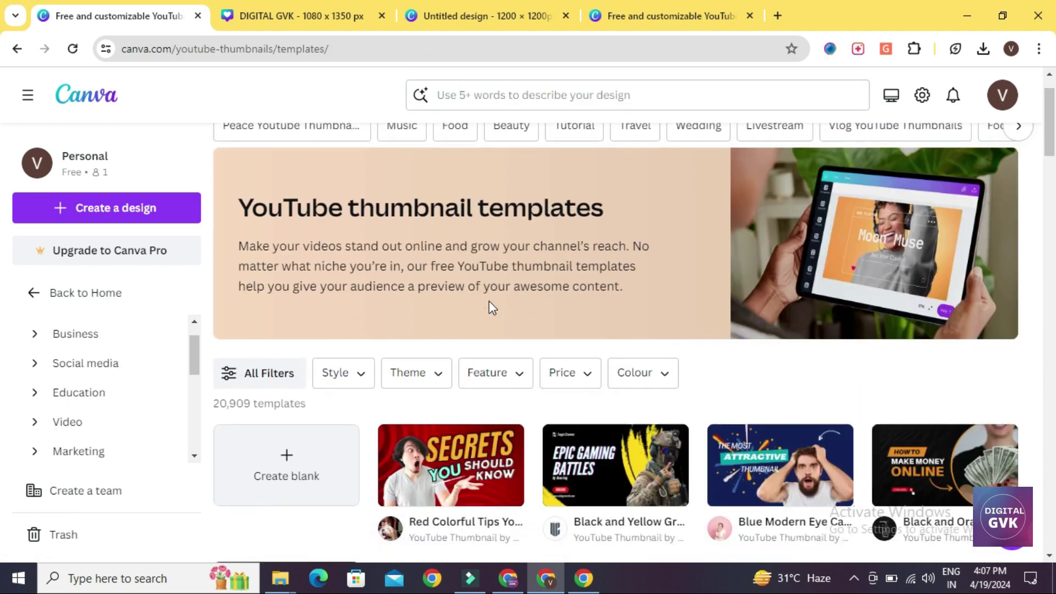
- Create a blank YouTube thumbnail design and return to the YouTube thumbnail templates page
{"action": "scroll", "coordinate": [490, 304], "scroll_direction": "down", "scroll_amount": 3}
{"action": "left_click", "coordinate": [276, 295]}
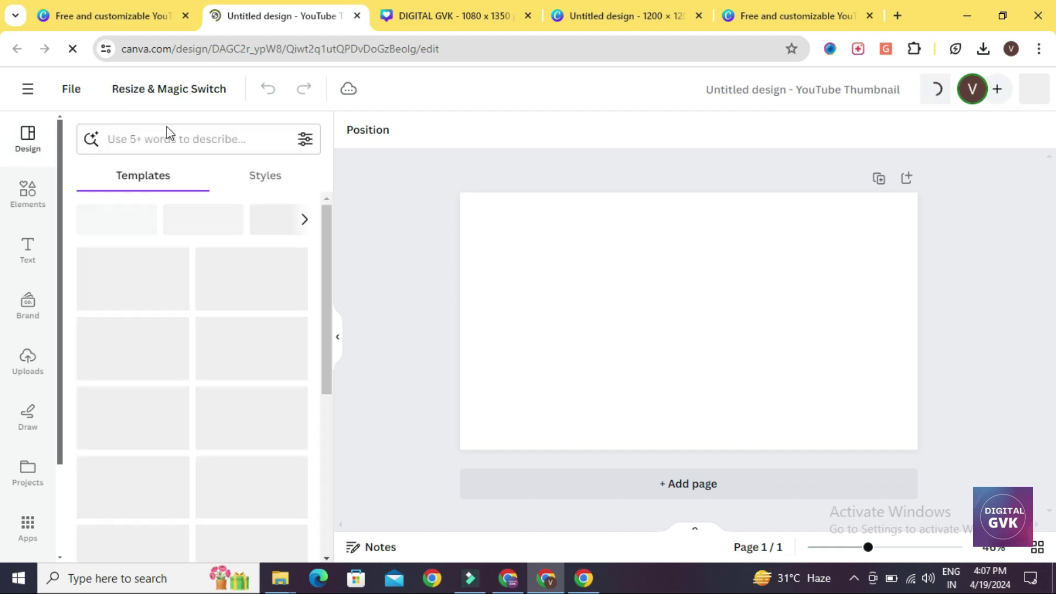
{"action": "left_click", "coordinate": [133, 3]}
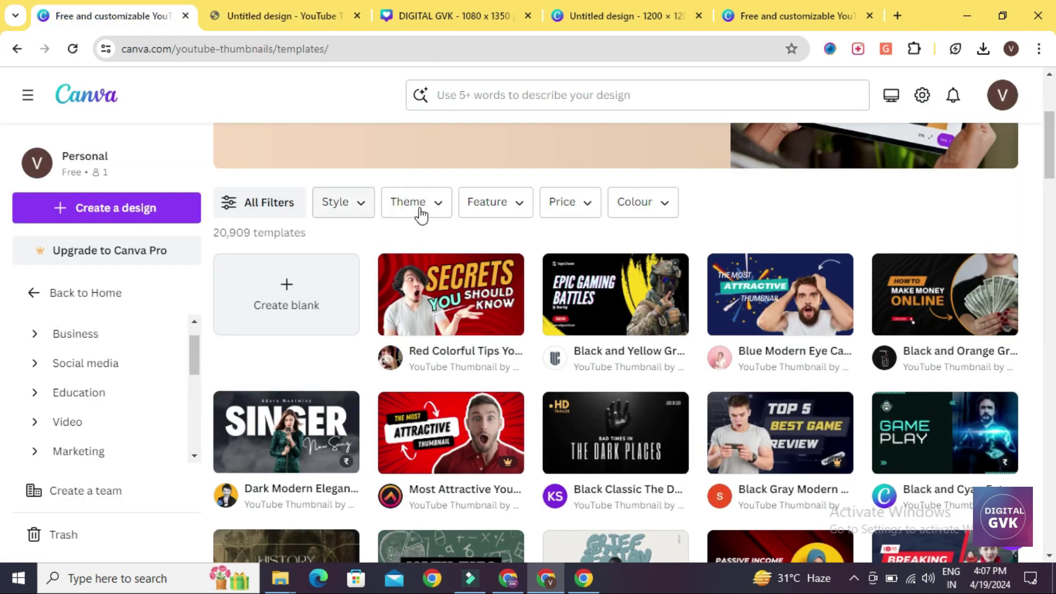
- Examine the Style, Theme, Feature and Price filter options for the YouTube thumbnail templates without choosing any
{"action": "left_click", "coordinate": [351, 214]}
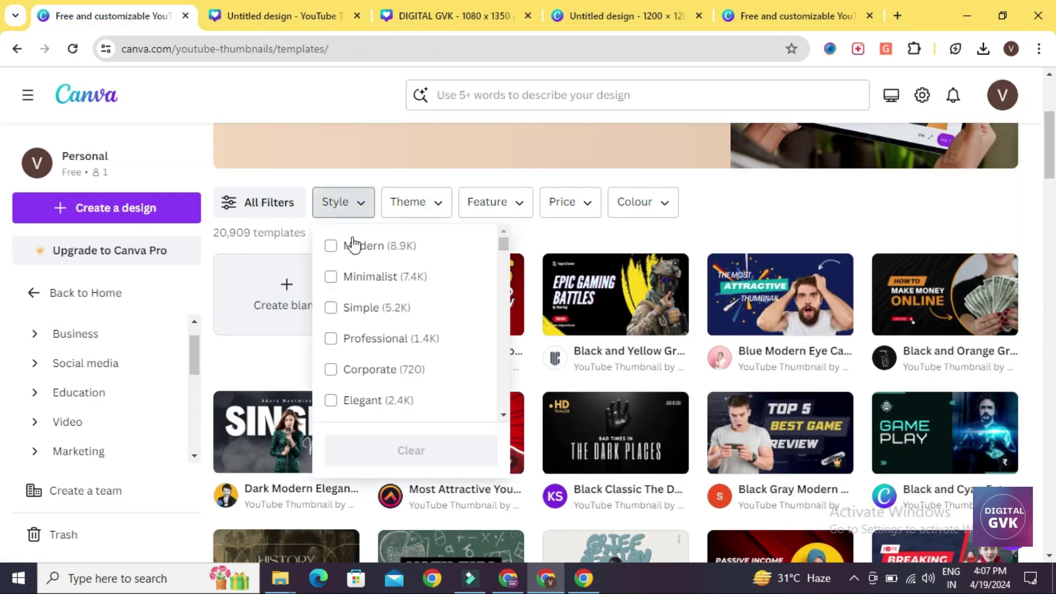
{"action": "scroll", "coordinate": [348, 344], "scroll_direction": "down", "scroll_amount": 6}
{"action": "scroll", "coordinate": [346, 341], "scroll_direction": "up", "scroll_amount": 8}
{"action": "left_click", "coordinate": [417, 204]}
{"action": "scroll", "coordinate": [432, 338], "scroll_direction": "down", "scroll_amount": 5}
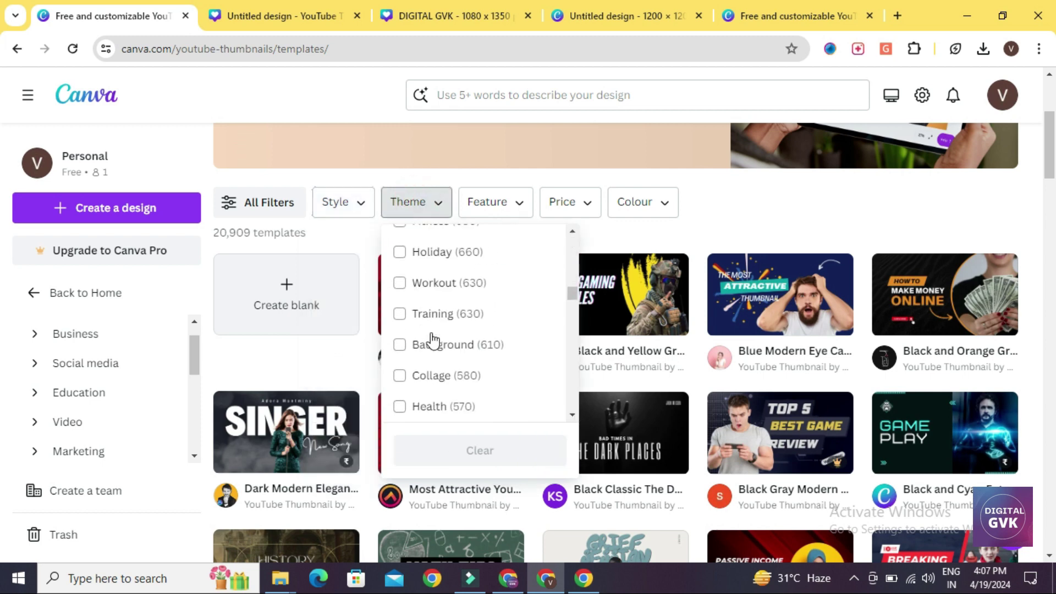
{"action": "scroll", "coordinate": [432, 340], "scroll_direction": "up", "scroll_amount": 6}
{"action": "left_click", "coordinate": [492, 203]}
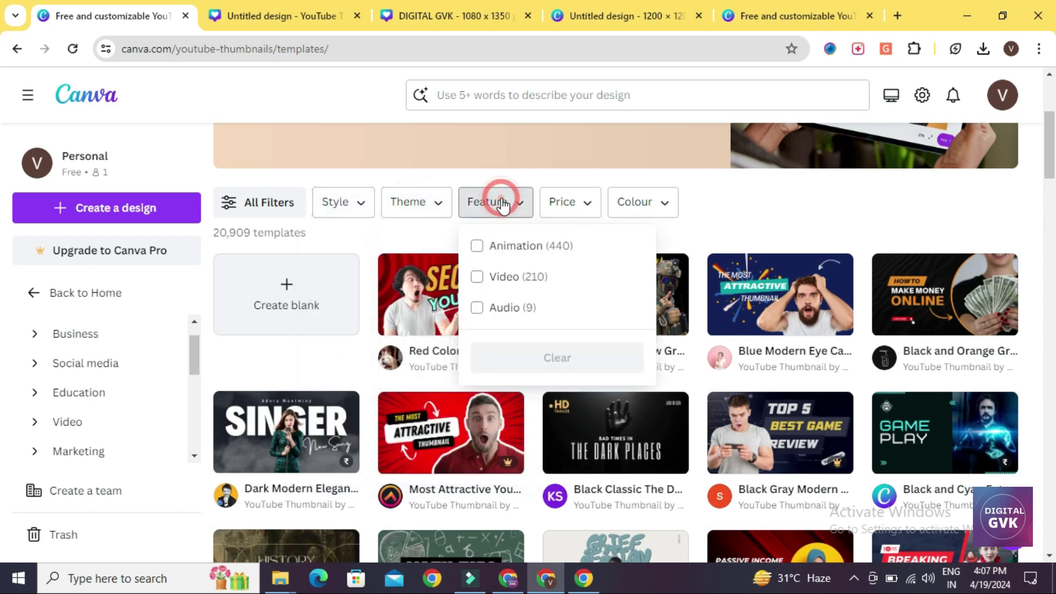
{"action": "left_click", "coordinate": [563, 206]}
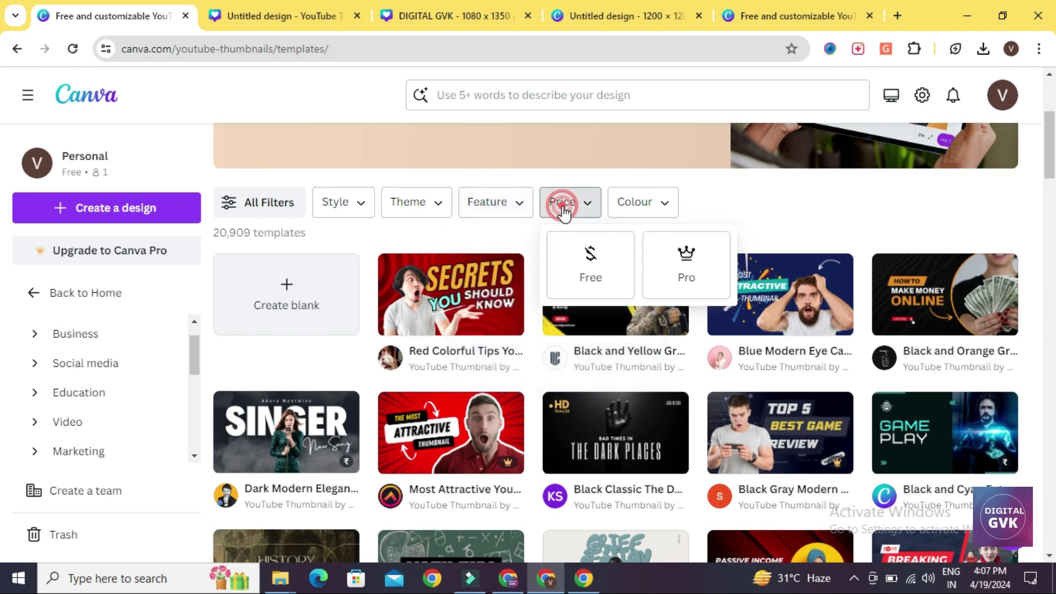
{"action": "left_click", "coordinate": [840, 216]}
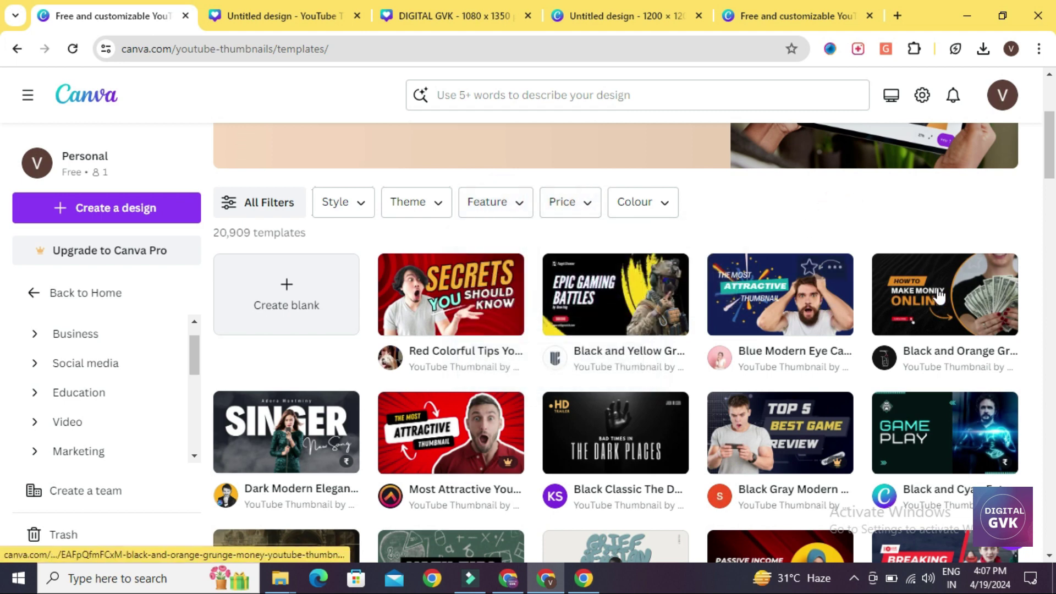
- Browse the YouTube thumbnail templates and filter them to Free ones
{"action": "scroll", "coordinate": [713, 339], "scroll_direction": "down", "scroll_amount": 4}
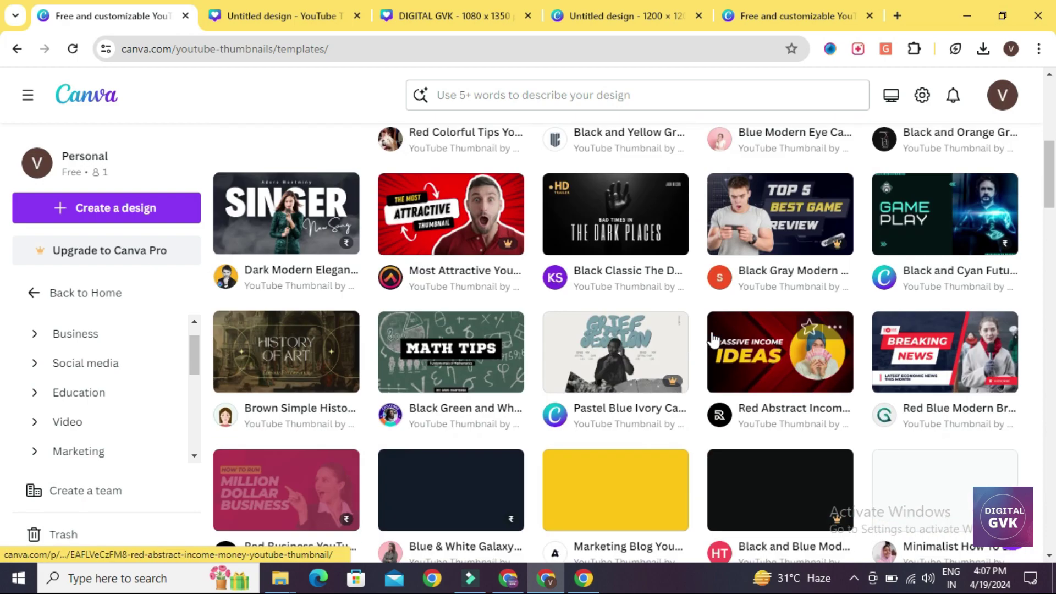
{"action": "scroll", "coordinate": [713, 339], "scroll_direction": "up", "scroll_amount": 8}
{"action": "scroll", "coordinate": [713, 339], "scroll_direction": "down", "scroll_amount": 1}
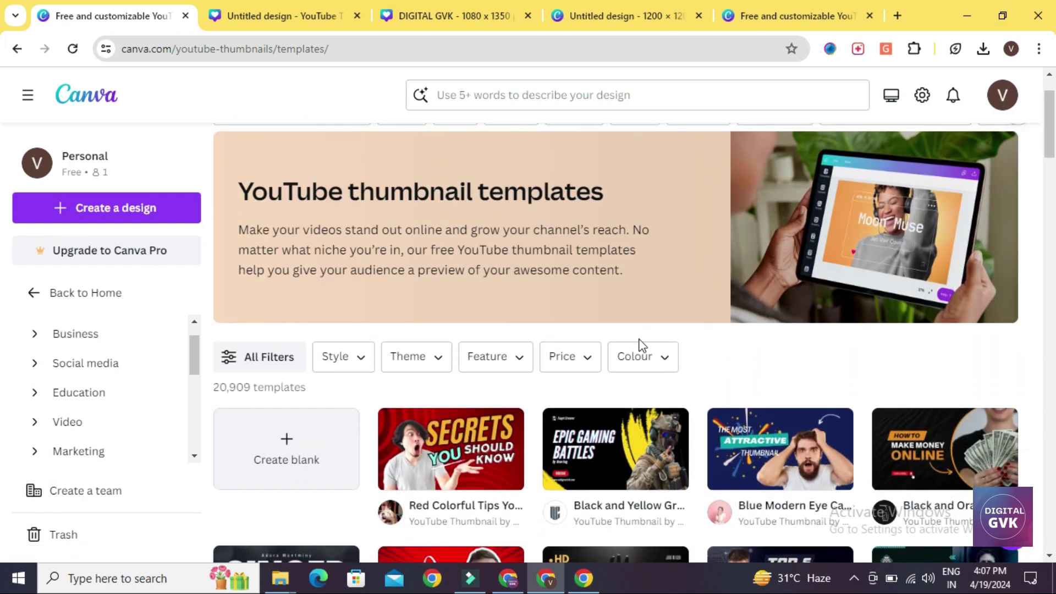
{"action": "left_click", "coordinate": [577, 357]}
{"action": "left_click", "coordinate": [610, 406]}
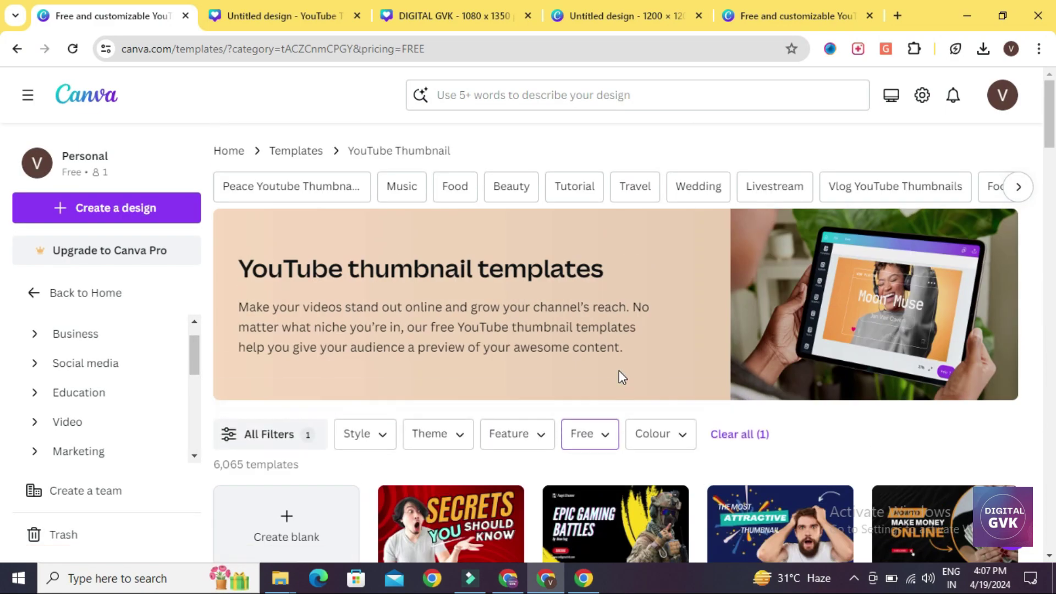
- Try the colour filters #15181B and #FFFFFF on the free thumbnail templates, and clear all filters
{"action": "right_click", "coordinate": [619, 371]}
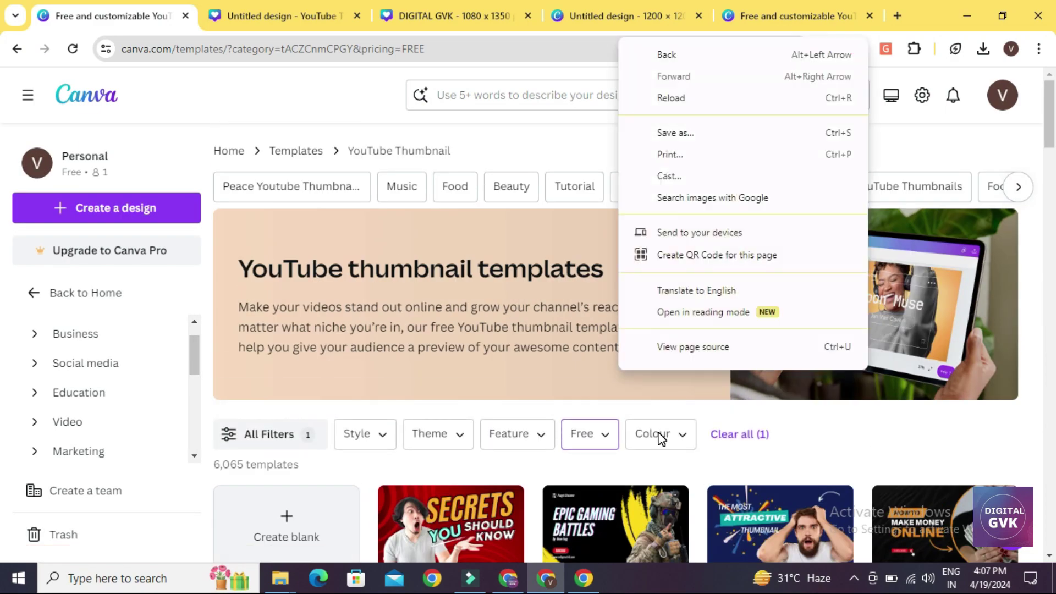
{"action": "left_click", "coordinate": [659, 436]}
{"action": "left_click", "coordinate": [677, 477]}
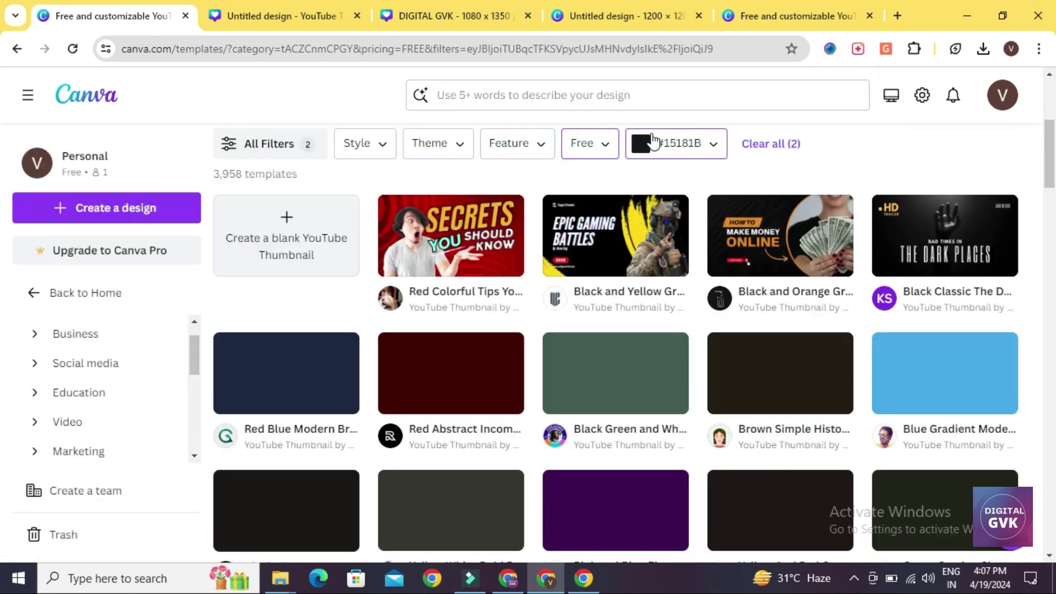
{"action": "left_click", "coordinate": [653, 141]}
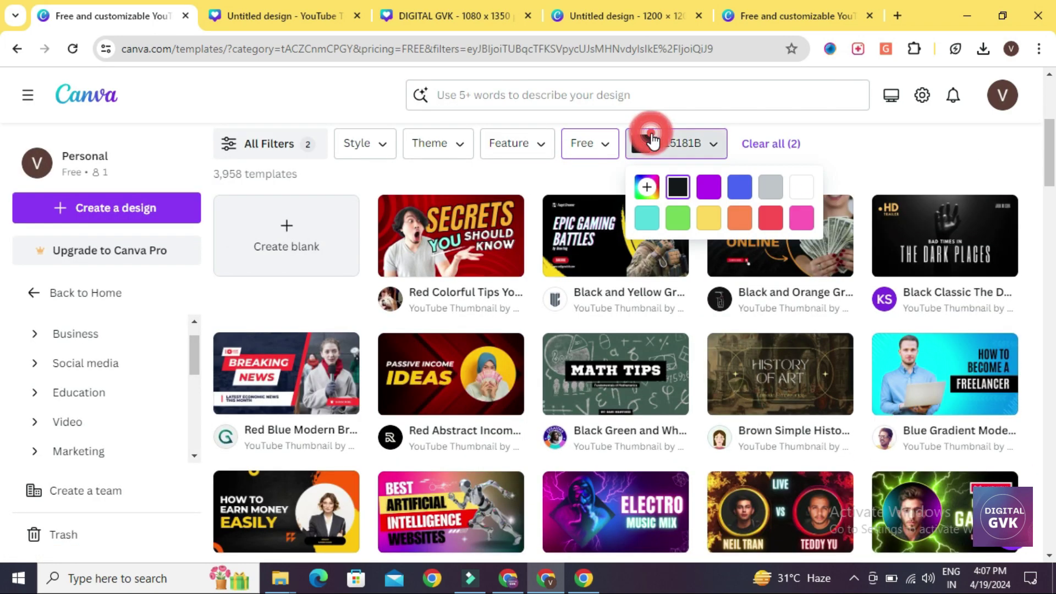
{"action": "left_click", "coordinate": [802, 189]}
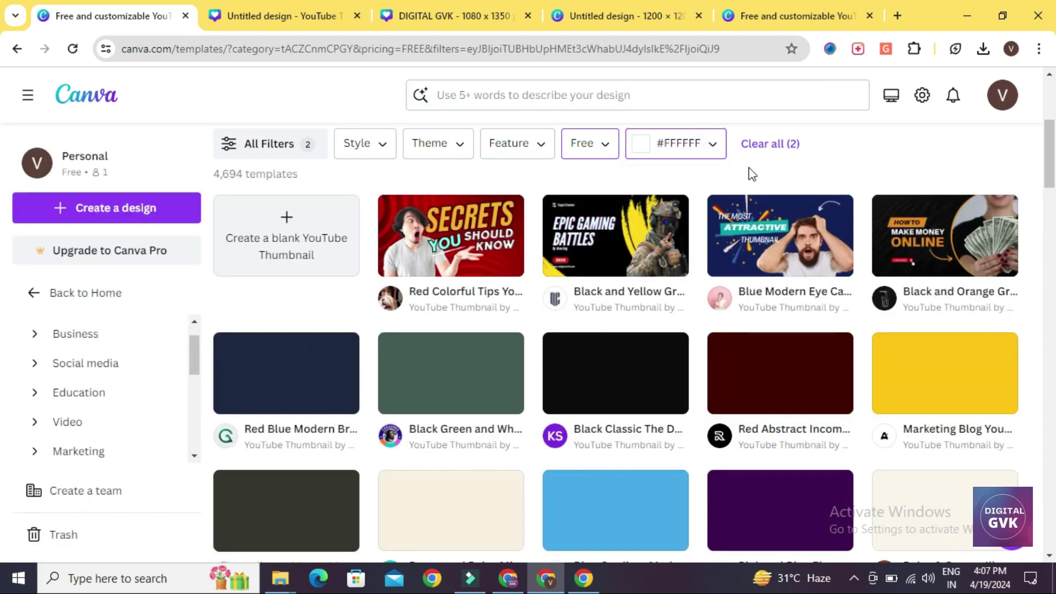
{"action": "left_click", "coordinate": [787, 144]}
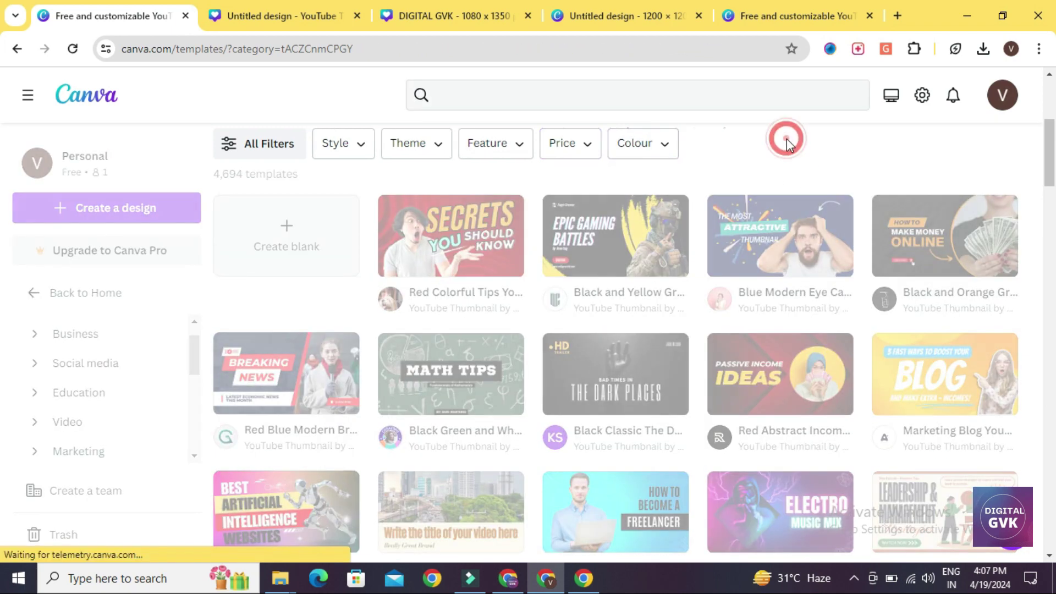
- Return to the blank YouTube thumbnail design, keep it in the browser, and apply the recently used "PROFITABLE TRADING STRATEGY" template
{"action": "scroll", "coordinate": [830, 158], "scroll_direction": "down", "scroll_amount": 1}
{"action": "scroll", "coordinate": [830, 159], "scroll_direction": "down", "scroll_amount": 4}
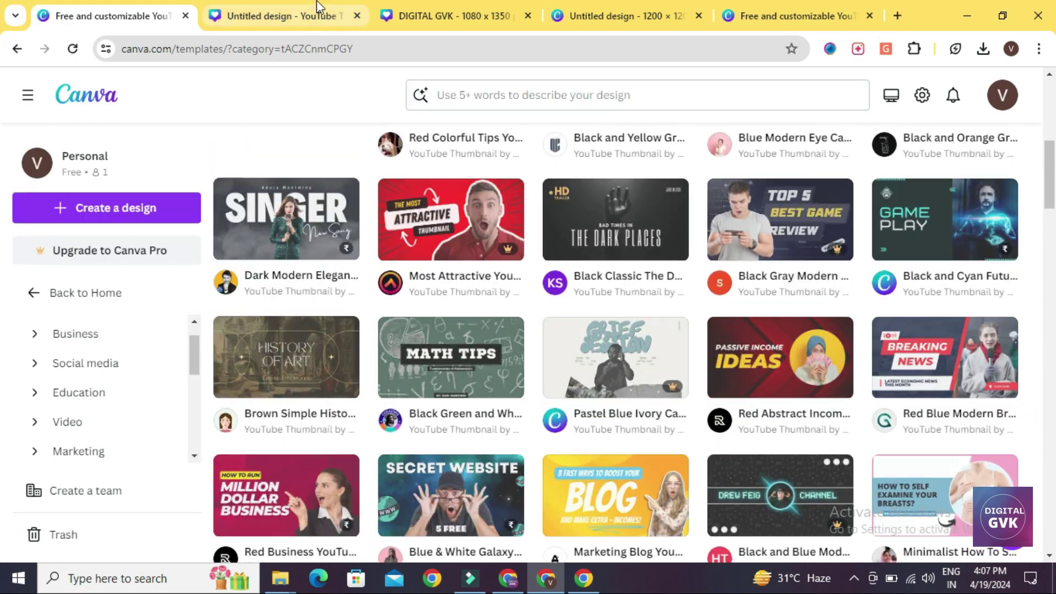
{"action": "left_click", "coordinate": [316, 16]}
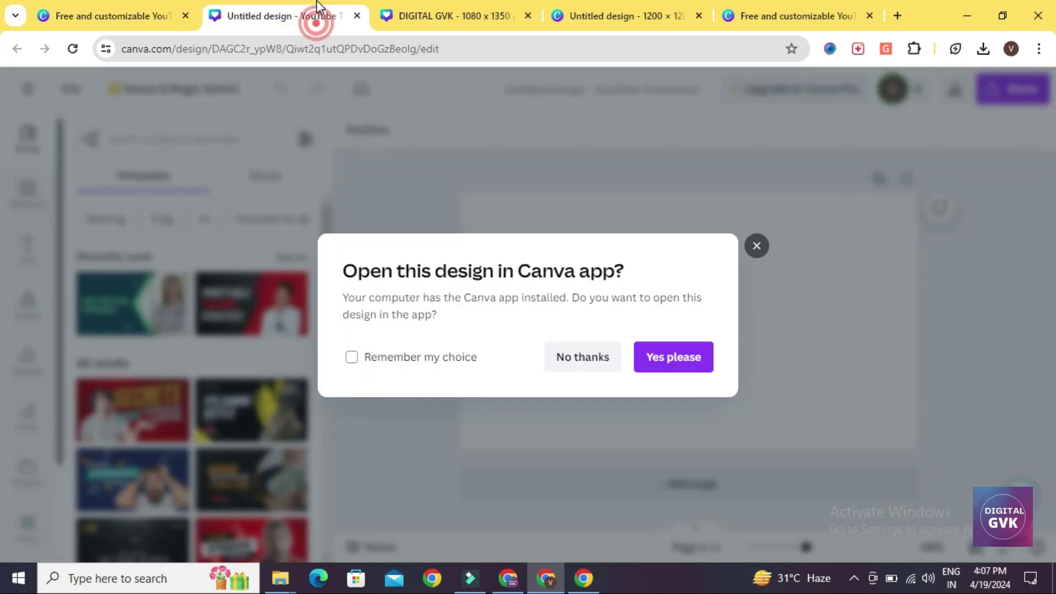
{"action": "left_click", "coordinate": [579, 358]}
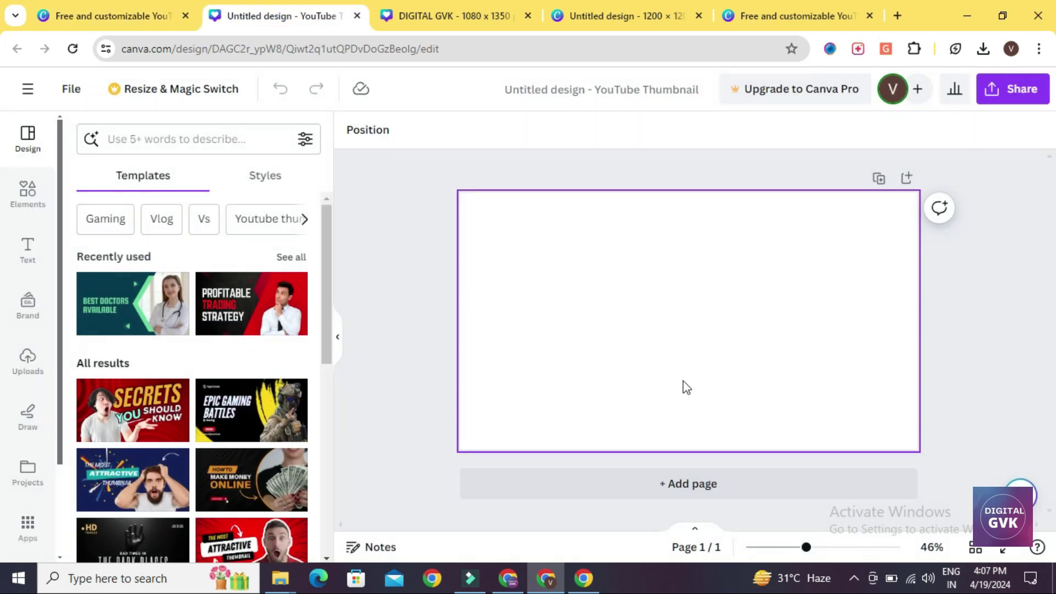
{"action": "left_click", "coordinate": [521, 345]}
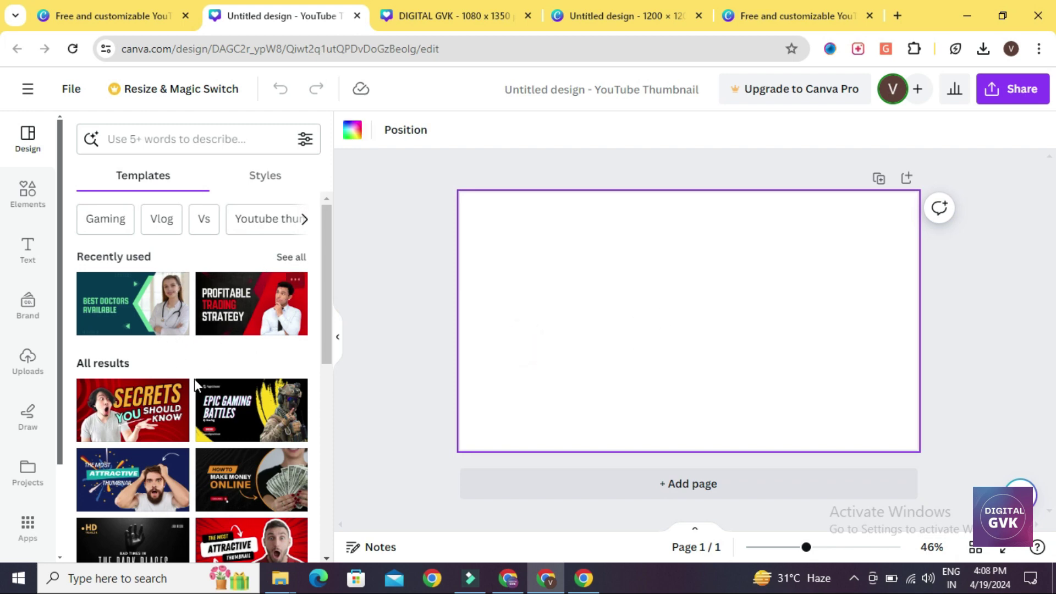
{"action": "scroll", "coordinate": [193, 378], "scroll_direction": "down", "scroll_amount": 5}
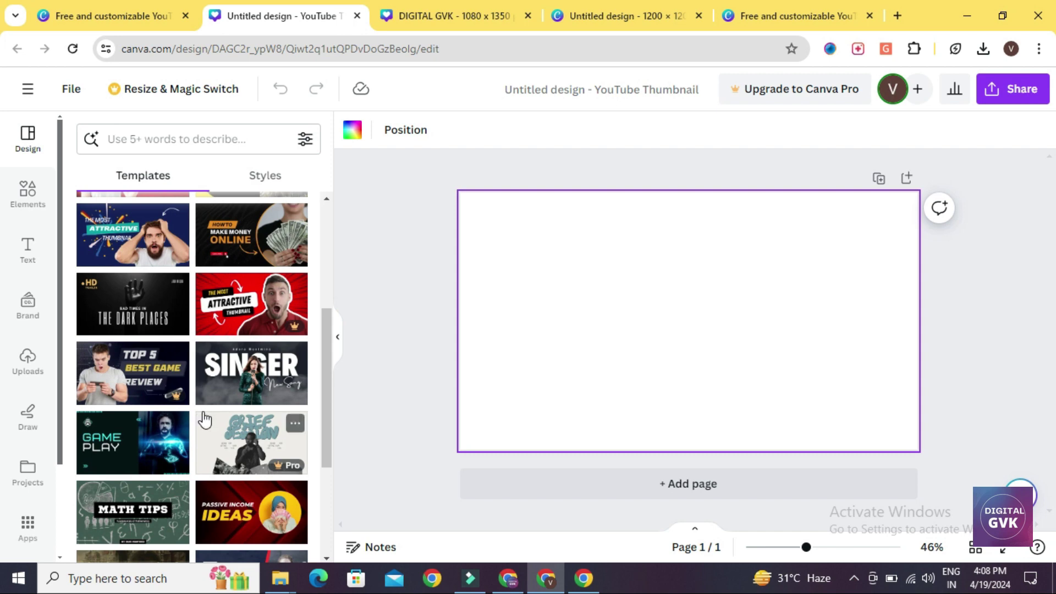
{"action": "scroll", "coordinate": [204, 417], "scroll_direction": "up", "scroll_amount": 5}
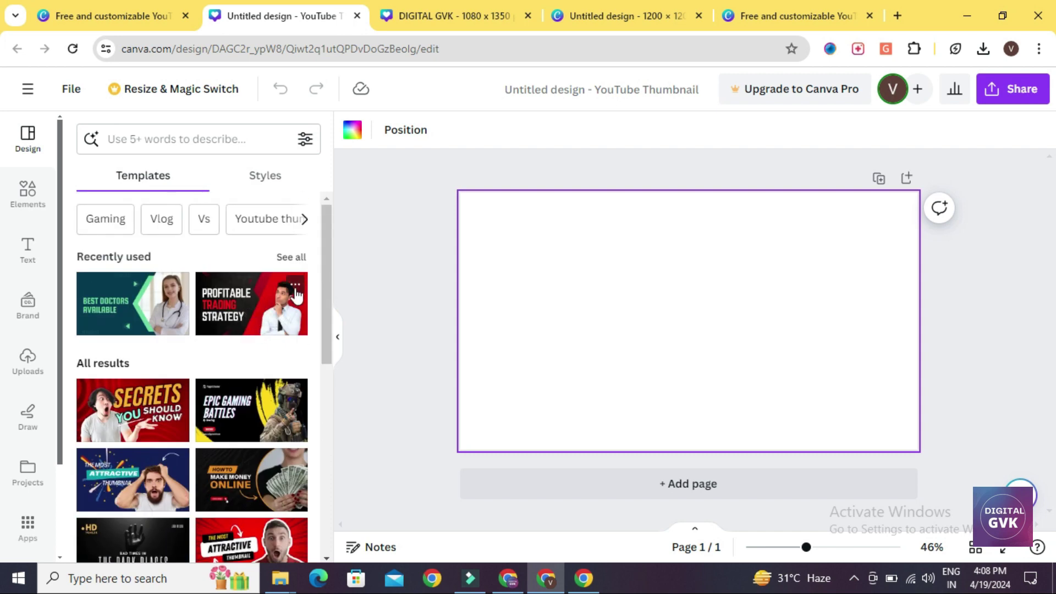
{"action": "left_click", "coordinate": [264, 309]}
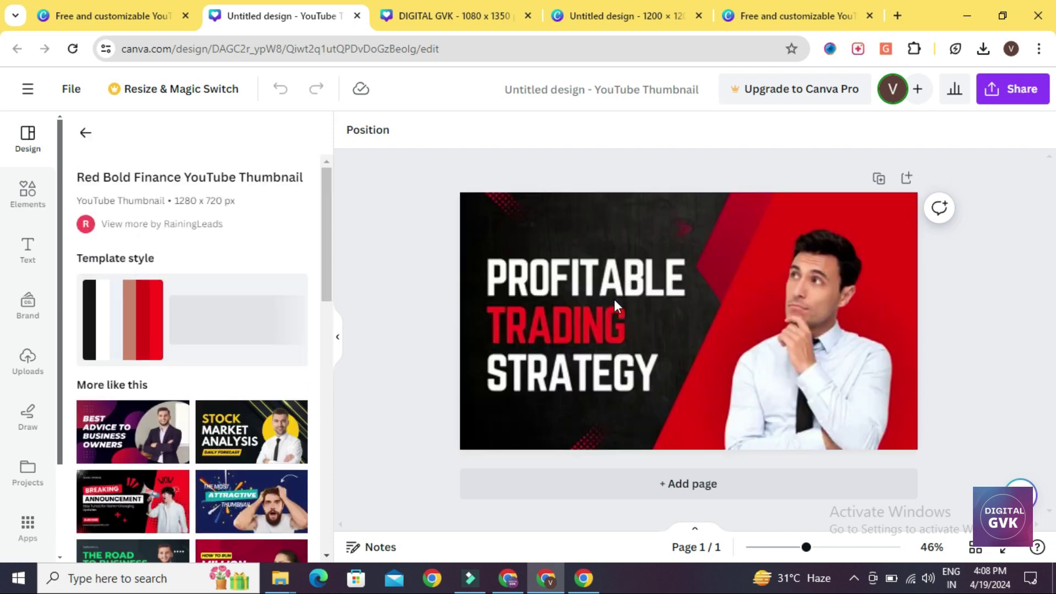
- Delete the photo of the thinking man from the thumbnail
{"action": "left_click", "coordinate": [810, 311]}
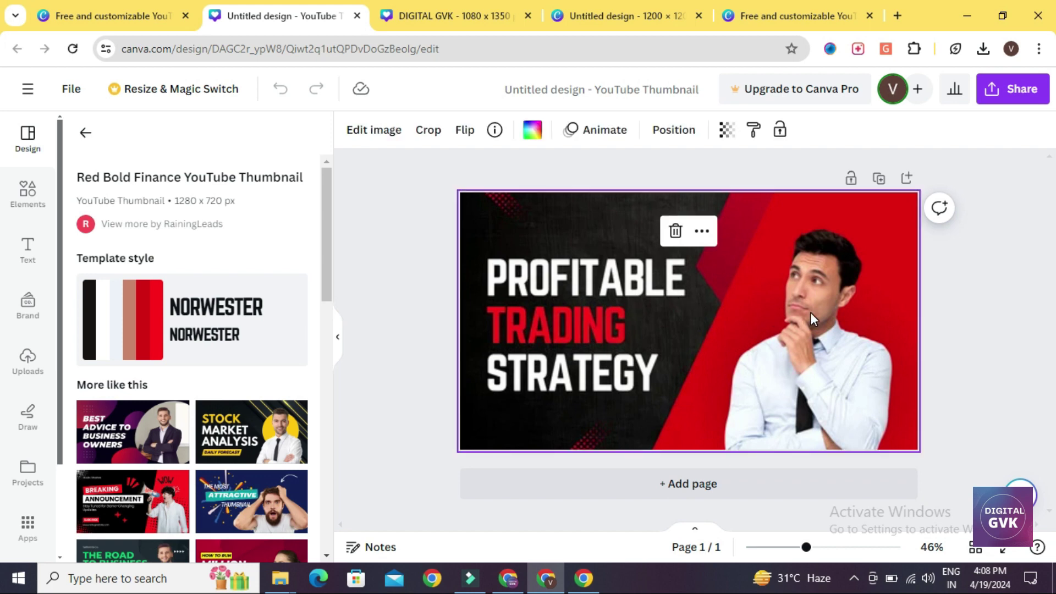
{"action": "left_click", "coordinate": [810, 312]}
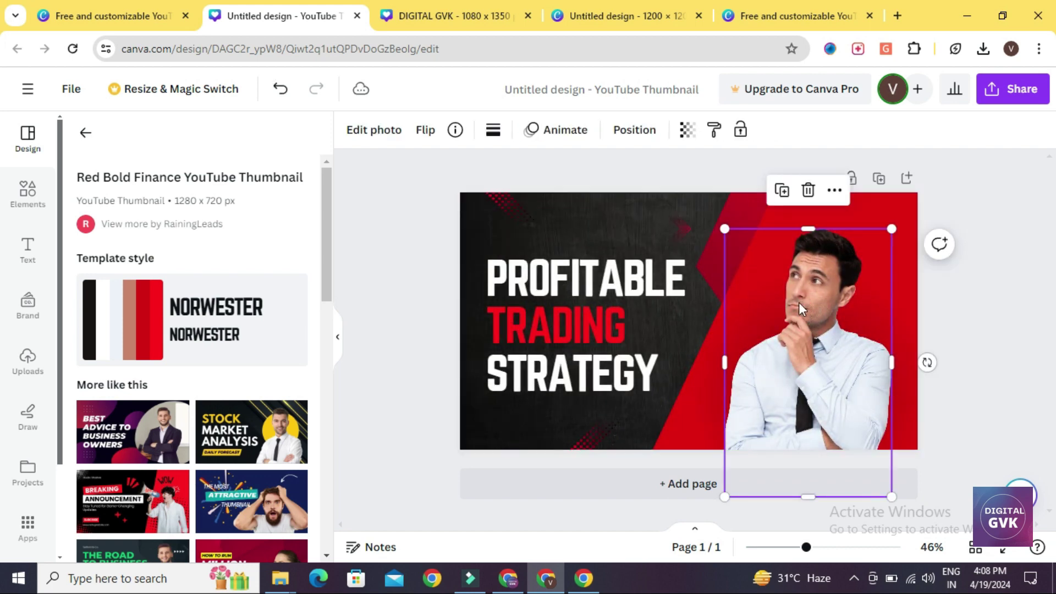
{"action": "left_click", "coordinate": [808, 190]}
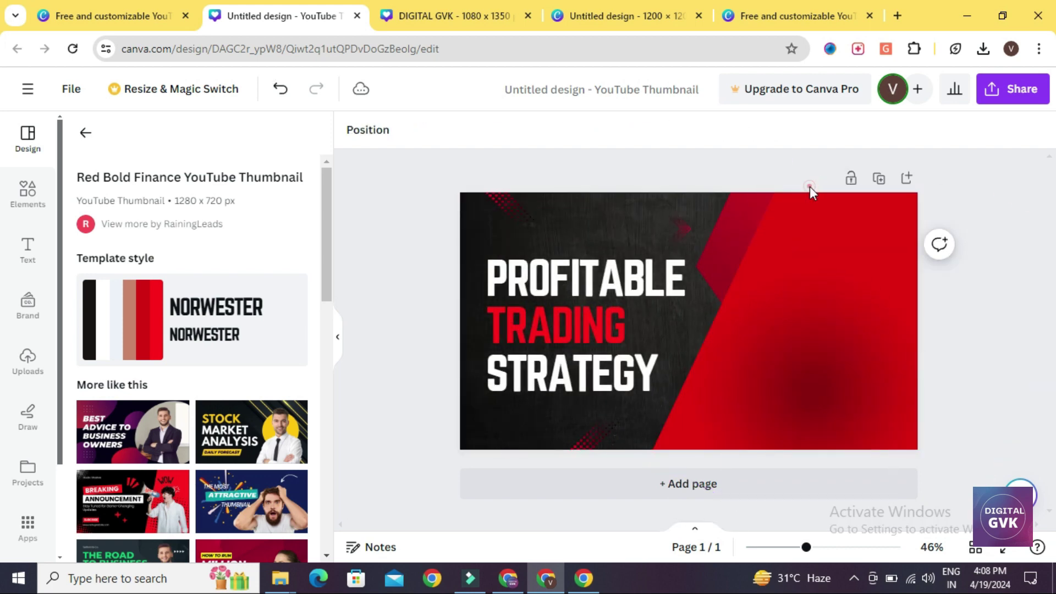
- Upload the image file "download" from the Desktop and place the DIGITAL GVK logo over the thumbnail's red area
{"action": "left_click", "coordinate": [27, 360]}
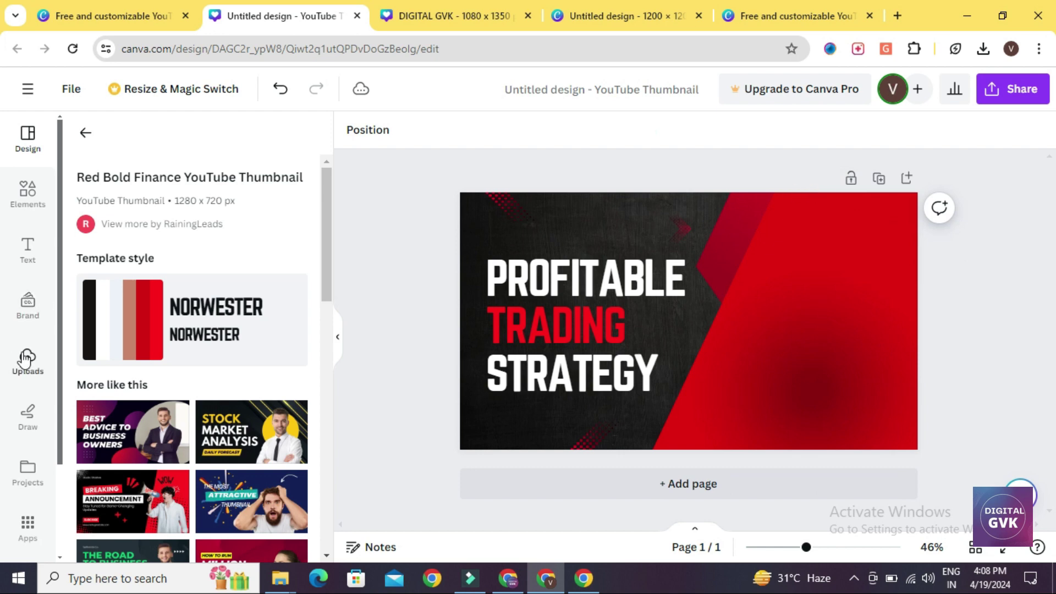
{"action": "left_click", "coordinate": [179, 172]}
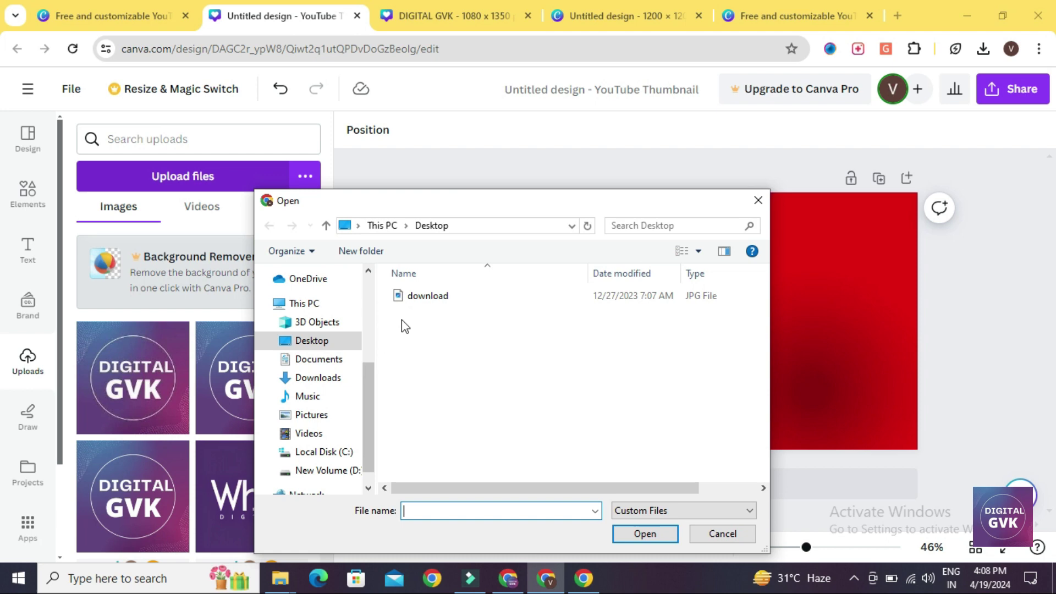
{"action": "double_click", "coordinate": [429, 297]}
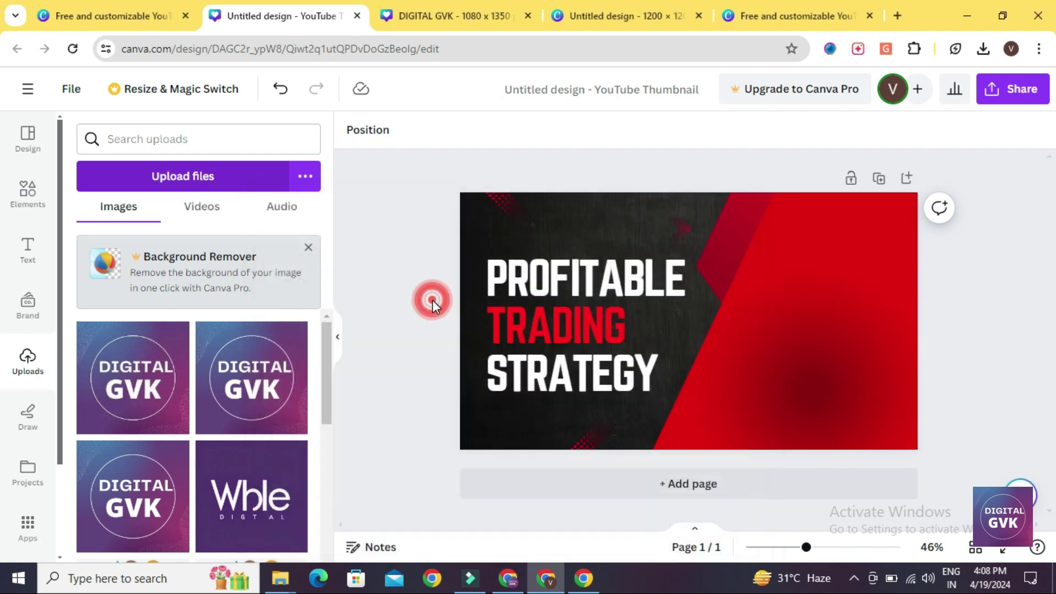
{"action": "left_click", "coordinate": [129, 411]}
{"action": "left_click_drag", "start_coordinate": [714, 345], "coordinate": [866, 296]}
{"action": "left_click_drag", "start_coordinate": [785, 334], "coordinate": [763, 409]}
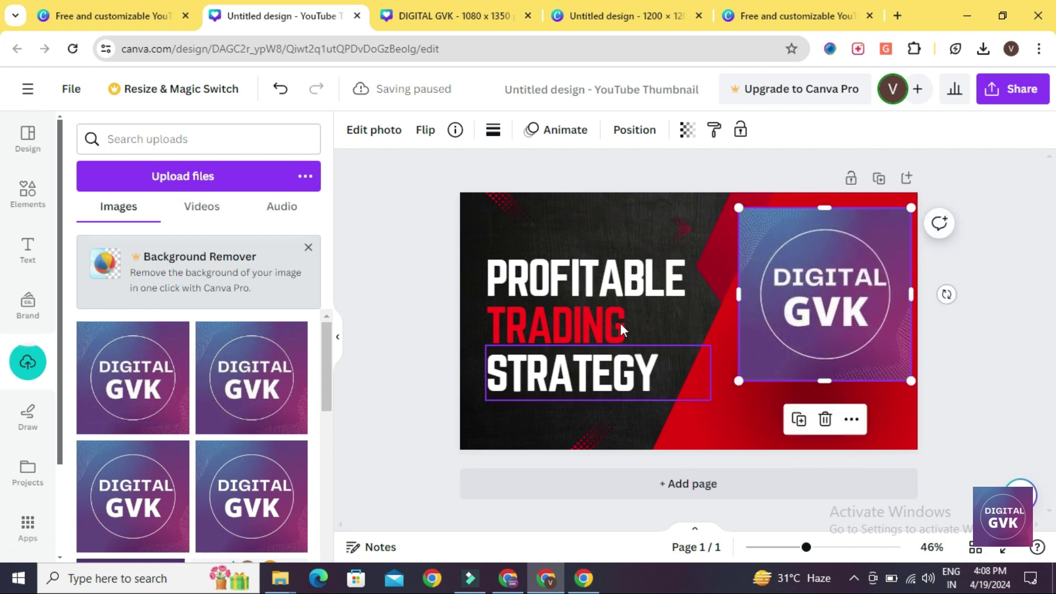
- Replace the heading "PROFITABLE" with "DIGITAL GVK" and delete the "TRADING" text line
{"action": "left_click", "coordinate": [592, 277]}
{"action": "double_click", "coordinate": [592, 277]}
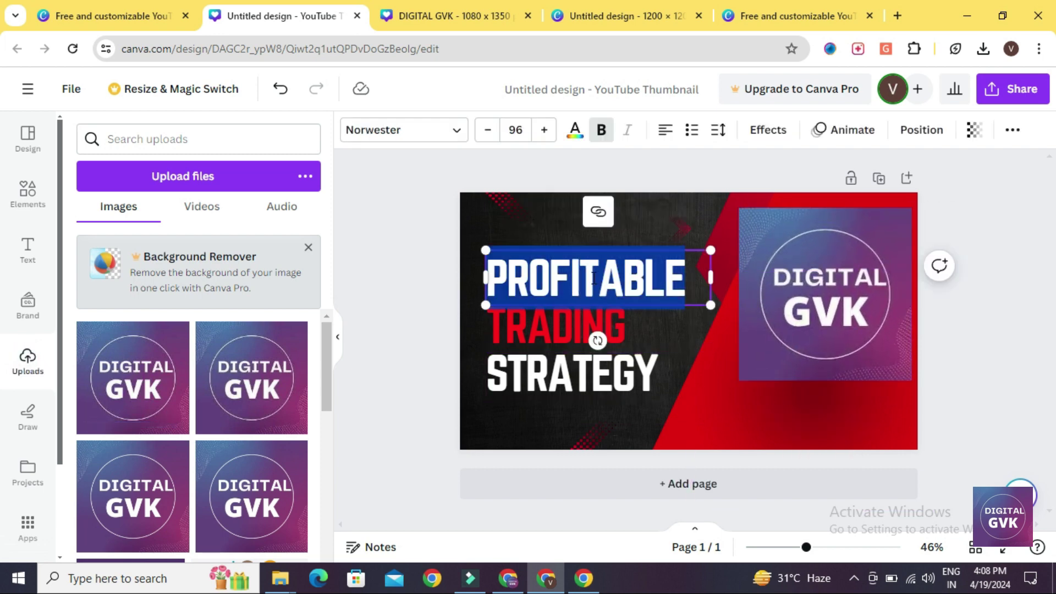
{"action": "type", "text": "DIGITAL "}
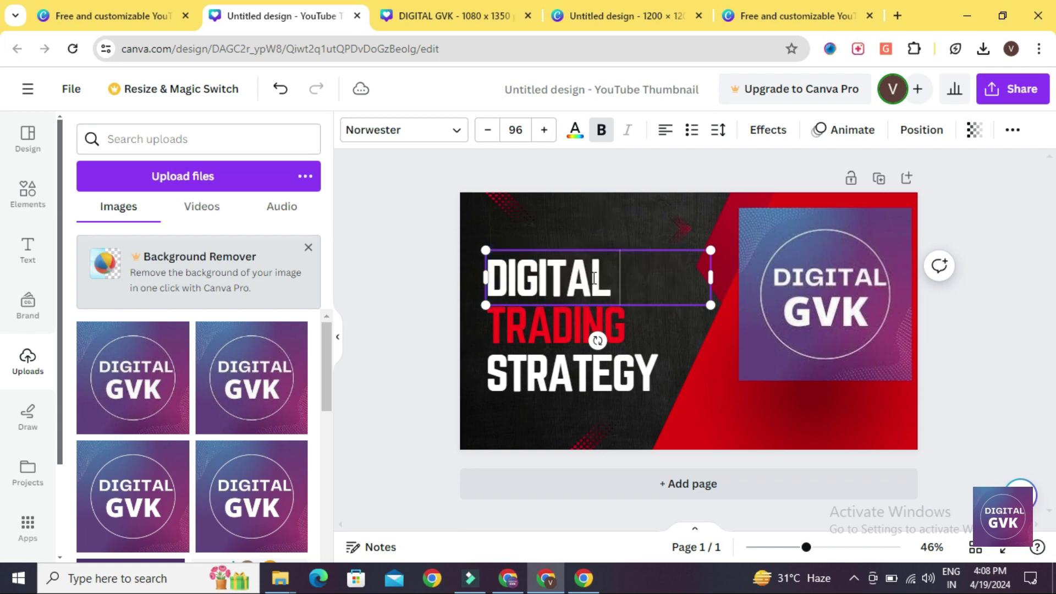
{"action": "type", "text": "GVK"}
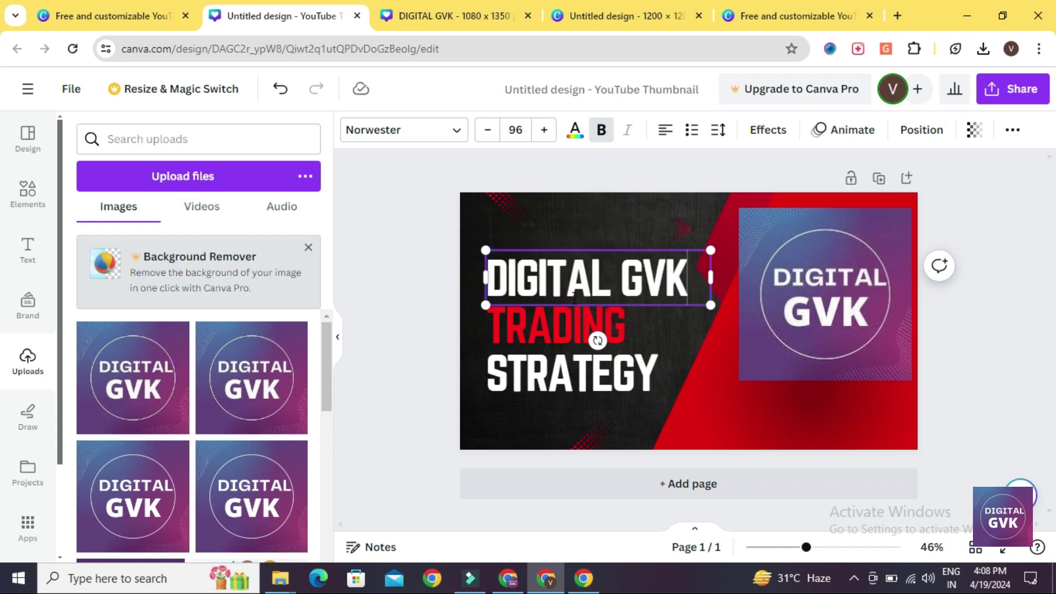
{"action": "left_click", "coordinate": [533, 332]}
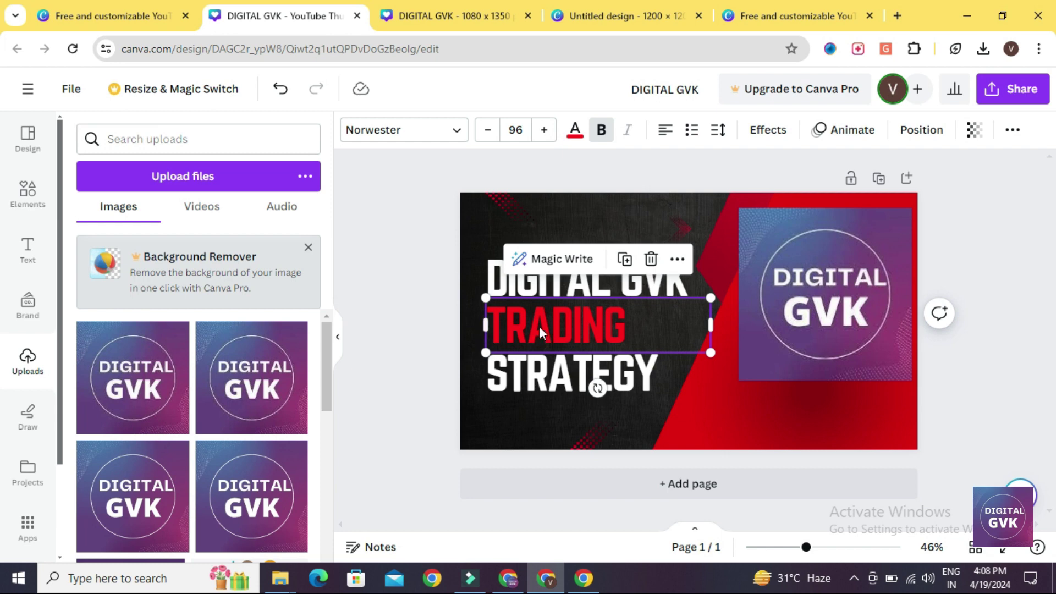
{"action": "left_click", "coordinate": [652, 259]}
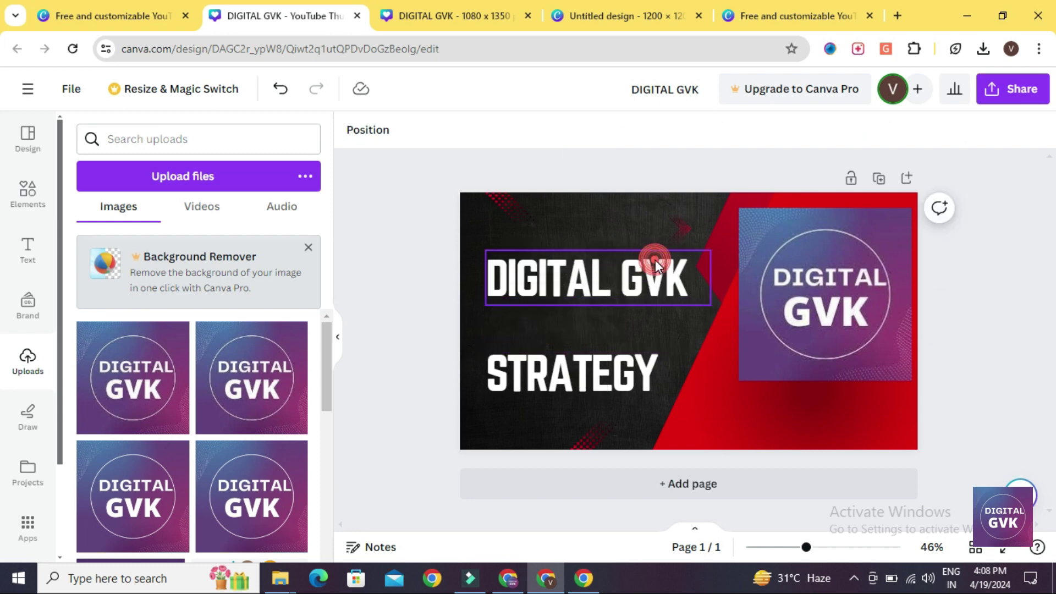
- Recolour the "STRATEGY" text with the bright red document colour and move it closer beneath "DIGITAL GVK"
{"action": "left_click", "coordinate": [599, 368]}
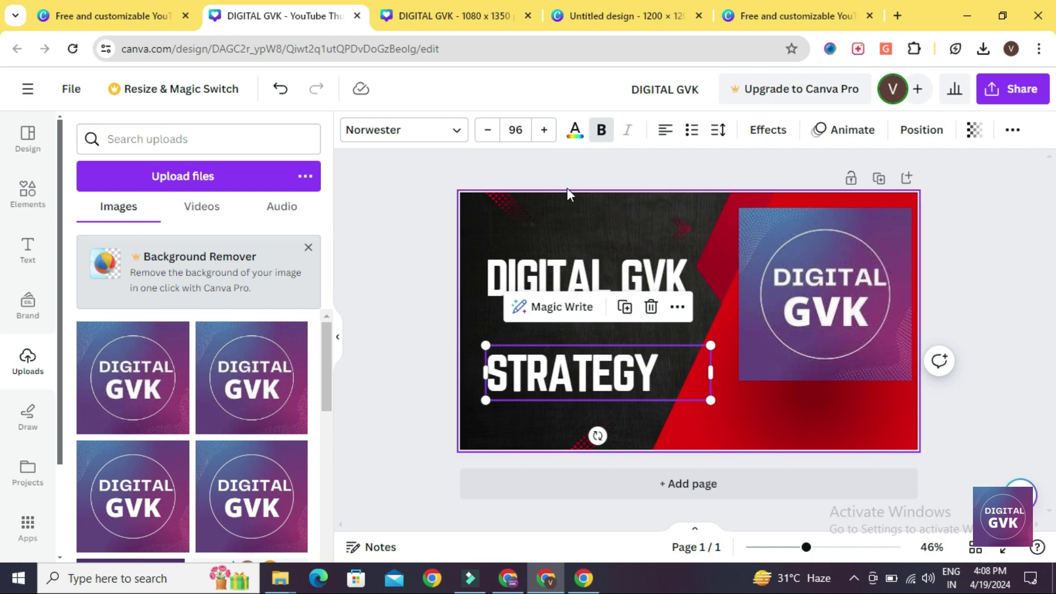
{"action": "left_click", "coordinate": [581, 137]}
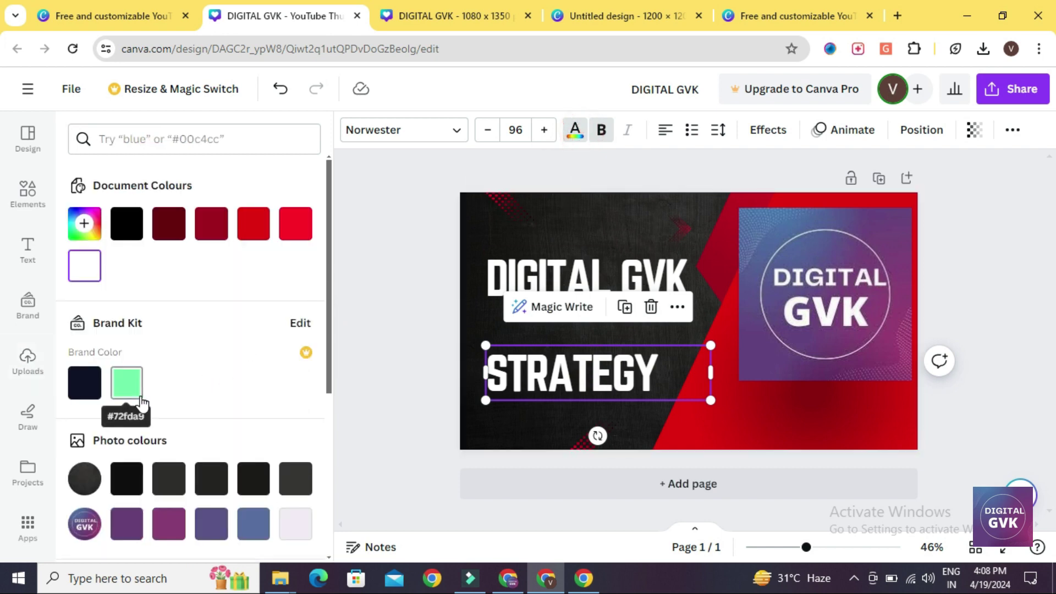
{"action": "left_click", "coordinate": [295, 223]}
{"action": "left_click", "coordinate": [337, 328]}
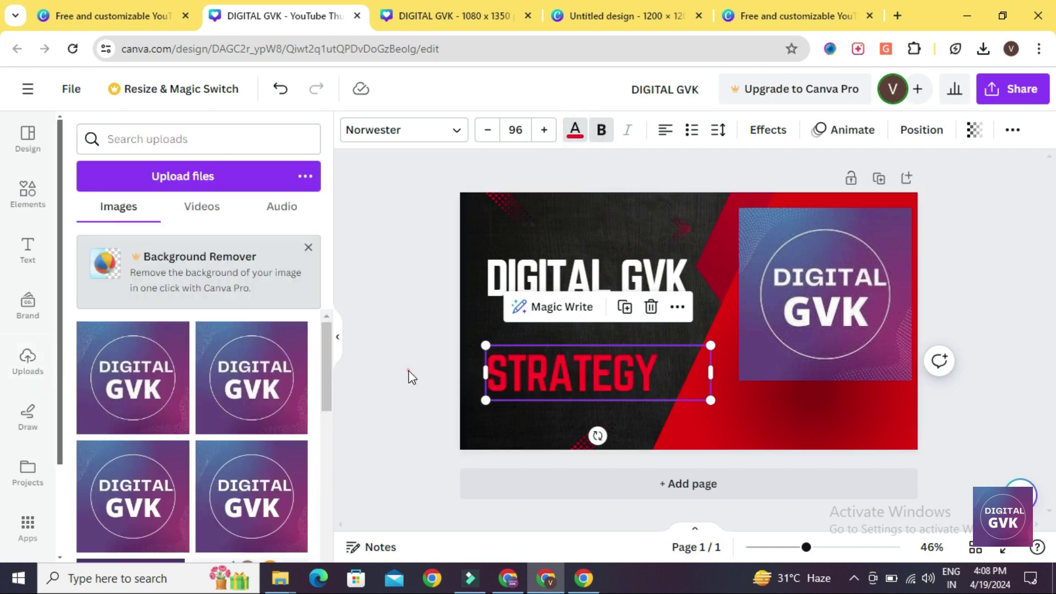
{"action": "left_click", "coordinate": [472, 235]}
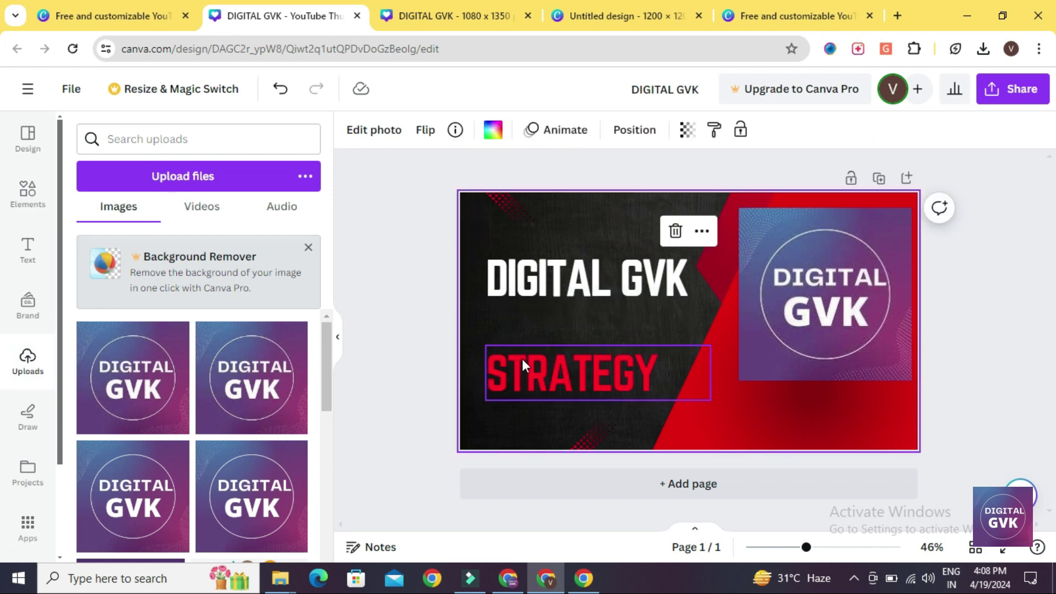
{"action": "left_click_drag", "start_coordinate": [522, 358], "coordinate": [534, 343]}
{"action": "left_click", "coordinate": [391, 281]}
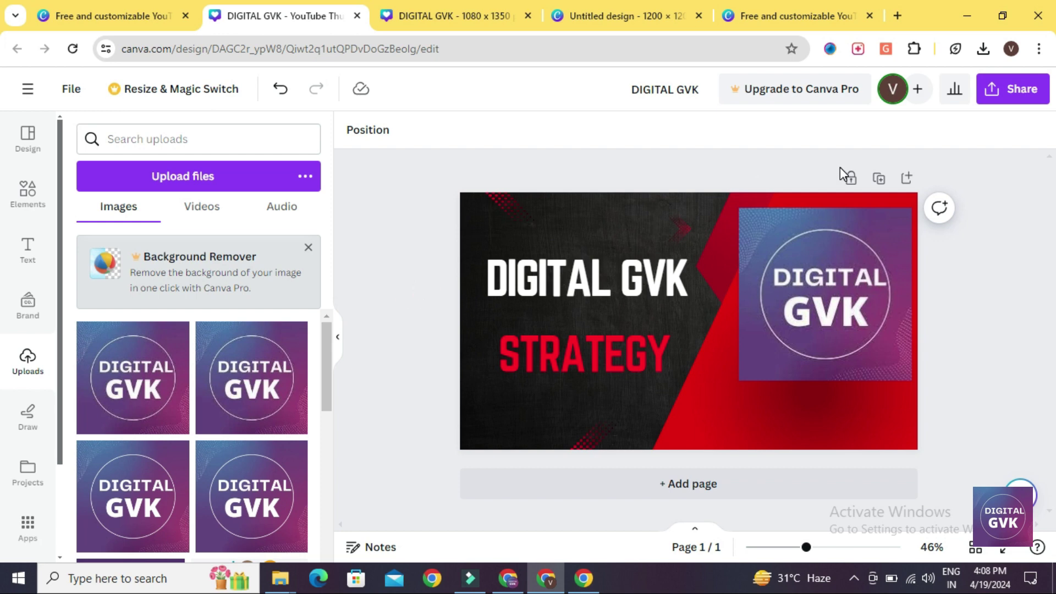
- Copy the design's collaboration link with "Only you can access" and load it in a new Incognito window
{"action": "left_click", "coordinate": [1016, 97]}
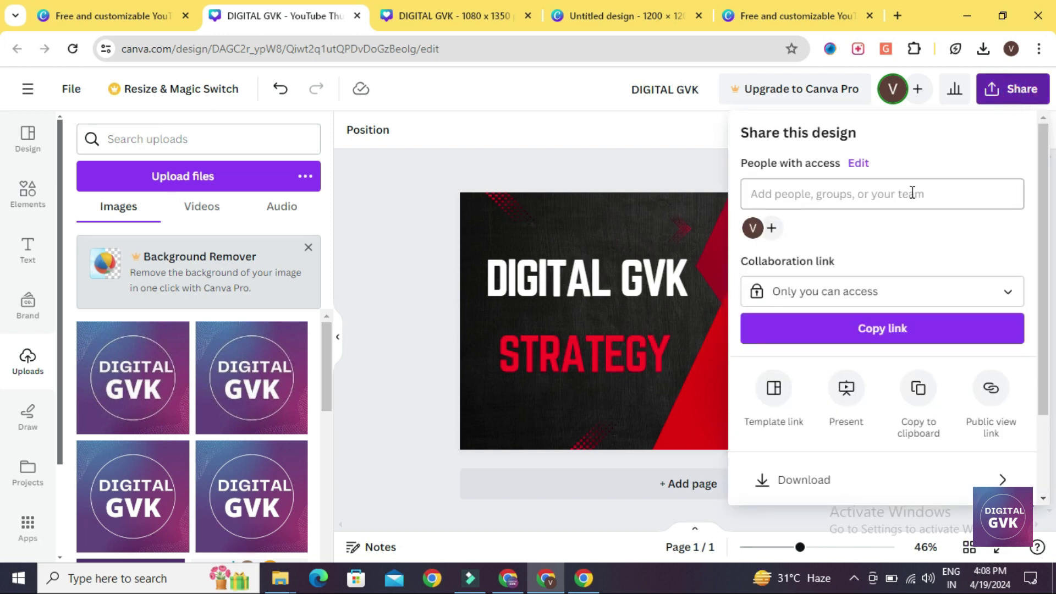
{"action": "scroll", "coordinate": [914, 194], "scroll_direction": "down", "scroll_amount": 2}
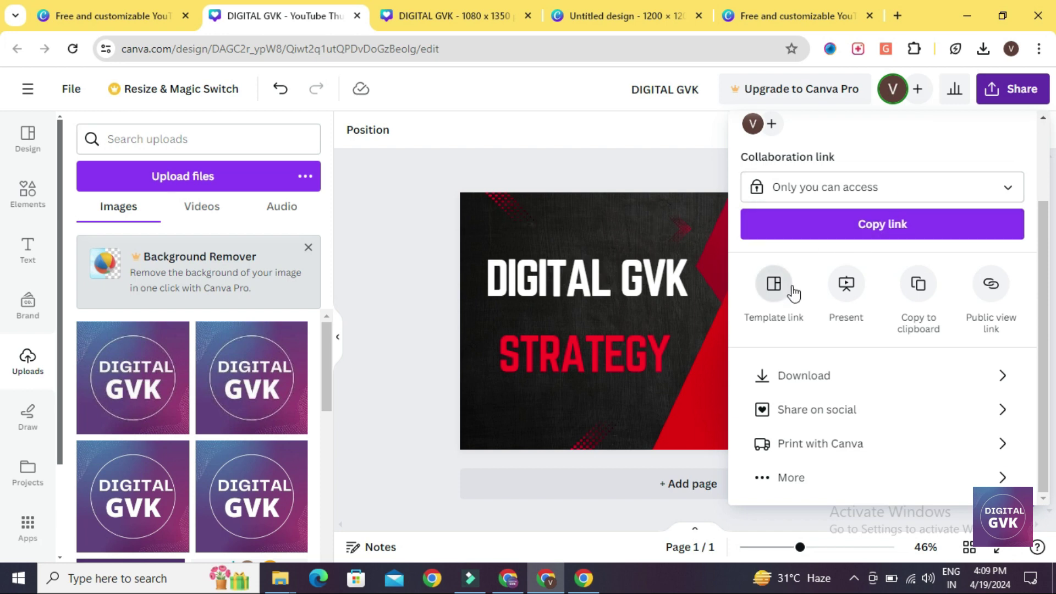
{"action": "left_click", "coordinate": [867, 231]}
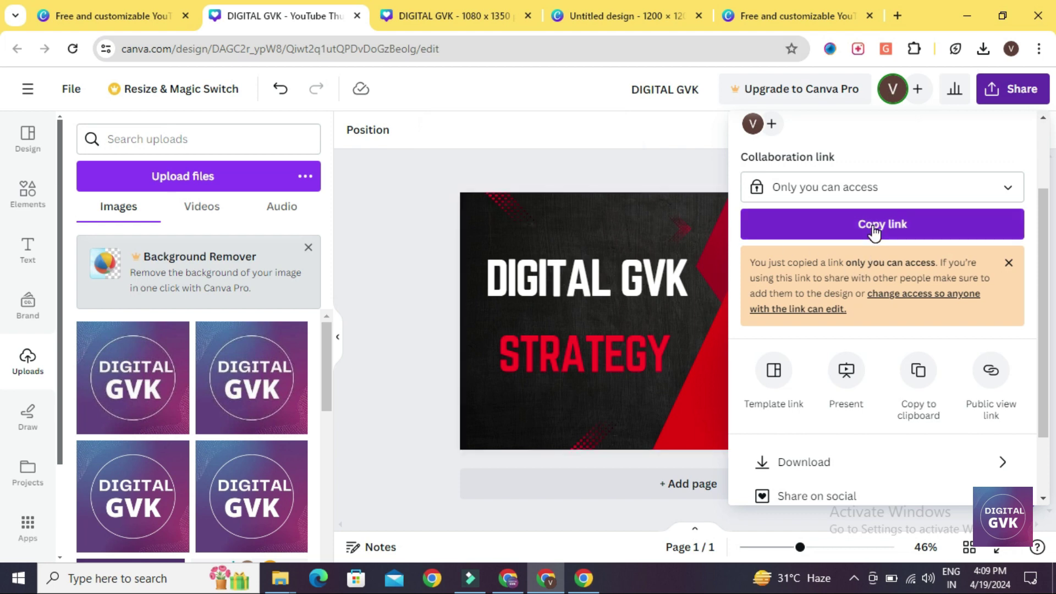
{"action": "key", "text": "ctrl+shift+n"}
{"action": "key", "text": "ctrl+v"}
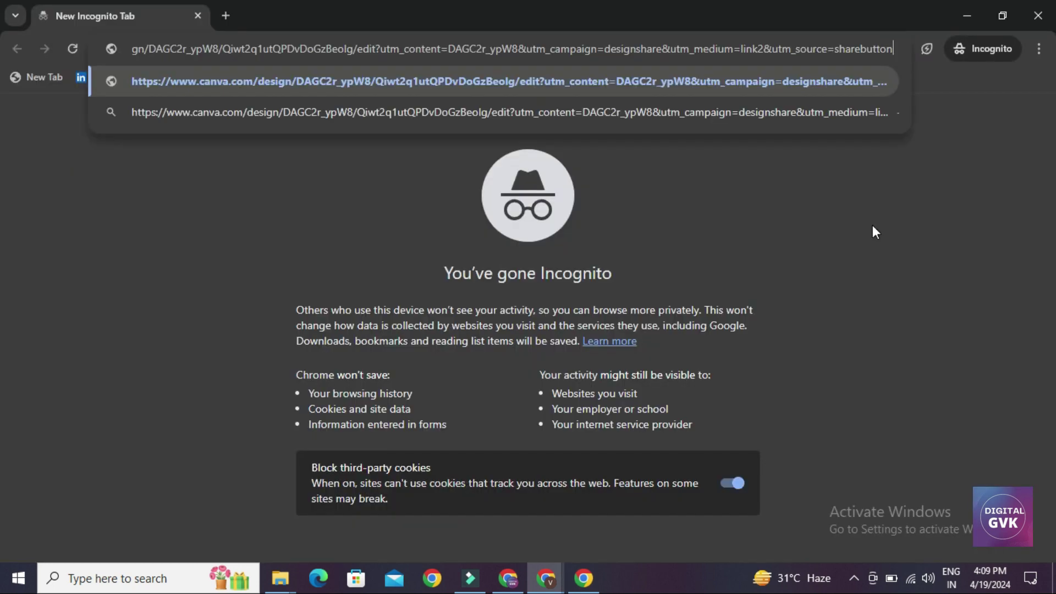
{"action": "key", "text": "Return"}
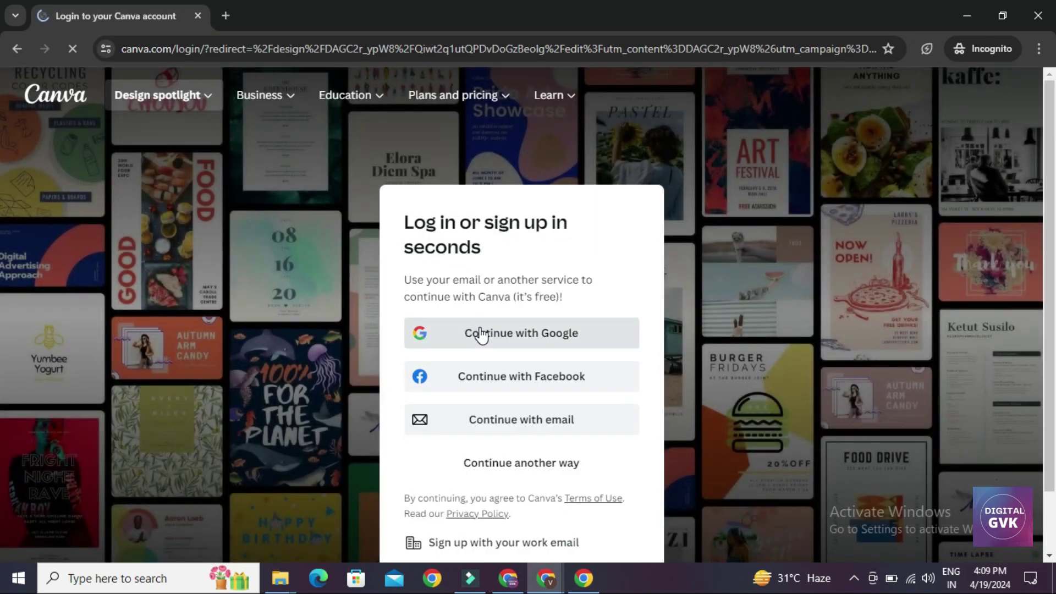
- Copy the collaboration link again, reload it in the Incognito window, and return to the design's remaining share options
{"action": "key", "text": "alt+Tab"}
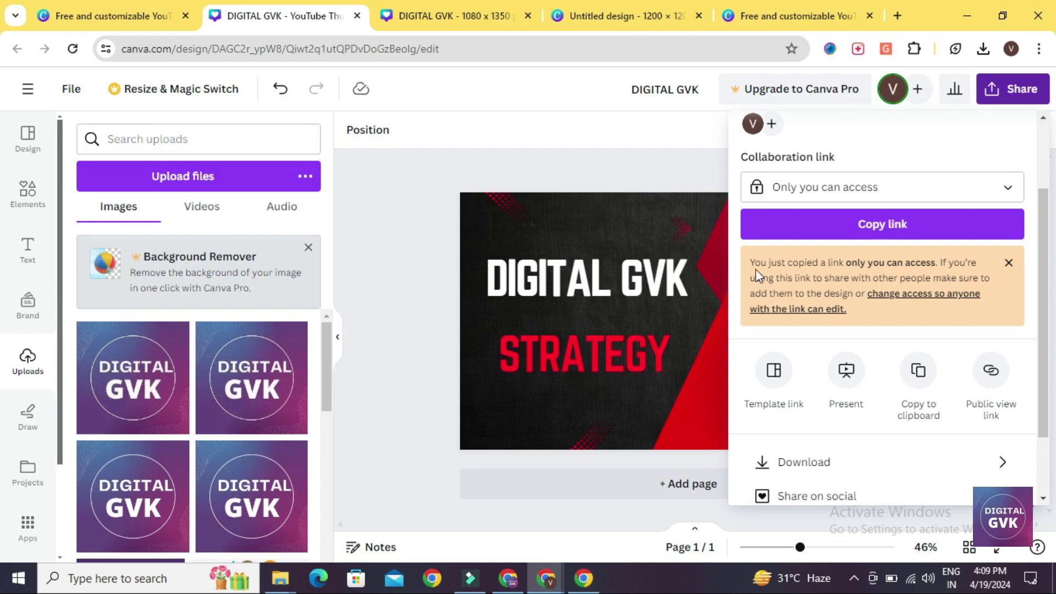
{"action": "key", "text": "alt+Tab"}
{"action": "key", "text": "alt+Tab"}
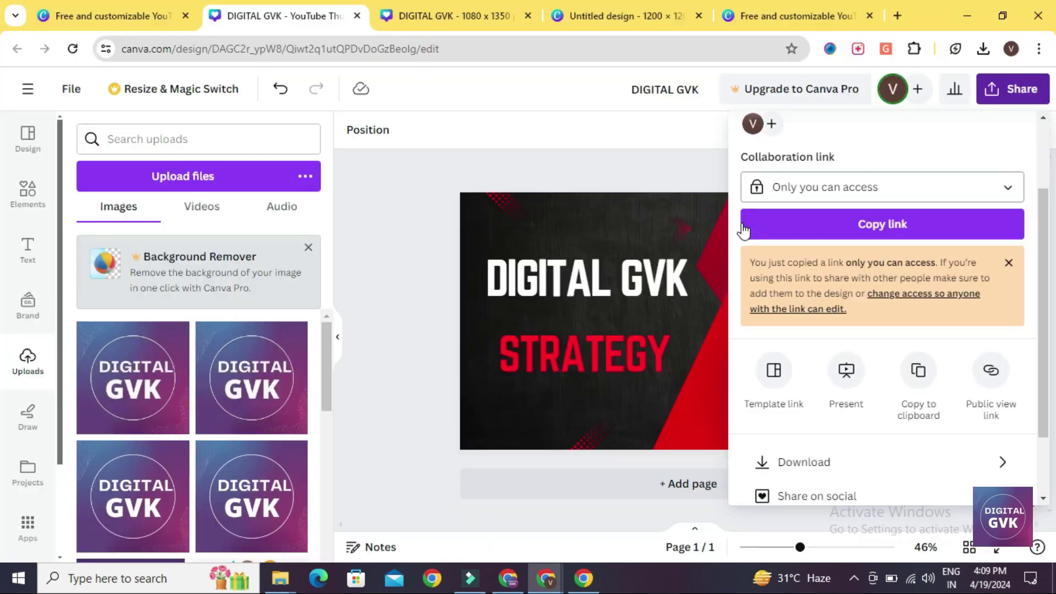
{"action": "left_click", "coordinate": [917, 220]}
{"action": "key", "text": "alt+Tab"}
{"action": "left_click", "coordinate": [638, 48]}
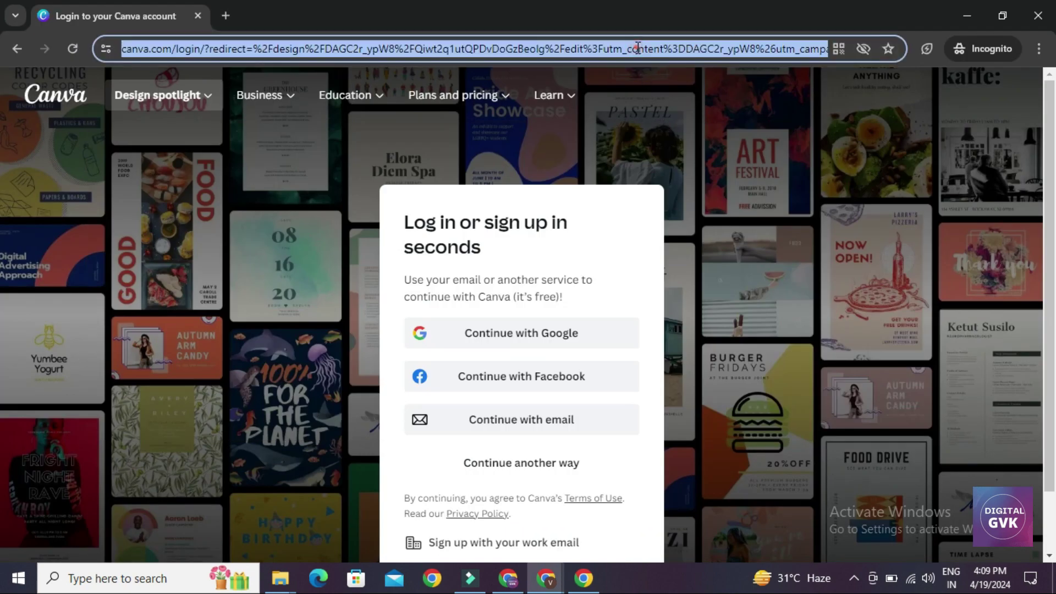
{"action": "key", "text": "ctrl+v"}
{"action": "key", "text": "Return"}
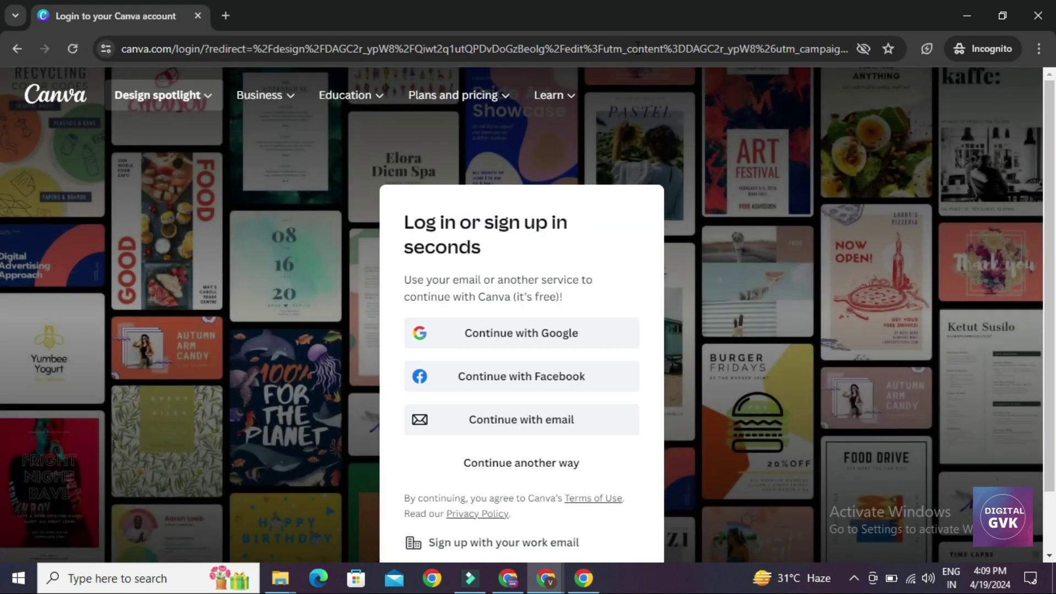
{"action": "key", "text": "alt+Tab"}
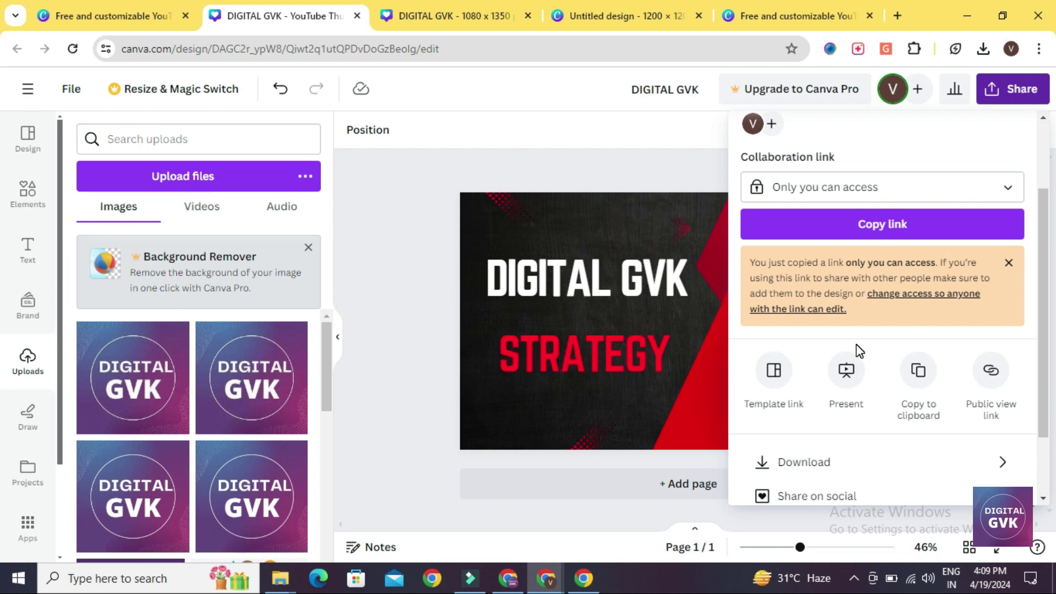
{"action": "scroll", "coordinate": [873, 333], "scroll_direction": "down", "scroll_amount": 2}
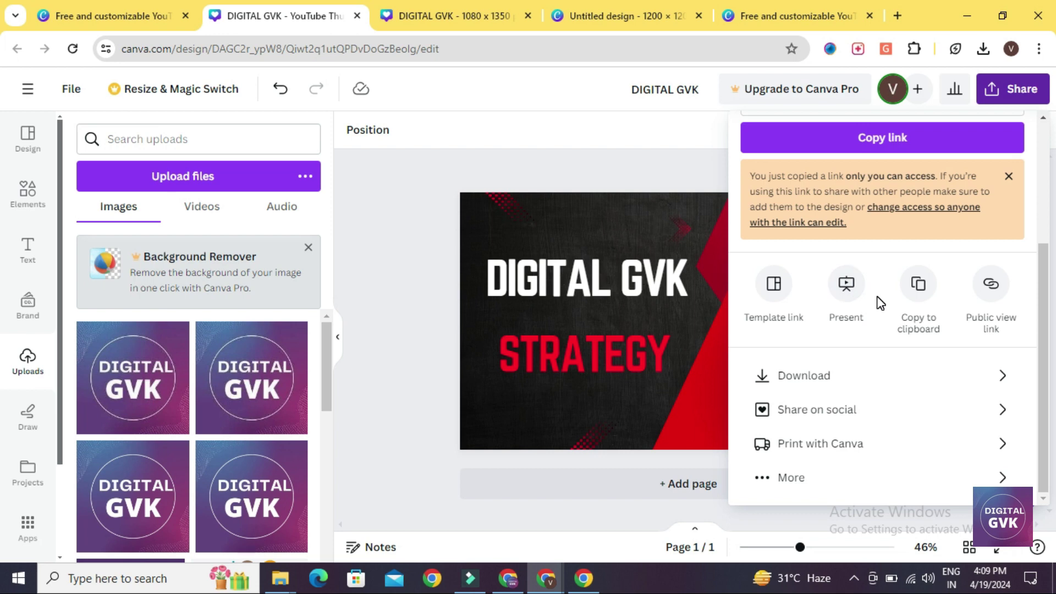
- Check the design's presentation options, and download the thumbnail as a PNG at 1,280 × 720 px
{"action": "left_click", "coordinate": [848, 285]}
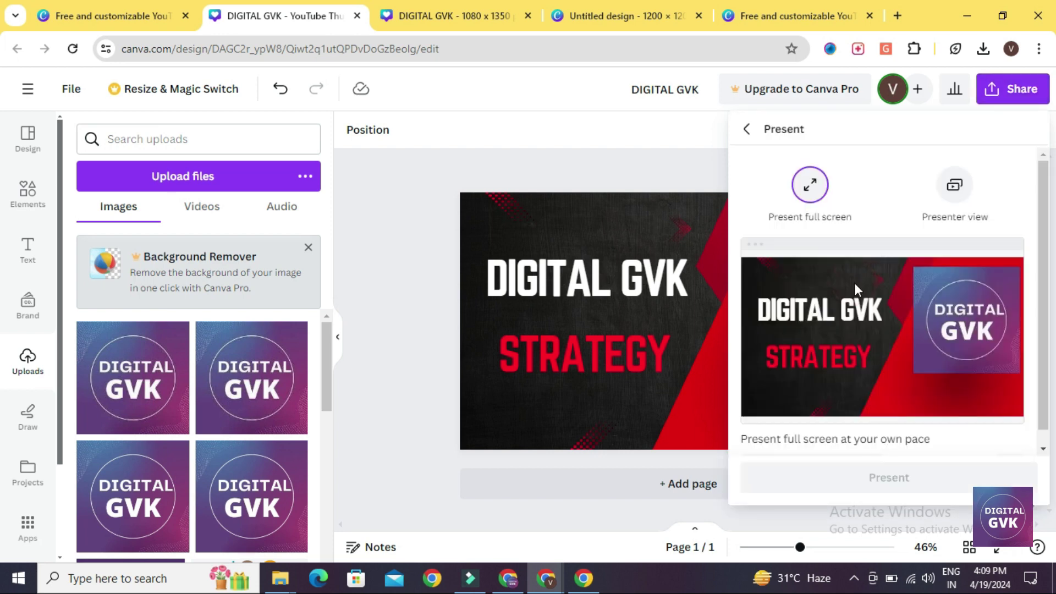
{"action": "left_click", "coordinate": [749, 131]}
{"action": "scroll", "coordinate": [807, 240], "scroll_direction": "down", "scroll_amount": 2}
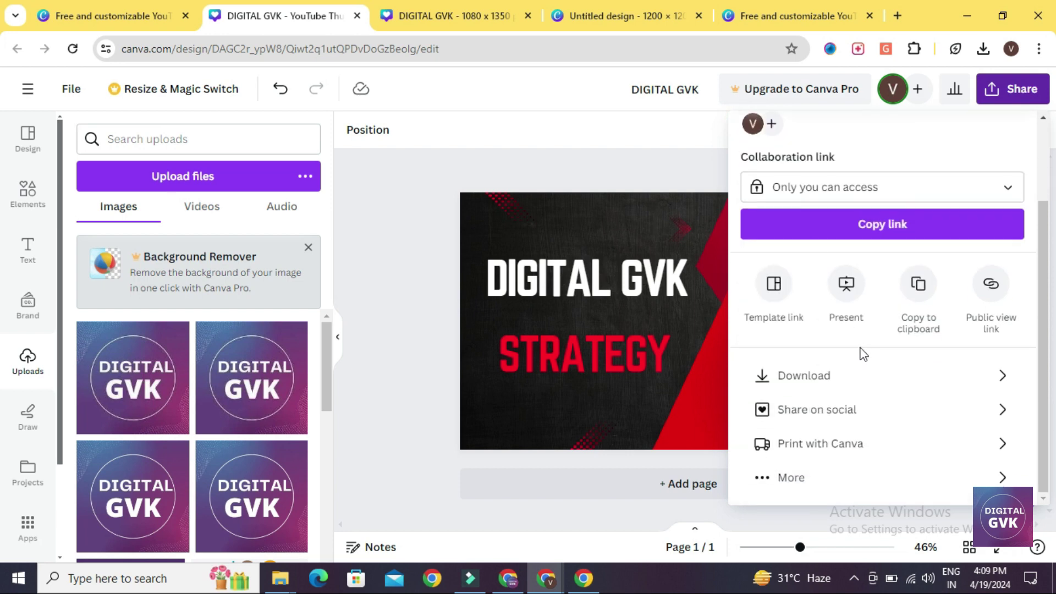
{"action": "left_click", "coordinate": [850, 378]}
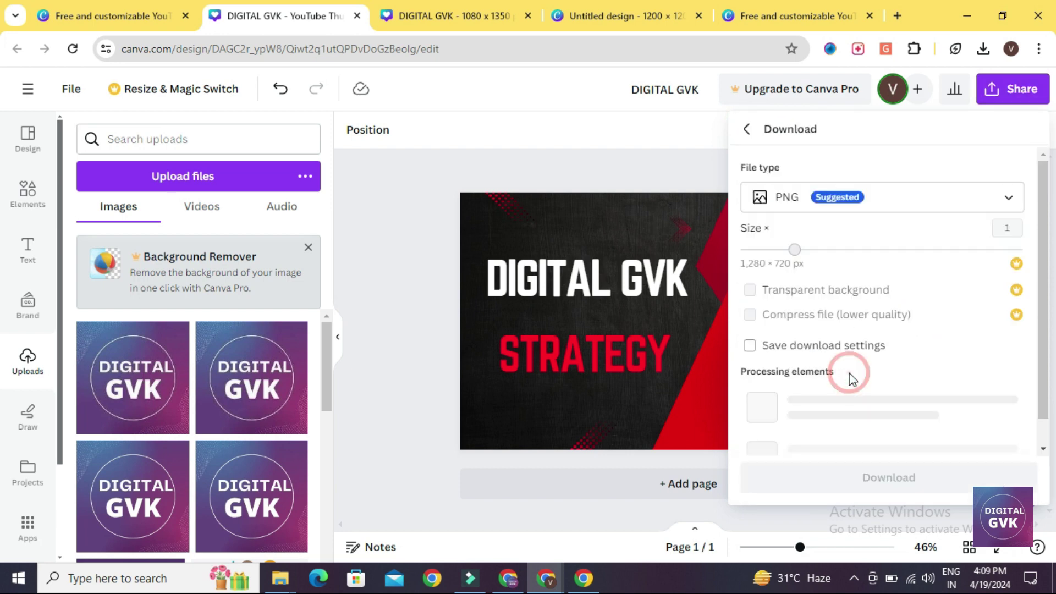
{"action": "left_click", "coordinate": [912, 202]}
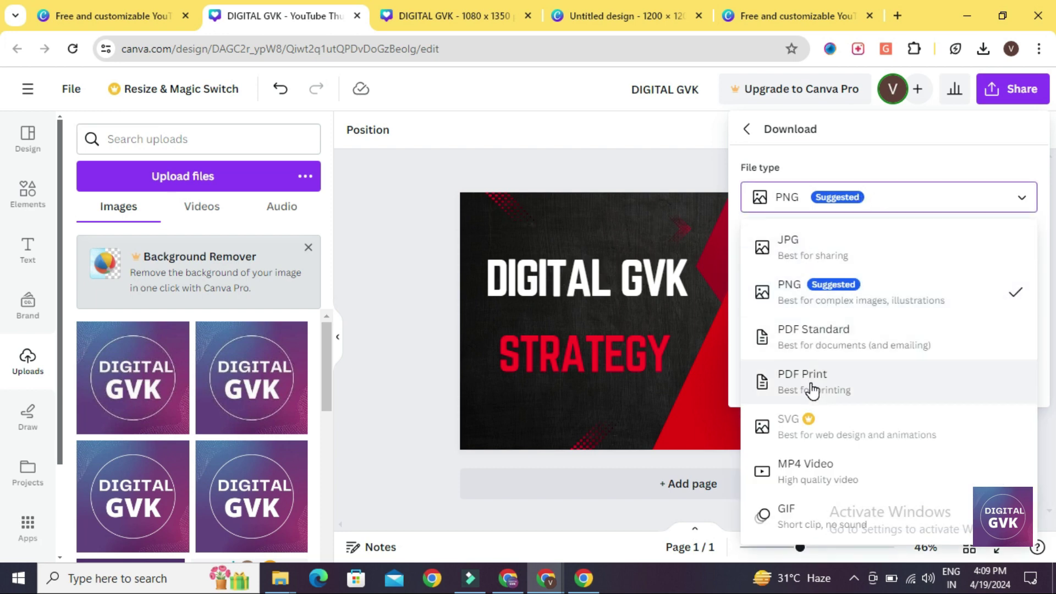
{"action": "left_click", "coordinate": [832, 304]}
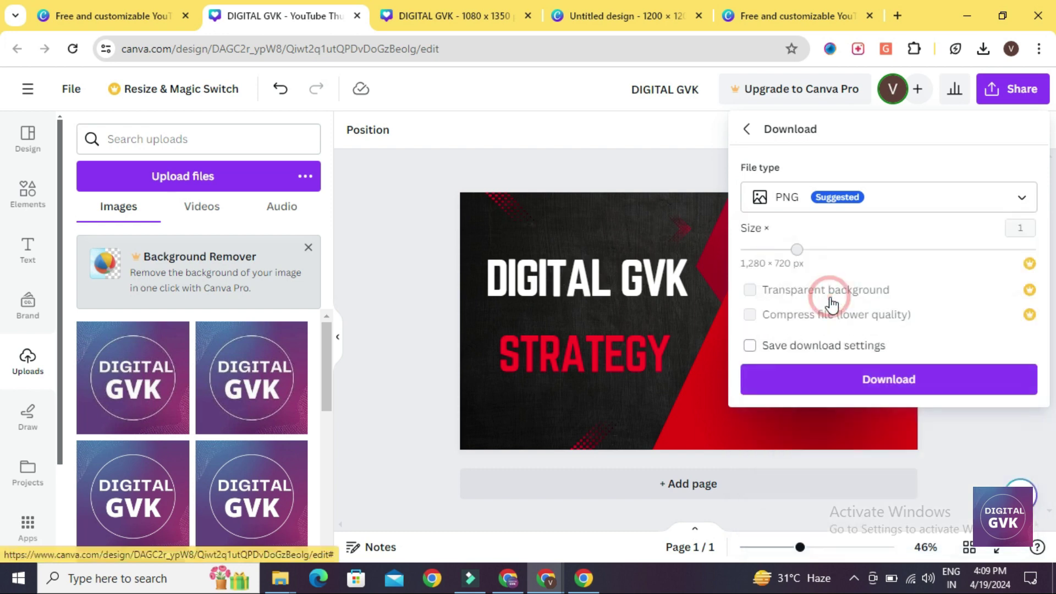
{"action": "left_click", "coordinate": [871, 374]}
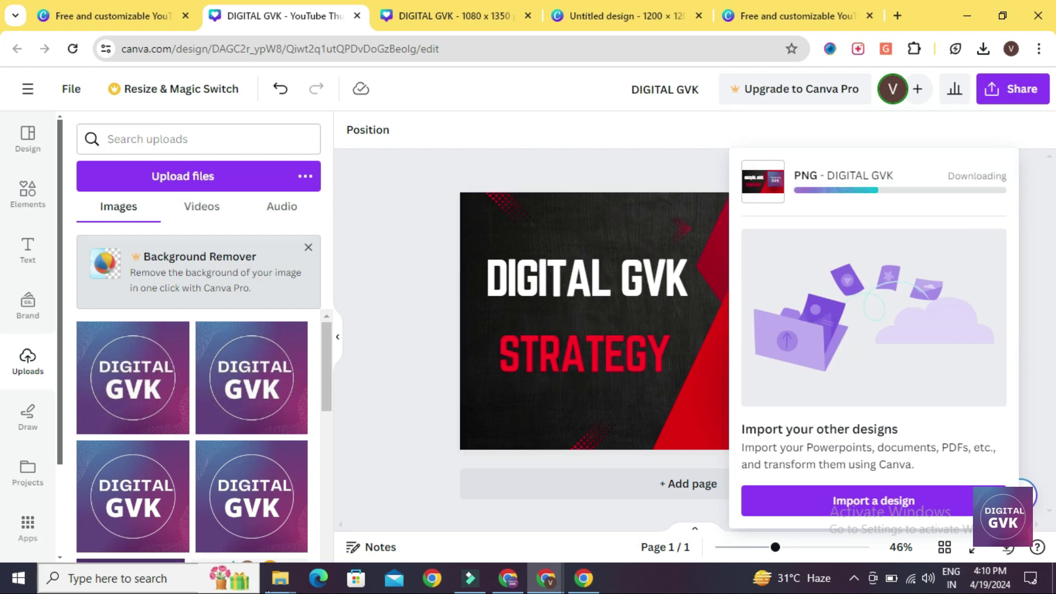
- Switch to File Explorer and open the downloaded DIGITAL GVK PNG from the Downloads folder in Photos
{"action": "mouse_move", "coordinate": [282, 585]}
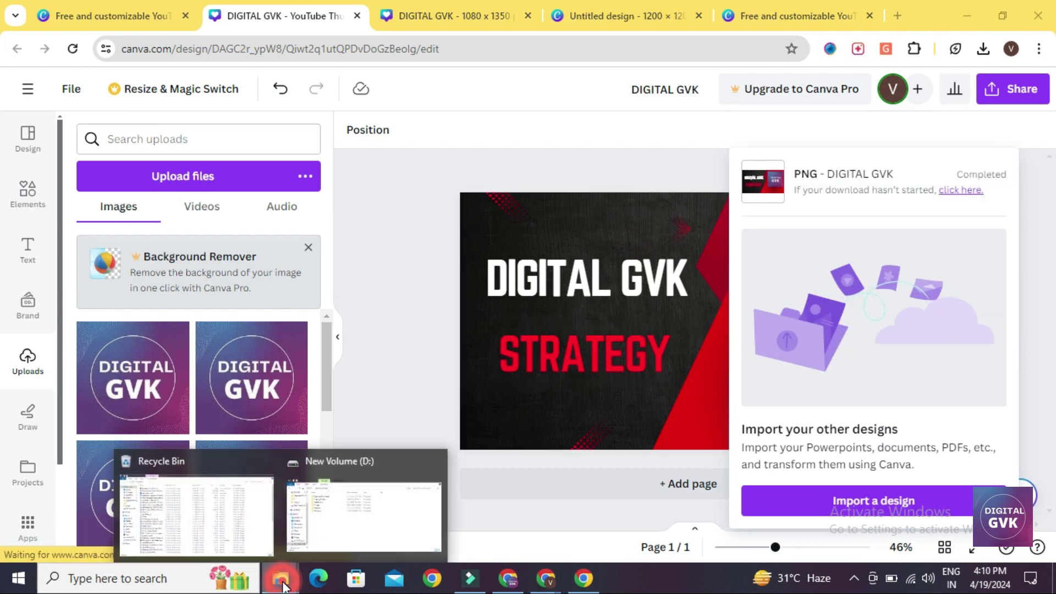
{"action": "left_click", "coordinate": [236, 523]}
{"action": "left_click", "coordinate": [93, 125]}
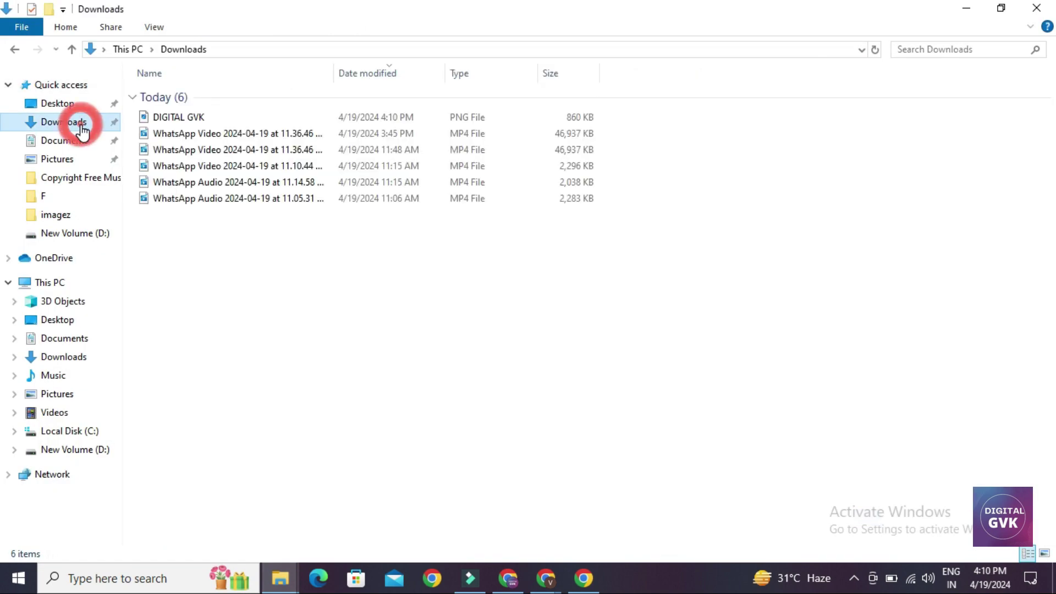
{"action": "left_click", "coordinate": [176, 117]}
{"action": "double_click", "coordinate": [176, 118]}
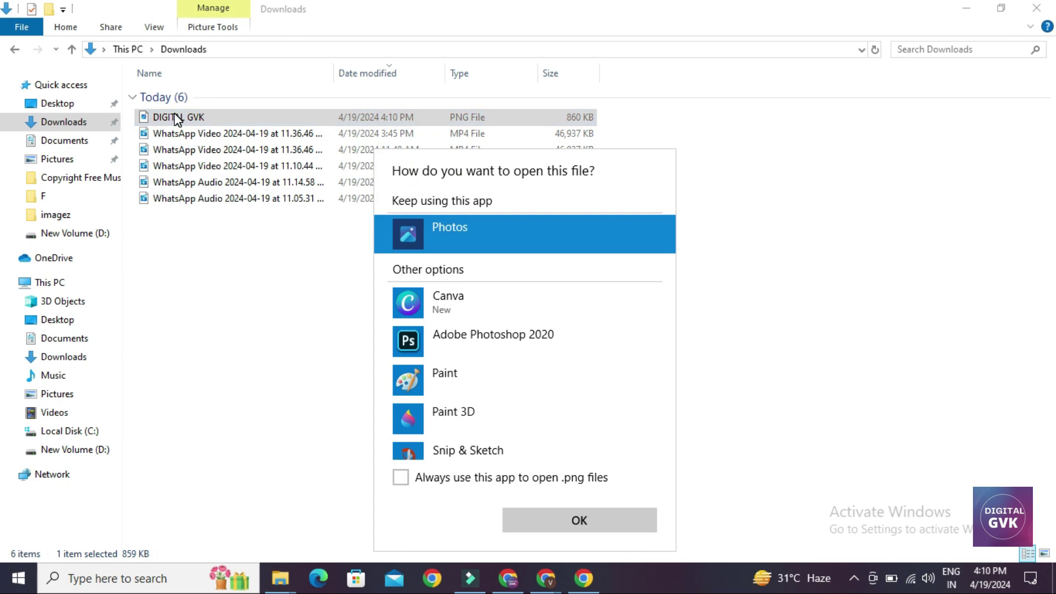
{"action": "left_click", "coordinate": [575, 522]}
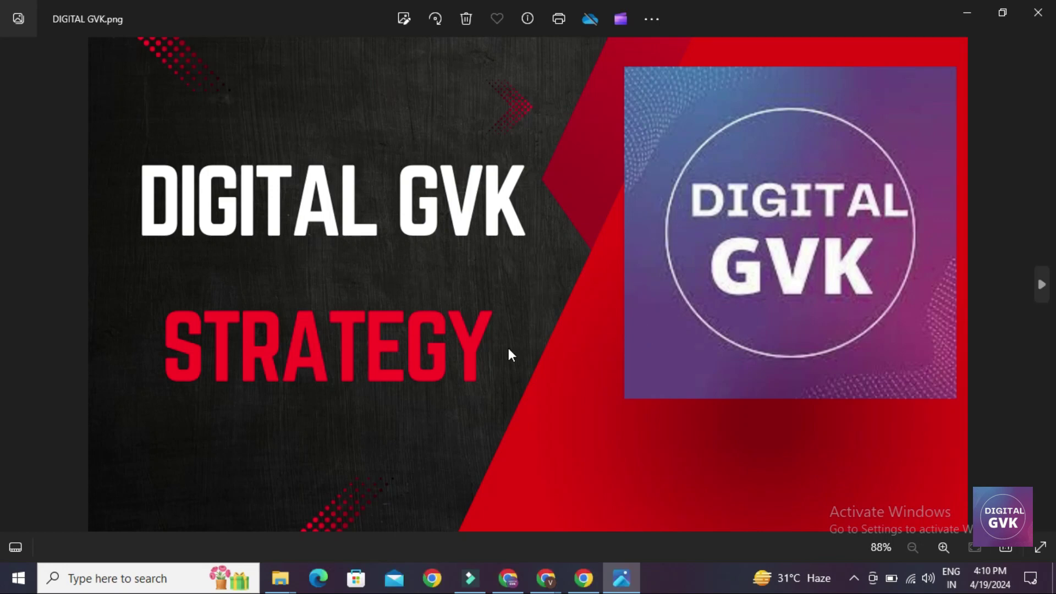
- Switch back to Canva in the browser and review the social platforms offered for sharing the design
{"action": "key", "text": "alt+Tab"}
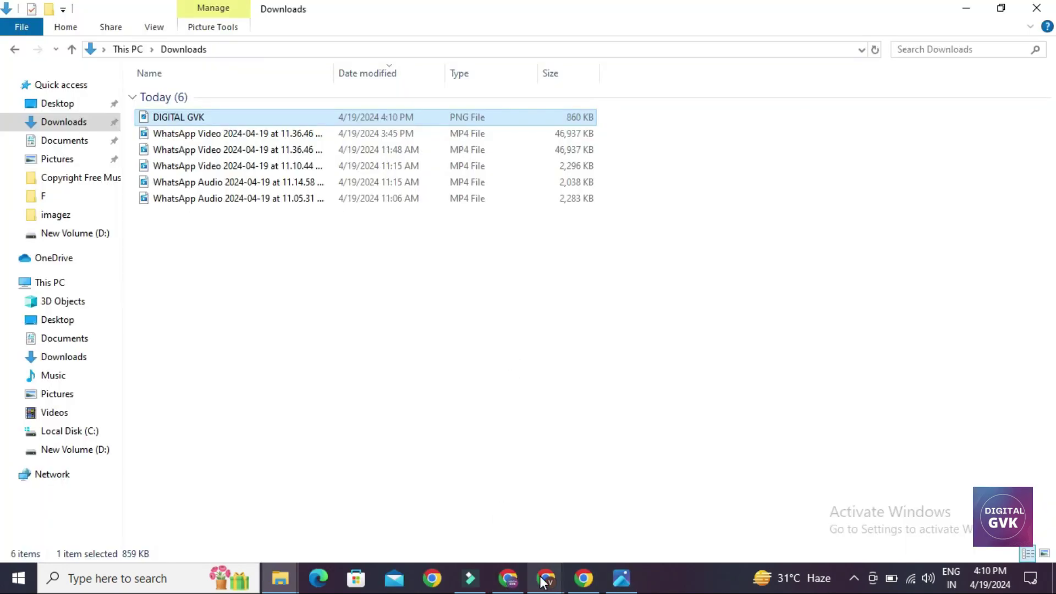
{"action": "mouse_move", "coordinate": [507, 583]}
{"action": "left_click", "coordinate": [440, 538]}
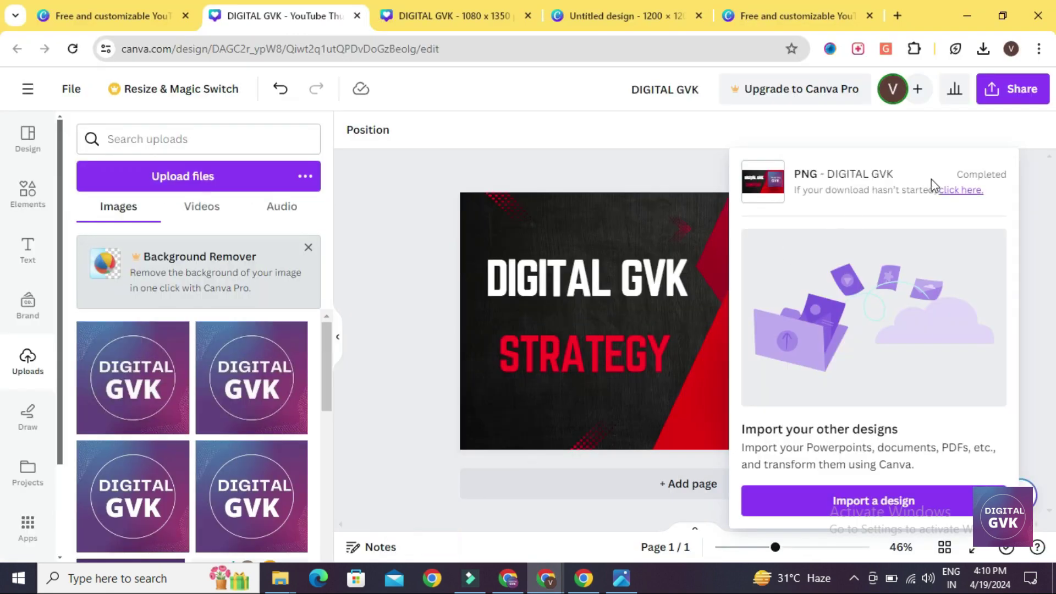
{"action": "left_click", "coordinate": [1036, 227]}
{"action": "left_click", "coordinate": [1008, 89]}
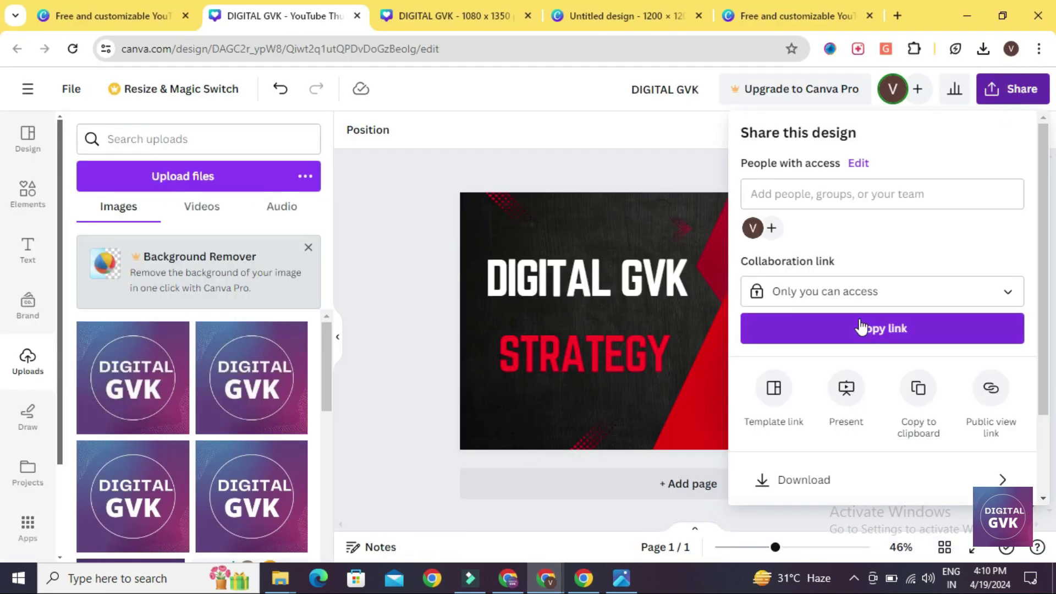
{"action": "scroll", "coordinate": [860, 327], "scroll_direction": "down", "scroll_amount": 2}
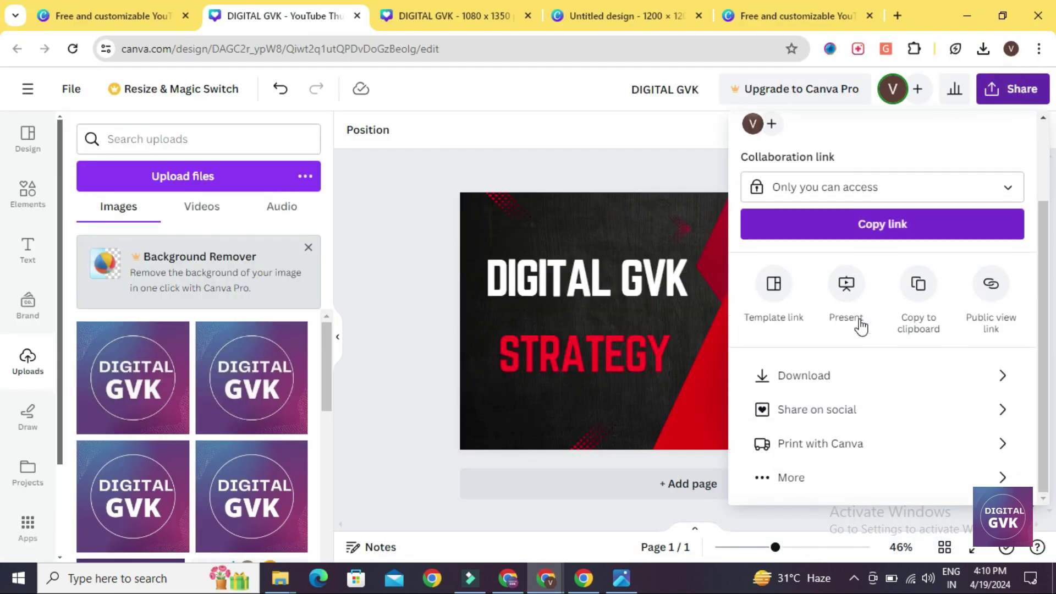
{"action": "left_click", "coordinate": [845, 415]}
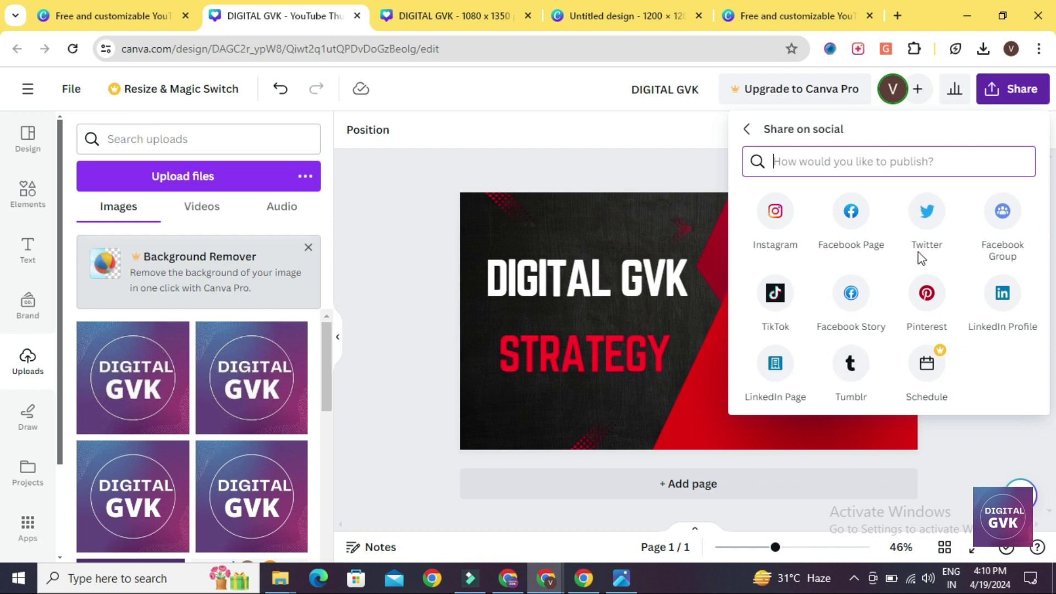
{"action": "left_click", "coordinate": [749, 134]}
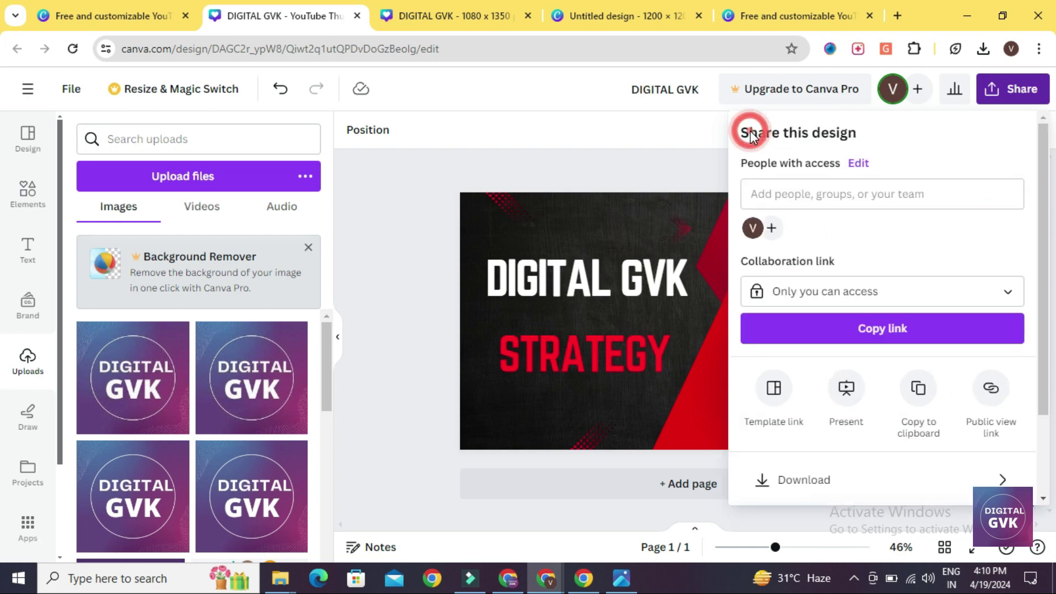
- Look through the print products offered by Print with Canva and return to the share options
{"action": "scroll", "coordinate": [815, 306], "scroll_direction": "down", "scroll_amount": 2}
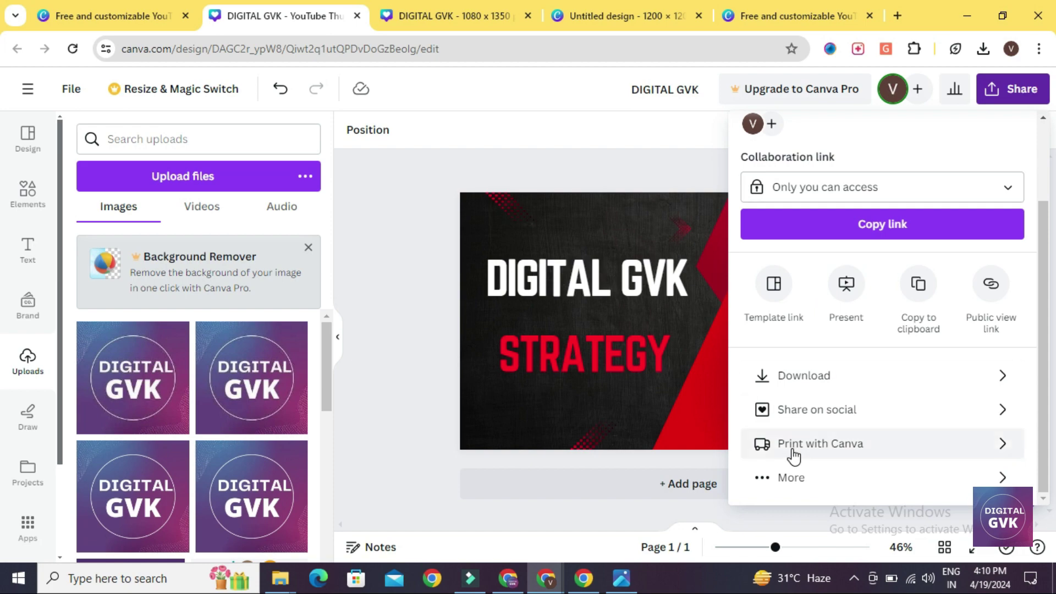
{"action": "left_click", "coordinate": [824, 455]}
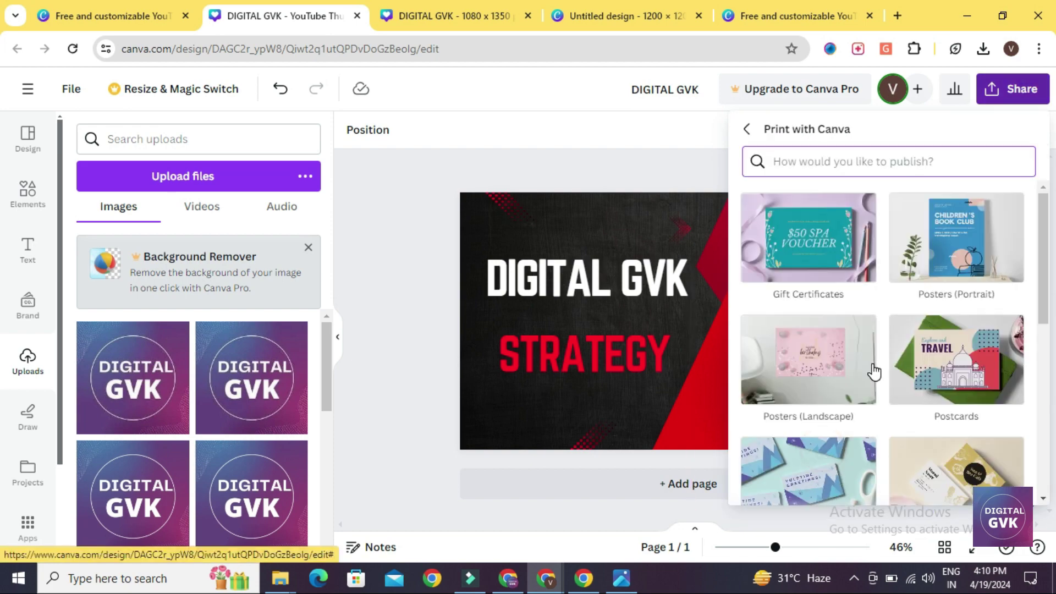
{"action": "scroll", "coordinate": [872, 370], "scroll_direction": "down", "scroll_amount": 6}
{"action": "scroll", "coordinate": [875, 371], "scroll_direction": "up", "scroll_amount": 6}
{"action": "left_click", "coordinate": [748, 129]}
{"action": "scroll", "coordinate": [790, 309], "scroll_direction": "down", "scroll_amount": 2}
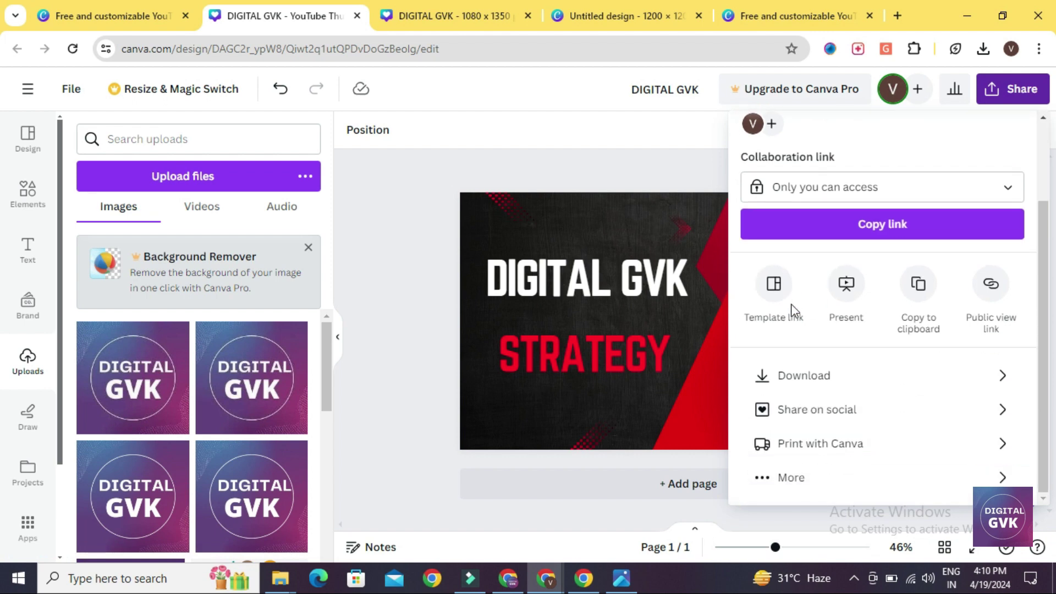
- Examine the complete list of share and publishing options, and return to the thumbnail canvas
{"action": "left_click", "coordinate": [802, 473]}
{"action": "scroll", "coordinate": [857, 419], "scroll_direction": "down", "scroll_amount": 5}
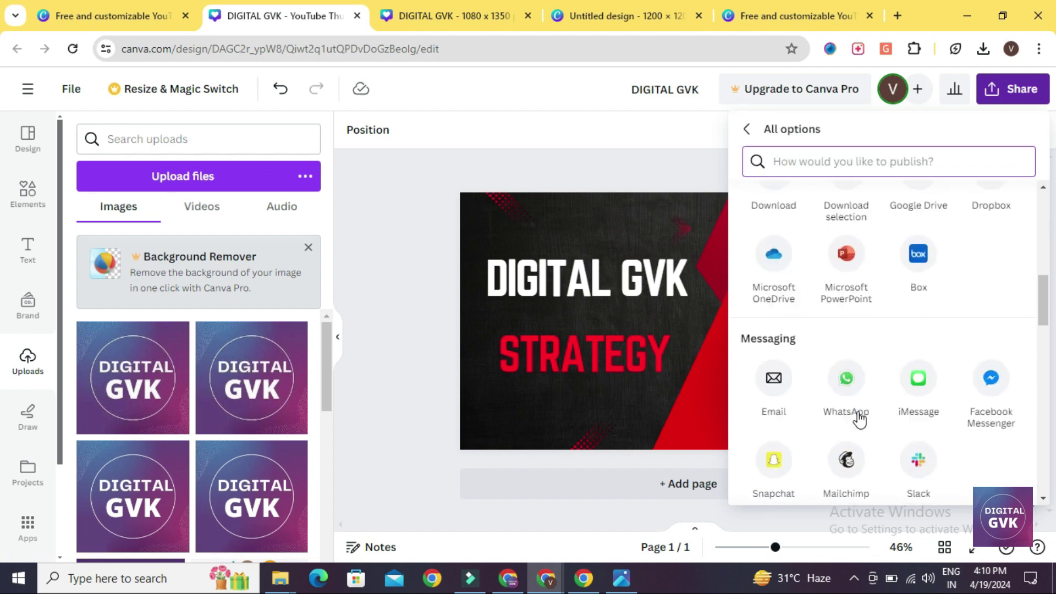
{"action": "scroll", "coordinate": [860, 419], "scroll_direction": "down", "scroll_amount": 10}
{"action": "scroll", "coordinate": [860, 418], "scroll_direction": "up", "scroll_amount": 15}
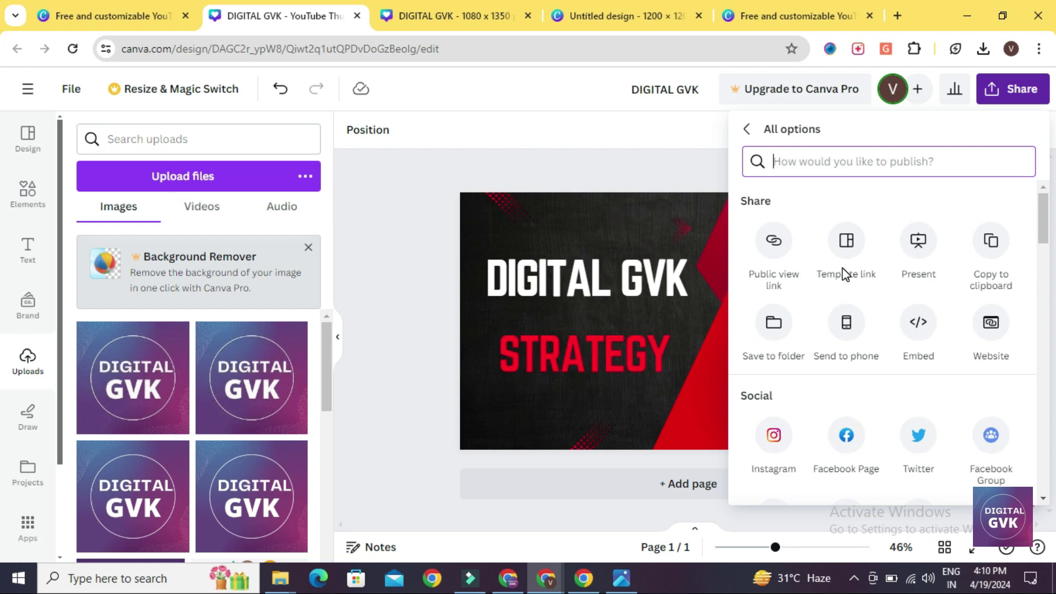
{"action": "scroll", "coordinate": [845, 273], "scroll_direction": "down", "scroll_amount": 10}
{"action": "scroll", "coordinate": [845, 272], "scroll_direction": "down", "scroll_amount": 5}
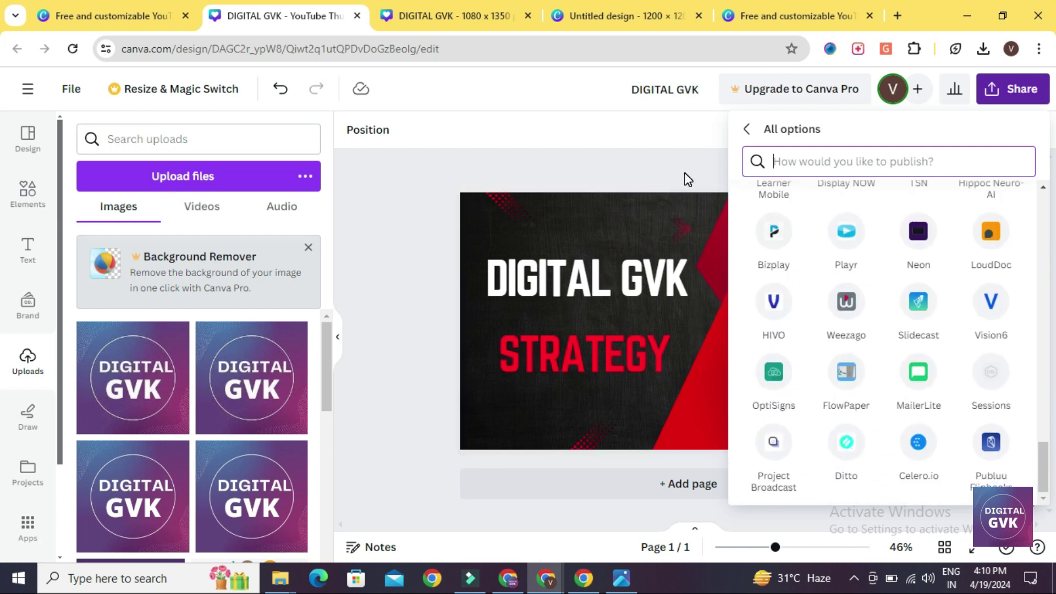
{"action": "scroll", "coordinate": [829, 286], "scroll_direction": "up", "scroll_amount": 15}
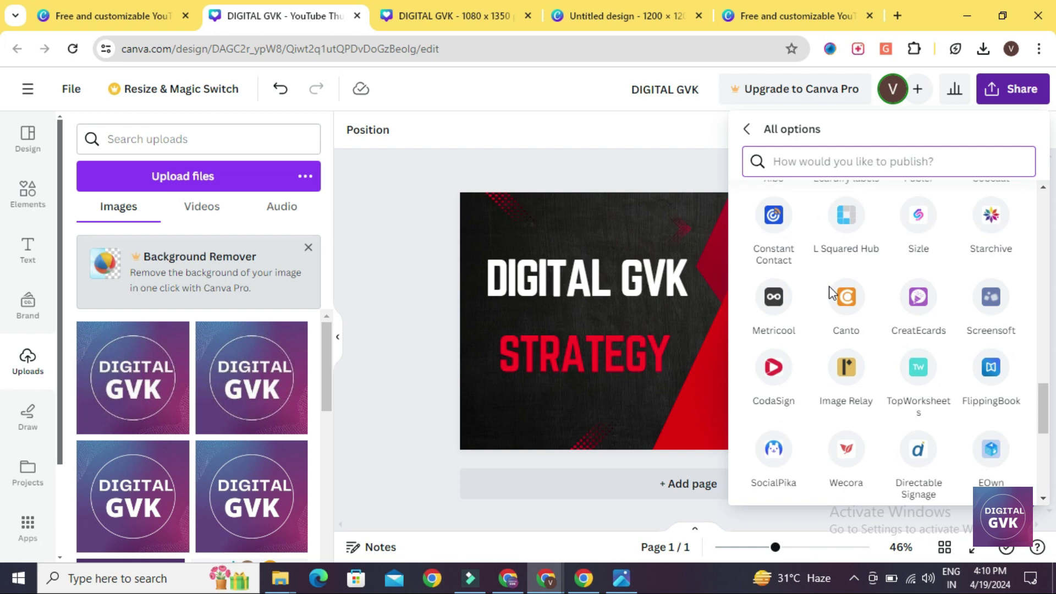
{"action": "left_click", "coordinate": [747, 129]}
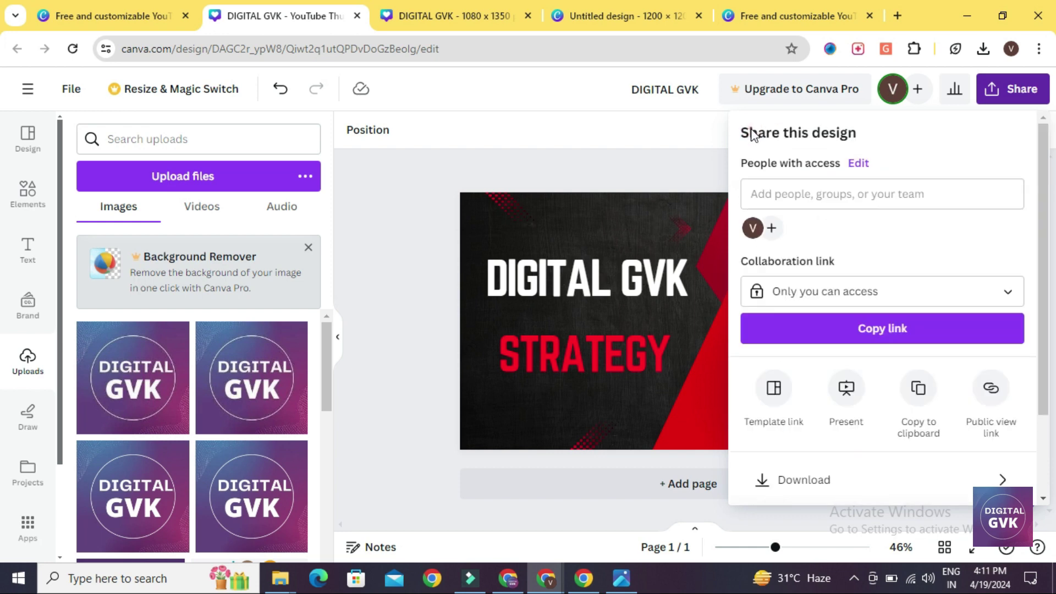
{"action": "left_click", "coordinate": [658, 177]}
{"action": "left_click", "coordinate": [675, 207]}
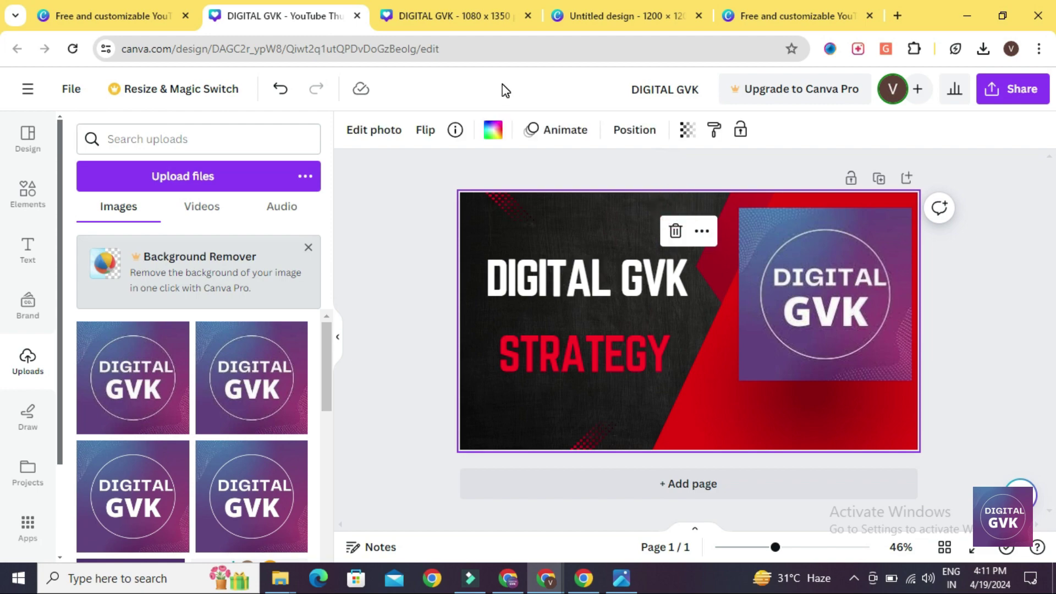
- Search Canva's templates for "INSTAGRAMVIDEO" and open the Instagram Video Promos category
{"action": "left_click", "coordinate": [155, 8]}
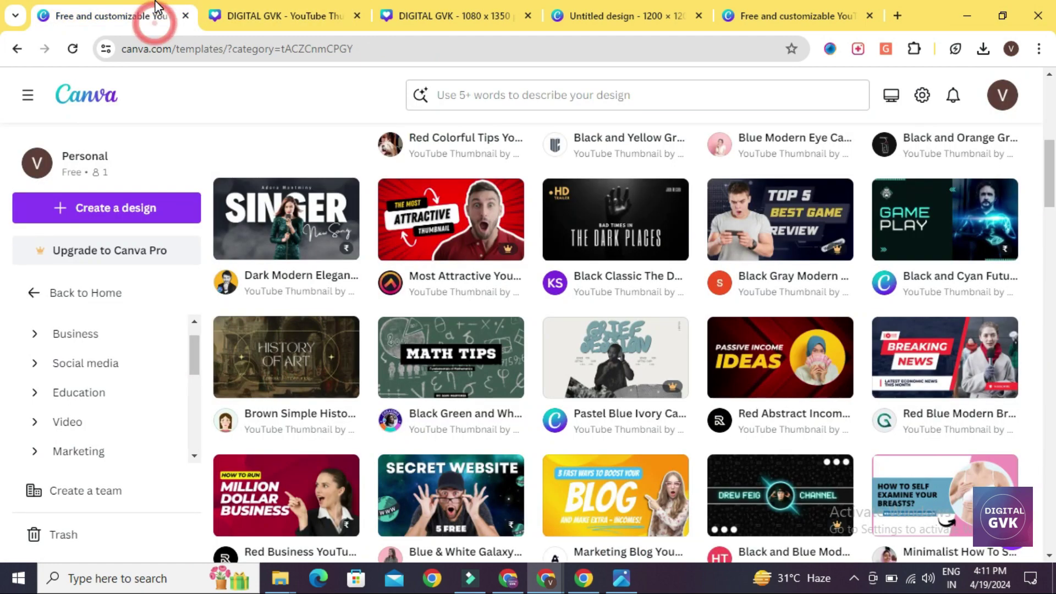
{"action": "left_click", "coordinate": [503, 100]}
{"action": "type", "text": "VIDEO"}
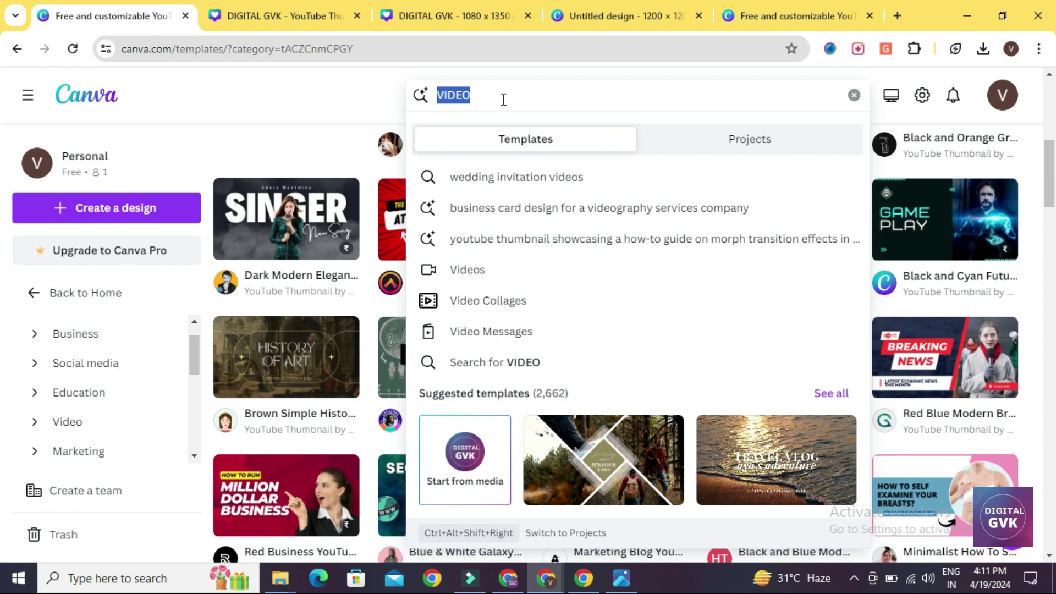
{"action": "type", "text": "INSTAGRAM"}
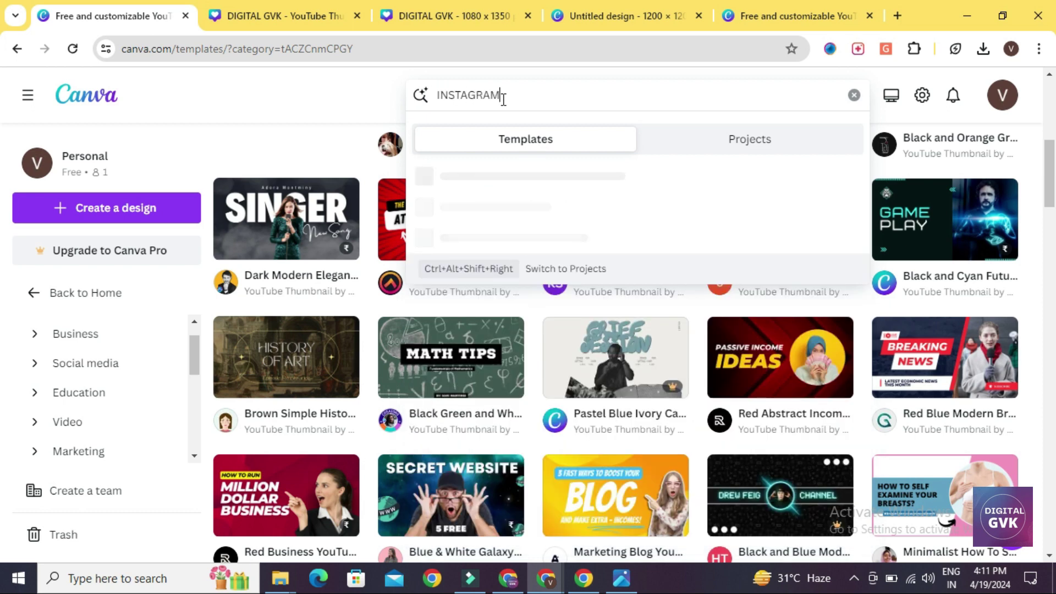
{"action": "type", "text": "VIDEO"}
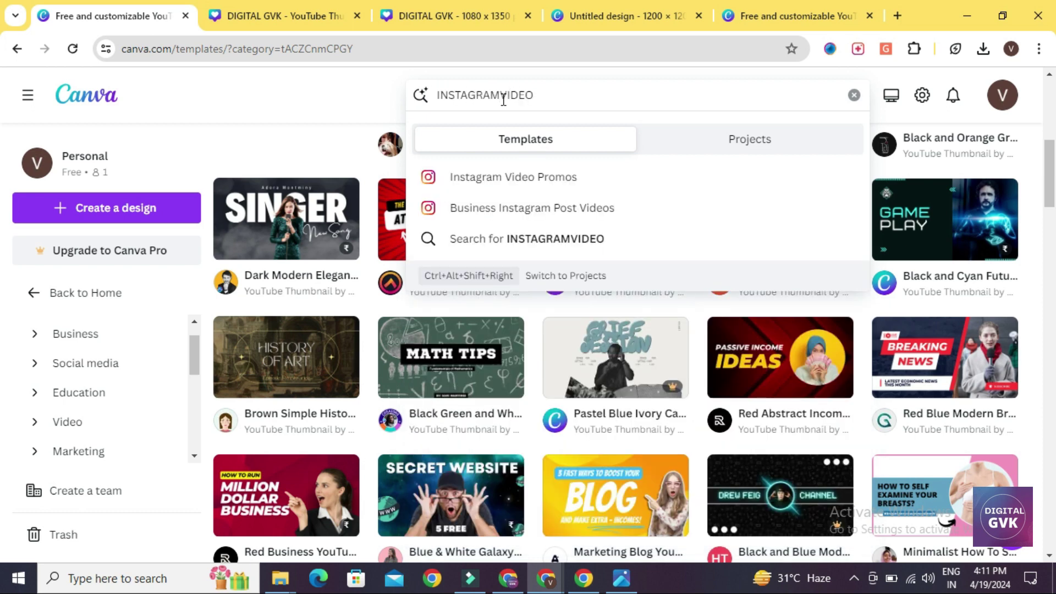
{"action": "left_click", "coordinate": [520, 186]}
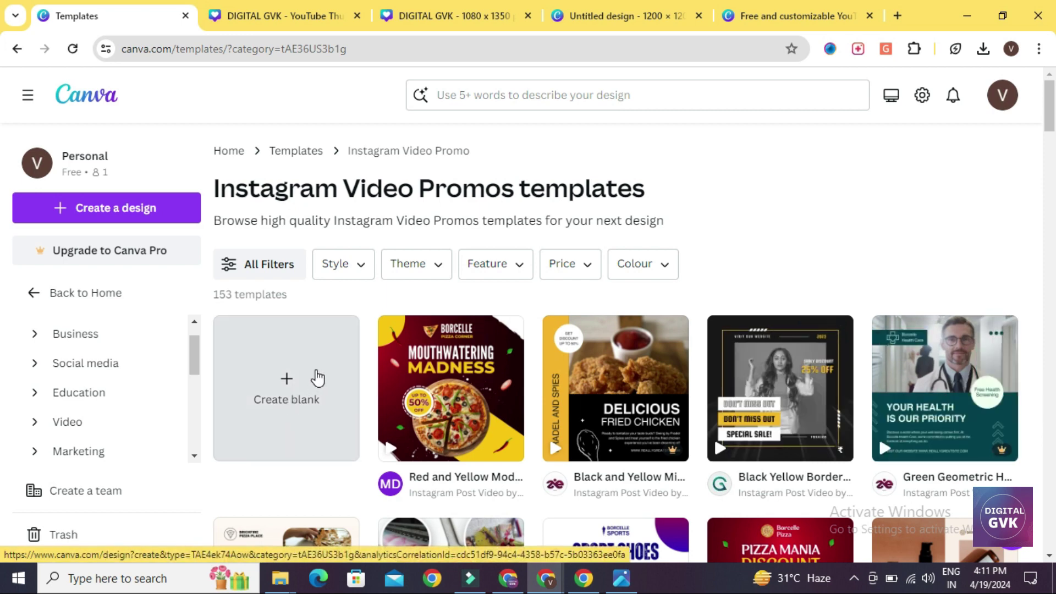
- Create a blank Instagram video design in the browser and apply the purple "CAFE ON 11TH IS NOW OPEN" template page
{"action": "left_click", "coordinate": [316, 371]}
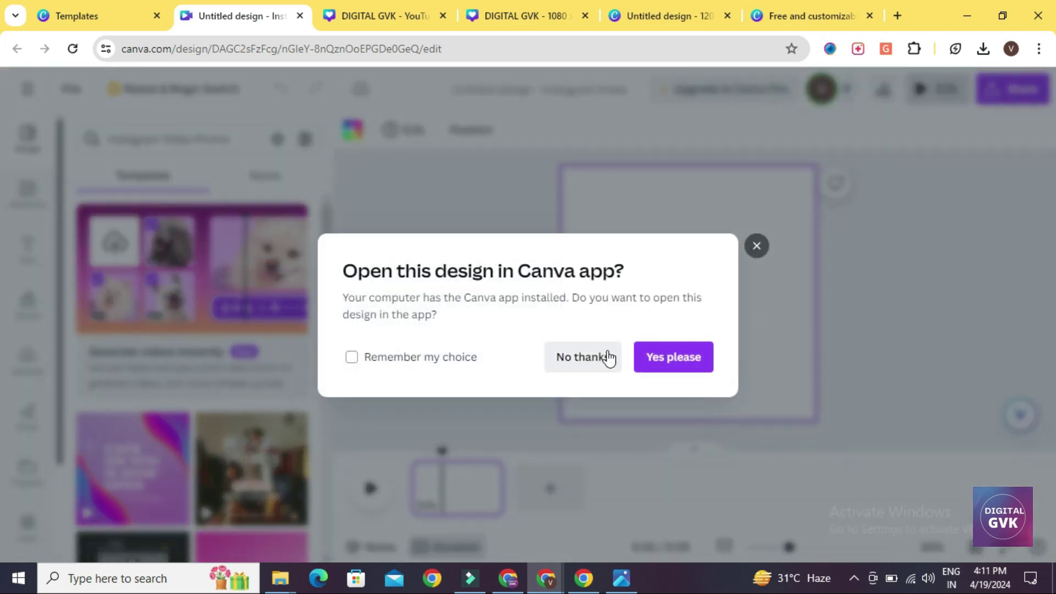
{"action": "left_click", "coordinate": [607, 352]}
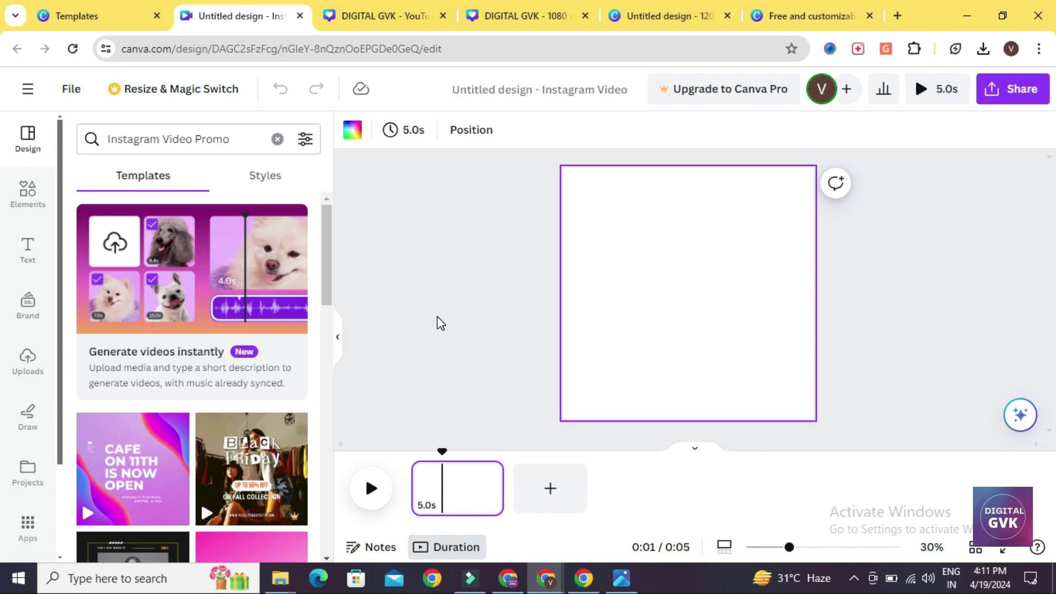
{"action": "left_click", "coordinate": [113, 463]}
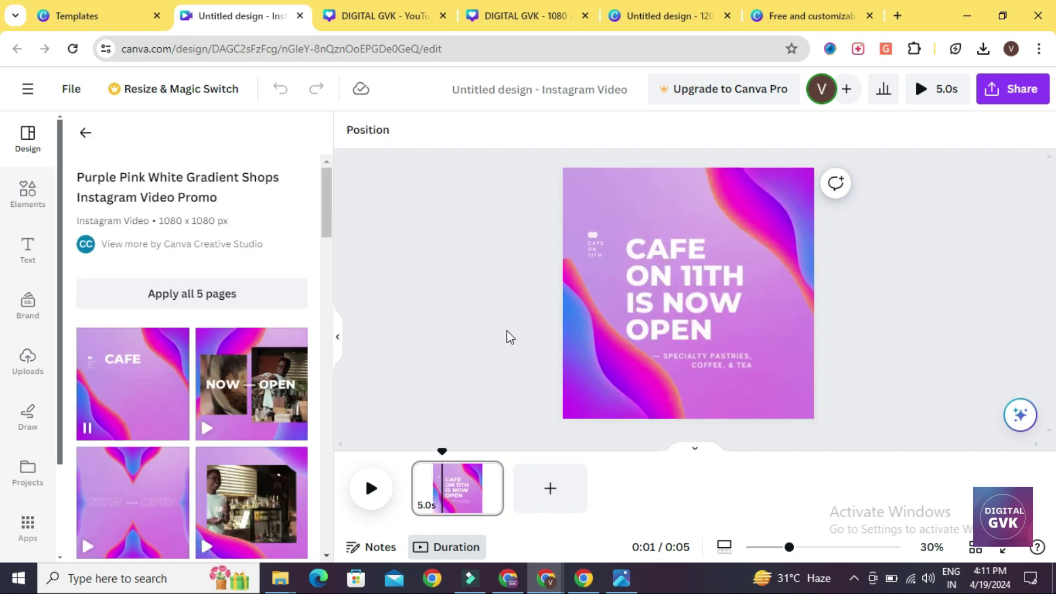
- Select the page's background video and move the timeline playhead to the start of the clip
{"action": "left_click", "coordinate": [556, 335]}
{"action": "left_click", "coordinate": [443, 452]}
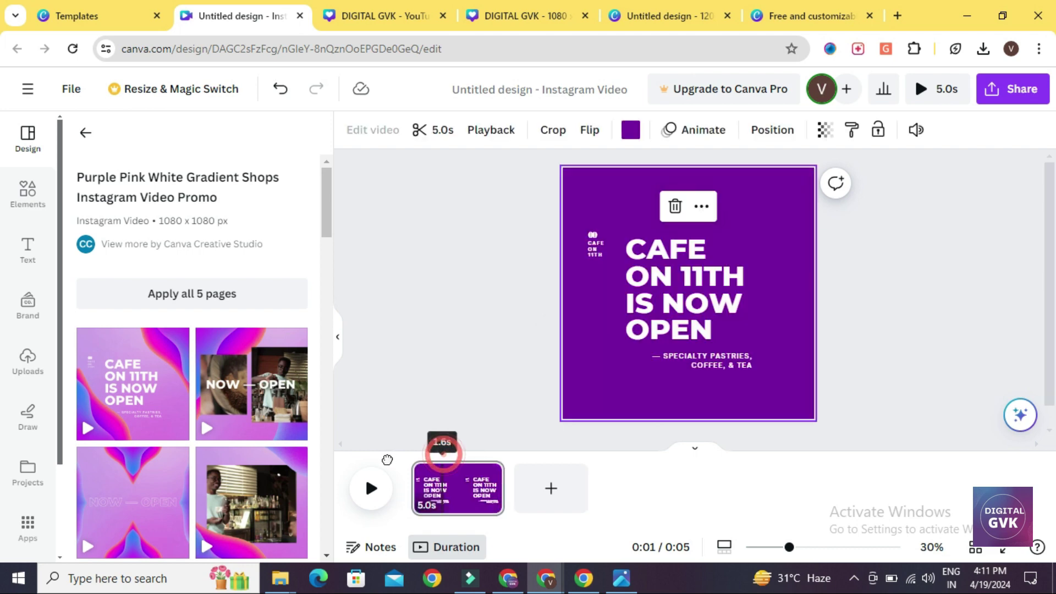
{"action": "left_click", "coordinate": [382, 472]}
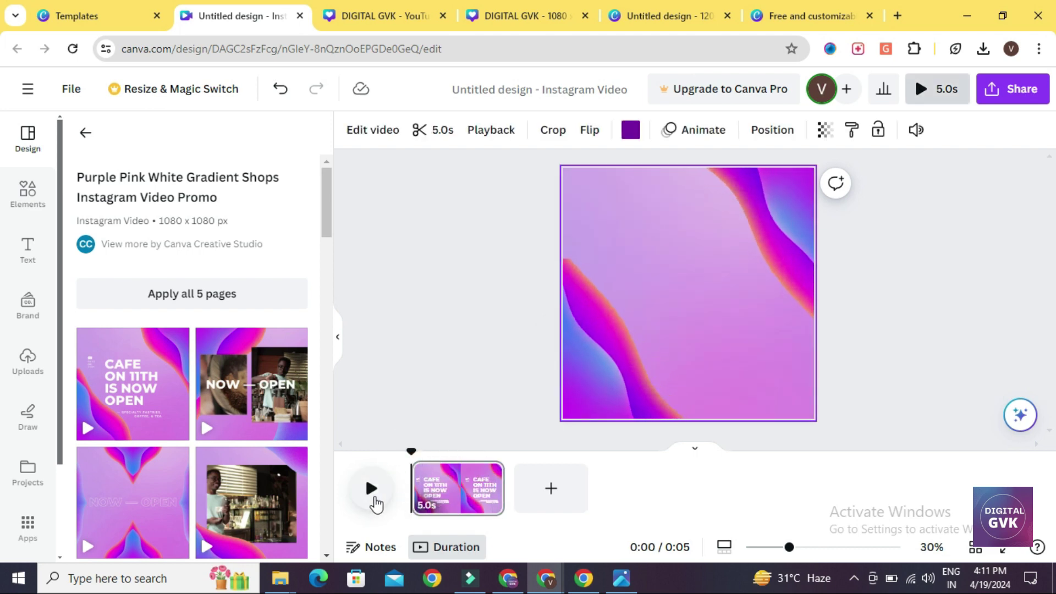
- Preview the page's playback, try lengthening it to 8.5 s, and shorten its duration to 4.3 s
{"action": "left_click", "coordinate": [372, 488]}
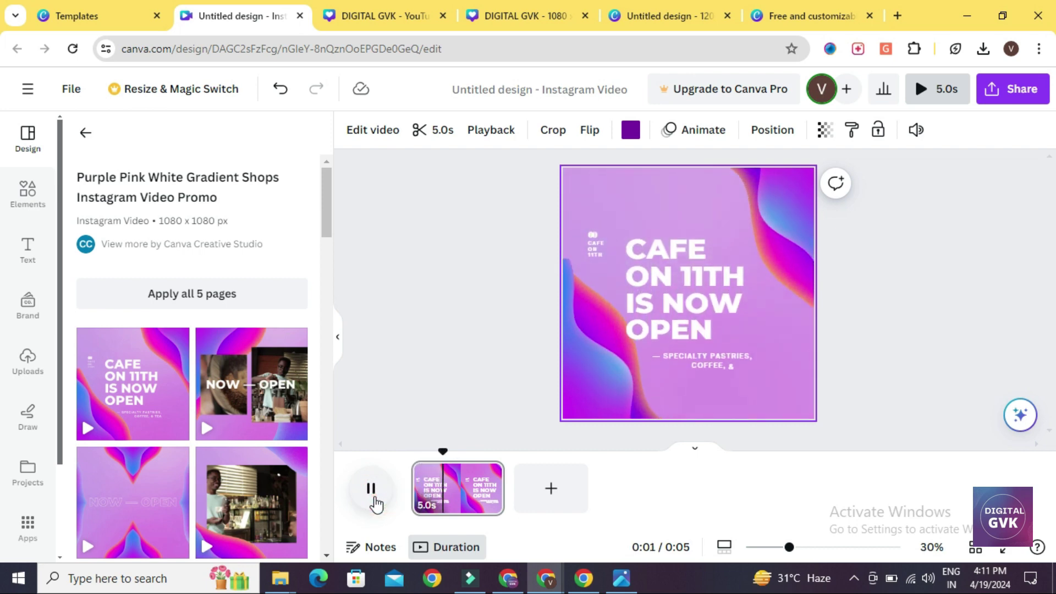
{"action": "left_click", "coordinate": [372, 488]}
{"action": "left_click", "coordinate": [495, 482]}
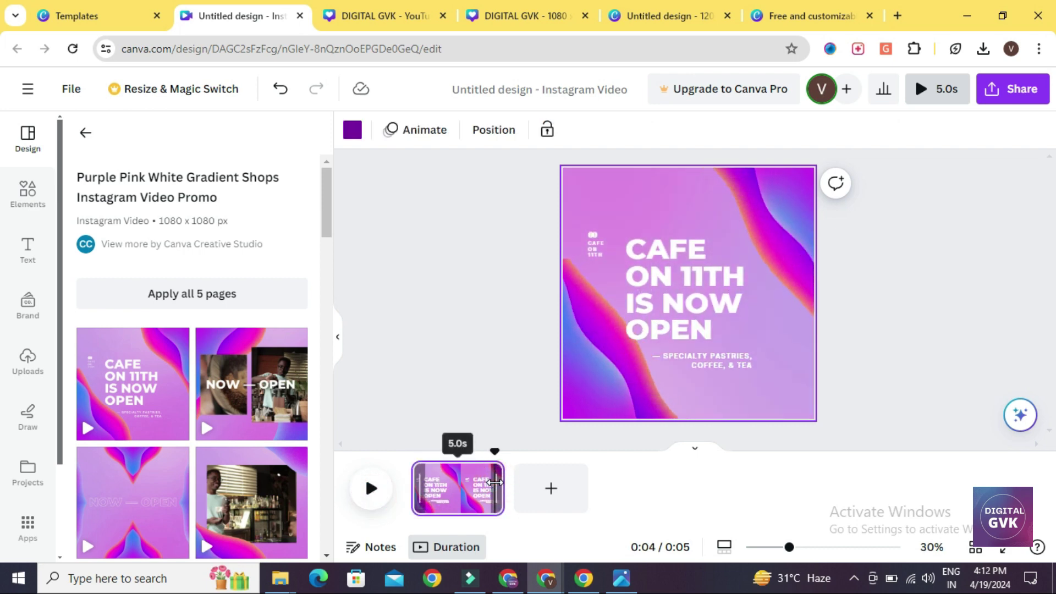
{"action": "left_click_drag", "start_coordinate": [497, 484], "coordinate": [637, 477]}
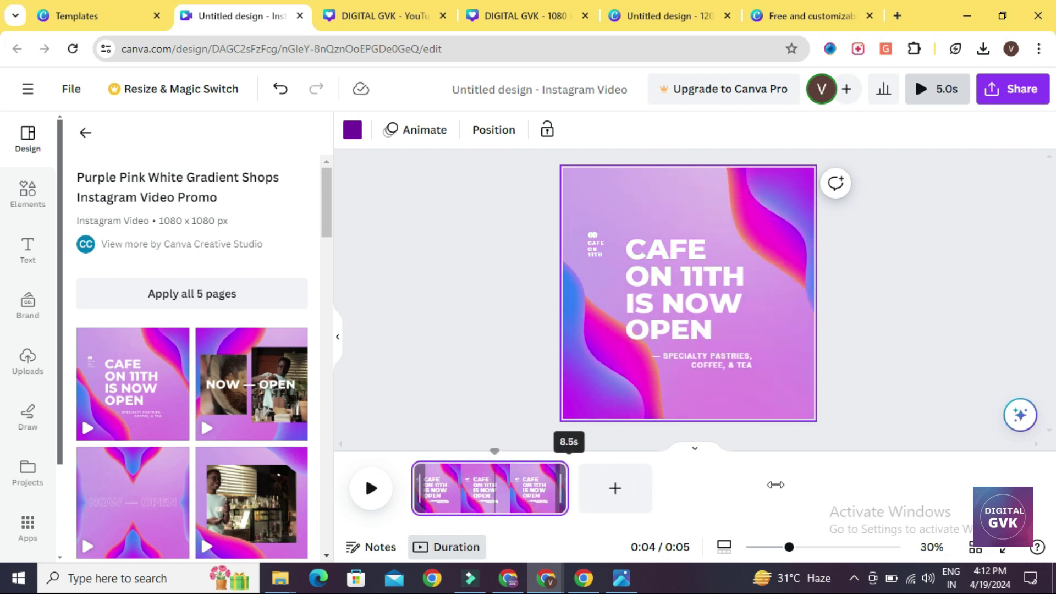
{"action": "left_click_drag", "start_coordinate": [775, 484], "coordinate": [491, 487]}
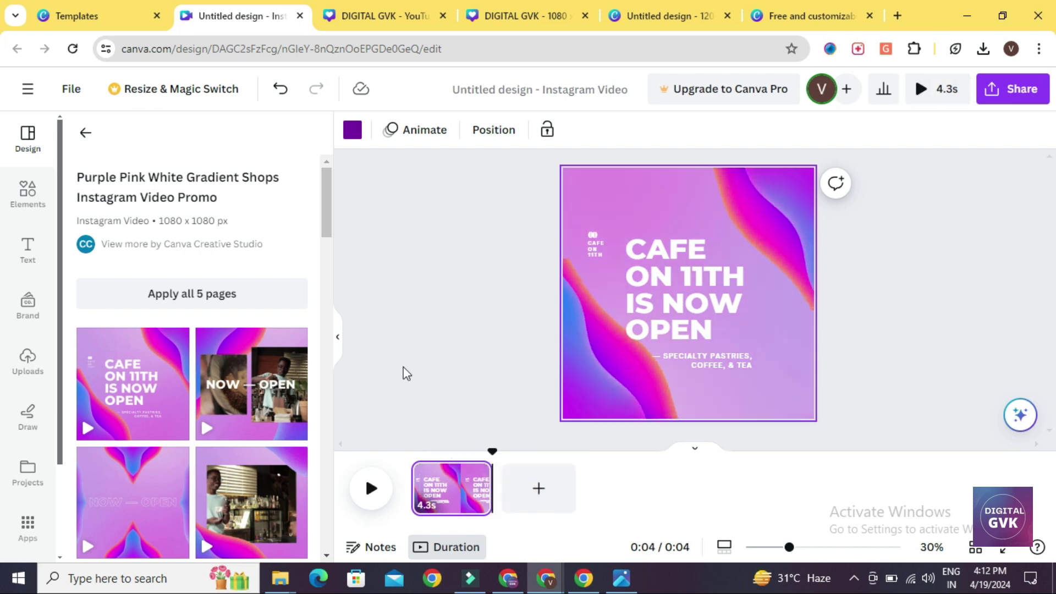
- Try the Epic filter on the page's background video, and apply the Festive filter instead
{"action": "left_click", "coordinate": [404, 369]}
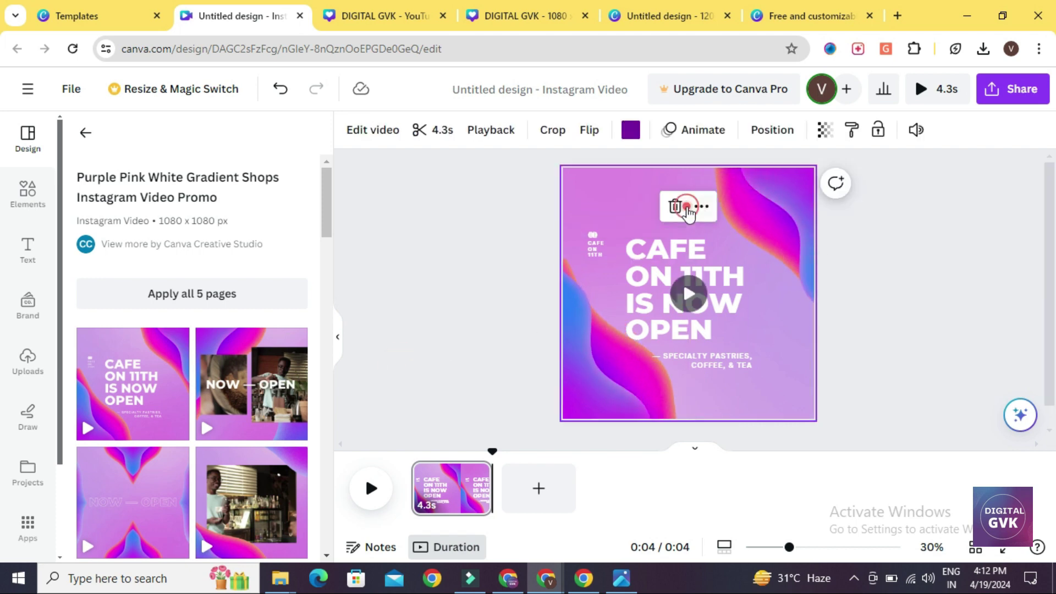
{"action": "left_click", "coordinate": [388, 130]}
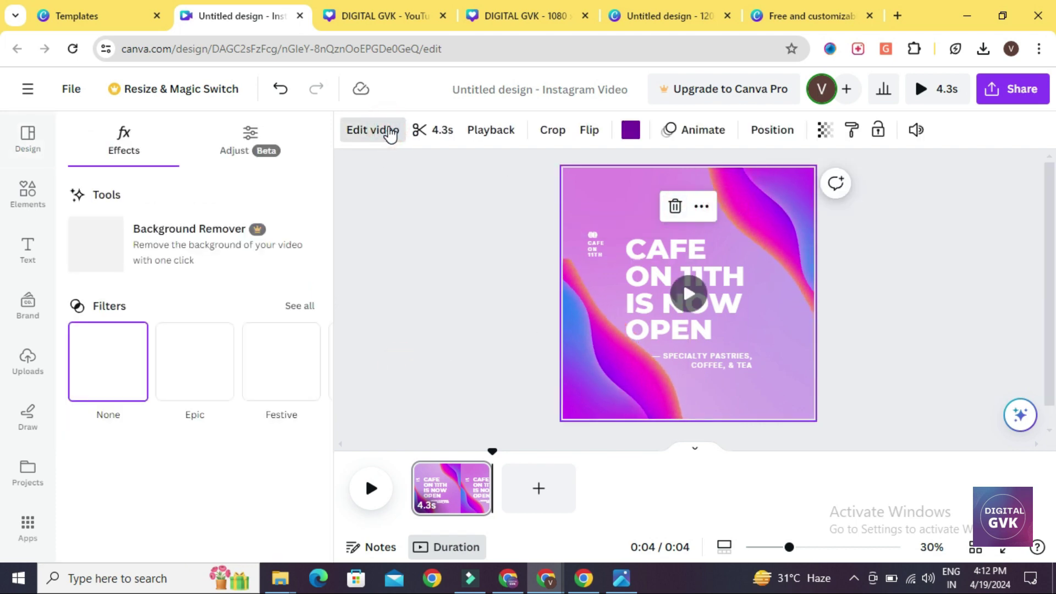
{"action": "left_click", "coordinate": [218, 387]}
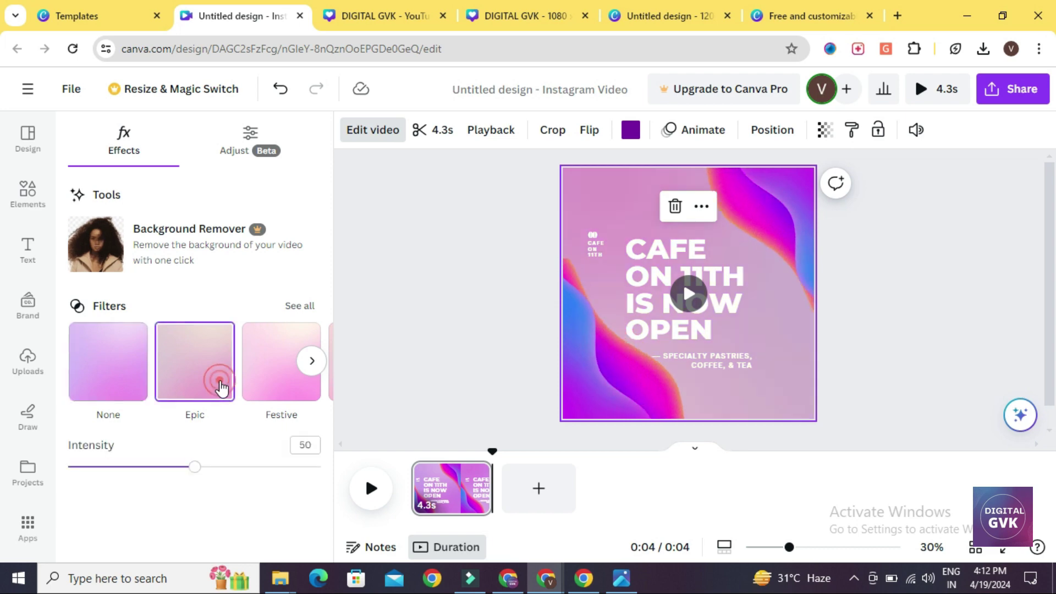
{"action": "left_click", "coordinate": [261, 388]}
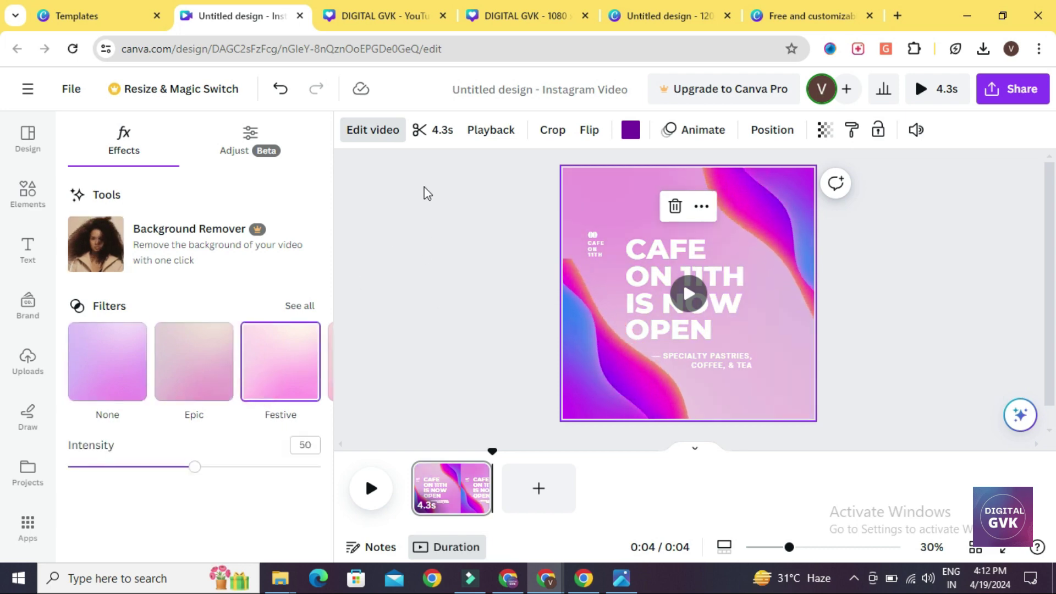
- Trim the background video to 4.0 s and view the complete list of filters
{"action": "left_click", "coordinate": [427, 132]}
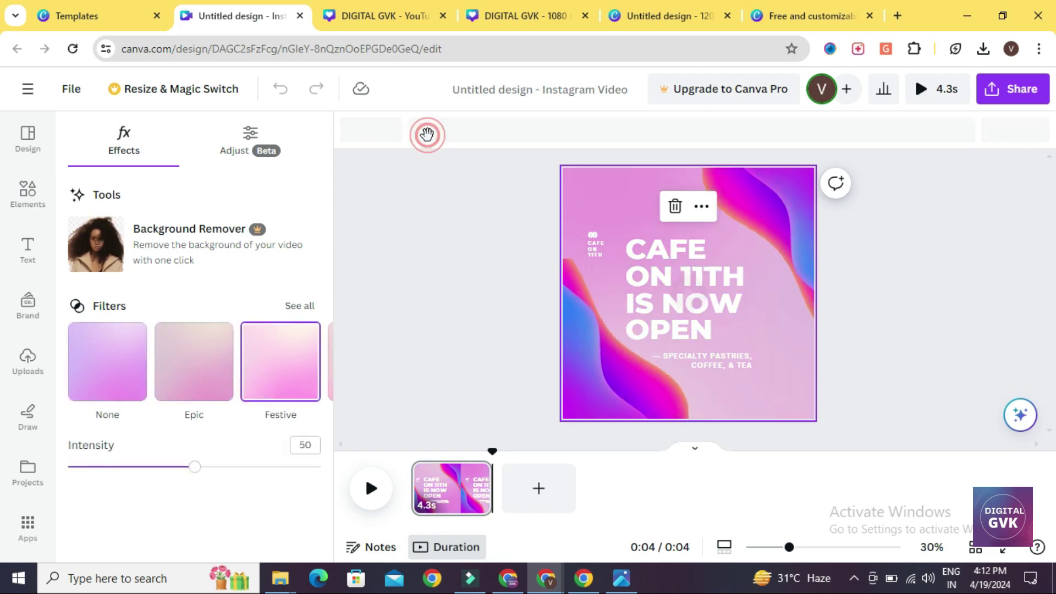
{"action": "mouse_move", "coordinate": [427, 134]}
{"action": "left_mouse_down"}
{"action": "mouse_move", "coordinate": [418, 138]}
{"action": "mouse_move", "coordinate": [494, 140]}
{"action": "mouse_move", "coordinate": [432, 137]}
{"action": "left_mouse_up"}
{"action": "left_click", "coordinate": [447, 264]}
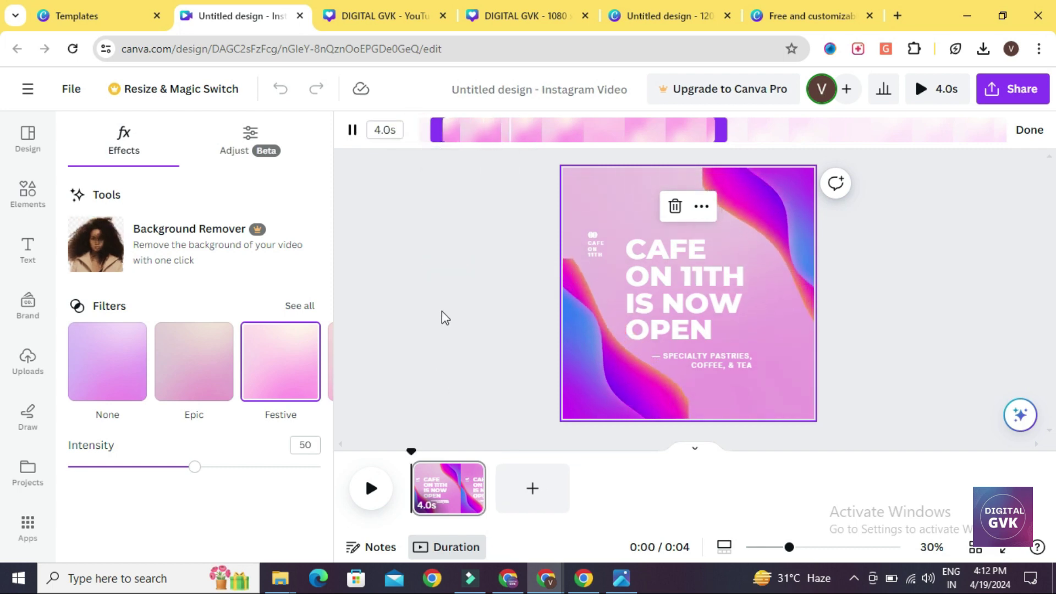
{"action": "left_click", "coordinate": [353, 134]}
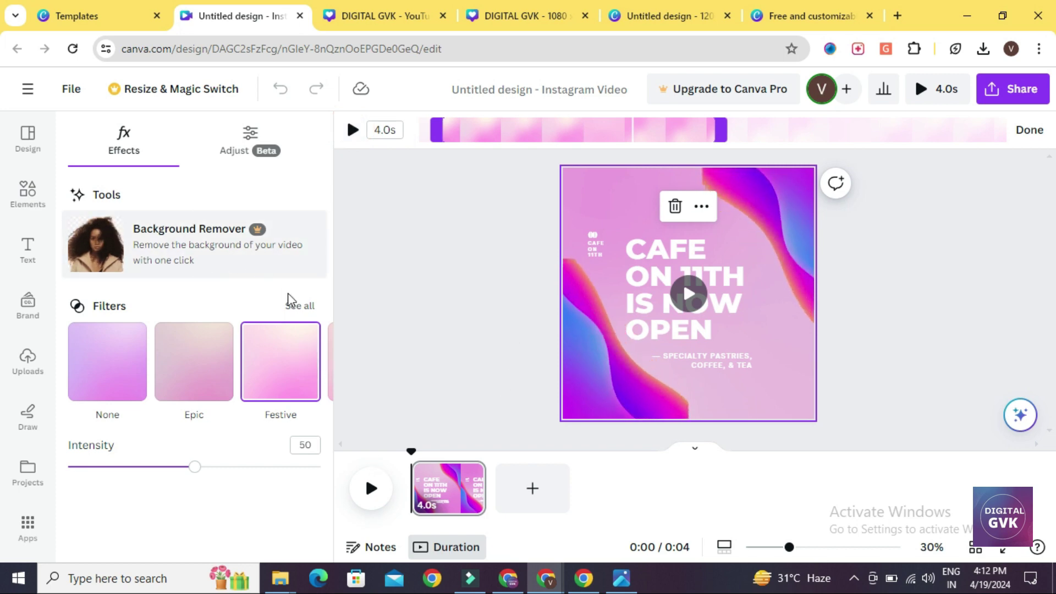
{"action": "left_click", "coordinate": [300, 305]}
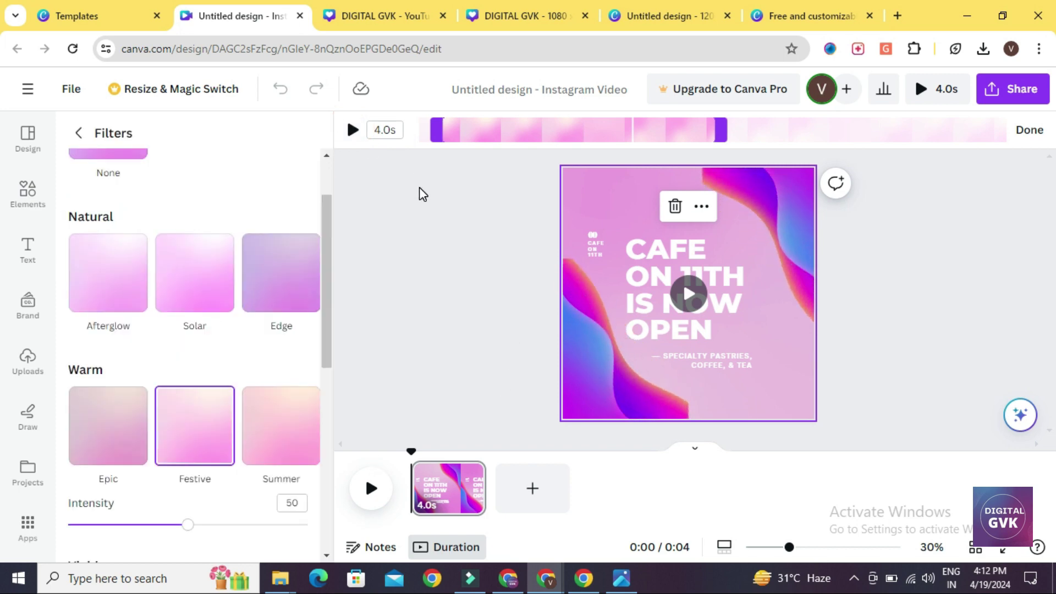
{"action": "left_click", "coordinate": [1027, 129]}
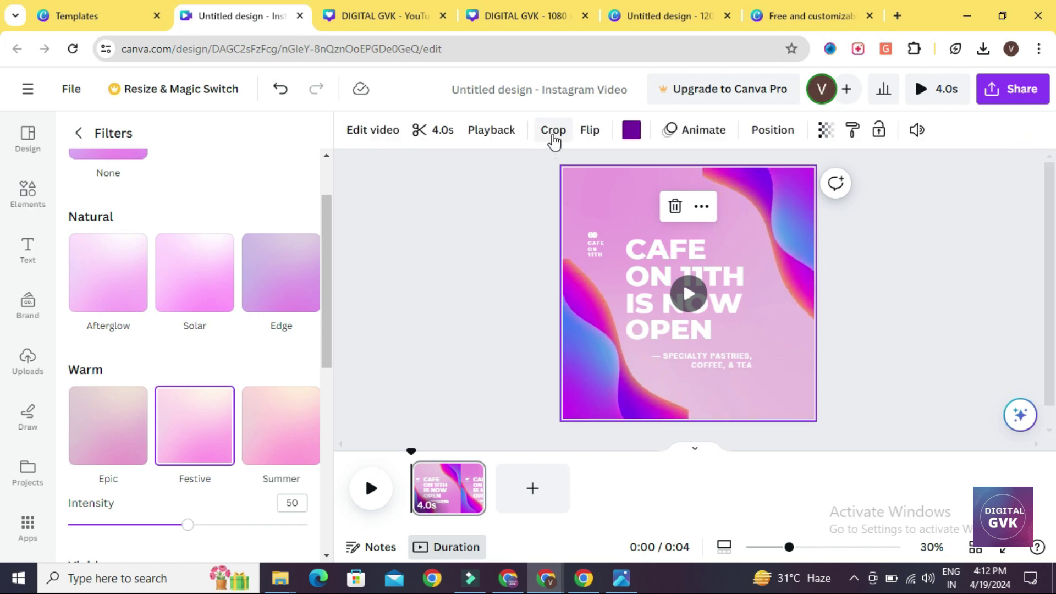
- Crop the background video by shifting it slightly leftwards within the page frame
{"action": "left_click", "coordinate": [553, 132]}
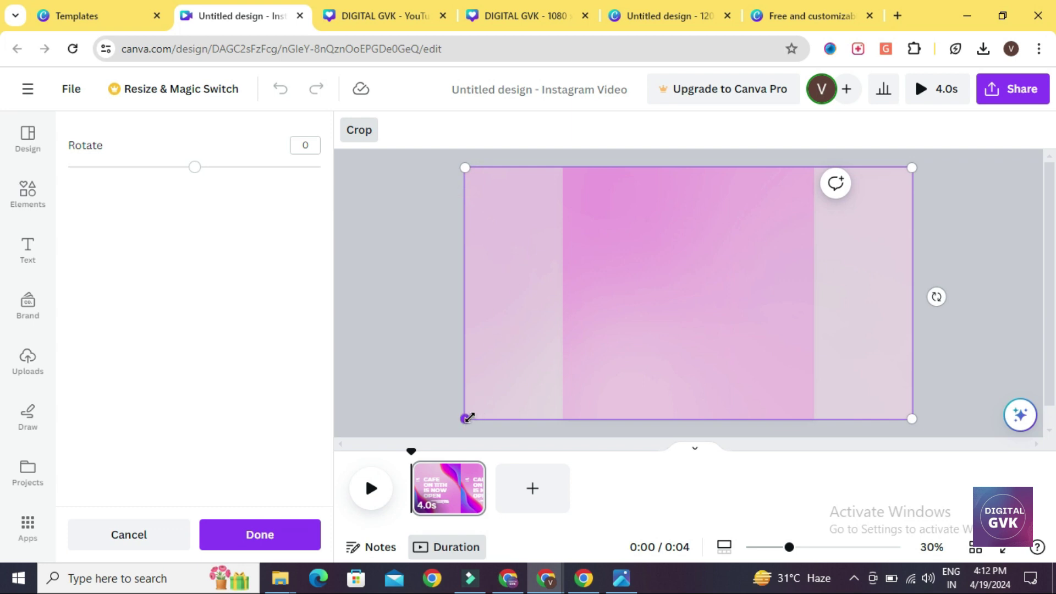
{"action": "left_click", "coordinate": [464, 417]}
{"action": "mouse_move", "coordinate": [716, 283]}
{"action": "left_mouse_down"}
{"action": "mouse_move", "coordinate": [833, 282]}
{"action": "mouse_move", "coordinate": [589, 284]}
{"action": "mouse_move", "coordinate": [830, 290]}
{"action": "mouse_move", "coordinate": [660, 282]}
{"action": "mouse_move", "coordinate": [810, 293]}
{"action": "mouse_move", "coordinate": [718, 294]}
{"action": "left_mouse_up"}
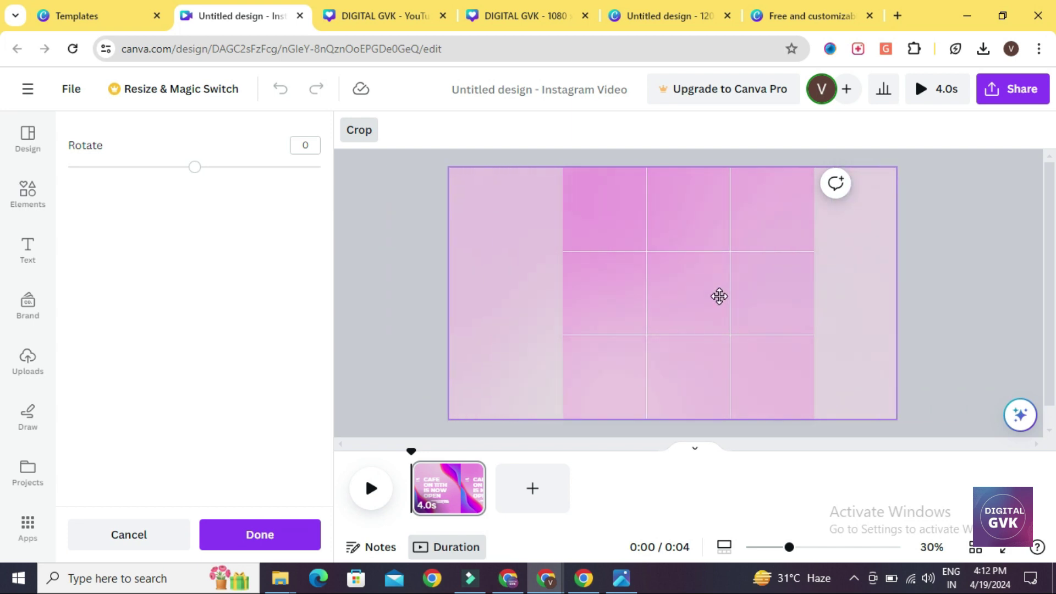
{"action": "left_click", "coordinate": [365, 132]}
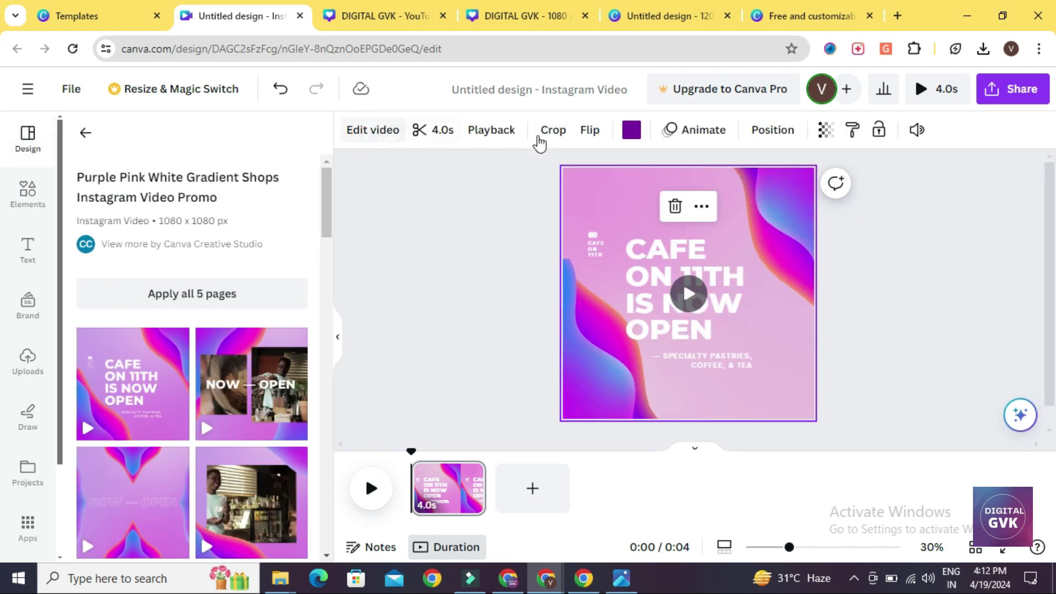
- Flip the background video horizontally and vertically, and view the page animation options without applying any
{"action": "left_click", "coordinate": [592, 139]}
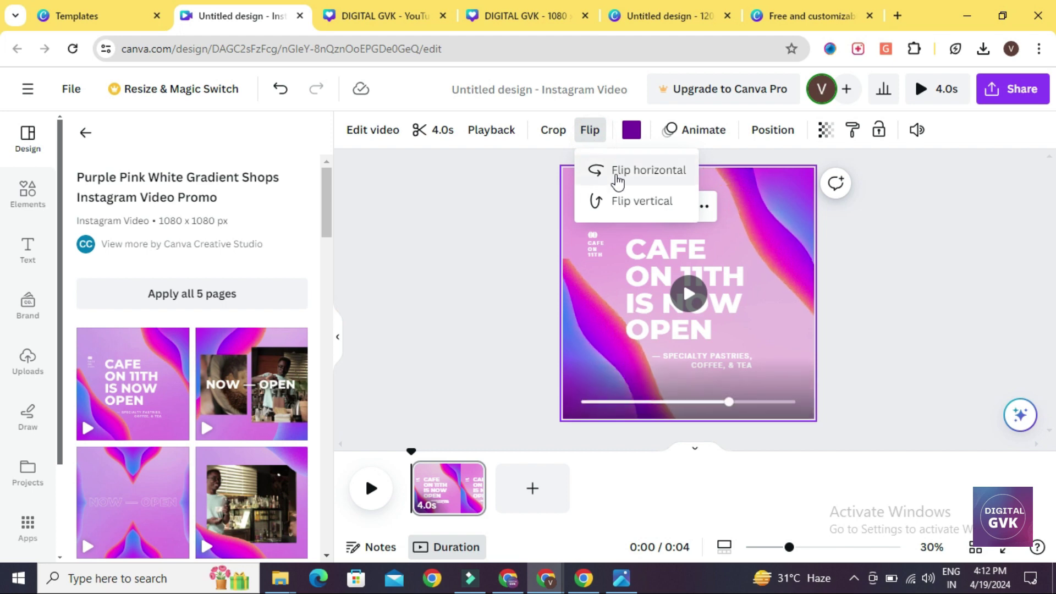
{"action": "left_click", "coordinate": [616, 174]}
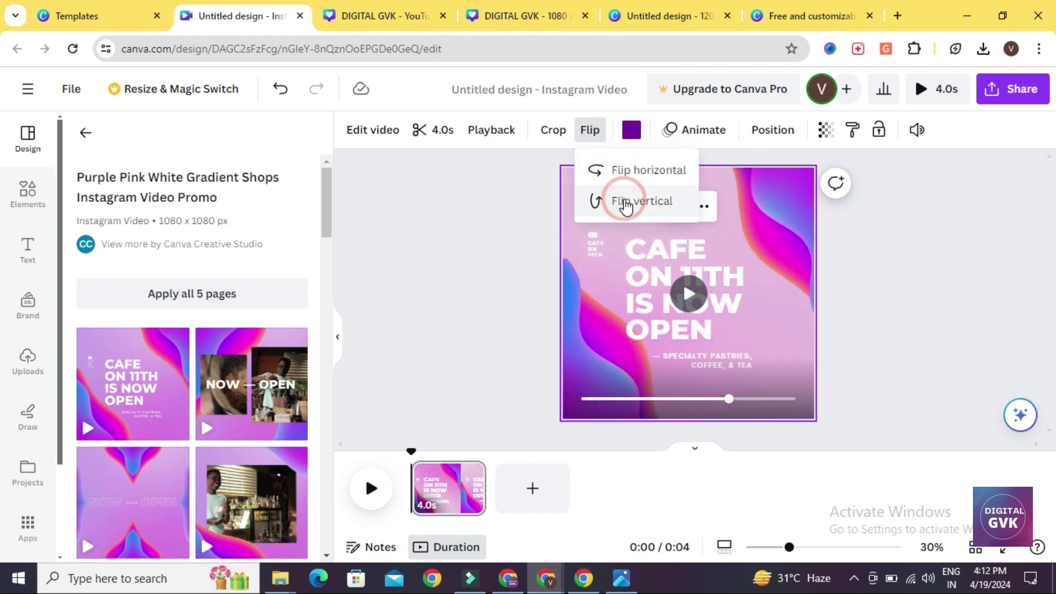
{"action": "left_click", "coordinate": [718, 132]}
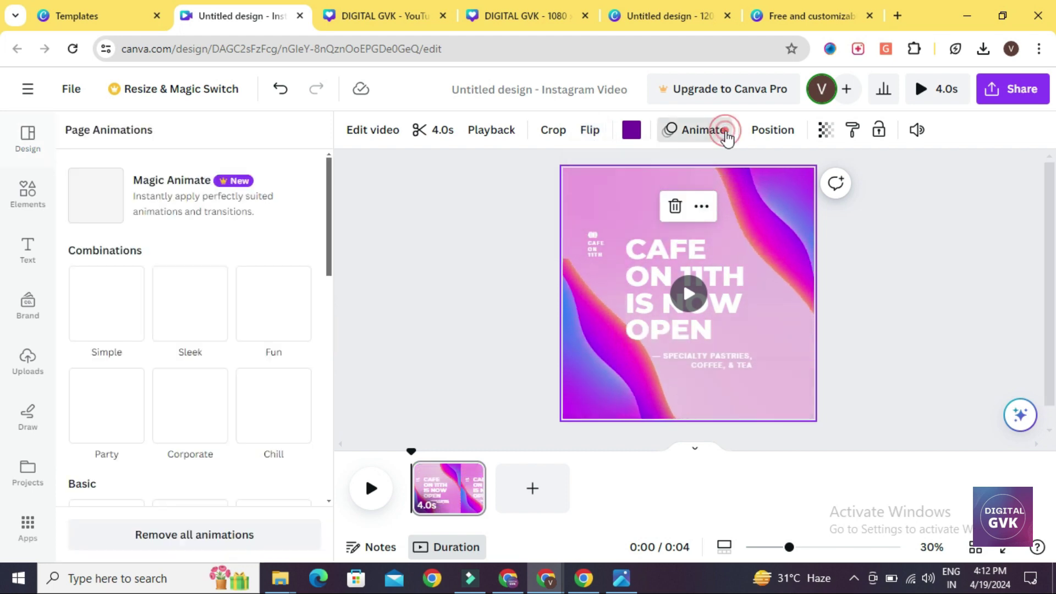
{"action": "key", "text": "Escape"}
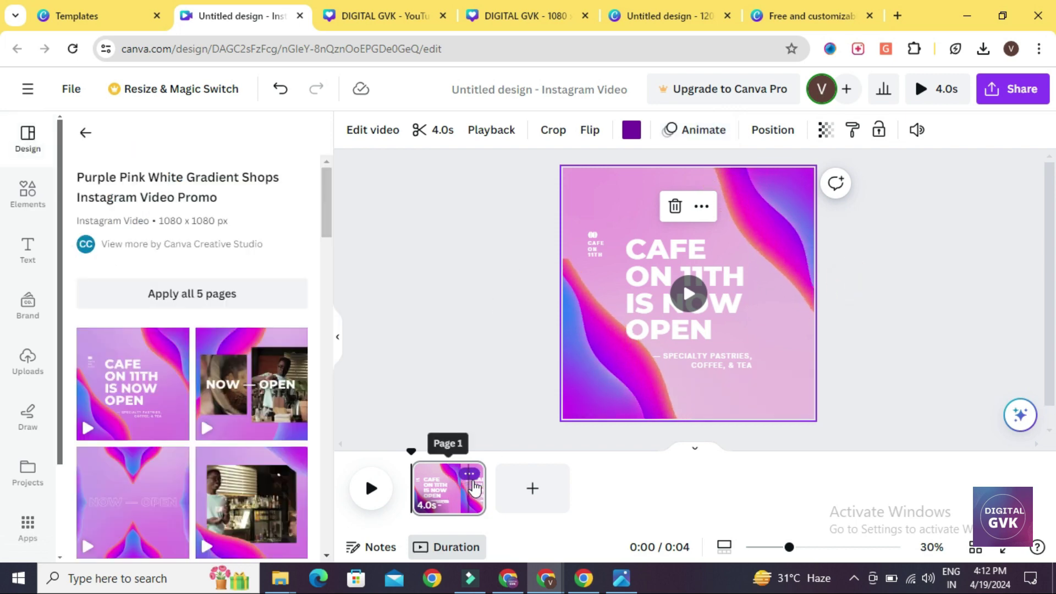
- Duplicate the first page and add a blank page after the copy
{"action": "left_click", "coordinate": [470, 476]}
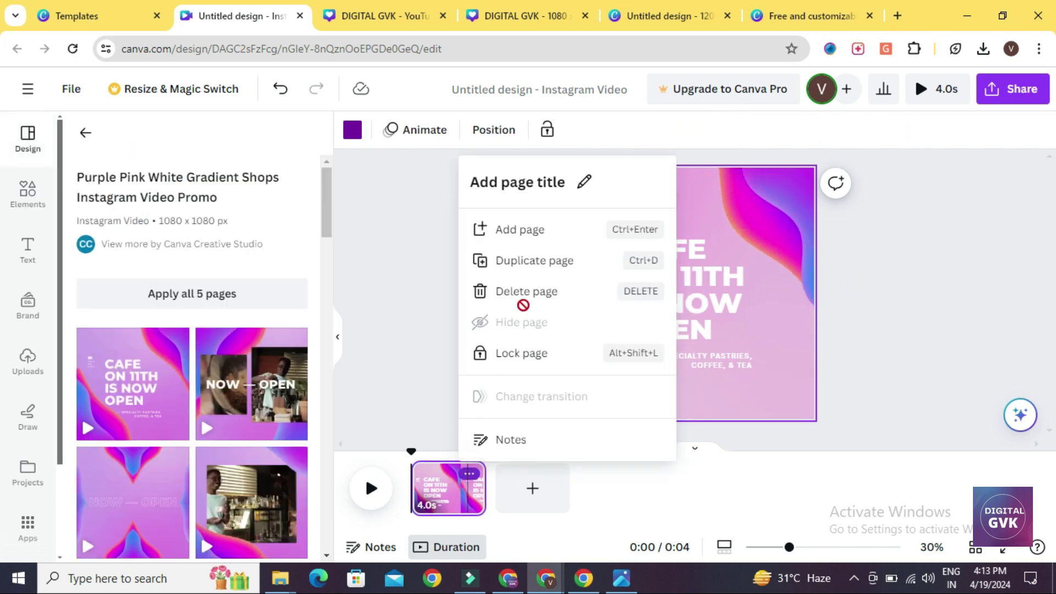
{"action": "left_click", "coordinate": [559, 270]}
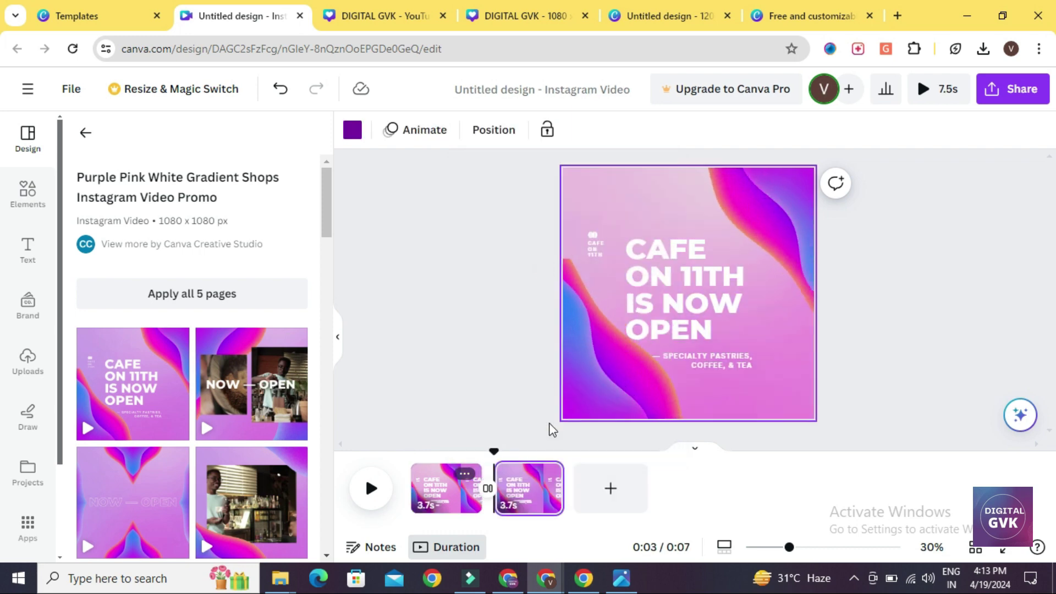
{"action": "left_click", "coordinate": [548, 476]}
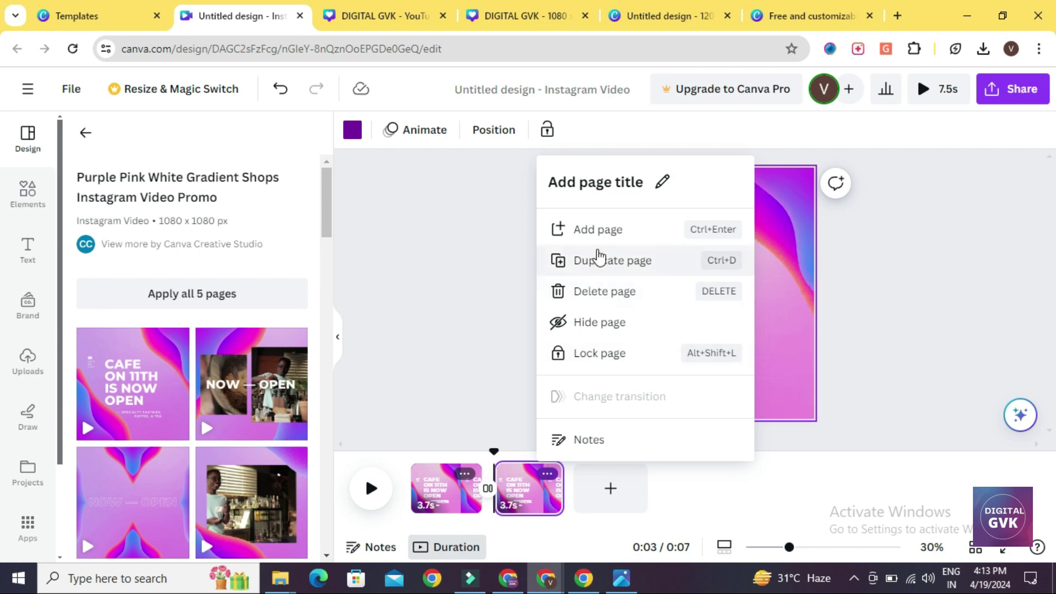
{"action": "left_click", "coordinate": [598, 228]}
- Apply the template page showing the man at the bar to the blank third page, and return the playhead to the start
{"action": "scroll", "coordinate": [253, 410], "scroll_direction": "down", "scroll_amount": 6}
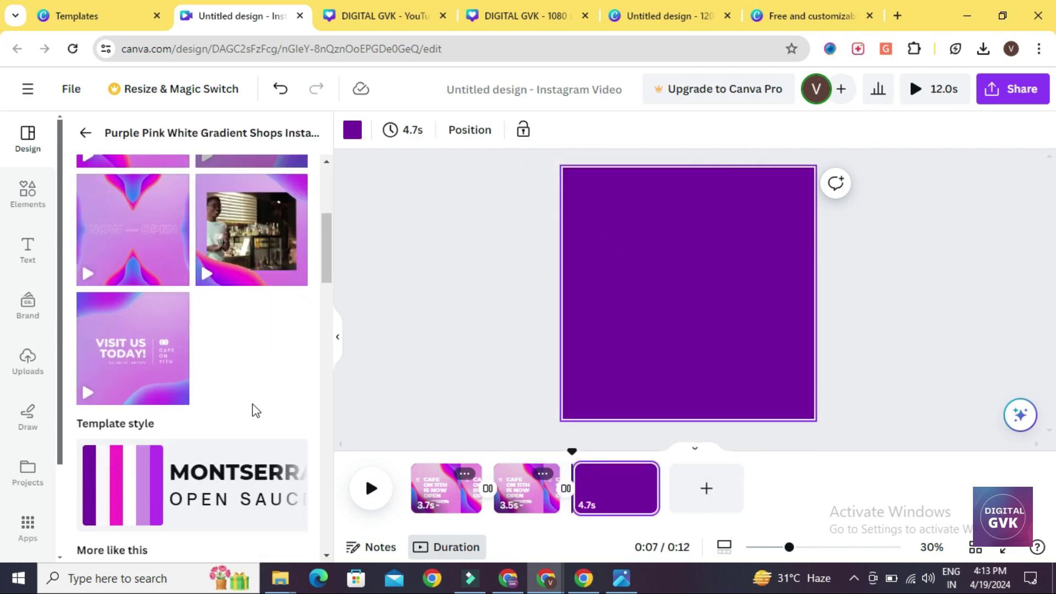
{"action": "scroll", "coordinate": [259, 318], "scroll_direction": "up", "scroll_amount": 3}
{"action": "left_click", "coordinate": [249, 292]}
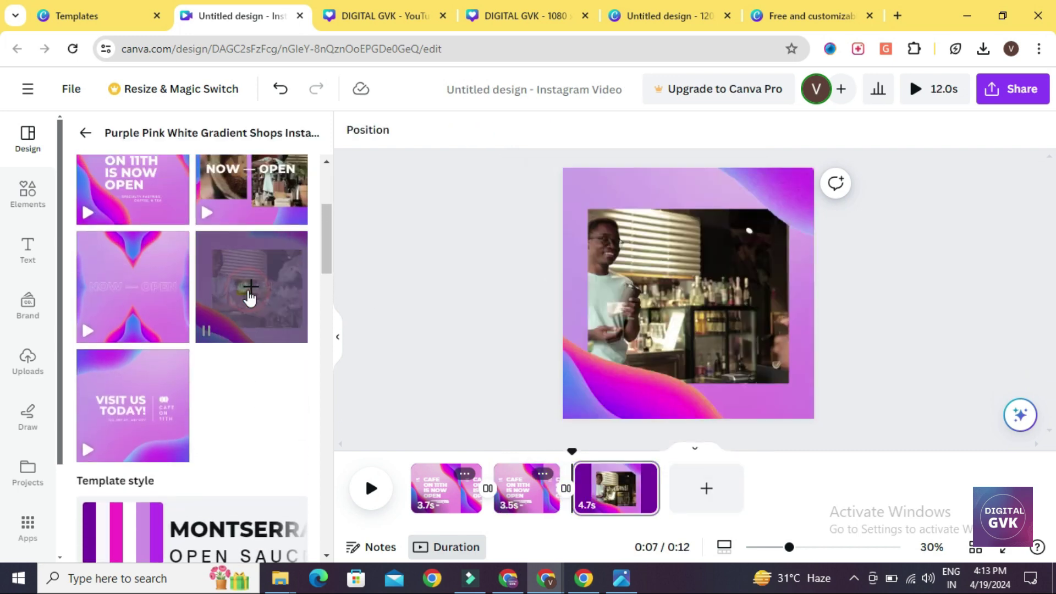
{"action": "left_click", "coordinate": [479, 327]}
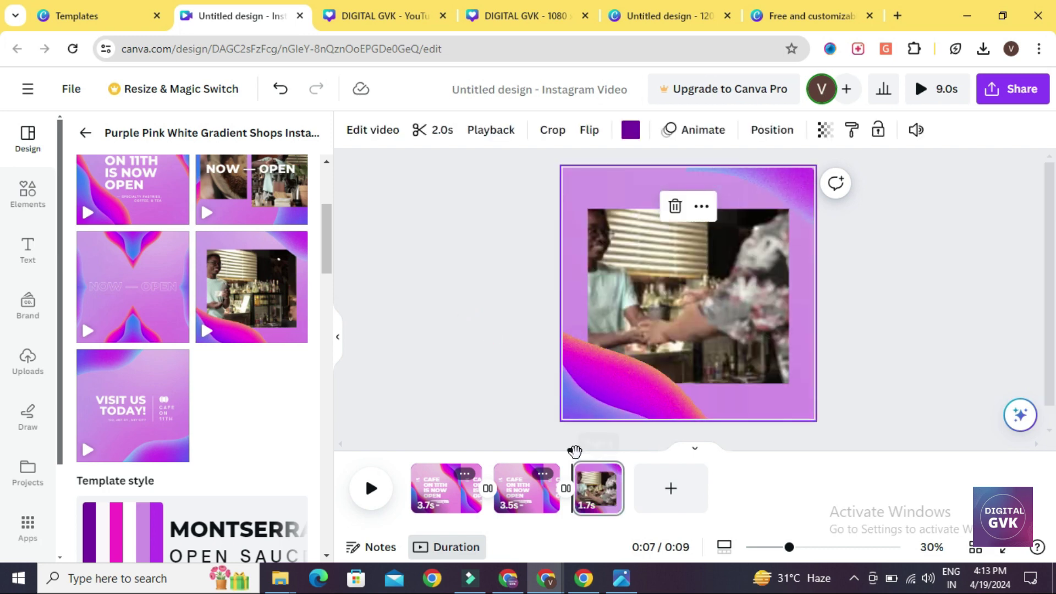
{"action": "left_click", "coordinate": [575, 452]}
{"action": "left_click_drag", "start_coordinate": [575, 452], "coordinate": [412, 451]}
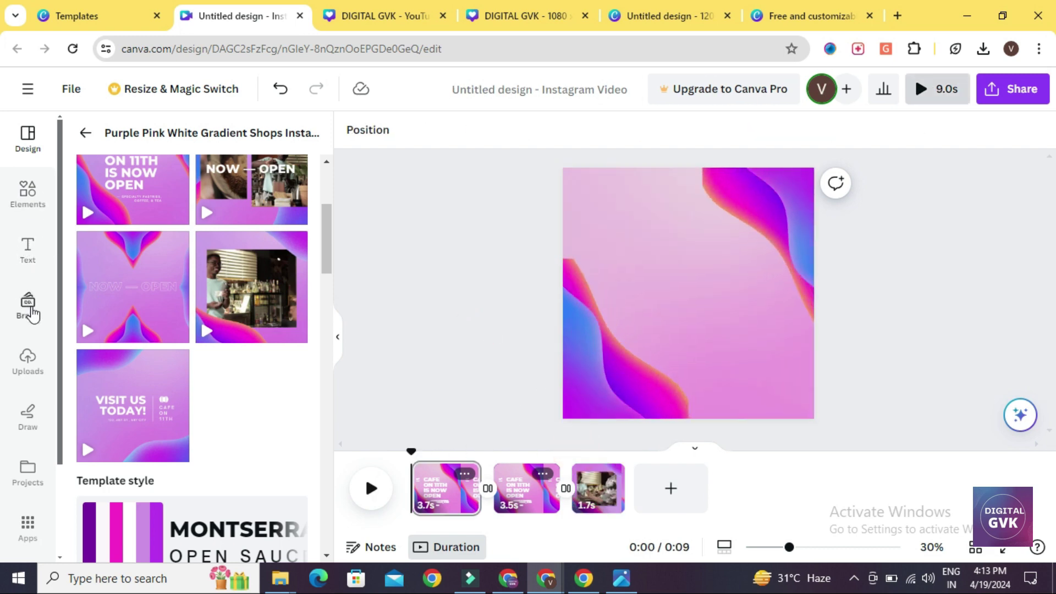
- Upload the video "how to edit videos for youtube 2024" from the folder D: > Export olive > F
{"action": "left_click", "coordinate": [26, 371]}
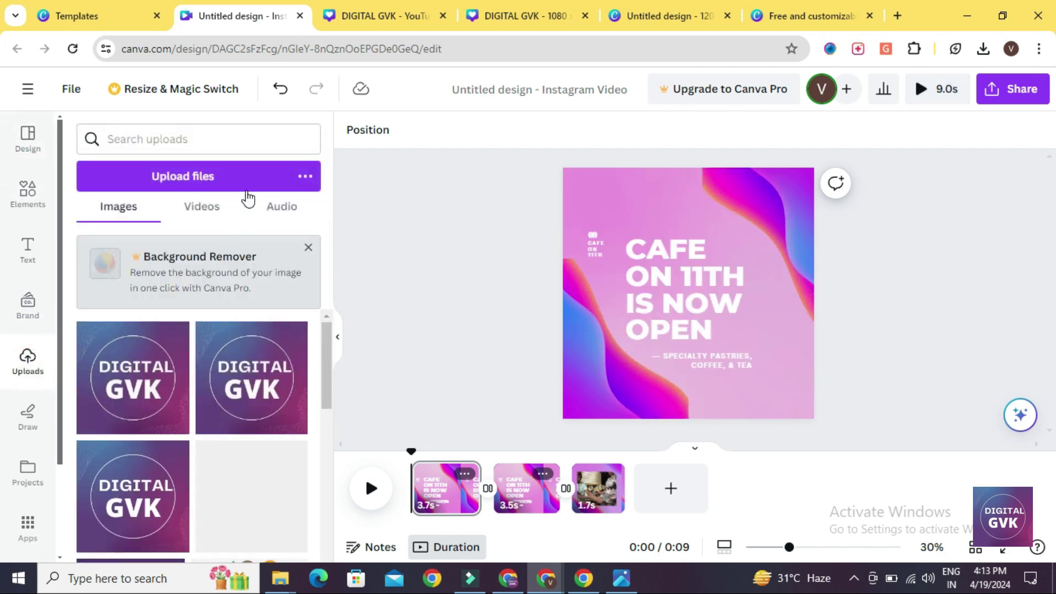
{"action": "left_click", "coordinate": [203, 207]}
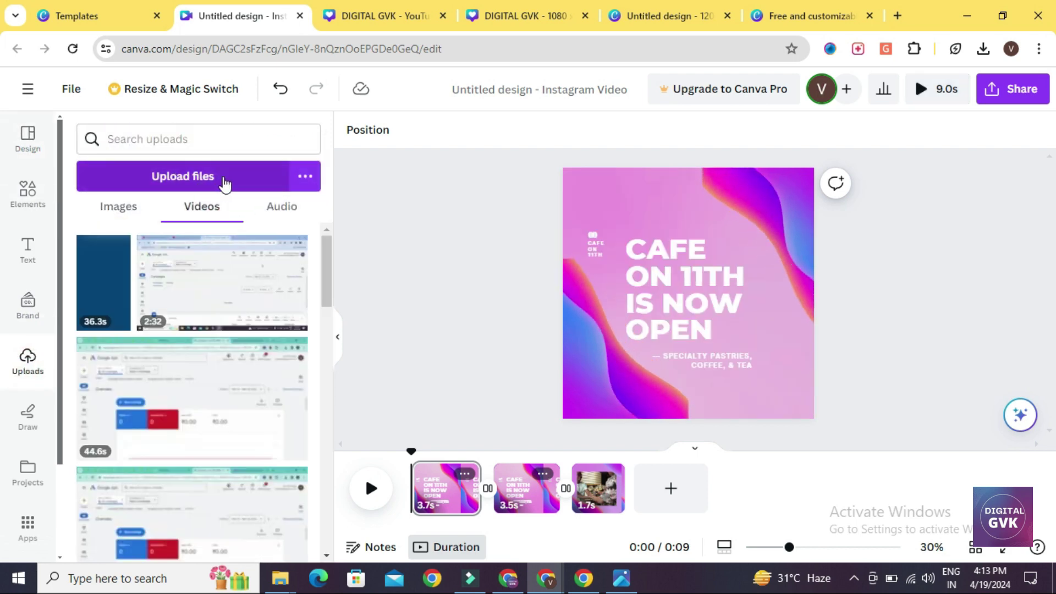
{"action": "left_click", "coordinate": [206, 181]}
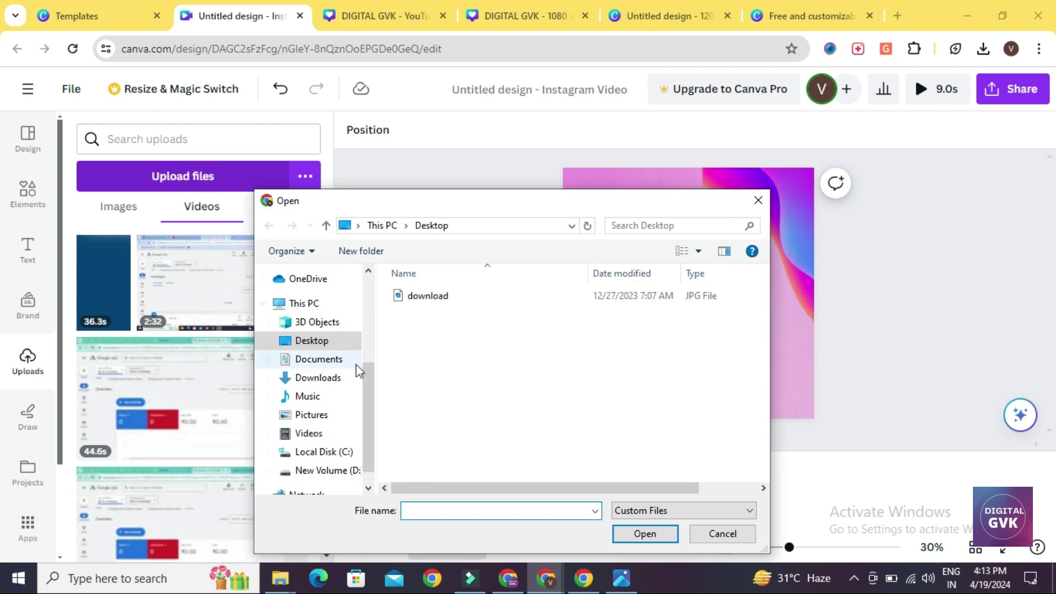
{"action": "left_click", "coordinate": [326, 470]}
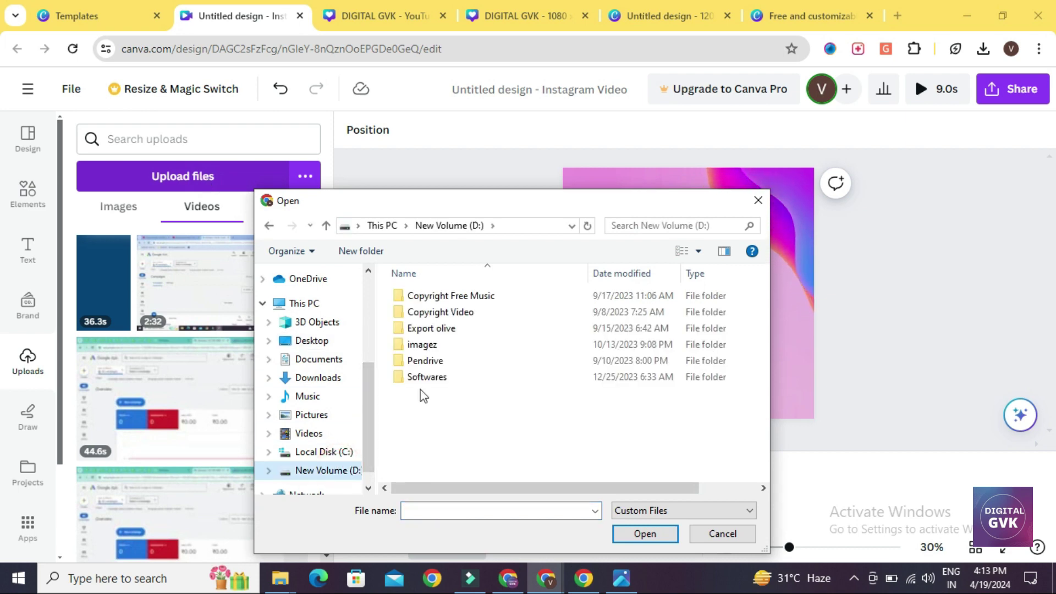
{"action": "double_click", "coordinate": [454, 329]}
{"action": "double_click", "coordinate": [432, 313]}
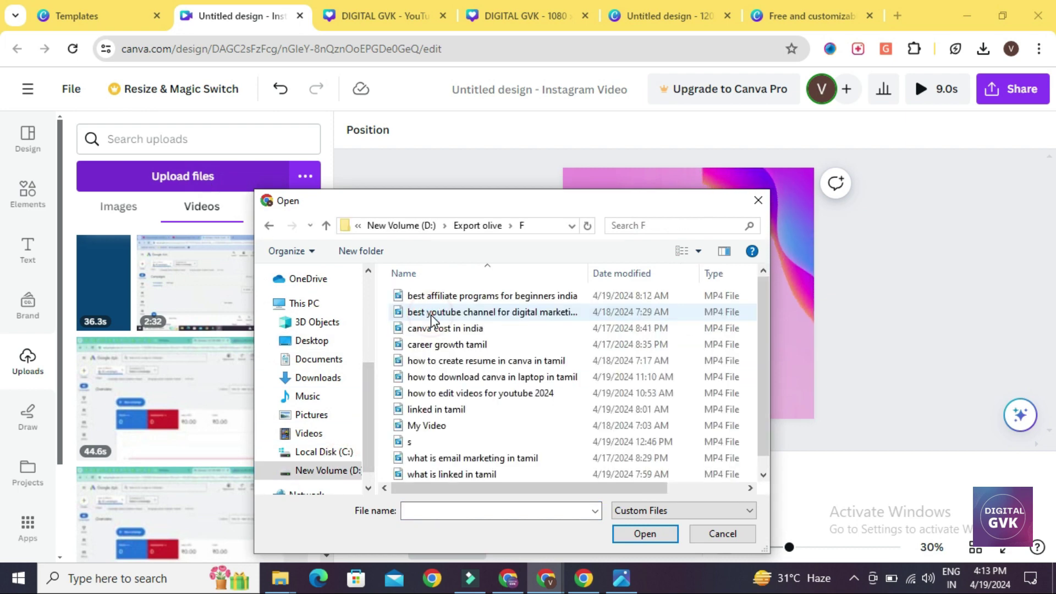
{"action": "left_click_drag", "start_coordinate": [516, 488], "coordinate": [608, 495]}
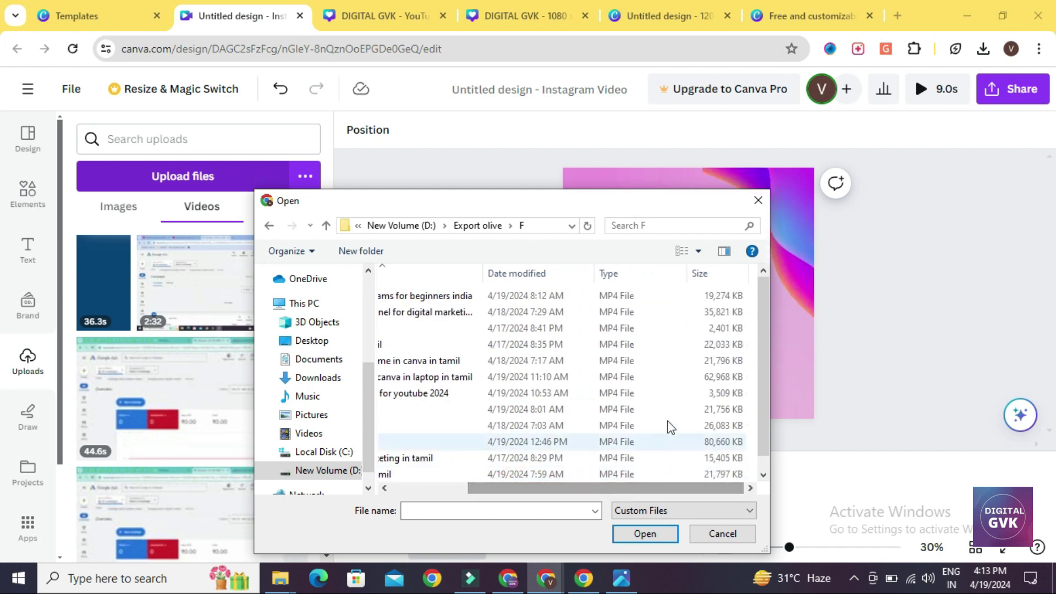
{"action": "double_click", "coordinate": [710, 393]}
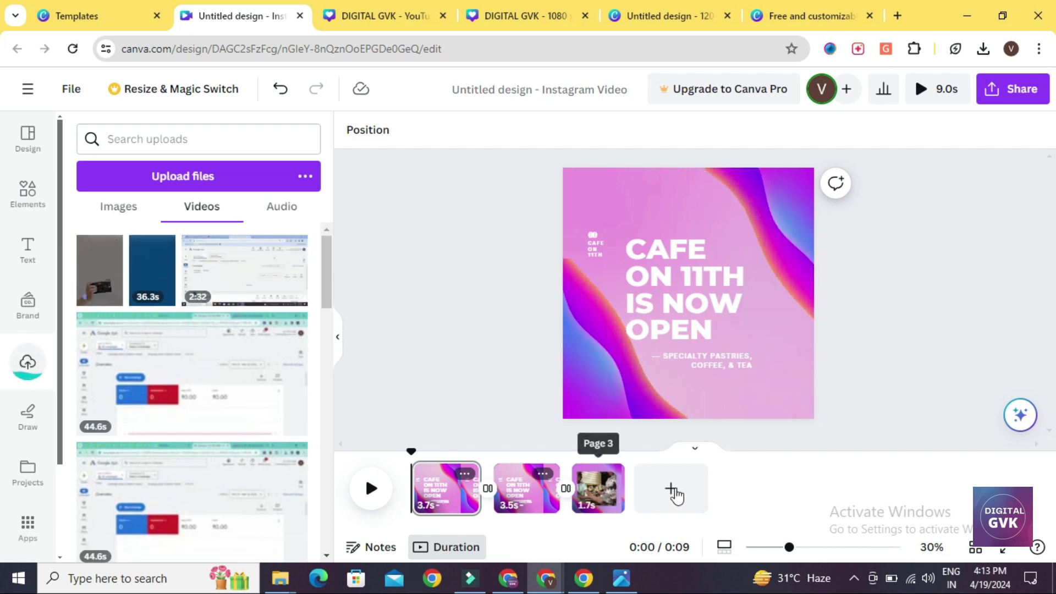
- Delete all three template pages from the video and return the playhead to the start
{"action": "left_click", "coordinate": [460, 484]}
{"action": "left_click", "coordinate": [465, 473]}
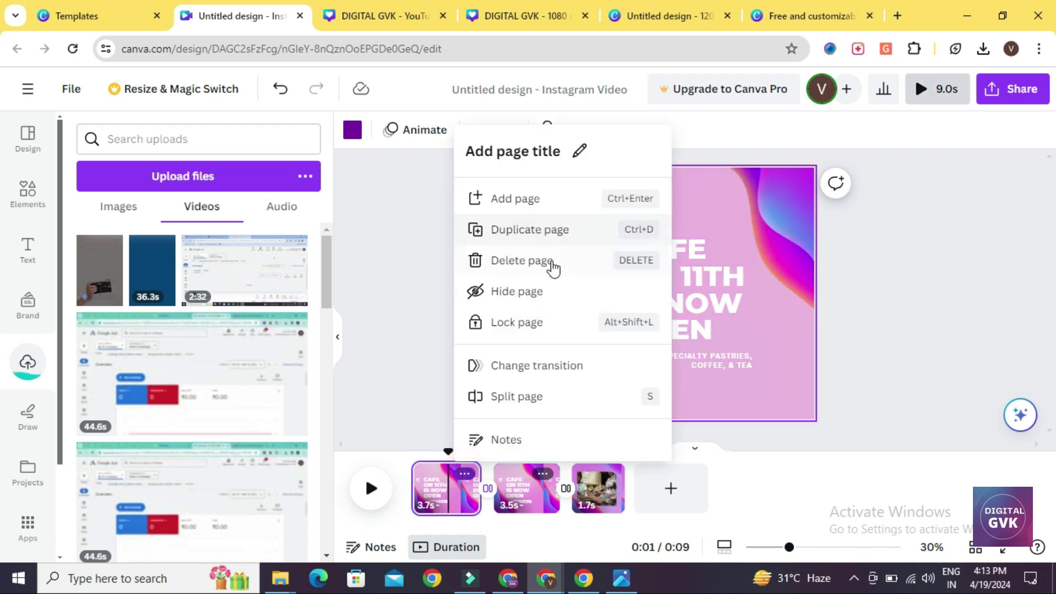
{"action": "left_click", "coordinate": [545, 260]}
{"action": "left_click", "coordinate": [464, 475]}
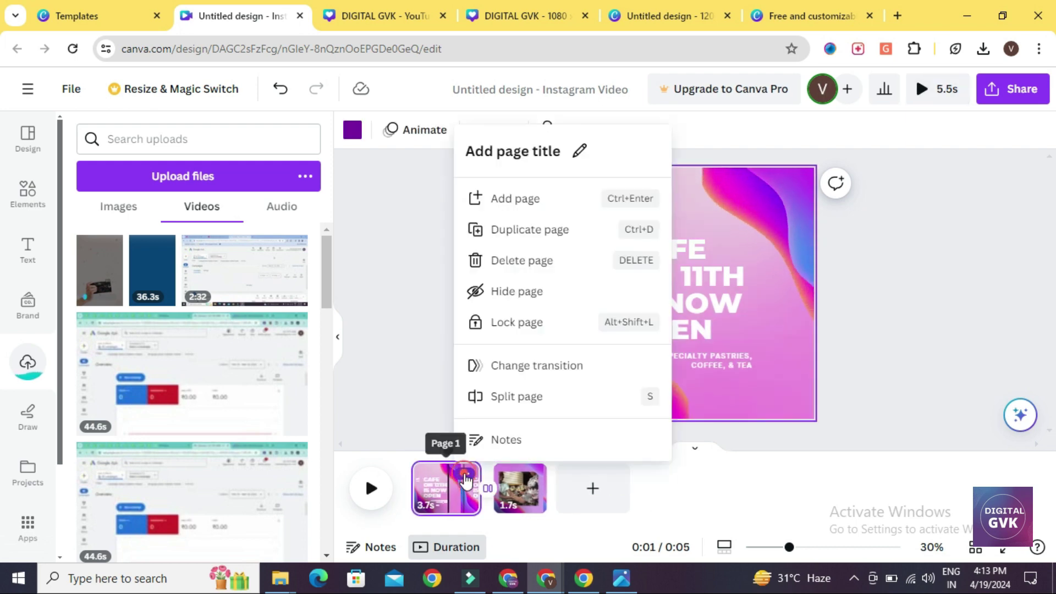
{"action": "left_click", "coordinate": [537, 261]}
{"action": "left_click", "coordinate": [449, 476]}
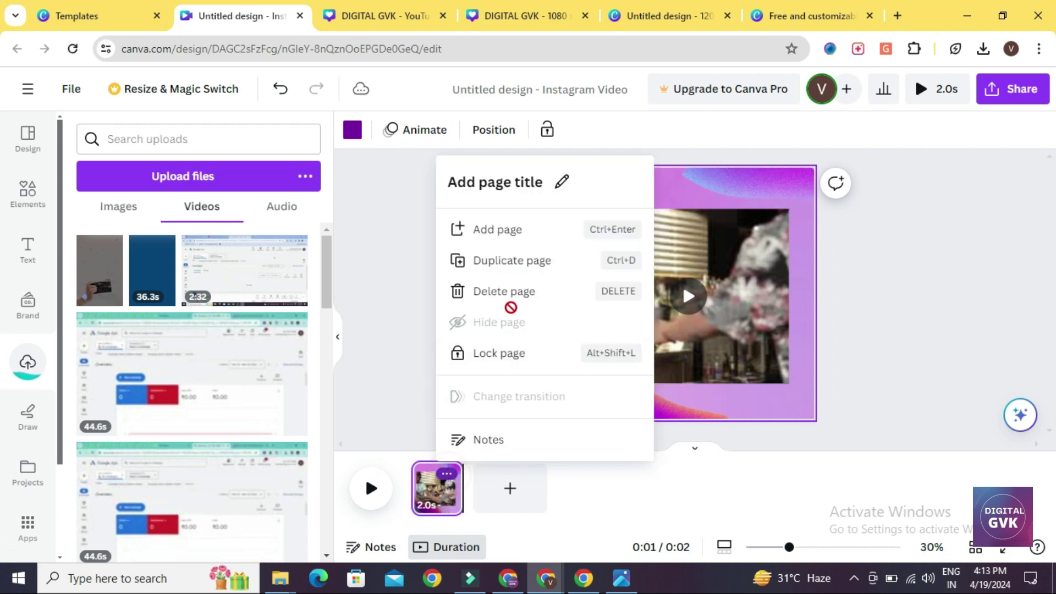
{"action": "left_click", "coordinate": [516, 292]}
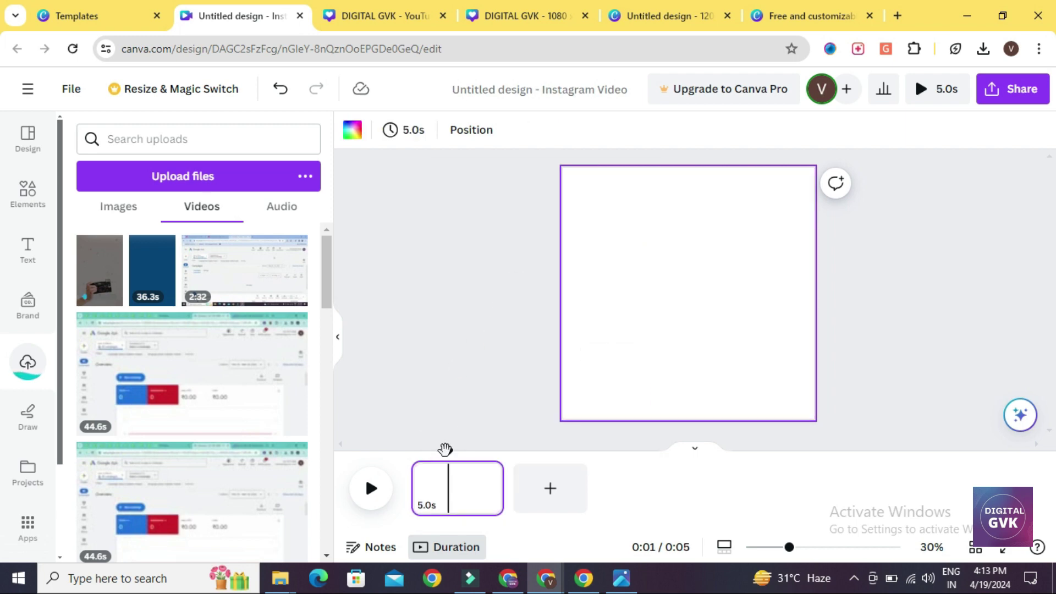
{"action": "left_click_drag", "start_coordinate": [449, 451], "coordinate": [411, 450]}
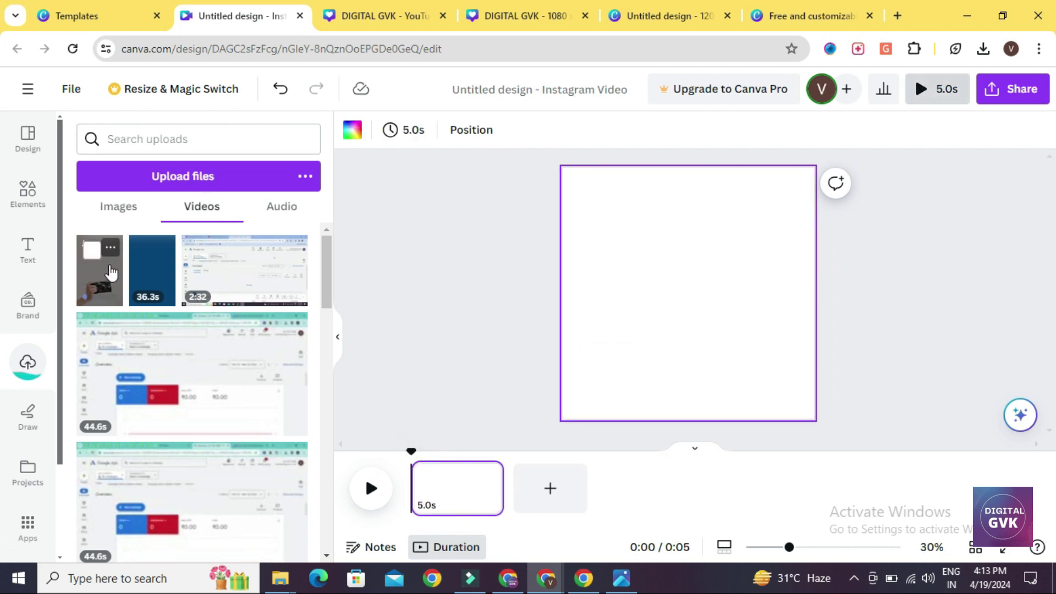
- Place the uploaded video "how to edit videos for youtube 2024" on the blank page and enlarge it to the full page height
{"action": "left_click", "coordinate": [111, 281]}
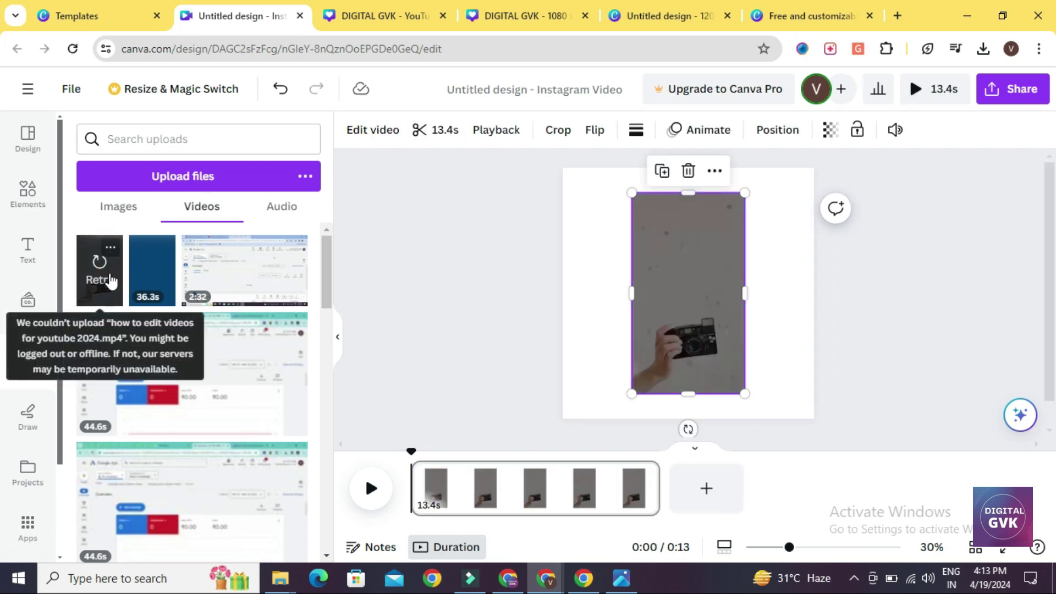
{"action": "left_click", "coordinate": [371, 488]}
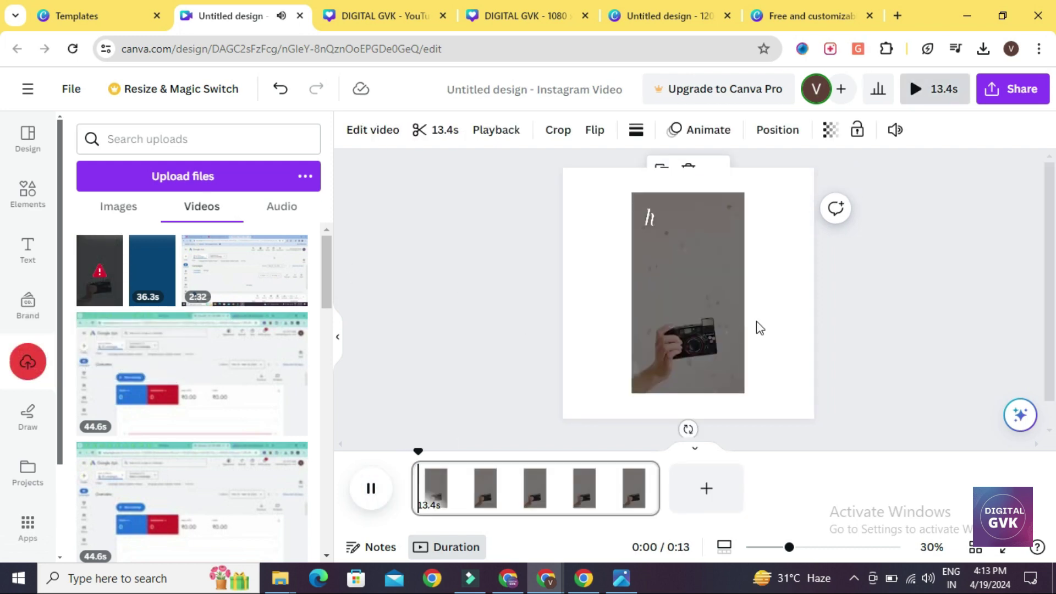
{"action": "left_click", "coordinate": [675, 329]}
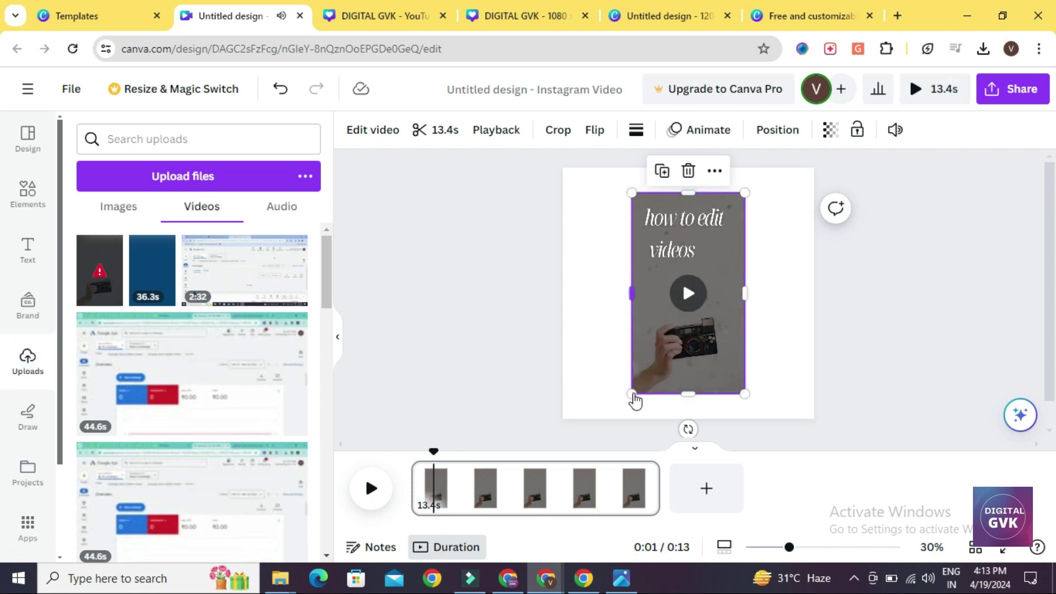
{"action": "left_click_drag", "start_coordinate": [631, 394], "coordinate": [618, 419]}
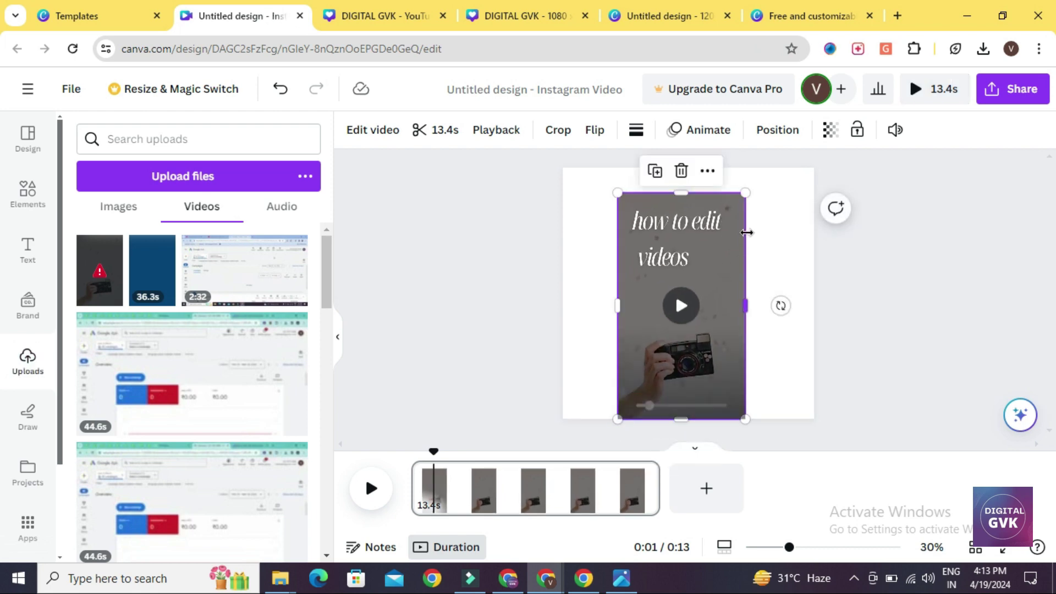
{"action": "left_click_drag", "start_coordinate": [746, 193], "coordinate": [761, 163]}
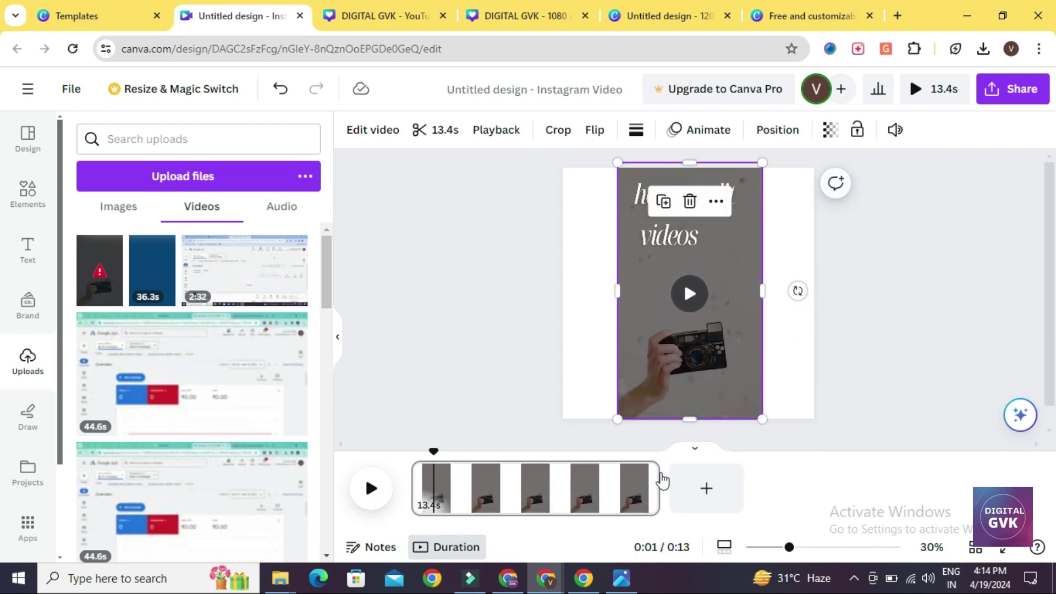
- Trim the end of the video page to 6.4 s and return the playhead to the start
{"action": "left_click_drag", "start_coordinate": [658, 486], "coordinate": [529, 487]}
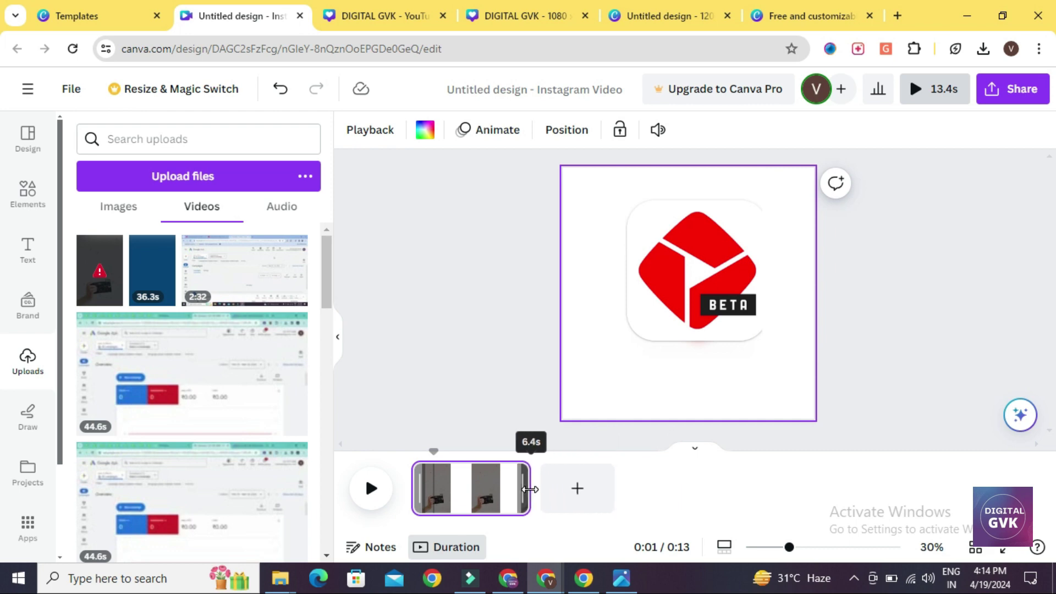
{"action": "left_click", "coordinate": [467, 508]}
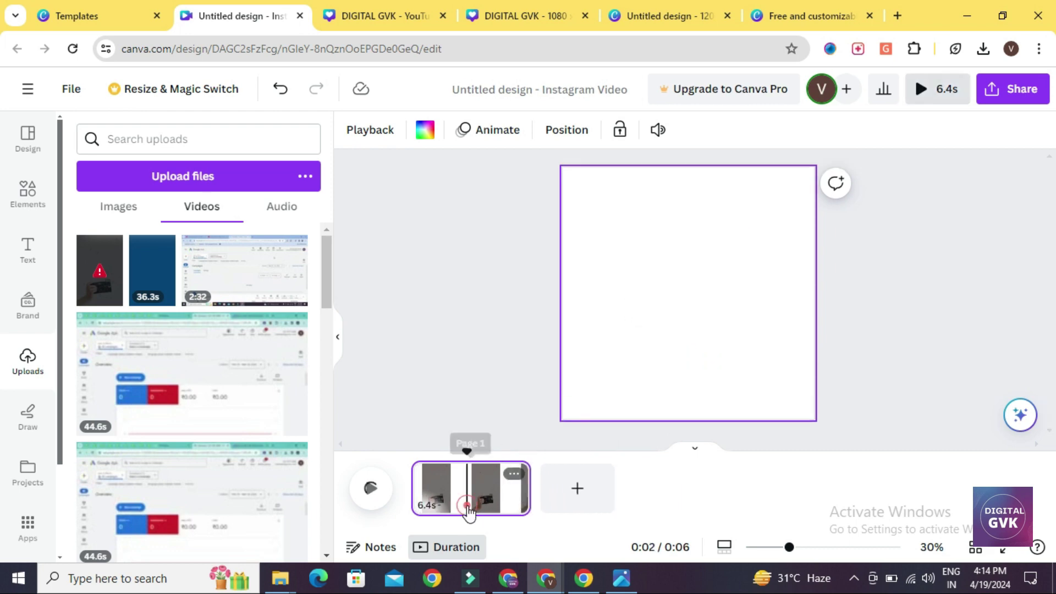
{"action": "left_click", "coordinate": [399, 520]}
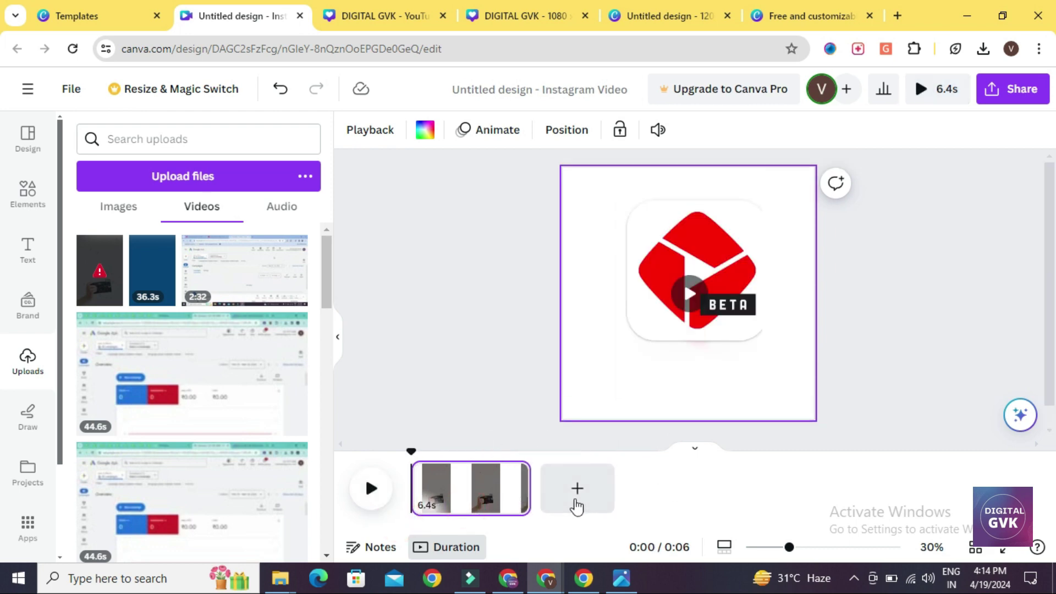
- Duplicate the trimmed video page and go back to the first page
{"action": "left_click", "coordinate": [513, 473]}
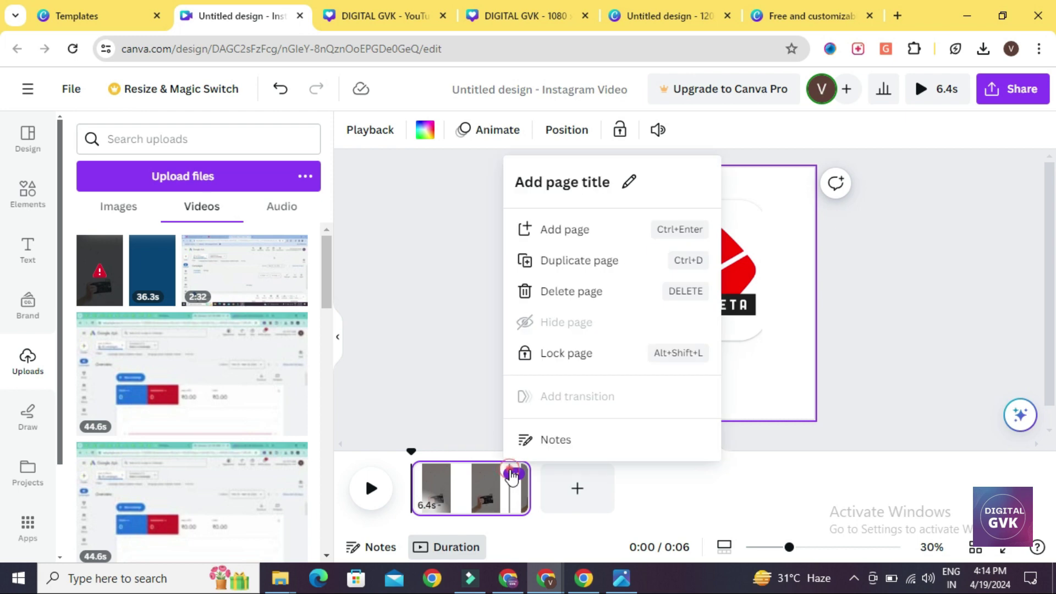
{"action": "left_click", "coordinate": [592, 270]}
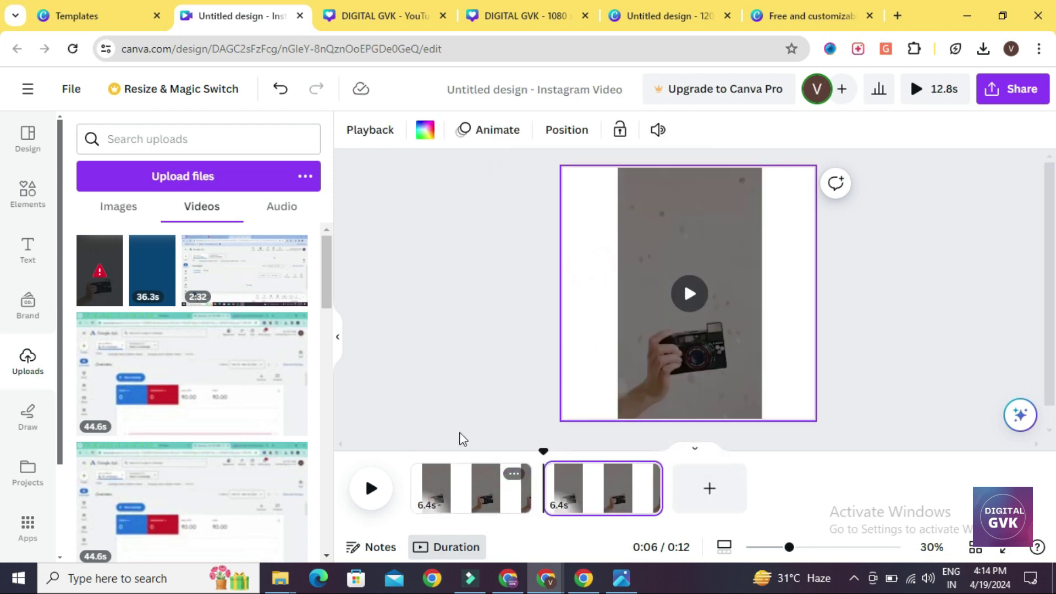
{"action": "left_click", "coordinate": [460, 482]}
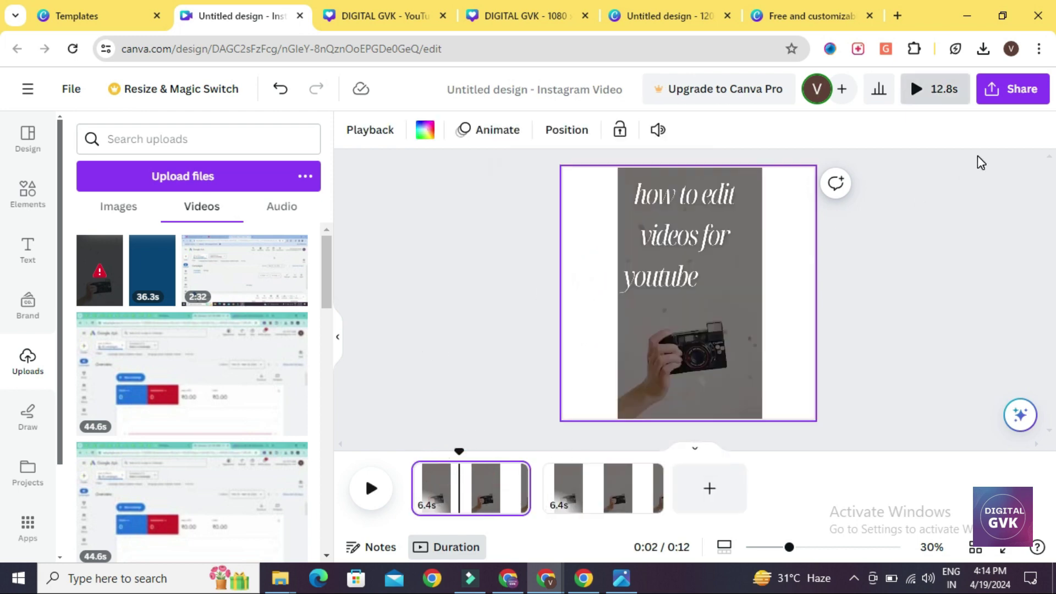
- View the design's download settings for MP4 video, covering all pages, and close them without downloading
{"action": "left_click", "coordinate": [1026, 88]}
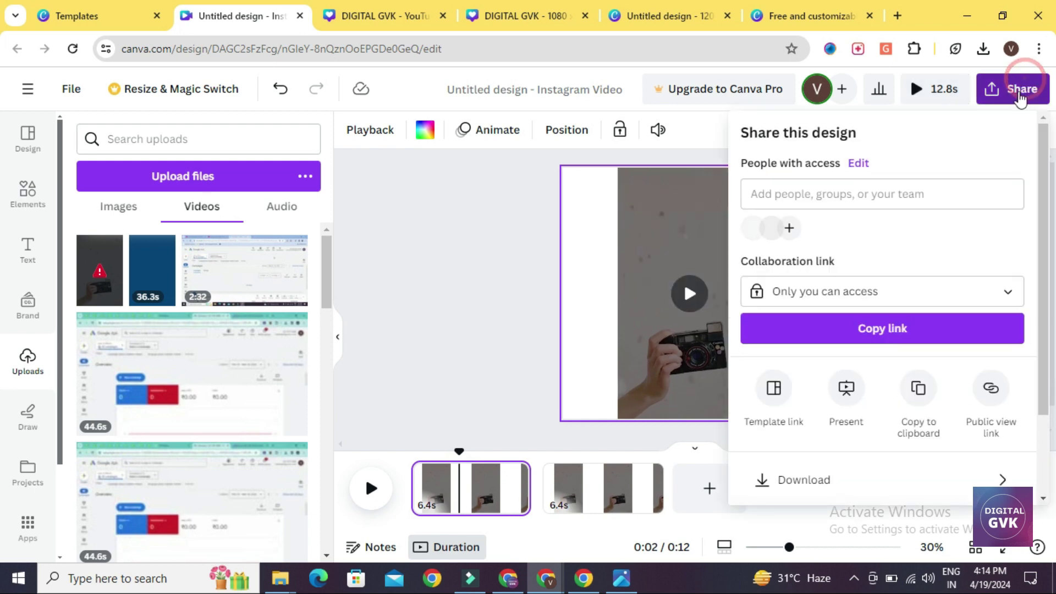
{"action": "scroll", "coordinate": [808, 370], "scroll_direction": "down", "scroll_amount": 2}
{"action": "left_click", "coordinate": [787, 377]}
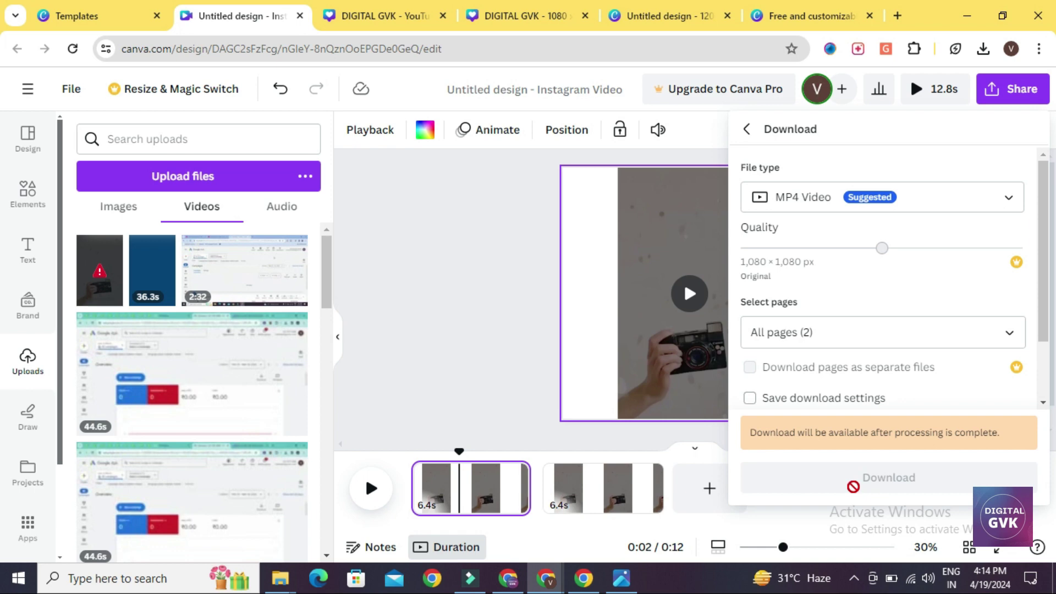
{"action": "left_click", "coordinate": [470, 364]}
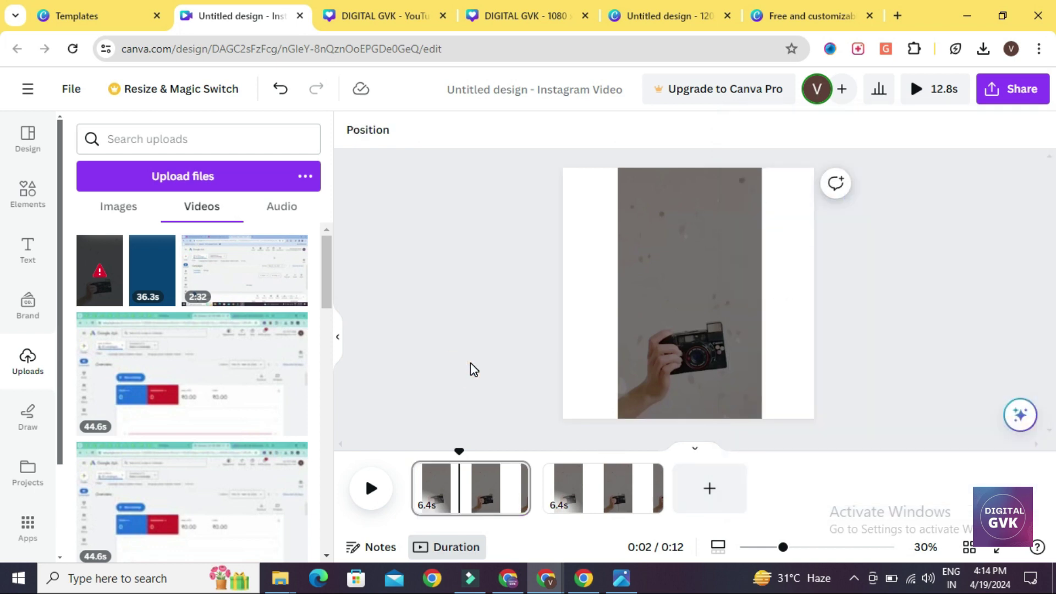